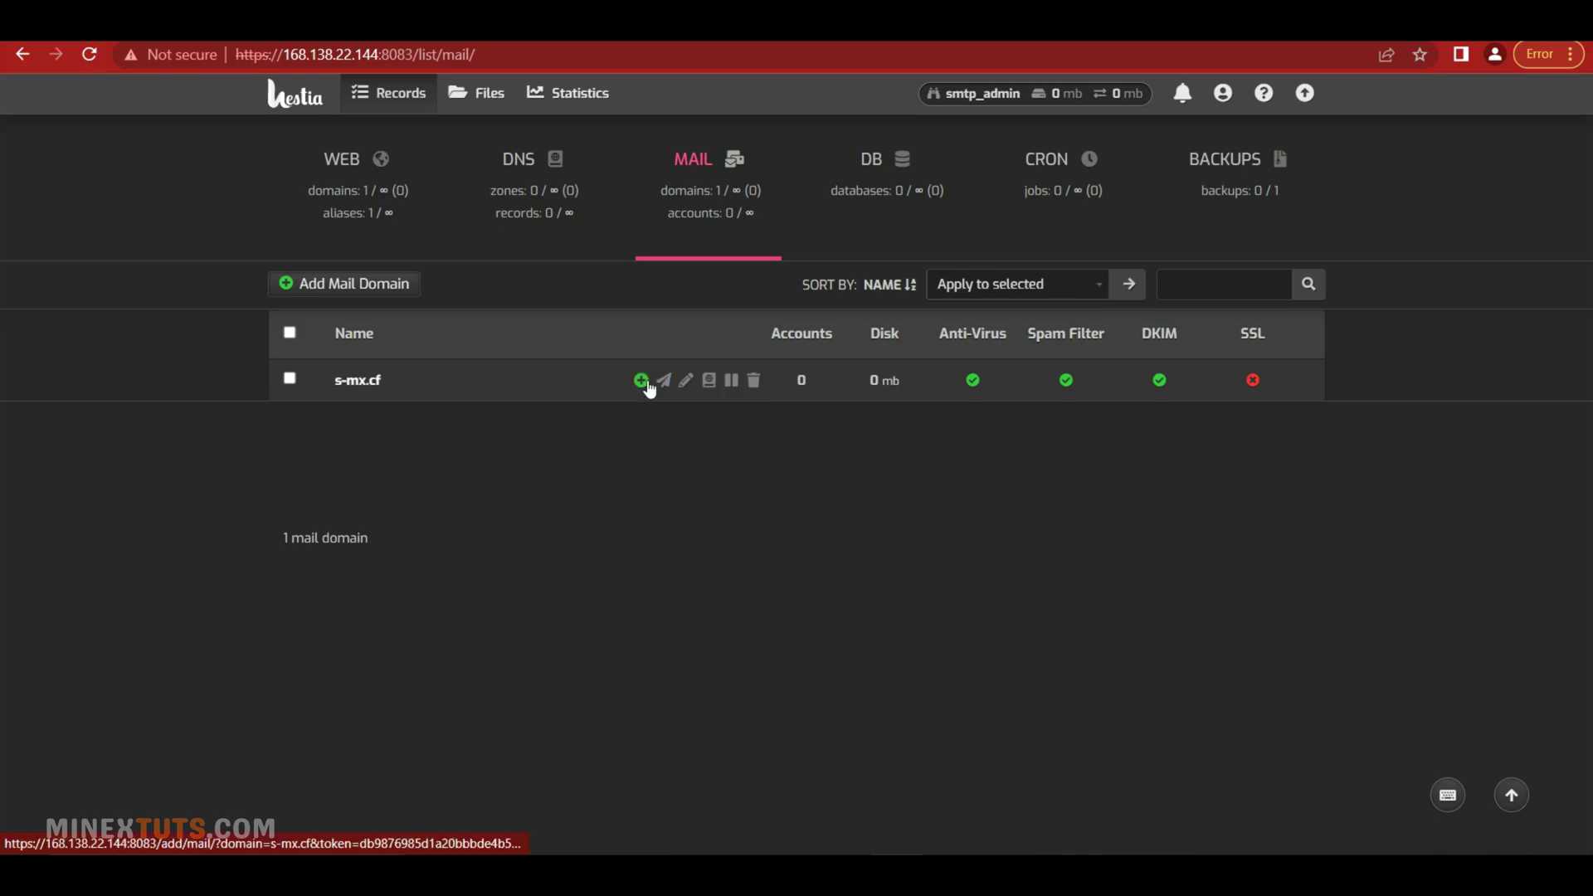
Start a new mail account from the s-mx.cf row on the Mail tab
click(646, 384)
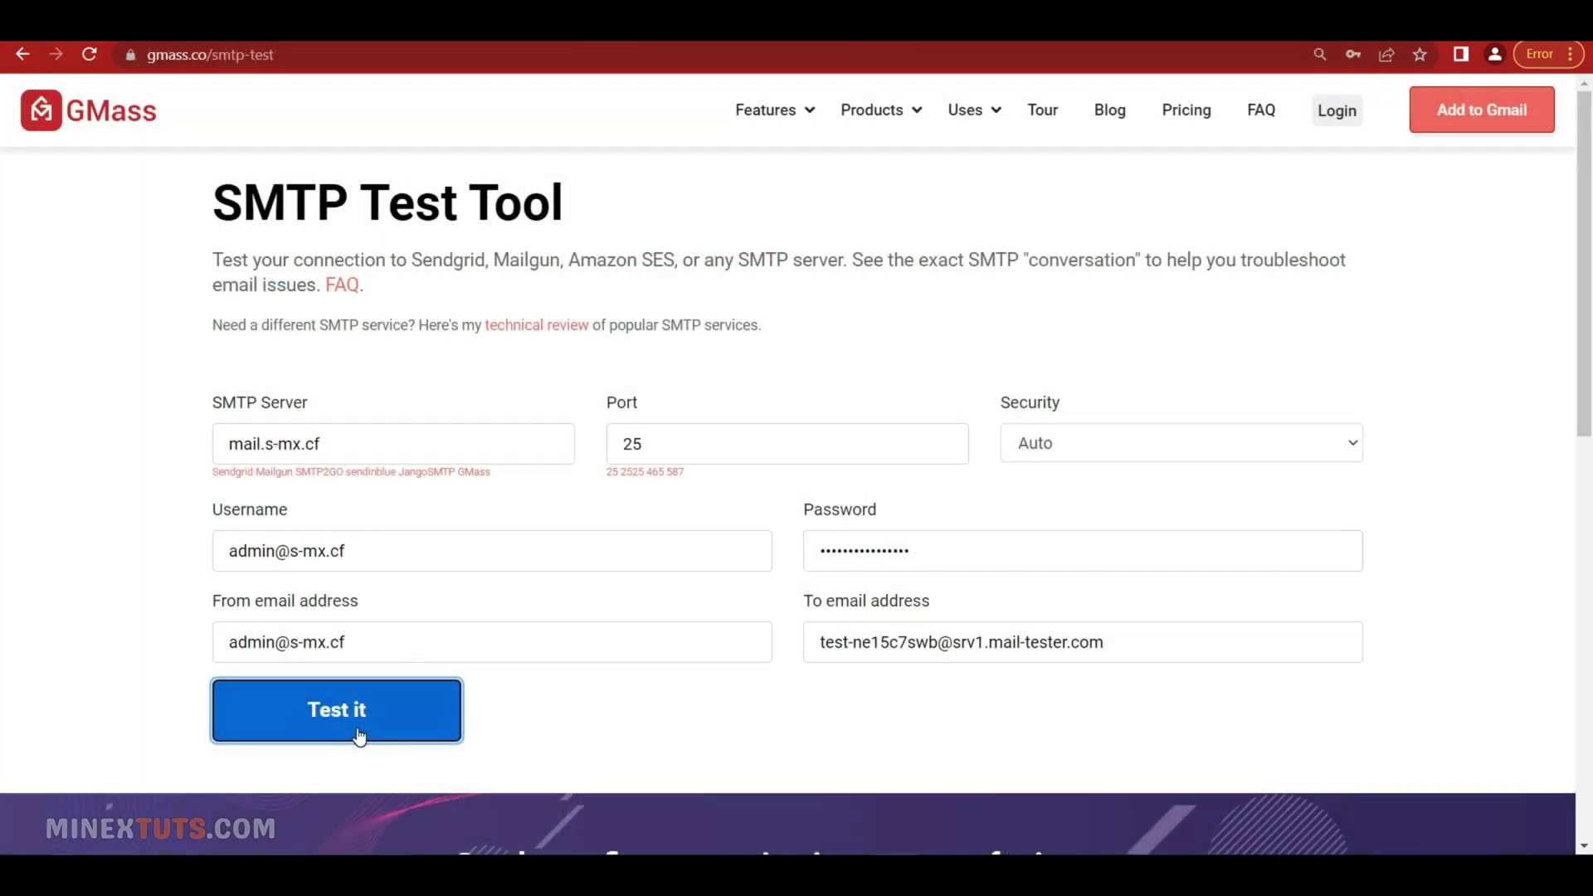
Run the GMass SMTP test against mail.s-mx.cf and review the SMTP conversation log
click(358, 735)
scroll(685, 741, down, 9)
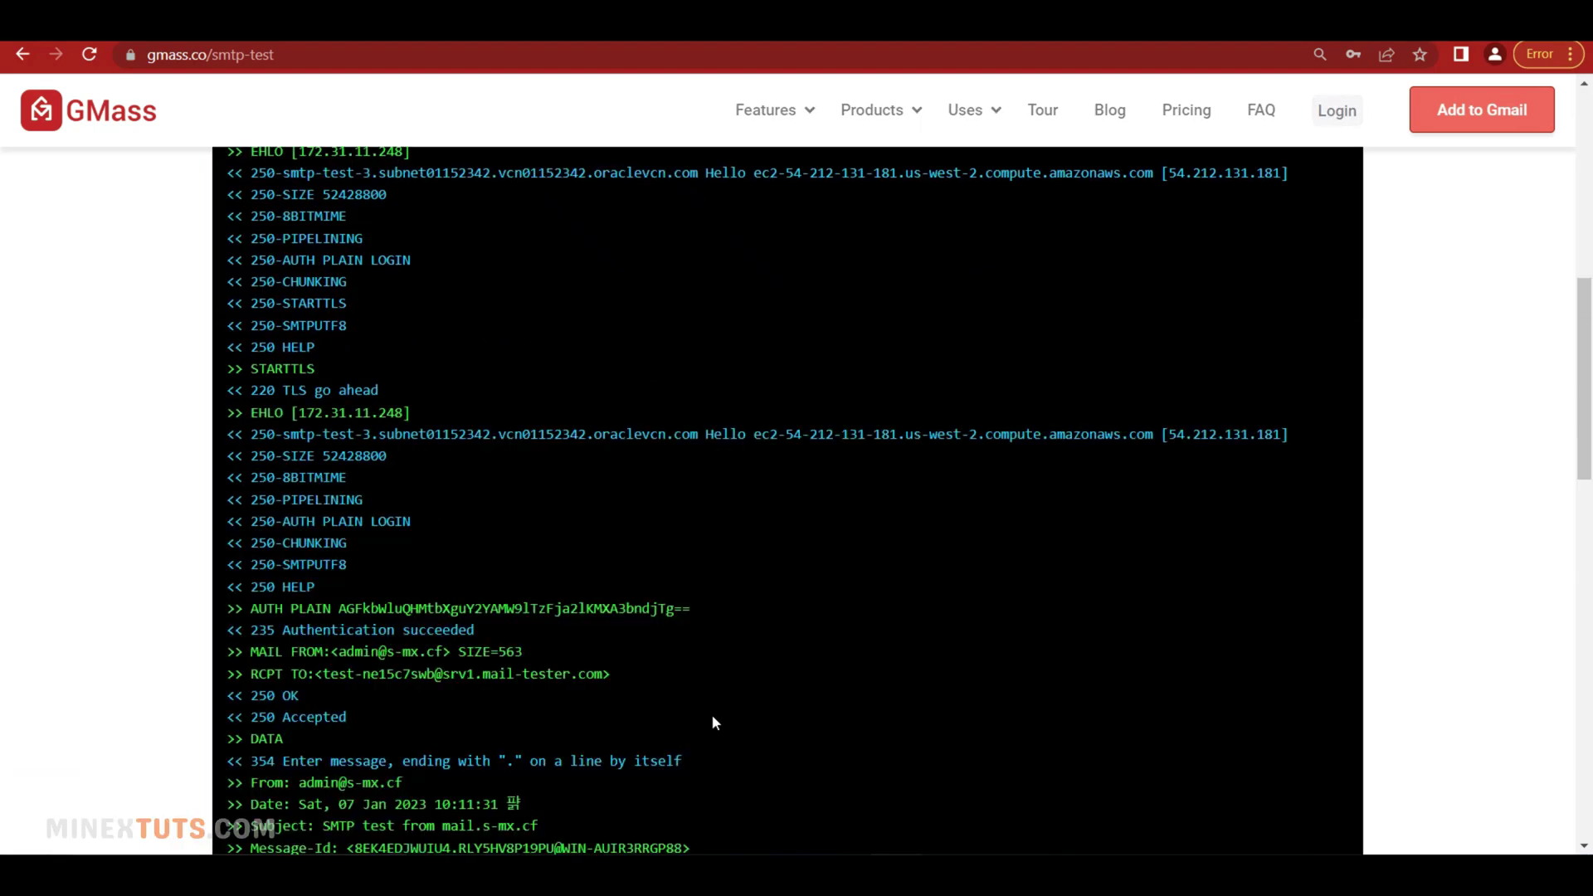
scroll(713, 721, down, 4)
scroll(659, 695, down, 3)
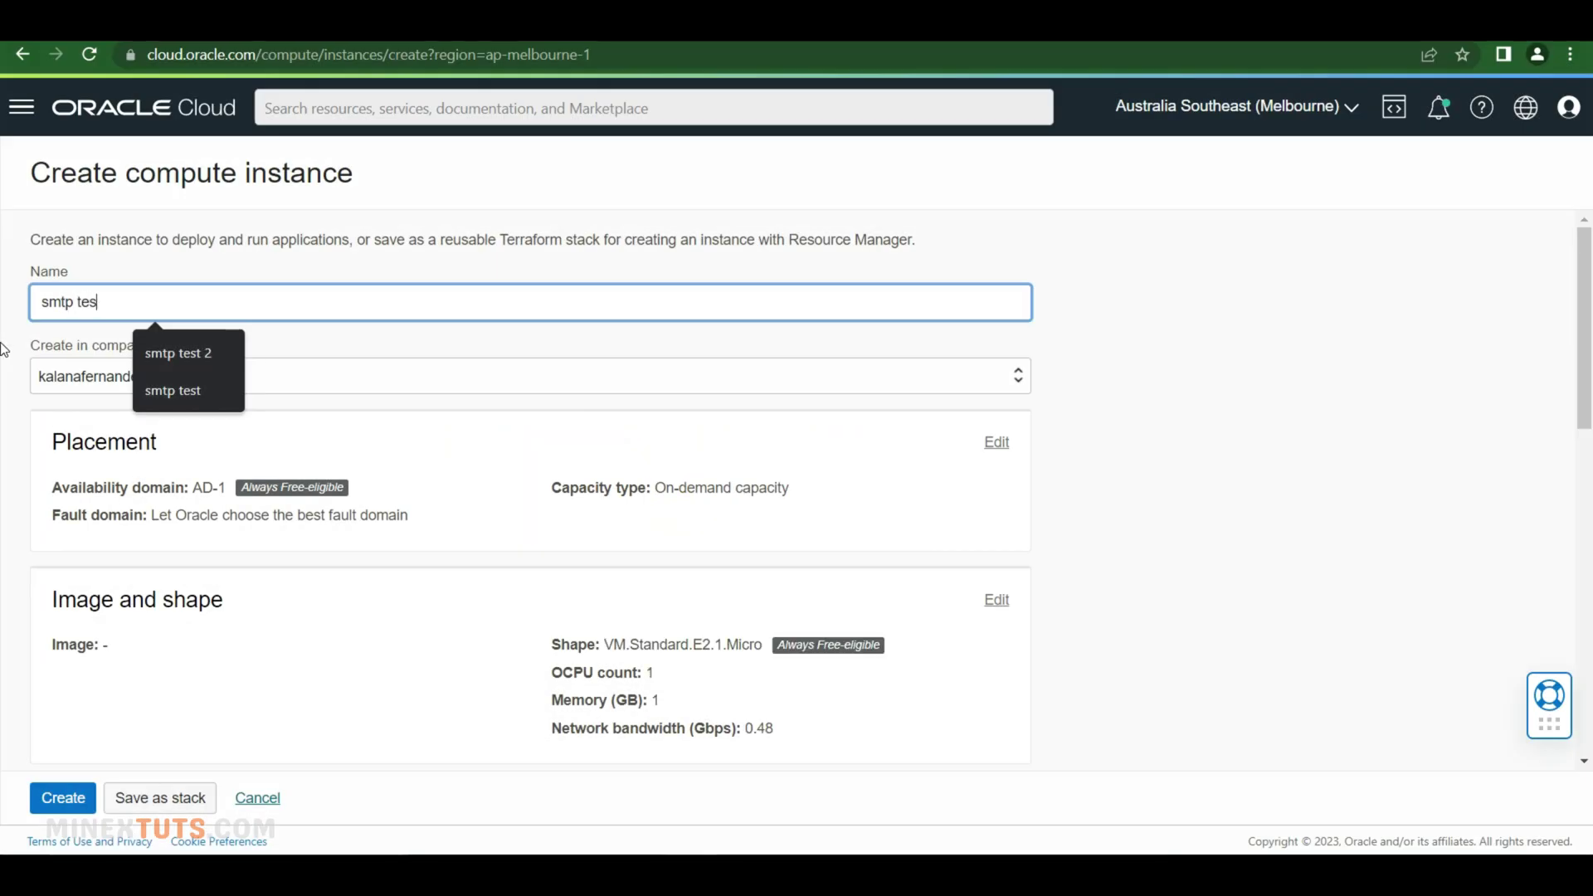
Expand the instance's image and shape settings and browse the other operating system images
scroll(882, 440, down, 3)
click(997, 391)
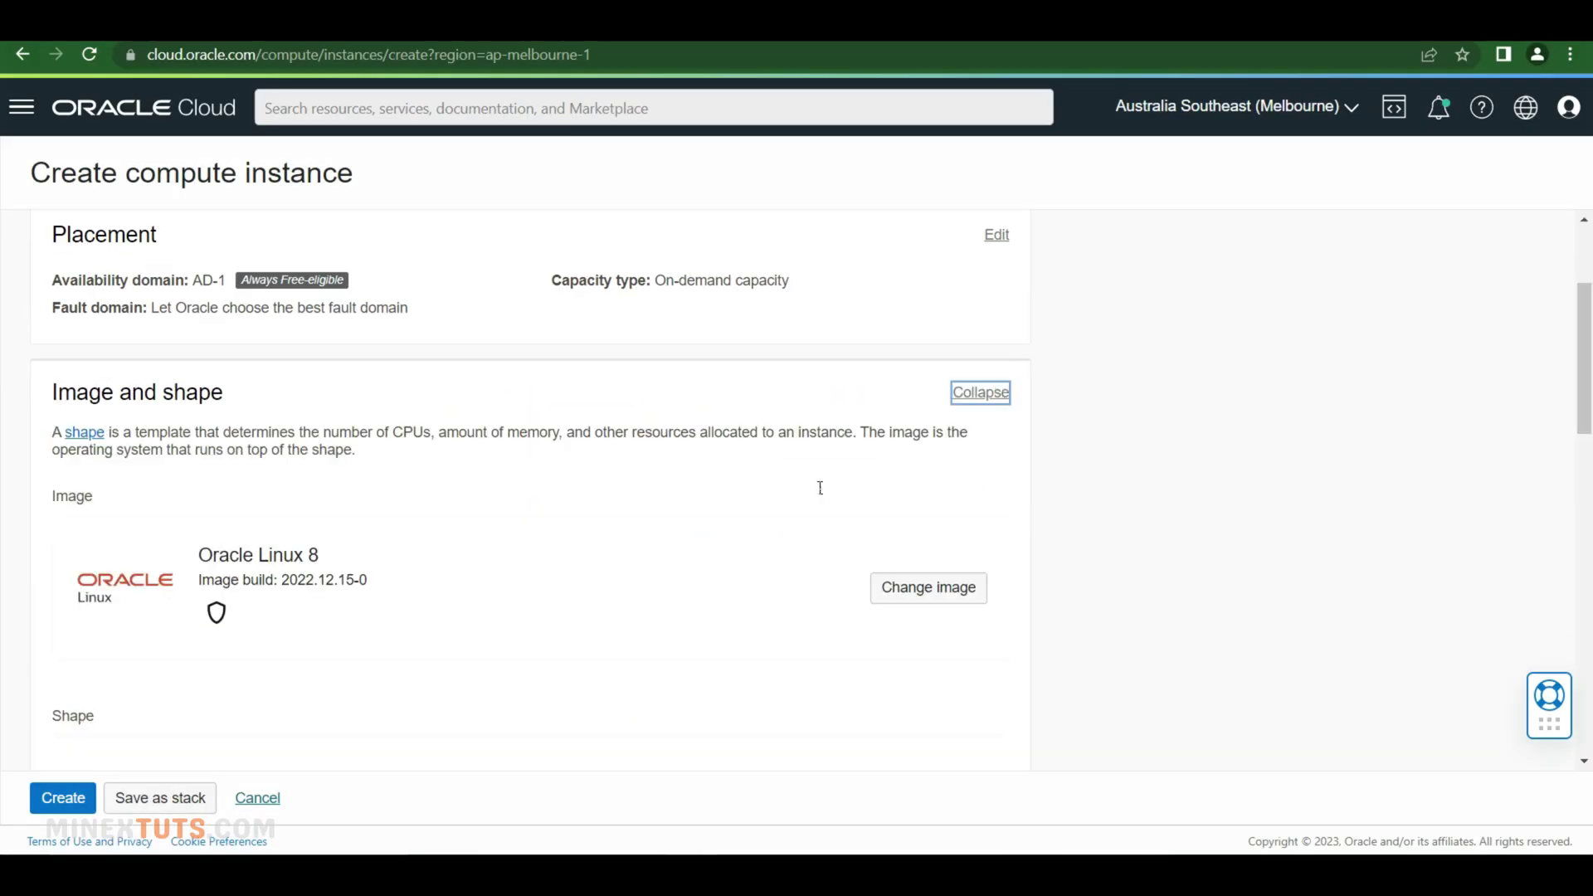
scroll(912, 489, down, 4)
click(904, 270)
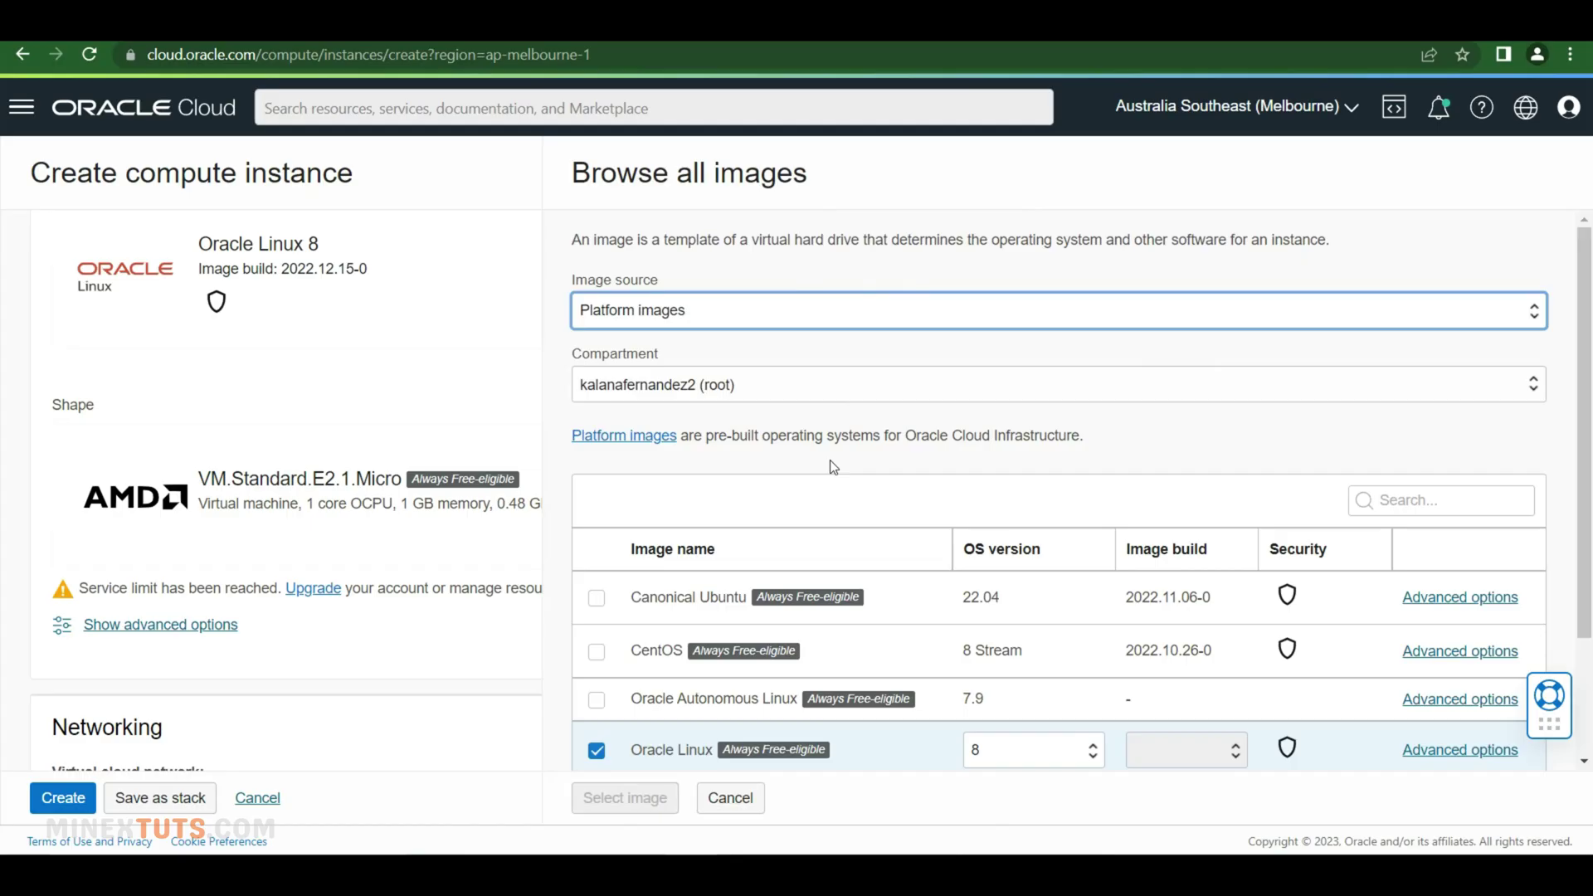
Choose Canonical Ubuntu version 20.04 as the instance image
click(597, 599)
click(1044, 602)
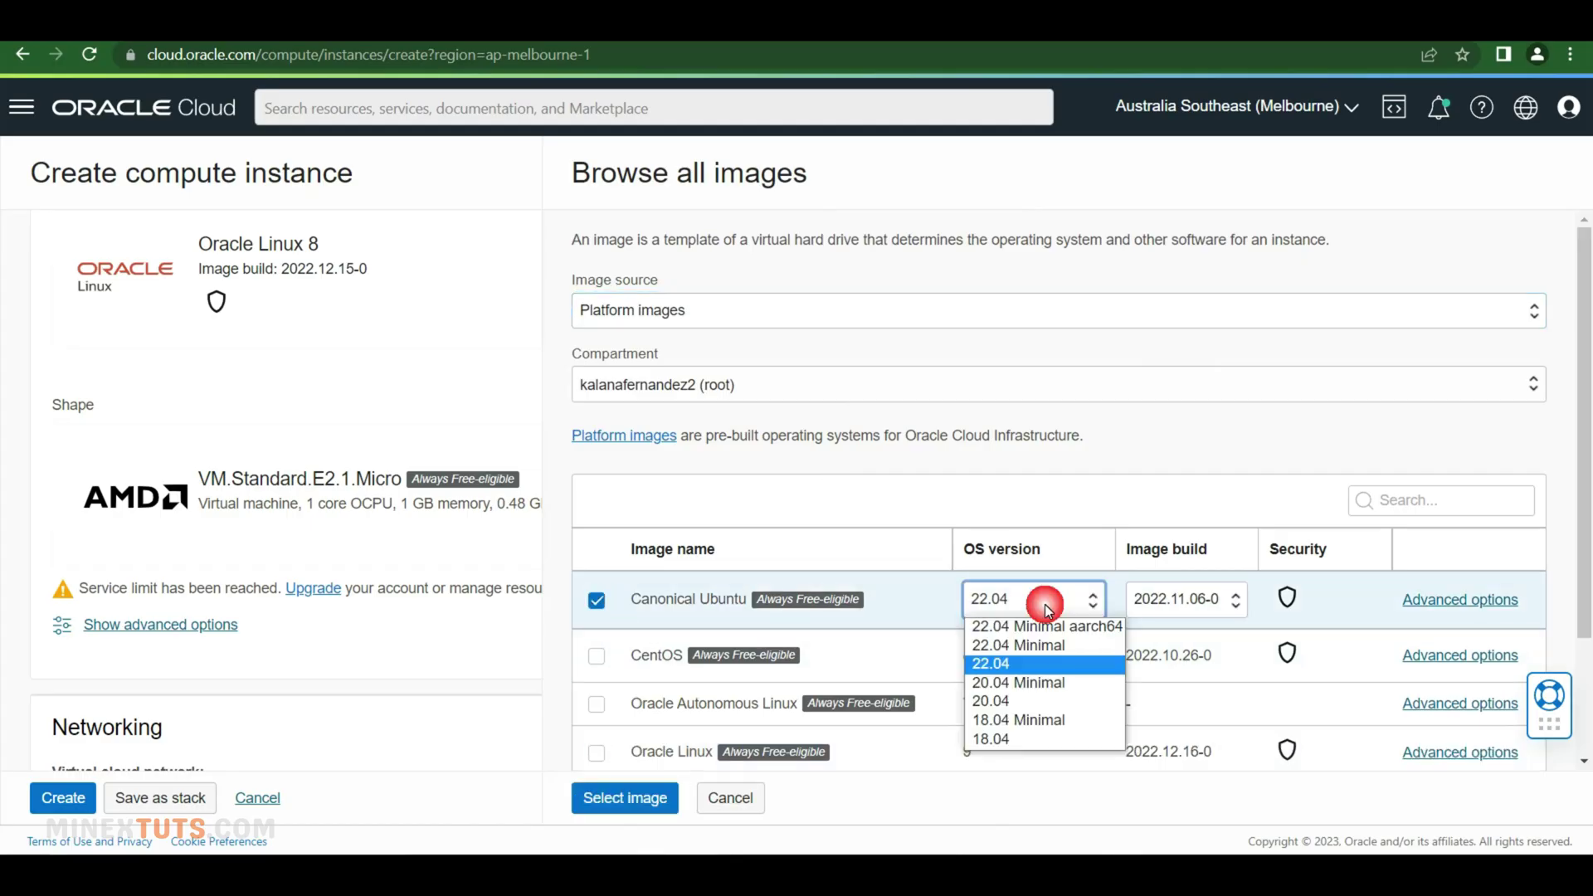
click(1029, 699)
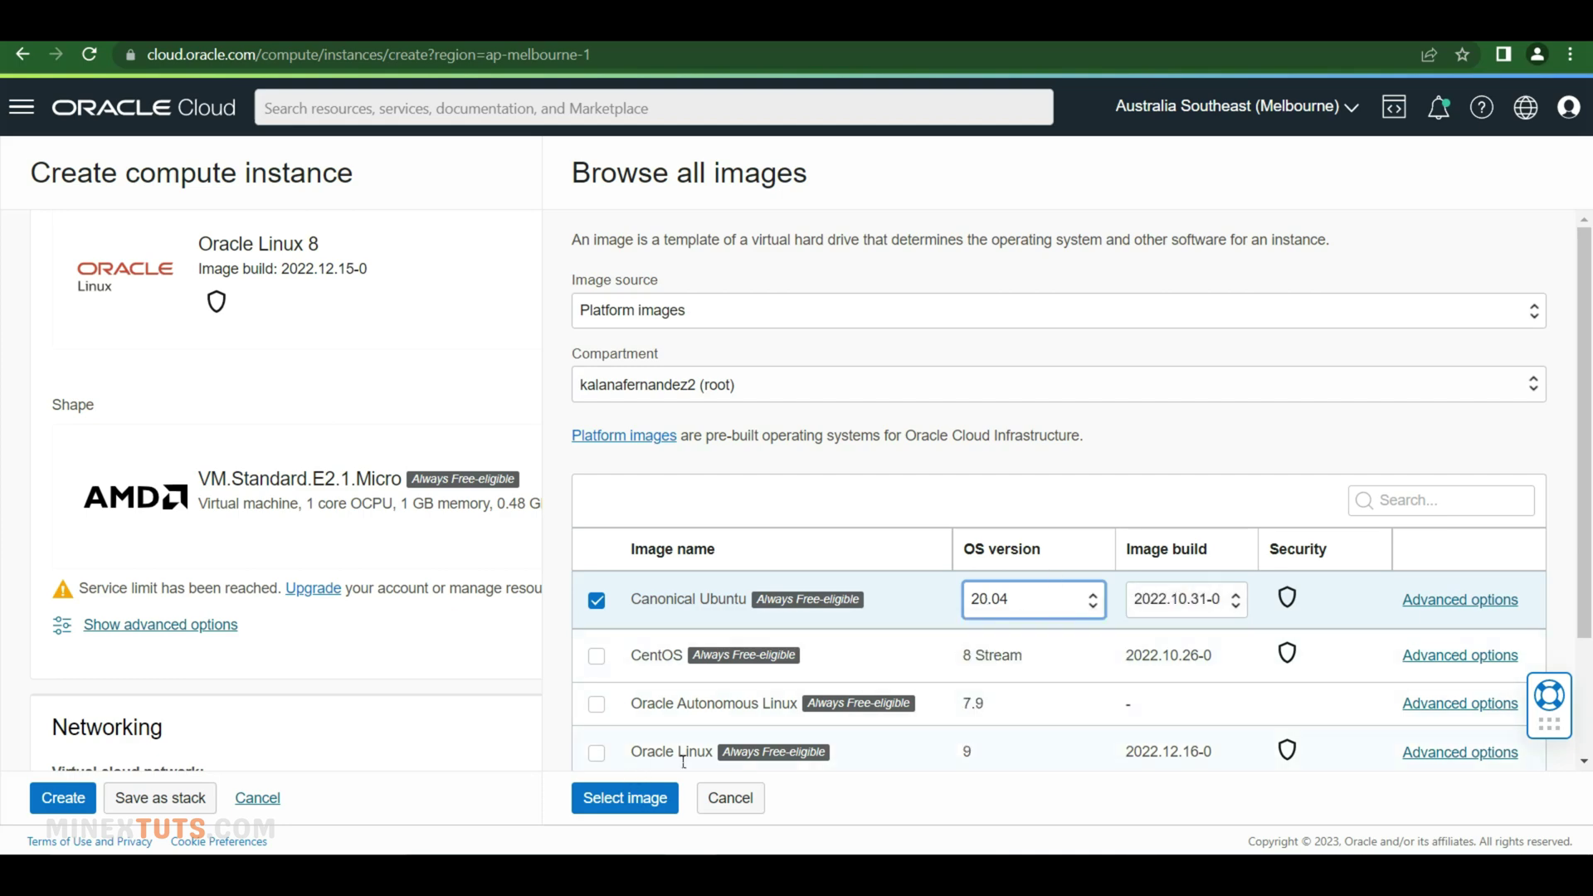
click(630, 799)
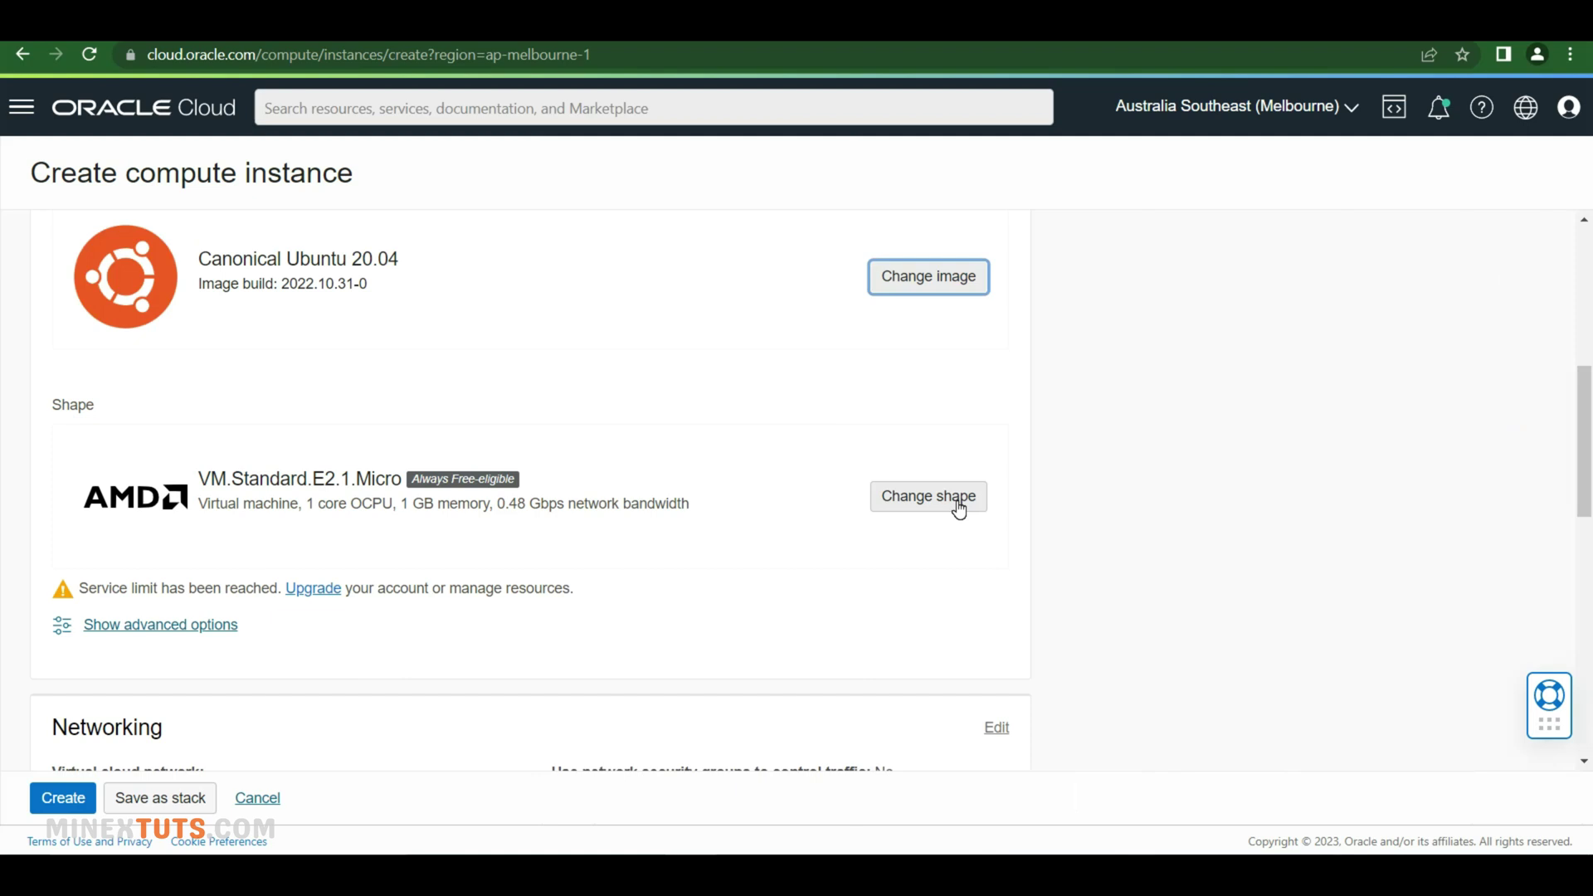
Change the shape to Ampere VM.Standard.A1.Flex with 3 GB memory
click(958, 497)
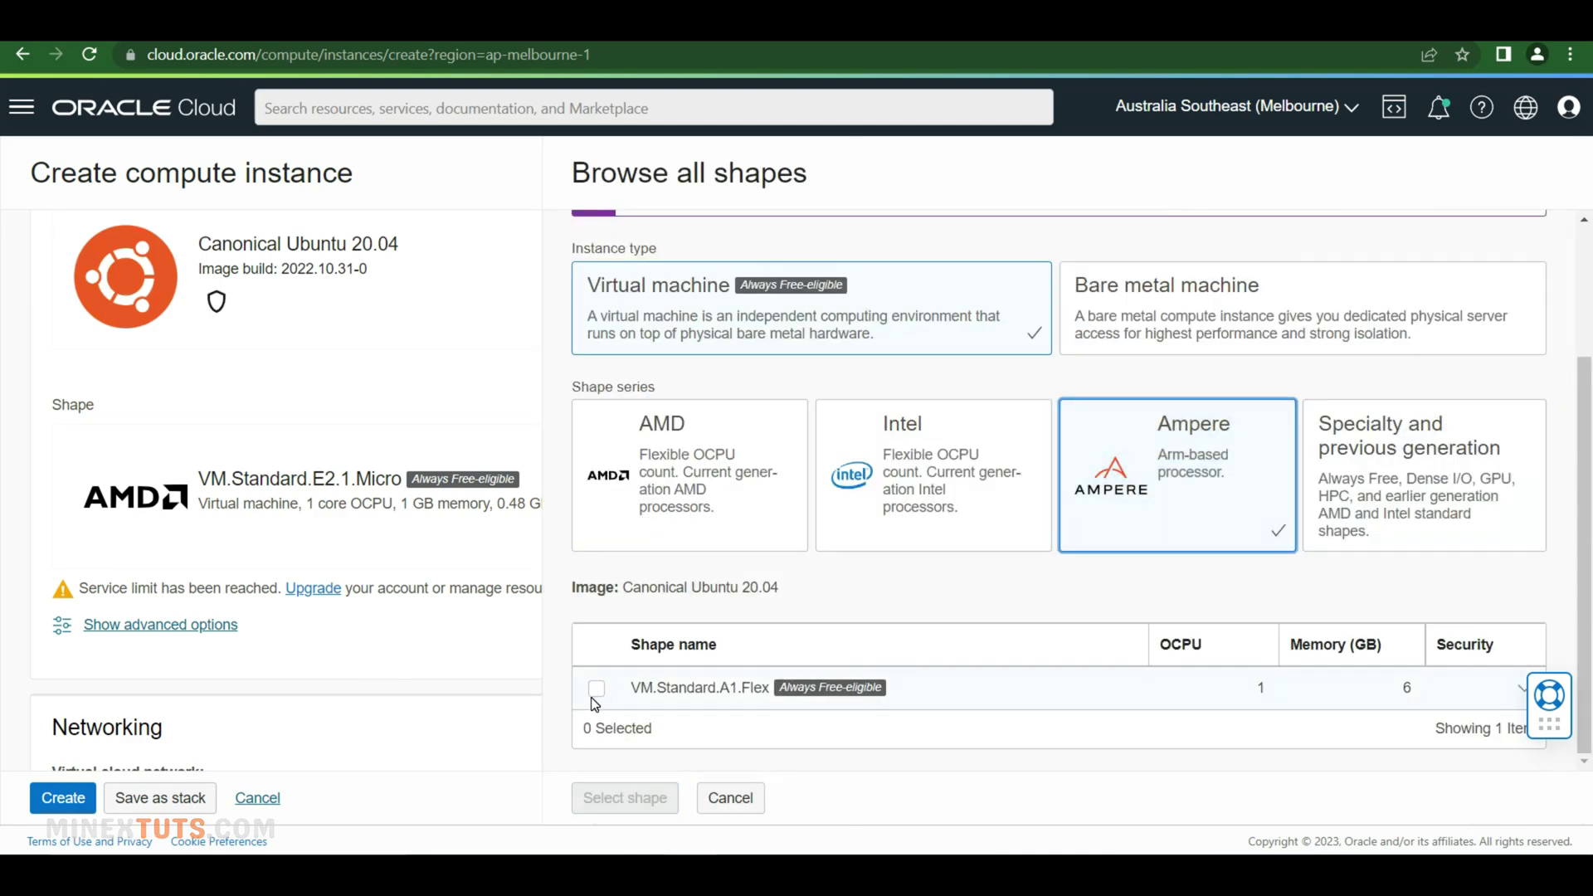
click(596, 688)
drag(779, 670, 672, 663)
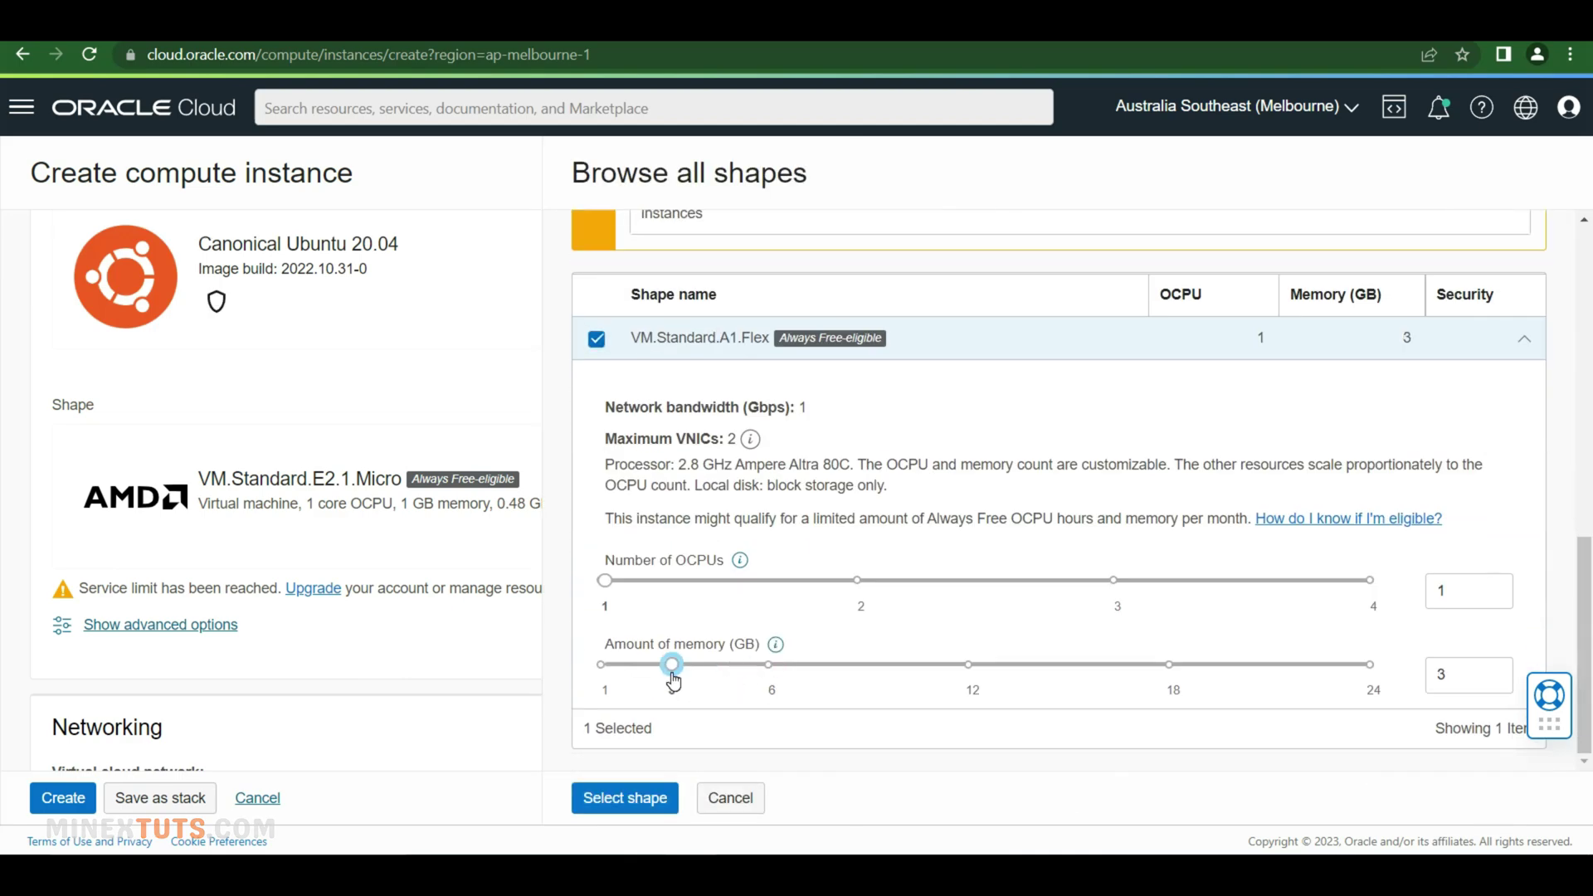
click(572, 792)
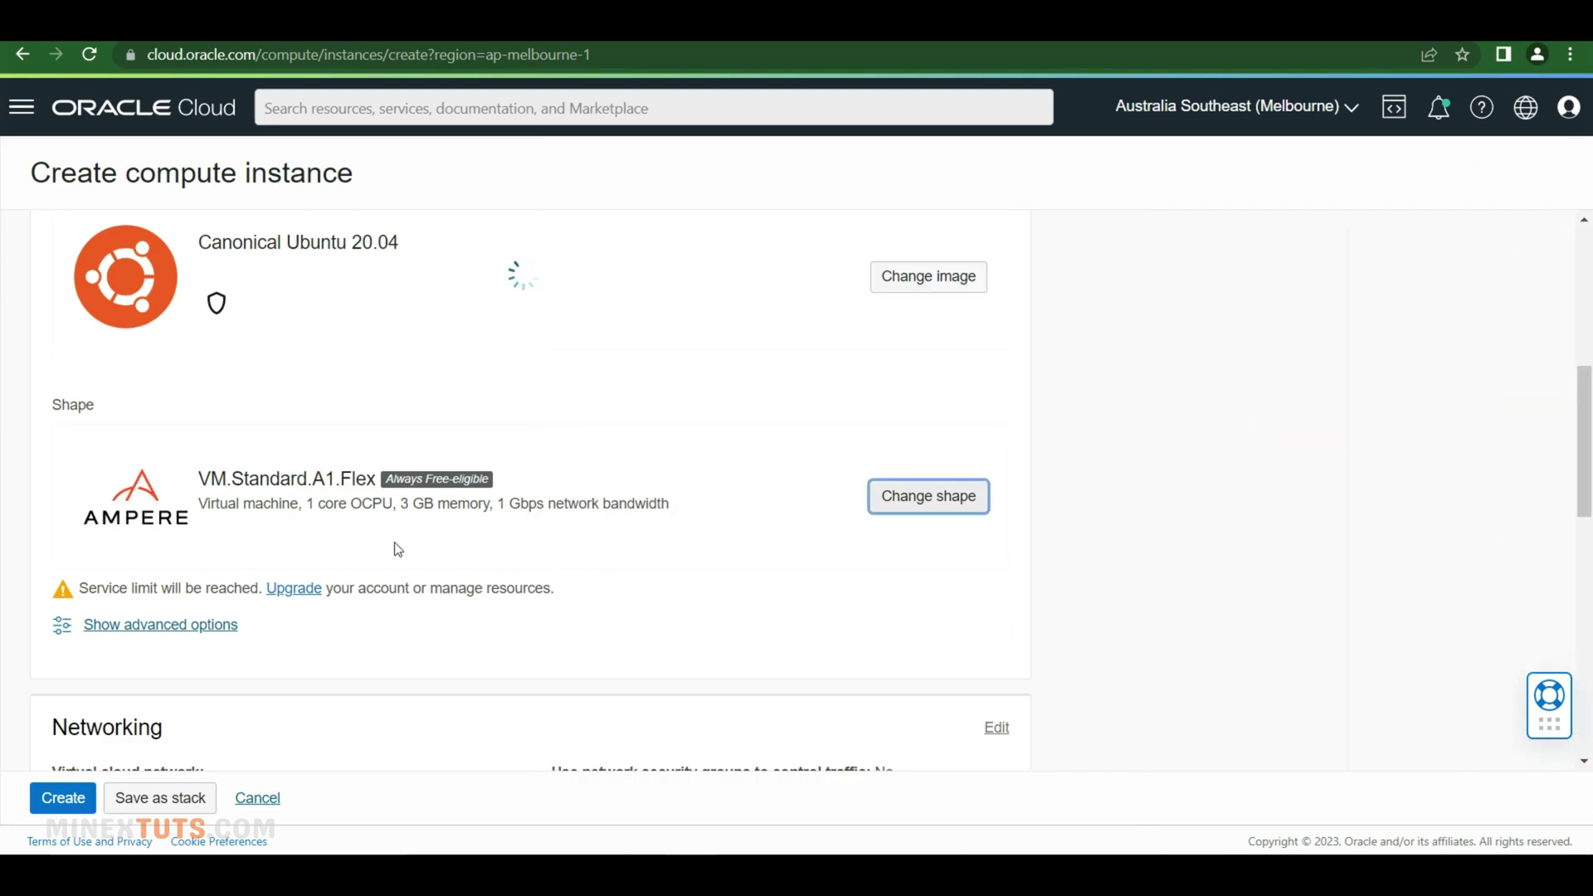
Save the instance's private SSH key and create the smtp test 3 instance
scroll(396, 550, down, 5)
click(995, 311)
scroll(466, 501, down, 8)
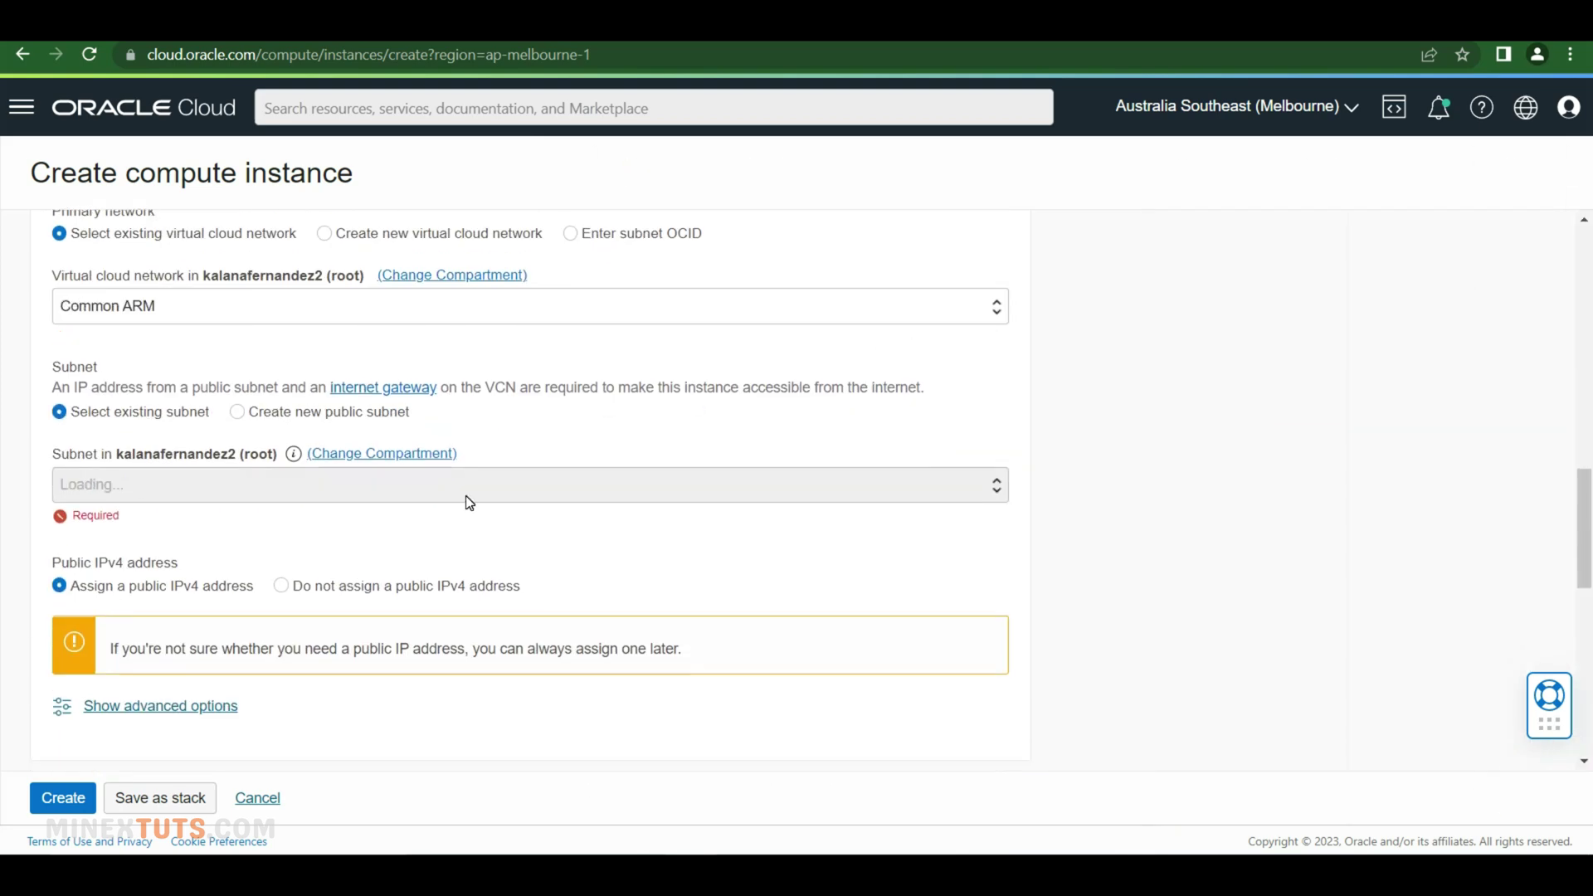
click(188, 579)
scroll(697, 600, down, 5)
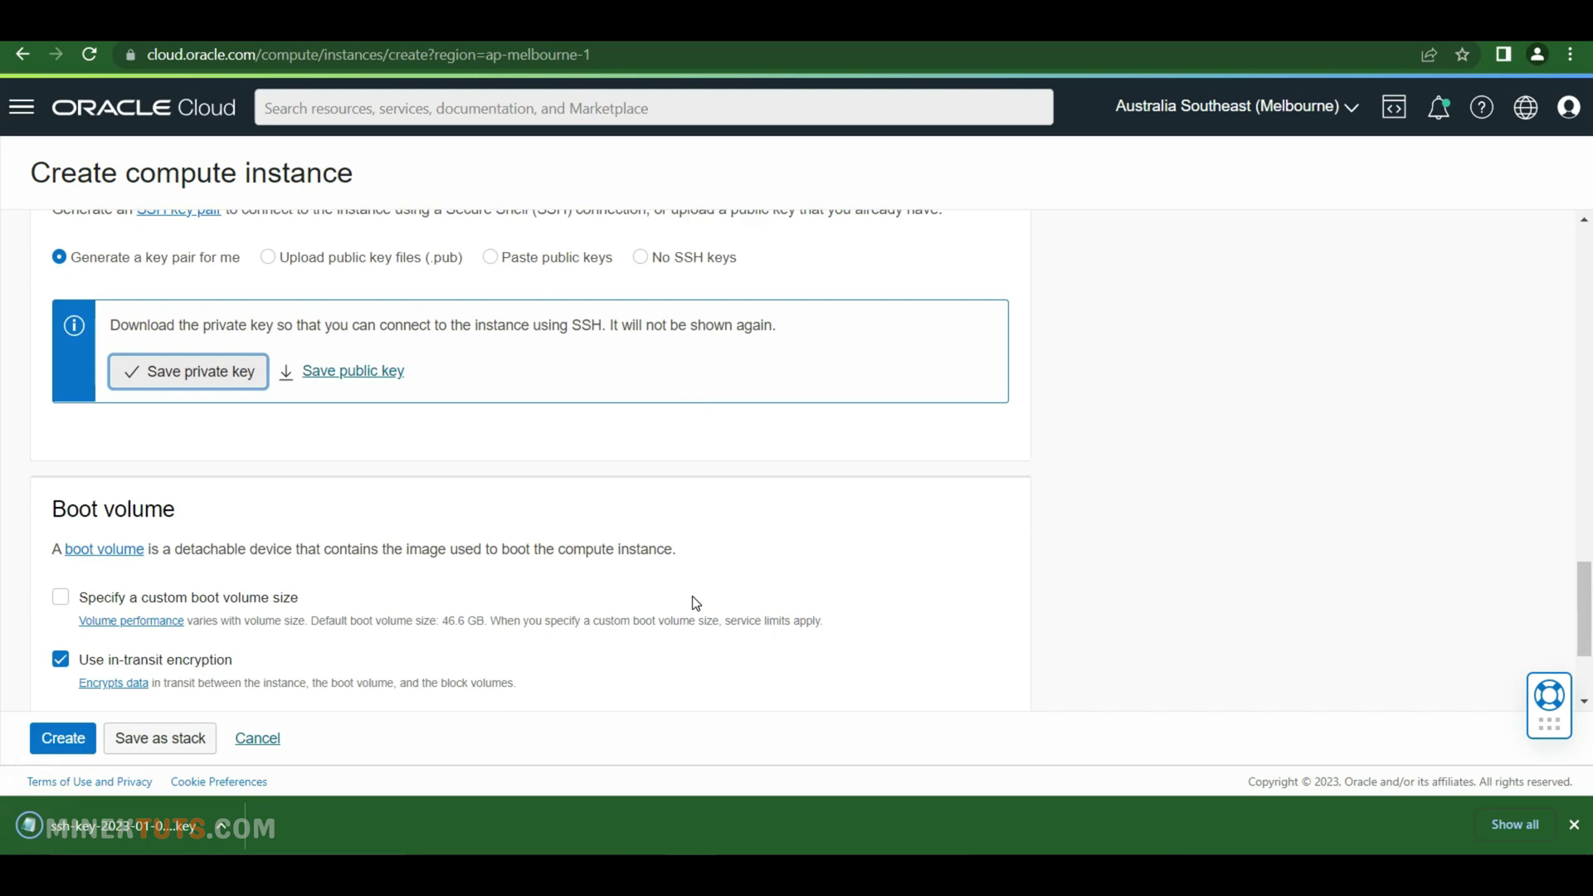
click(63, 752)
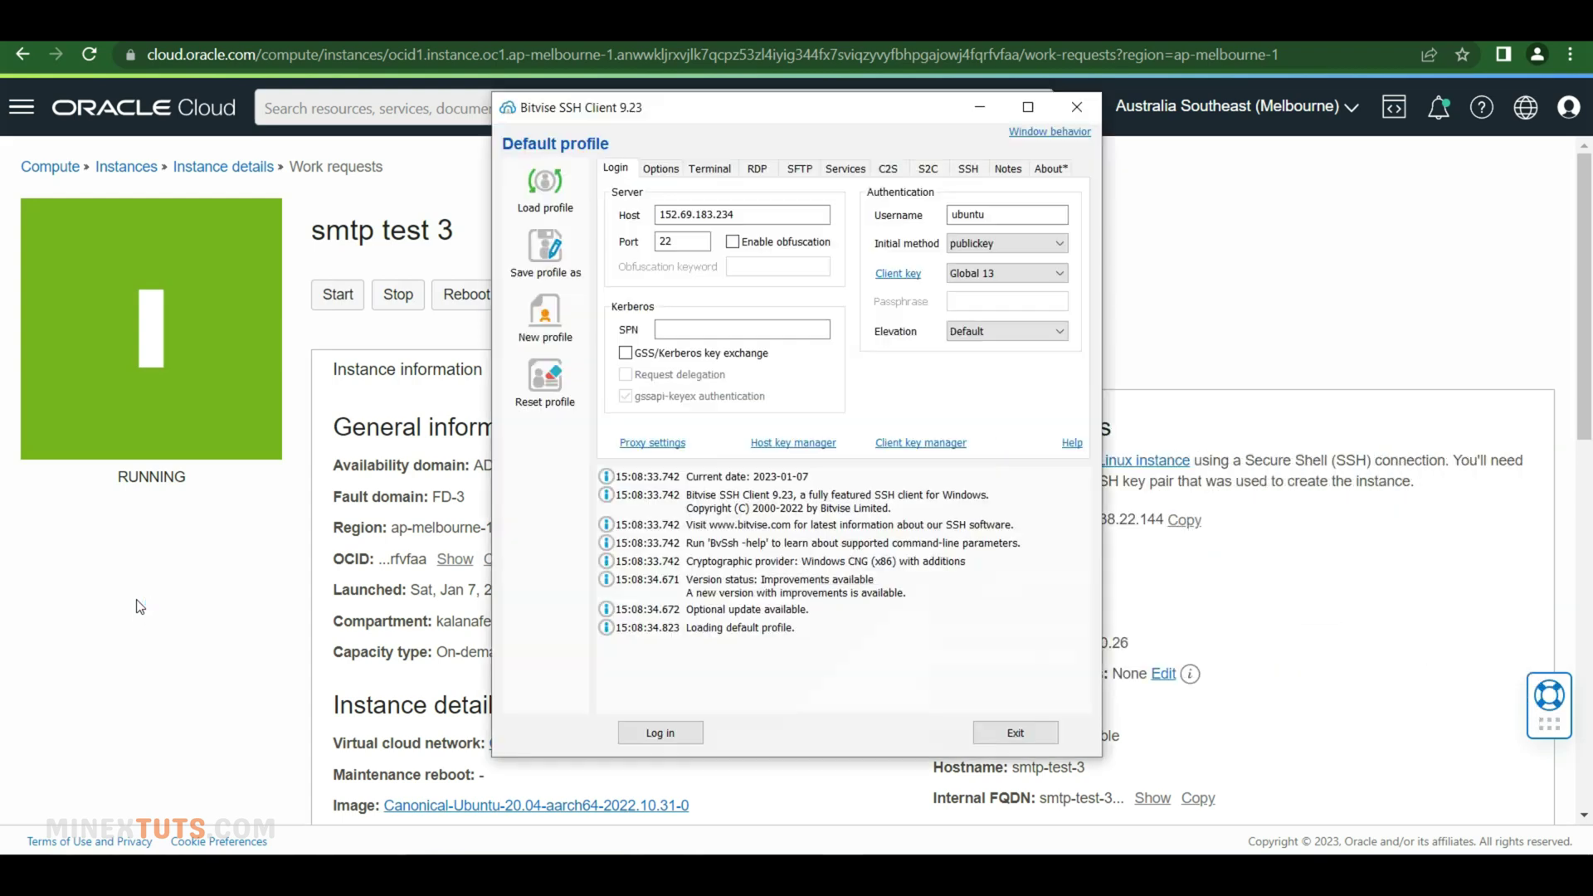
Set the host to the server's IP and import the ssh-key-2023-01-07 (1) key file as Global 14
double_click(776, 214)
text(168.138.22.144)
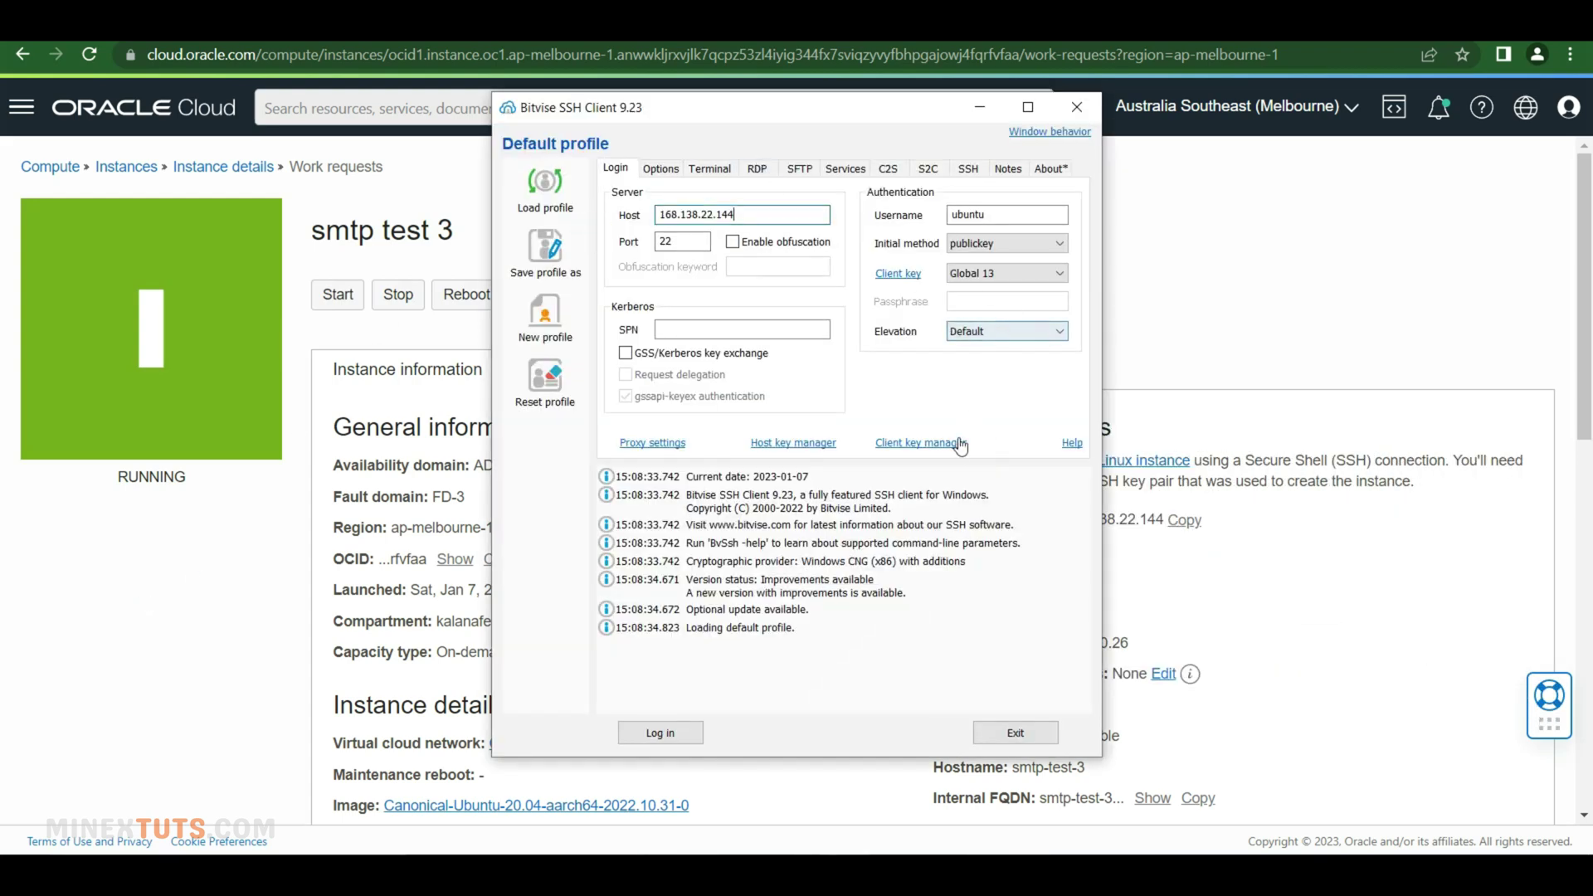
click(921, 442)
click(880, 588)
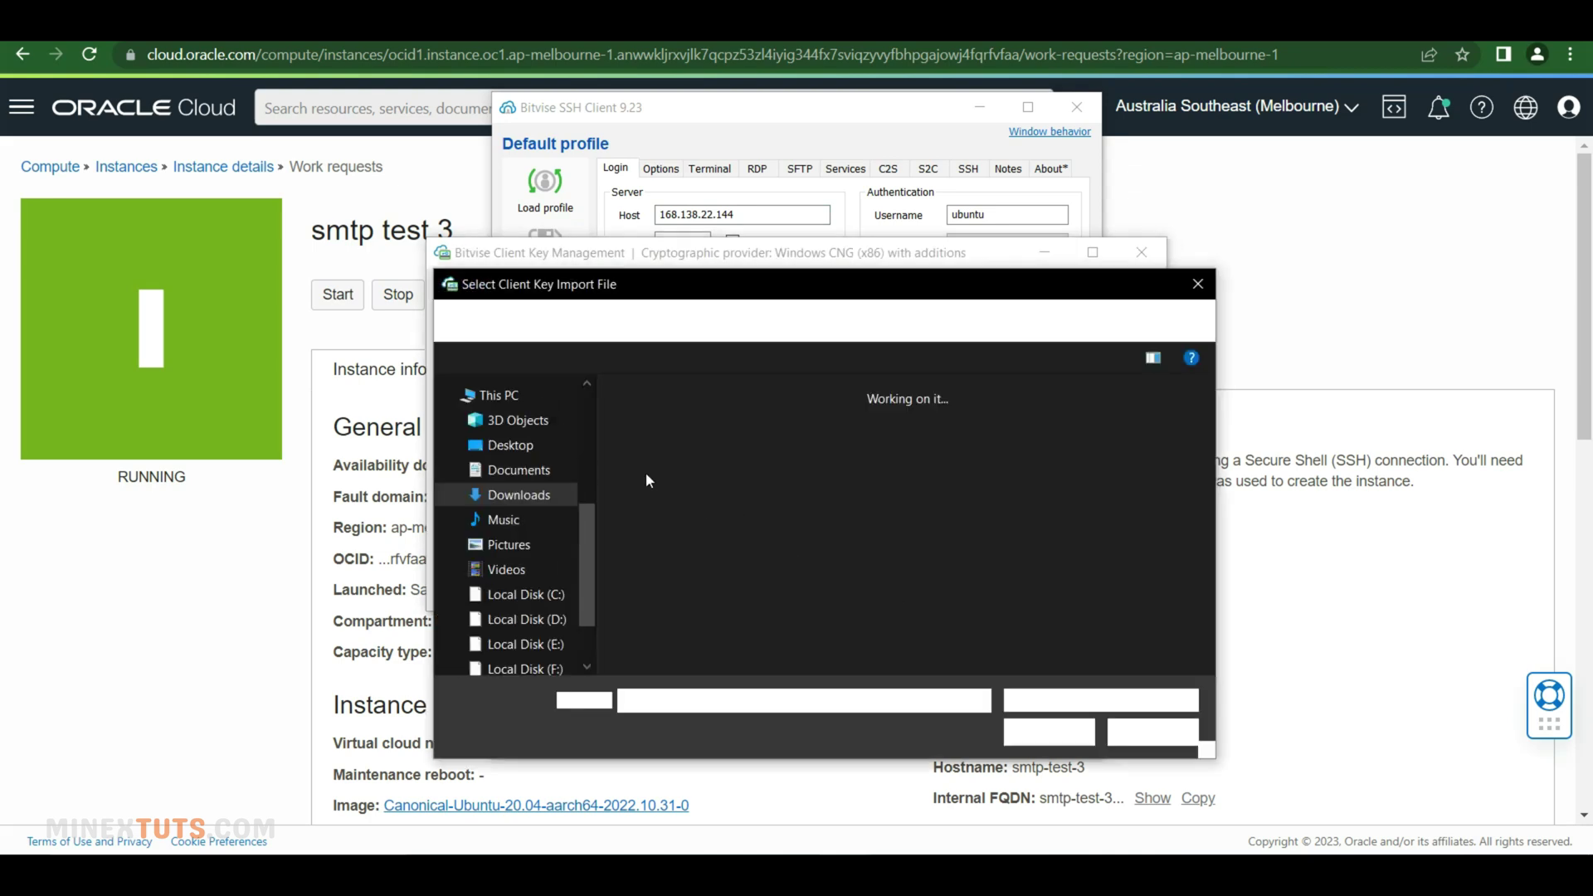
click(1099, 700)
click(1070, 755)
click(738, 438)
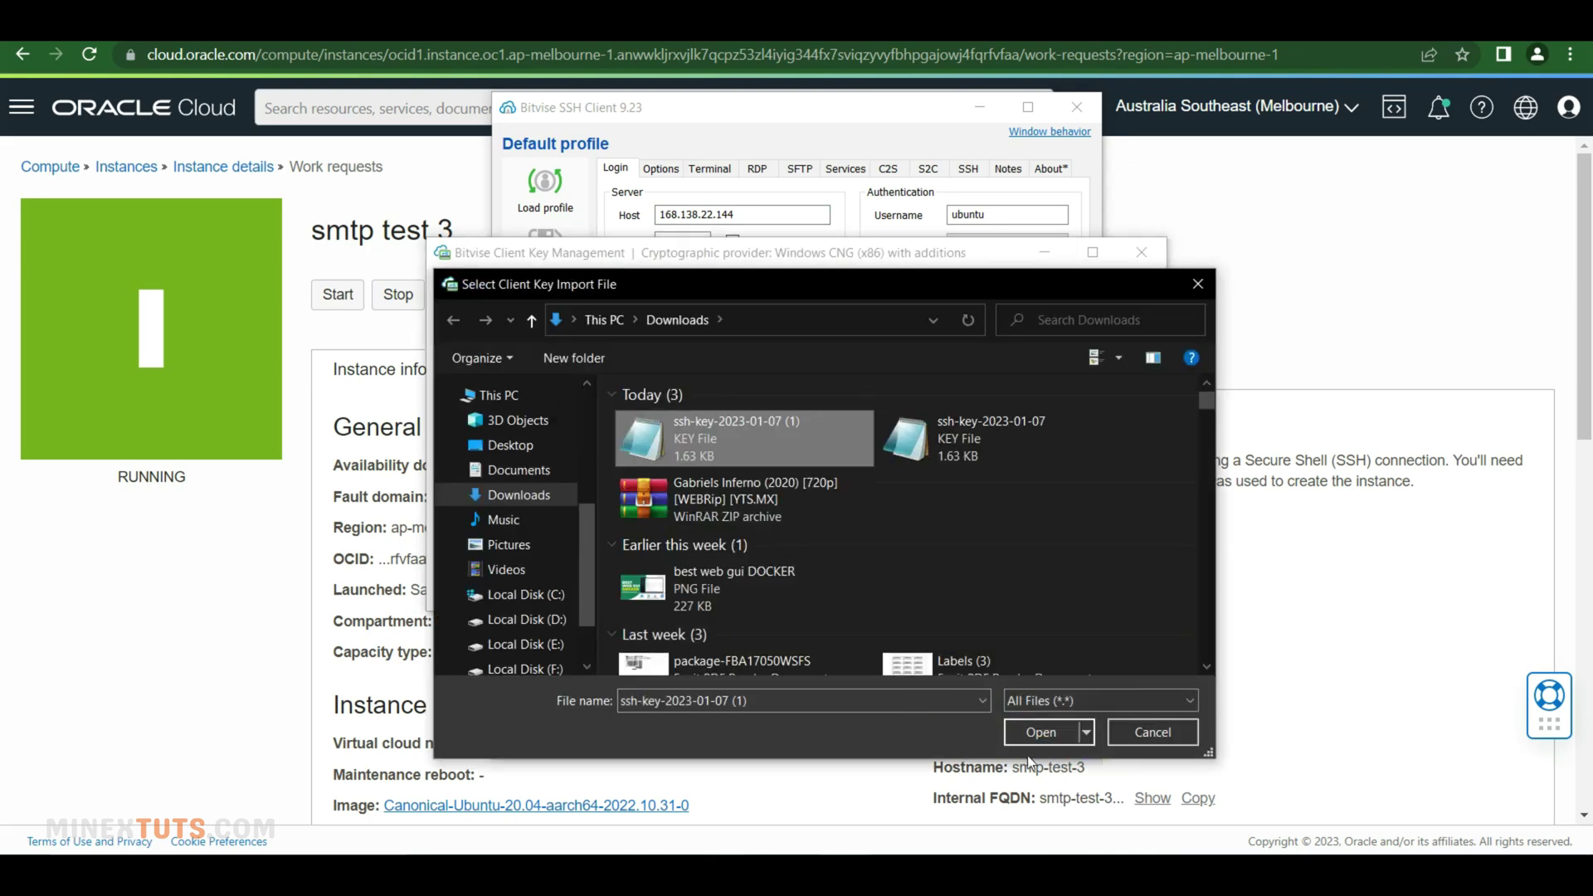
click(1040, 732)
click(690, 543)
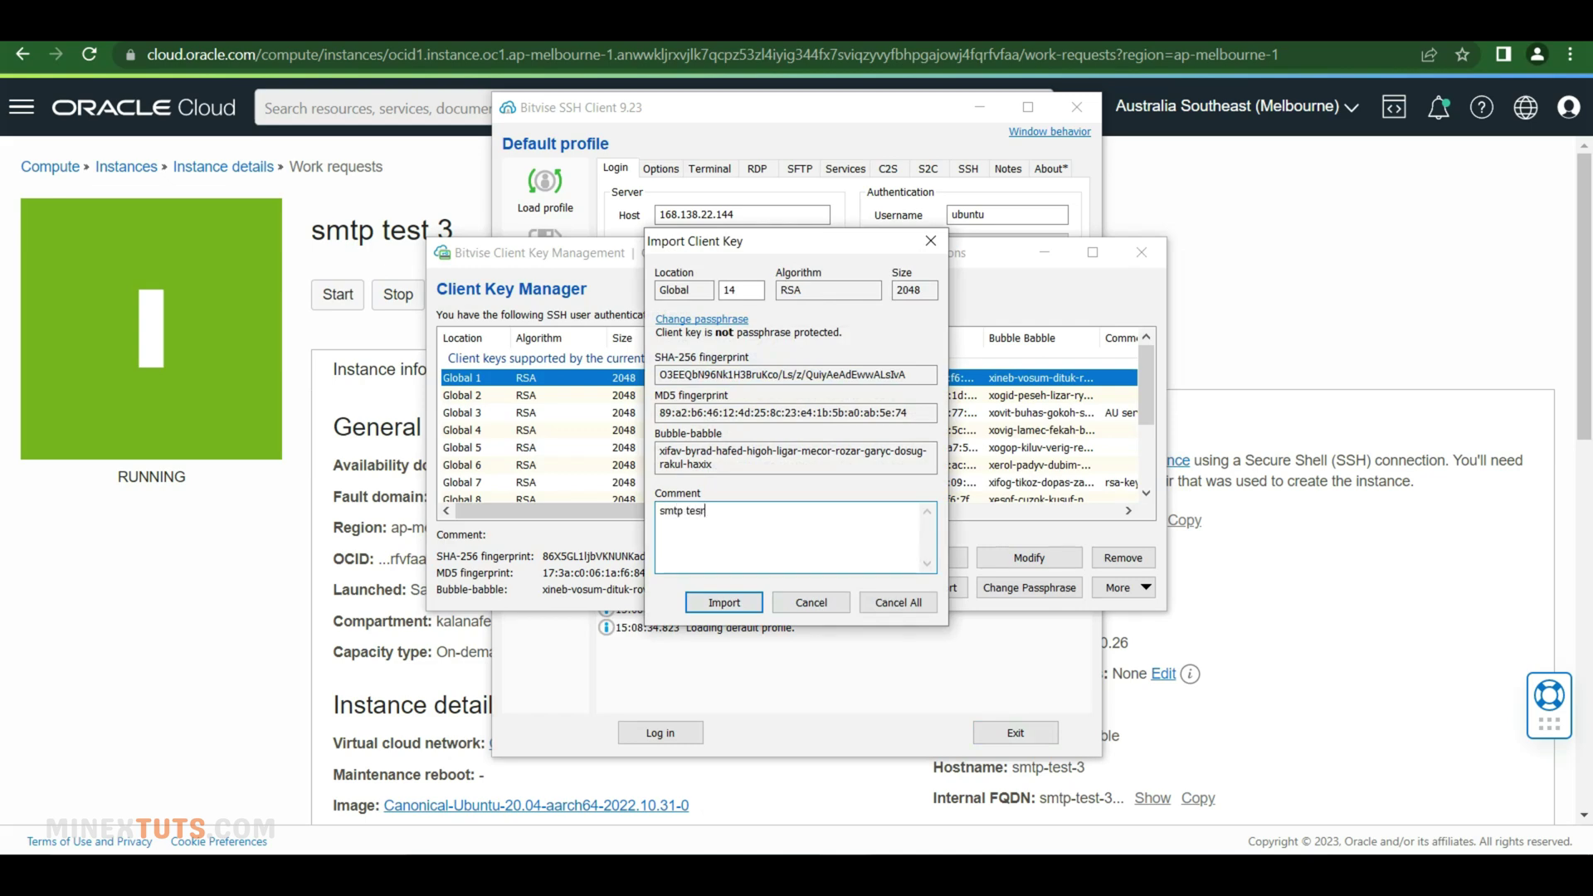
click(724, 602)
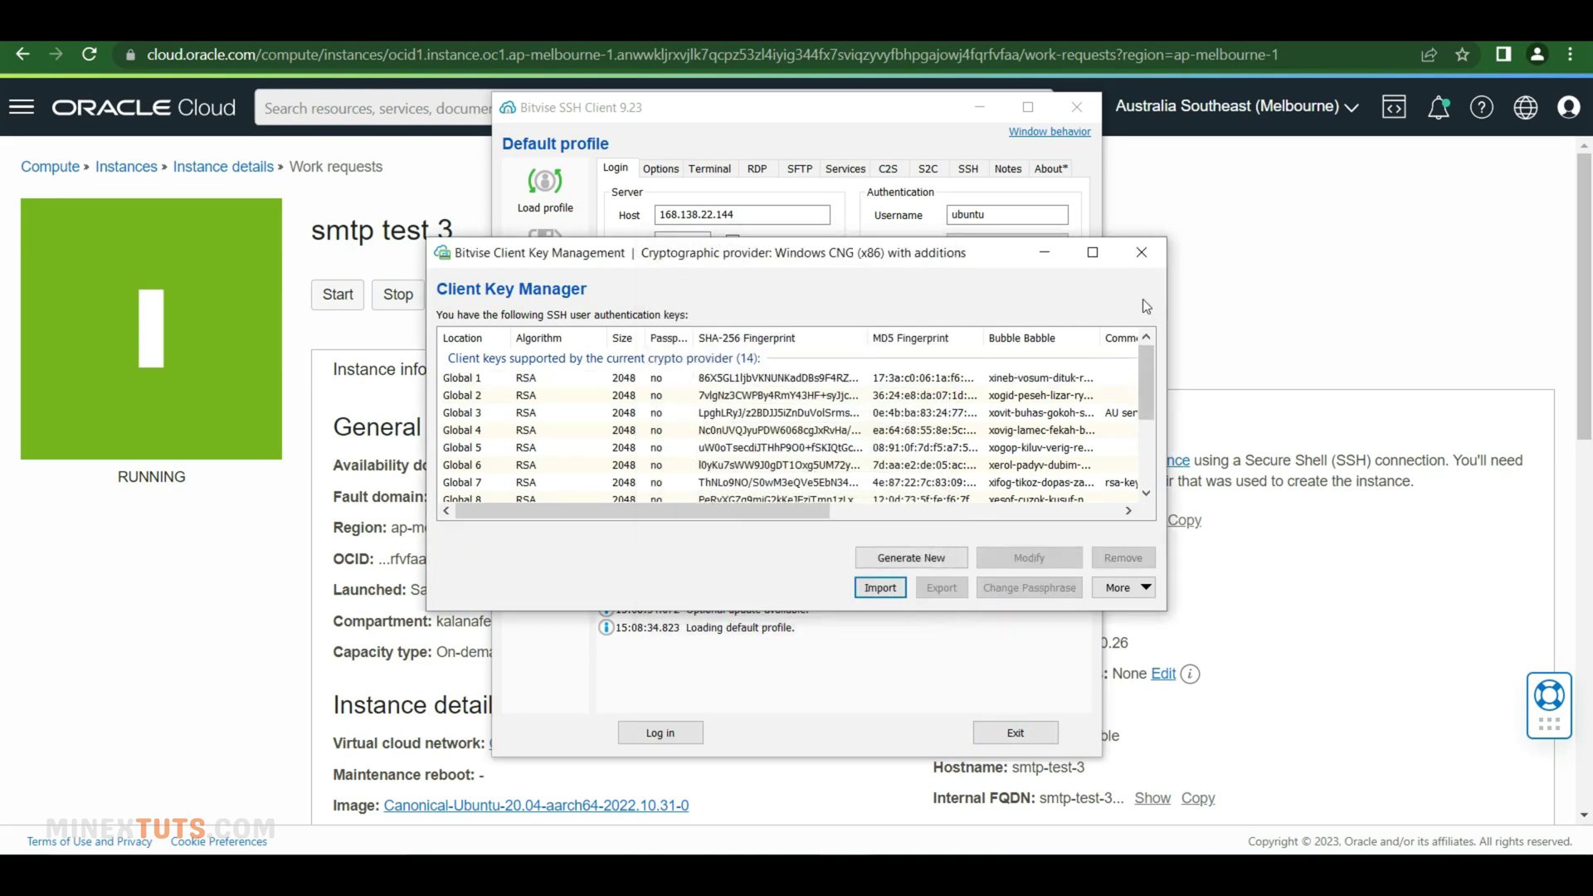
Log in using client key Global 14, accepting and saving the server's host key
click(1142, 252)
click(1007, 273)
click(970, 476)
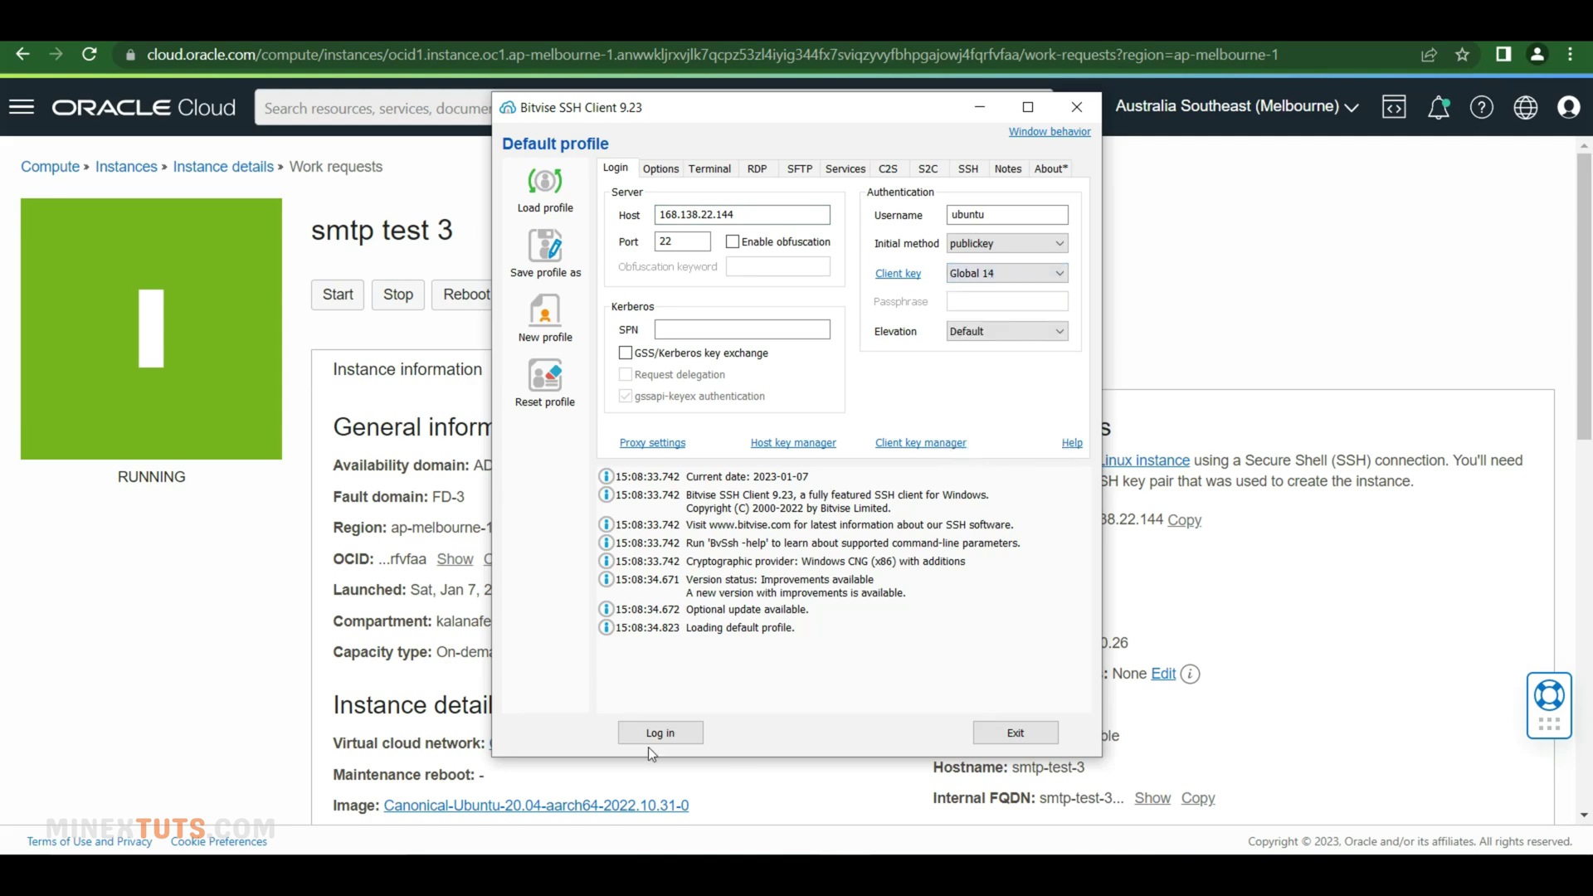
click(652, 734)
click(684, 596)
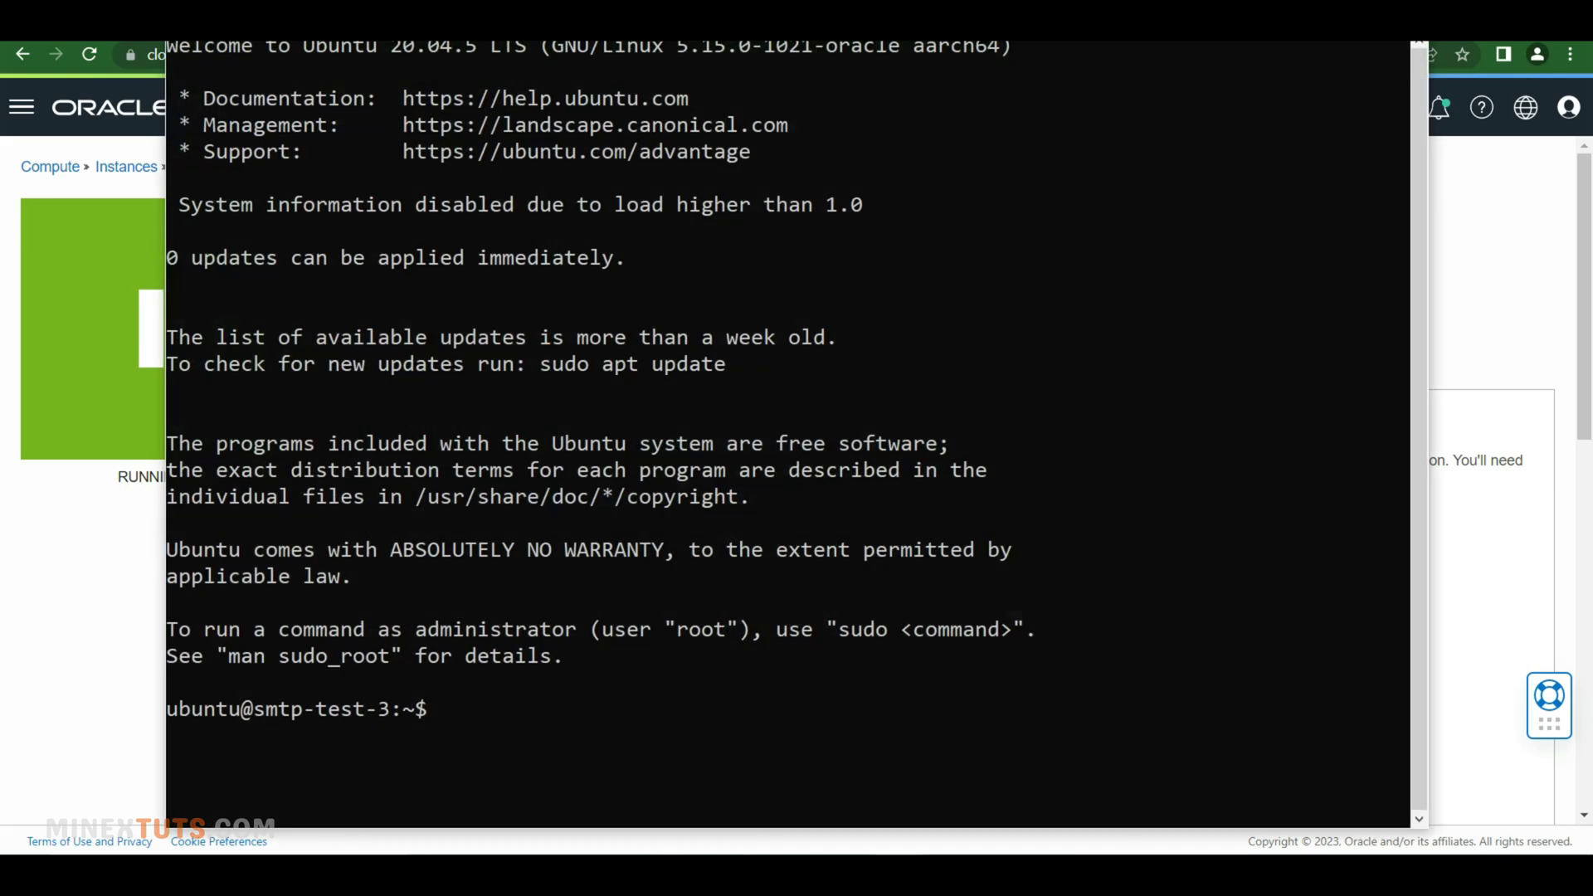
Shorten the terminal window, become root with sudo -i, and clear the screen
drag(727, 39, 710, 123)
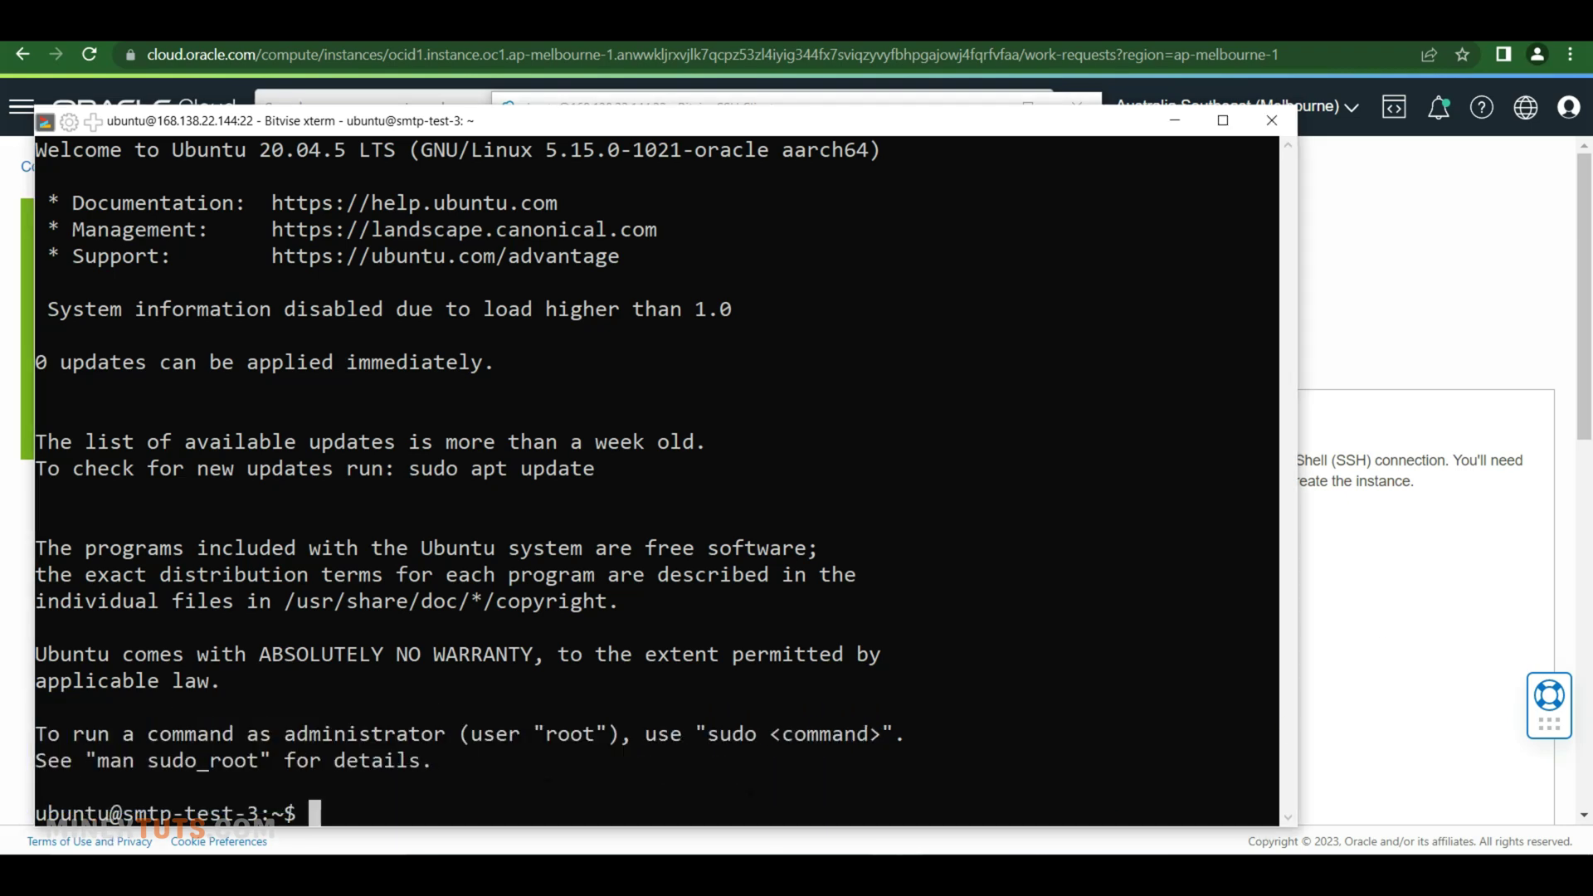
text(sudo -i)
key(Return)
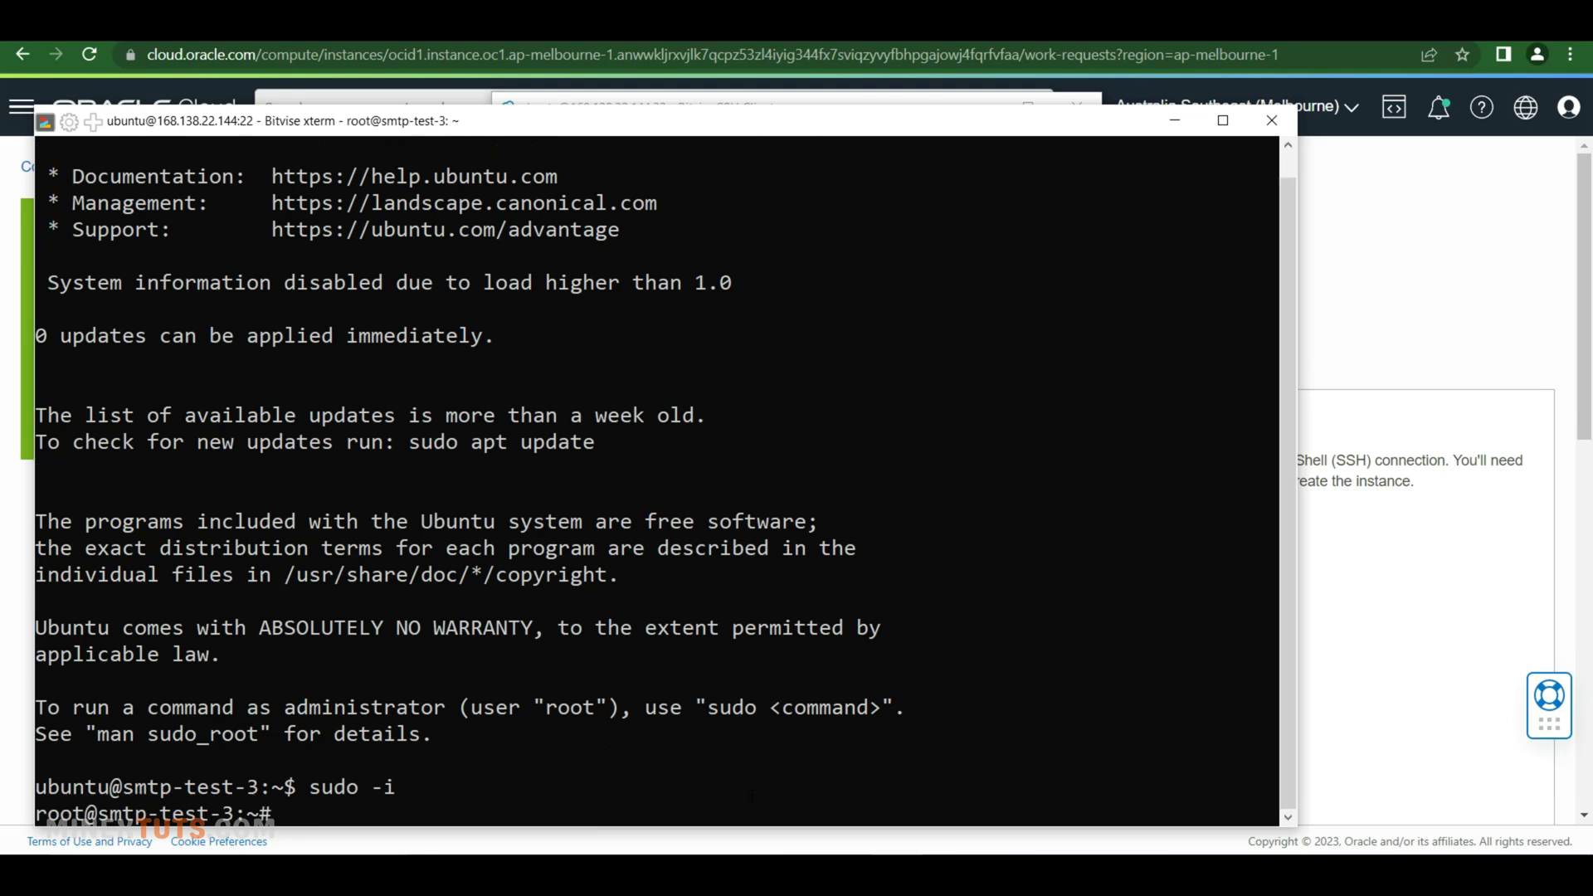
text(clear)
key(Return)
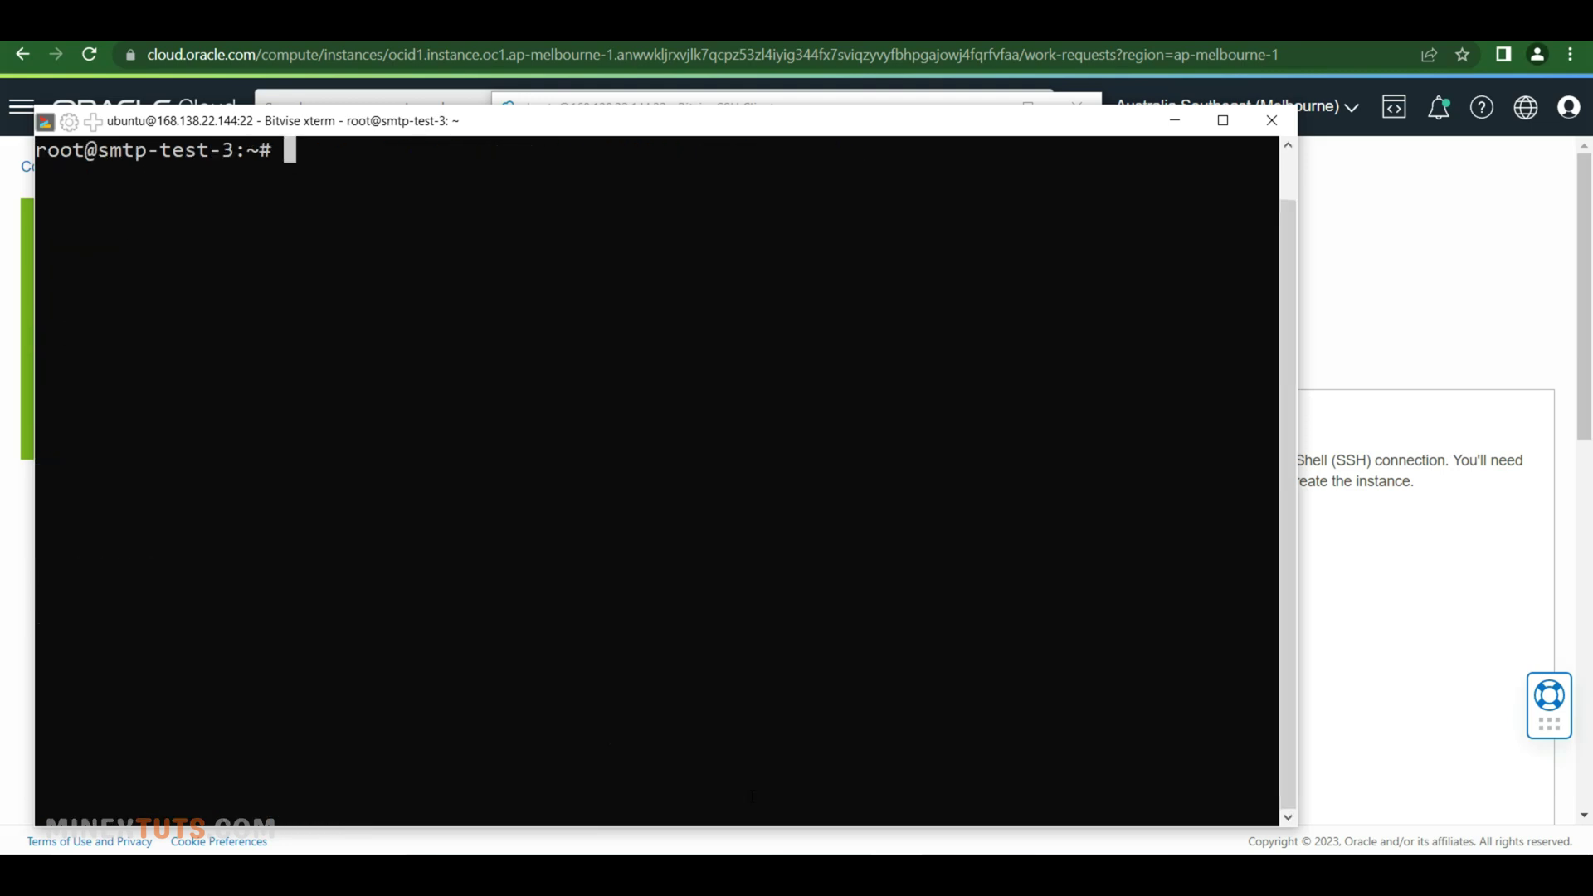
Refresh package lists with apt update, then widen the terminal and clear it
text(sudp)
text(o apt updat)
text(e)
key(Return)
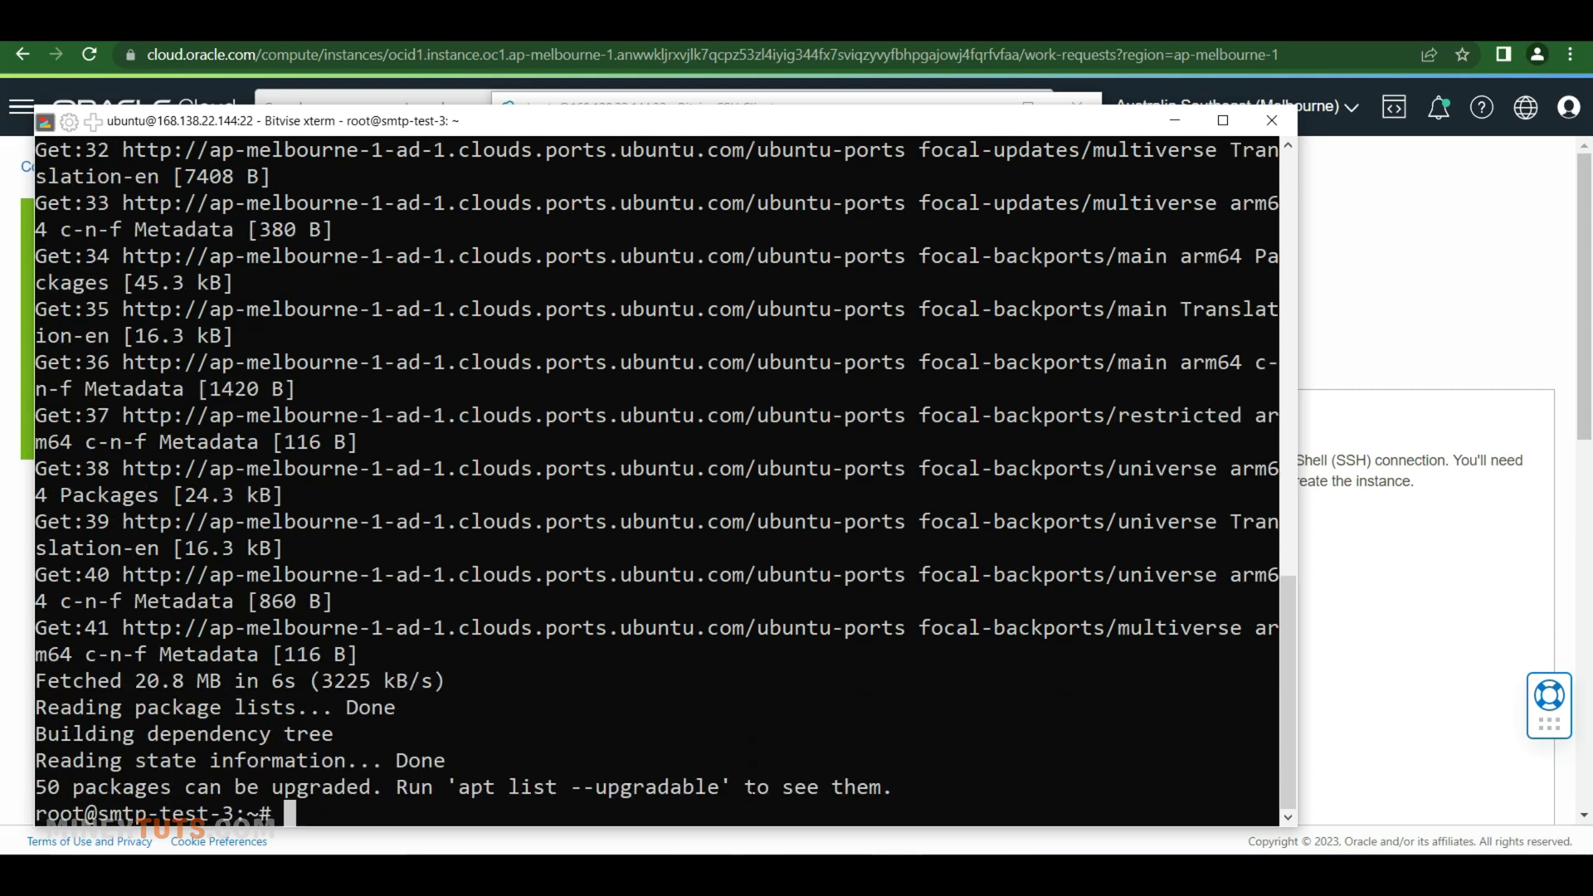
drag(1309, 424, 1485, 424)
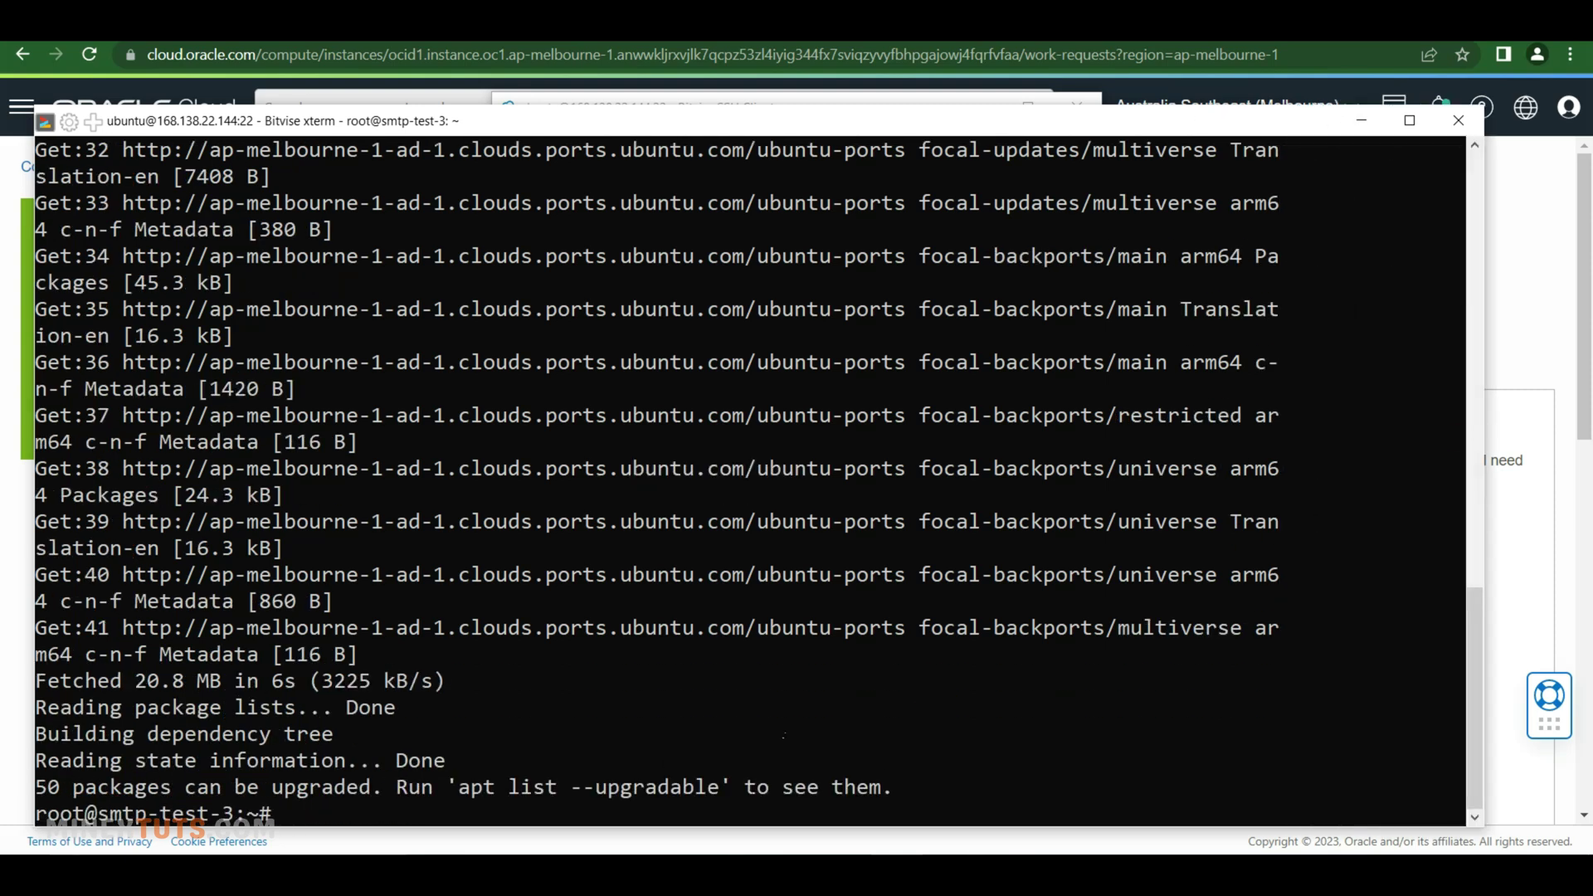
text(clear)
key(Return)
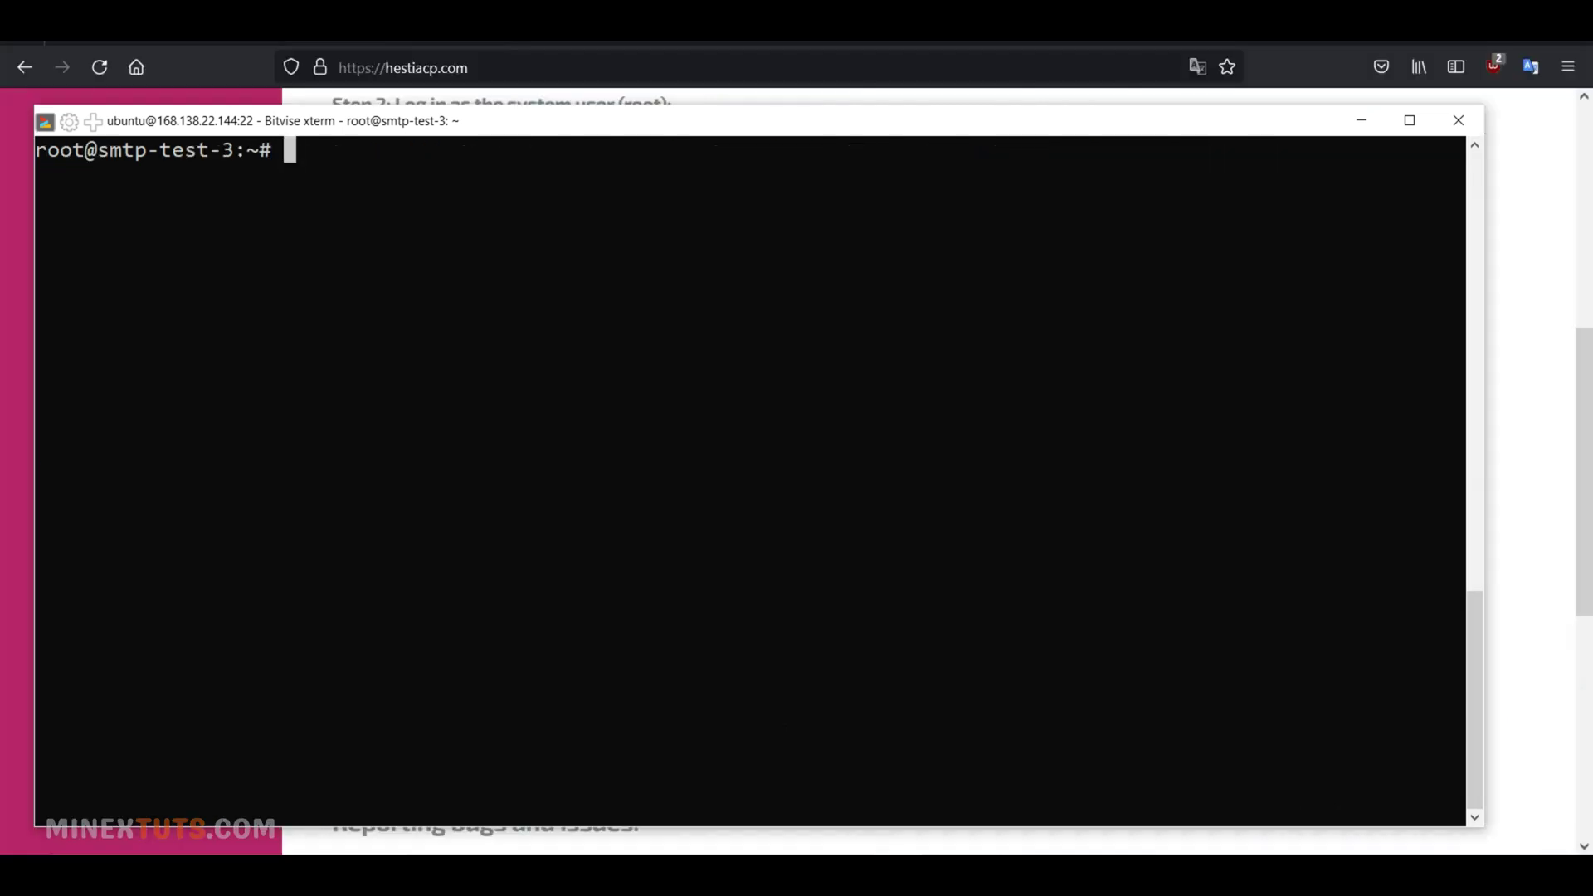
Download hst-install.sh and run the Hestia installer with the -f force option
right_click(696, 404)
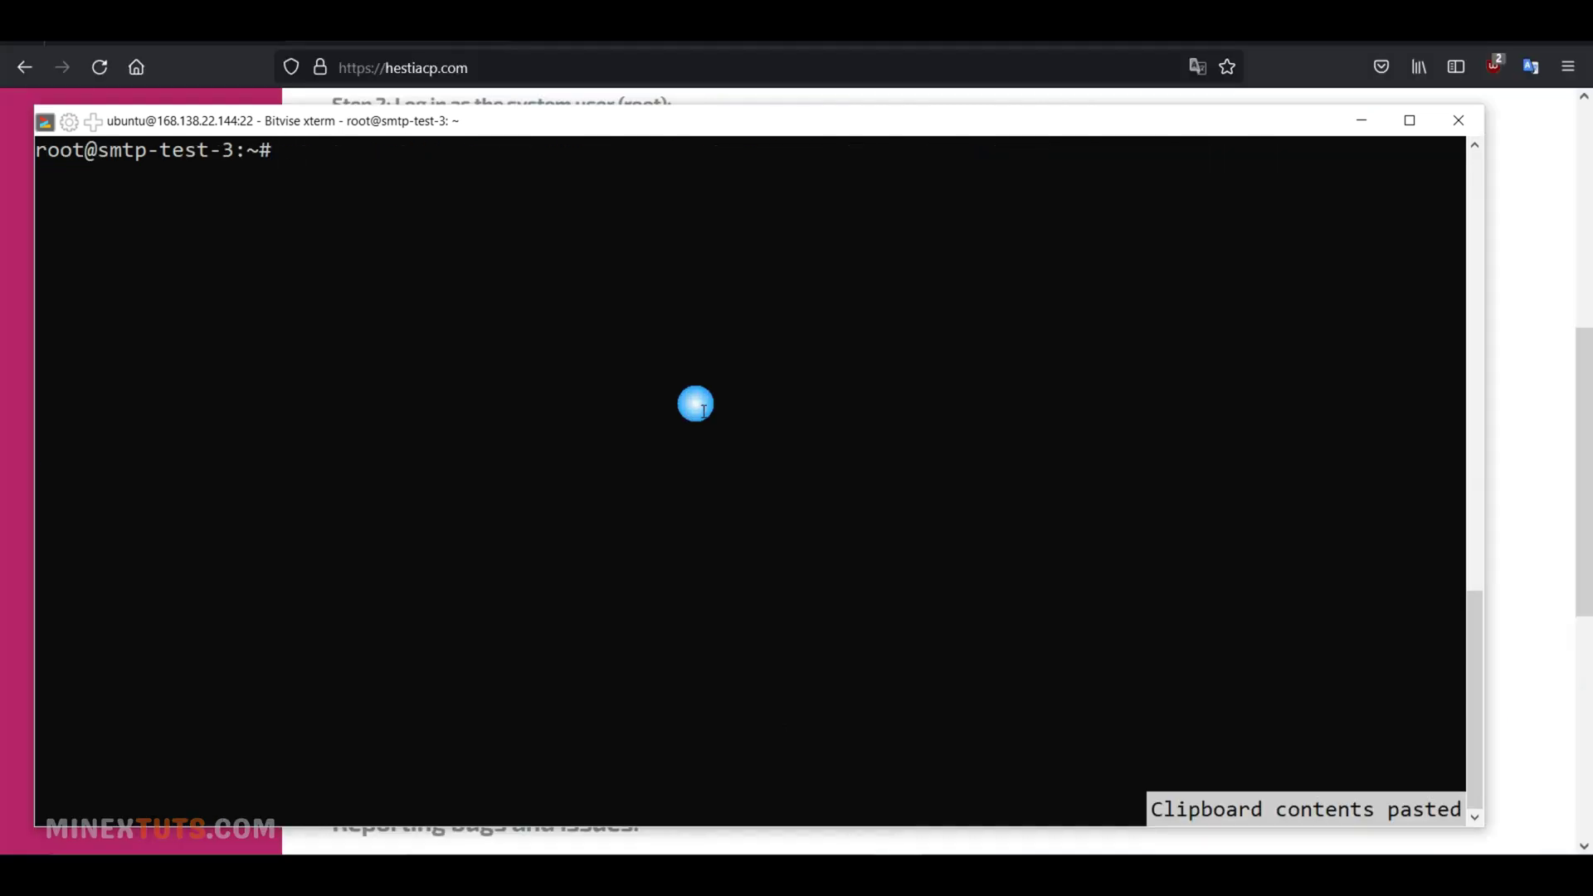
key(Return)
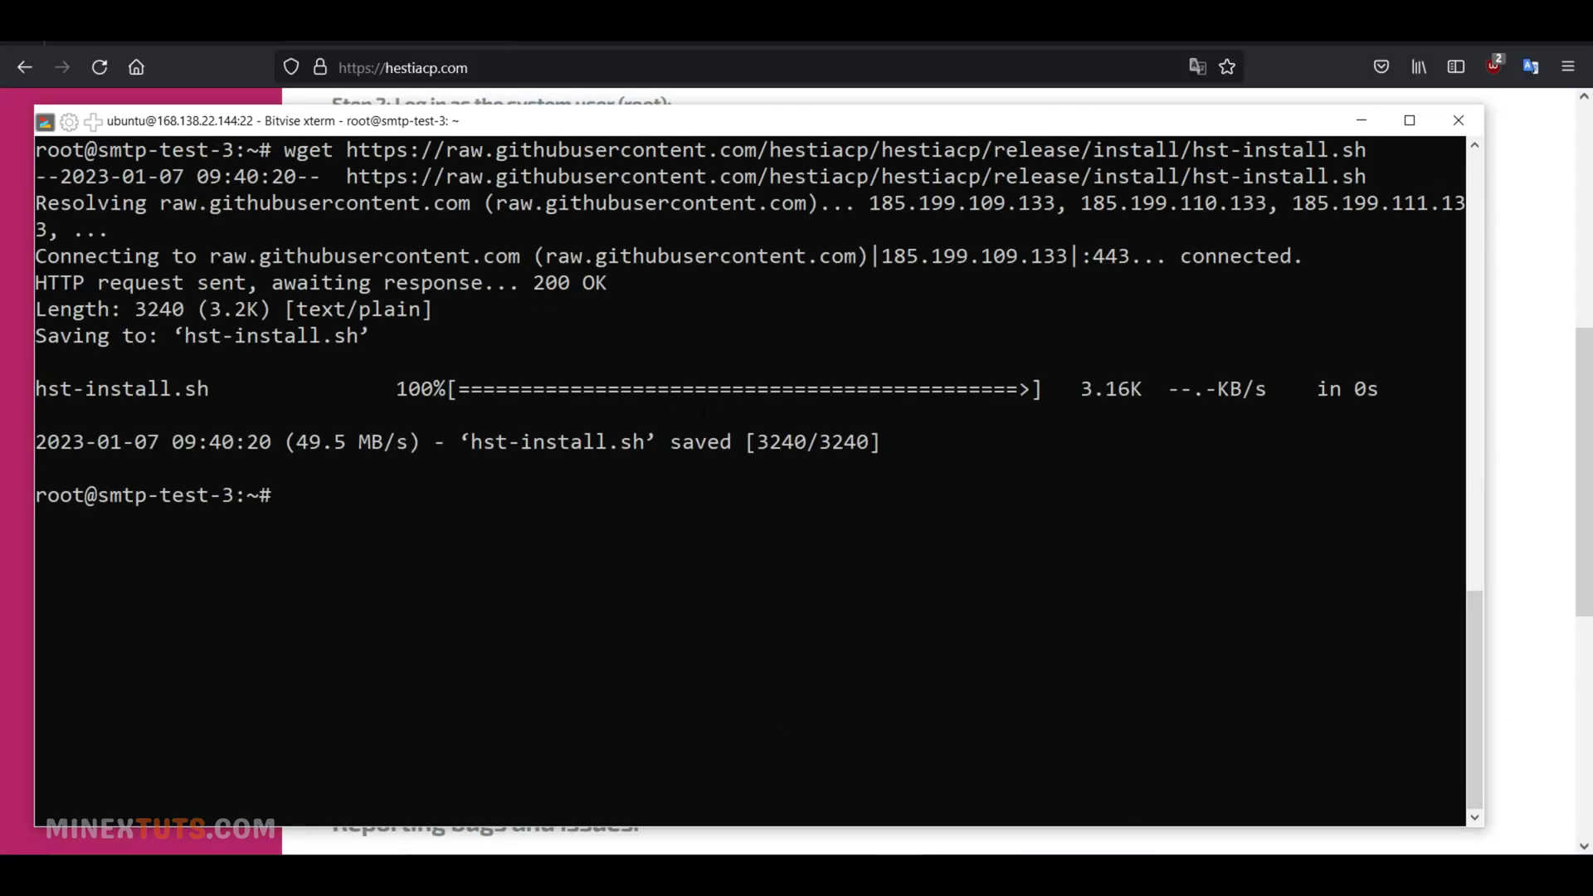
right_click(782, 654)
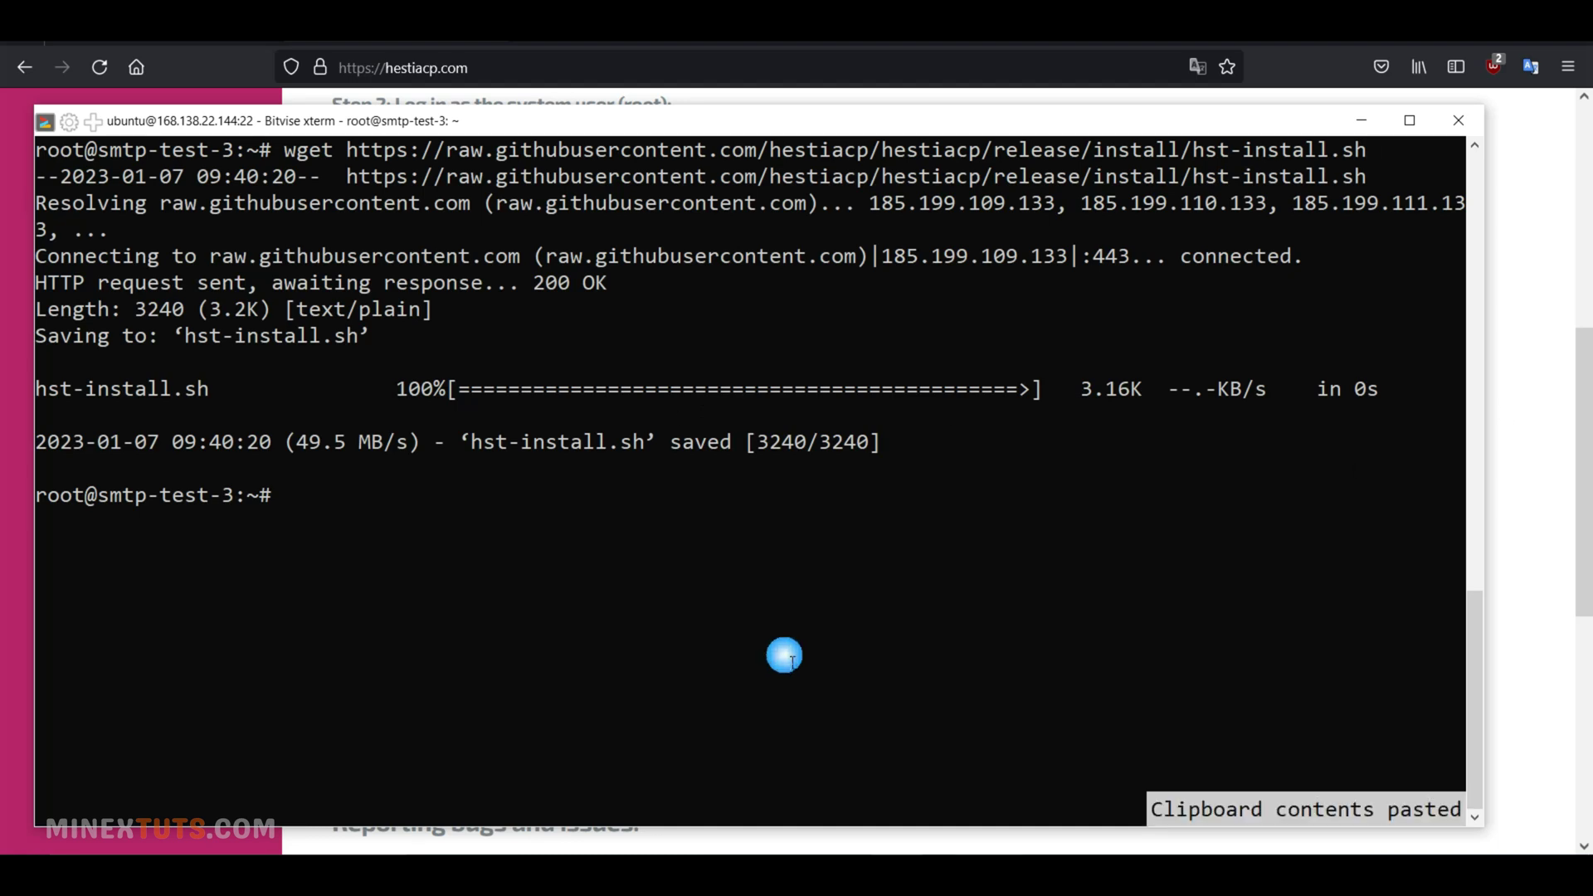
key(Return)
right_click(783, 655)
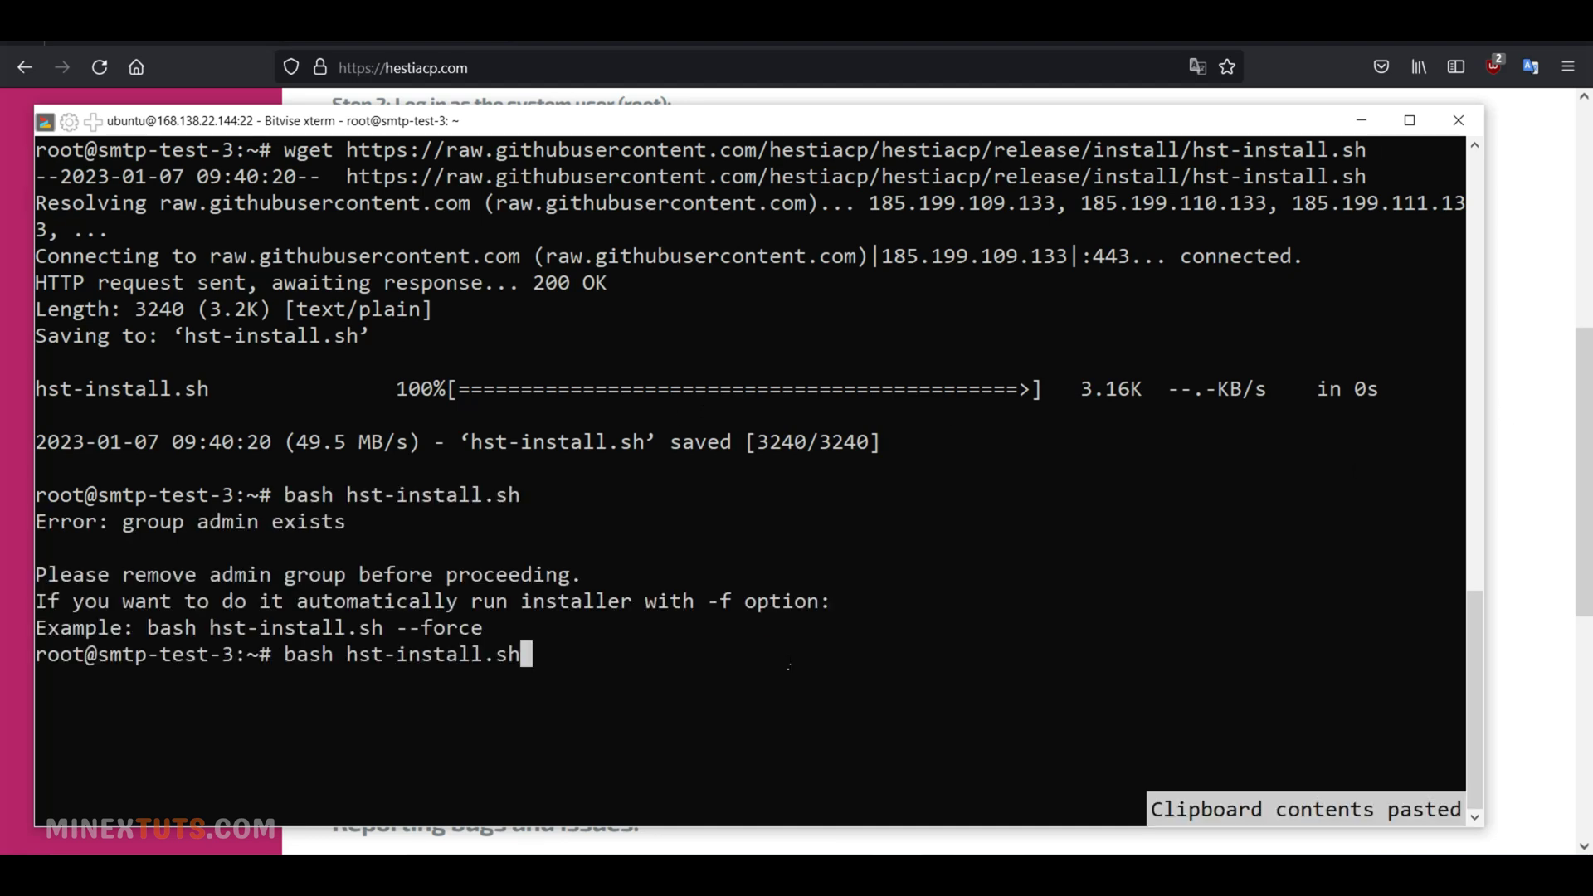
text(-f)
key(Return)
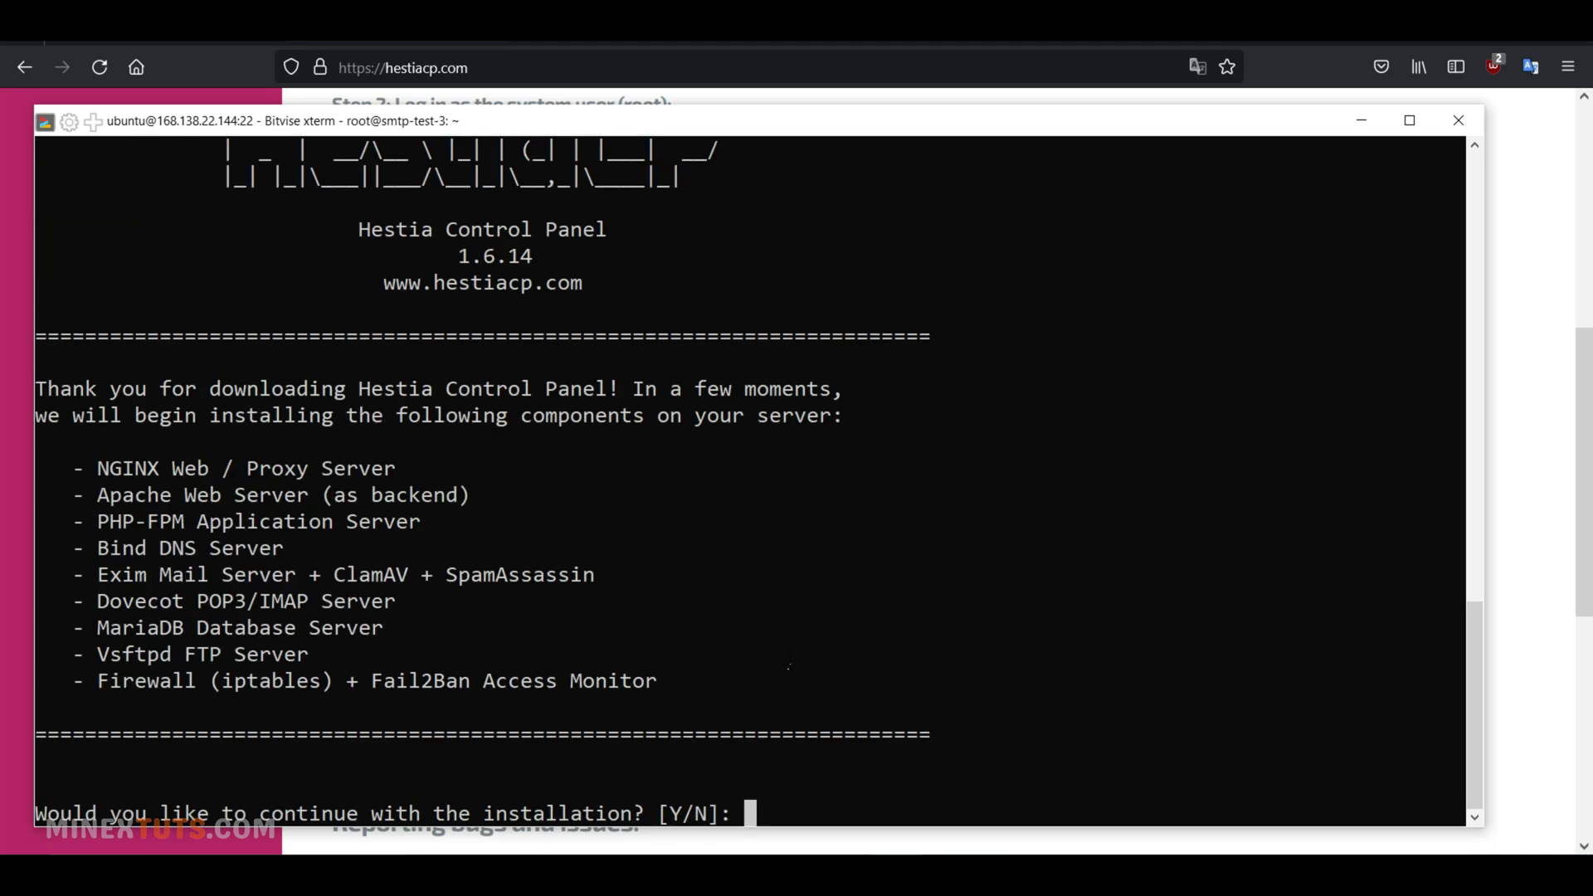
Confirm installation with y, enter the admin e-mail address, and set hostname mail.s-mx.cf
text(y)
key(Return)
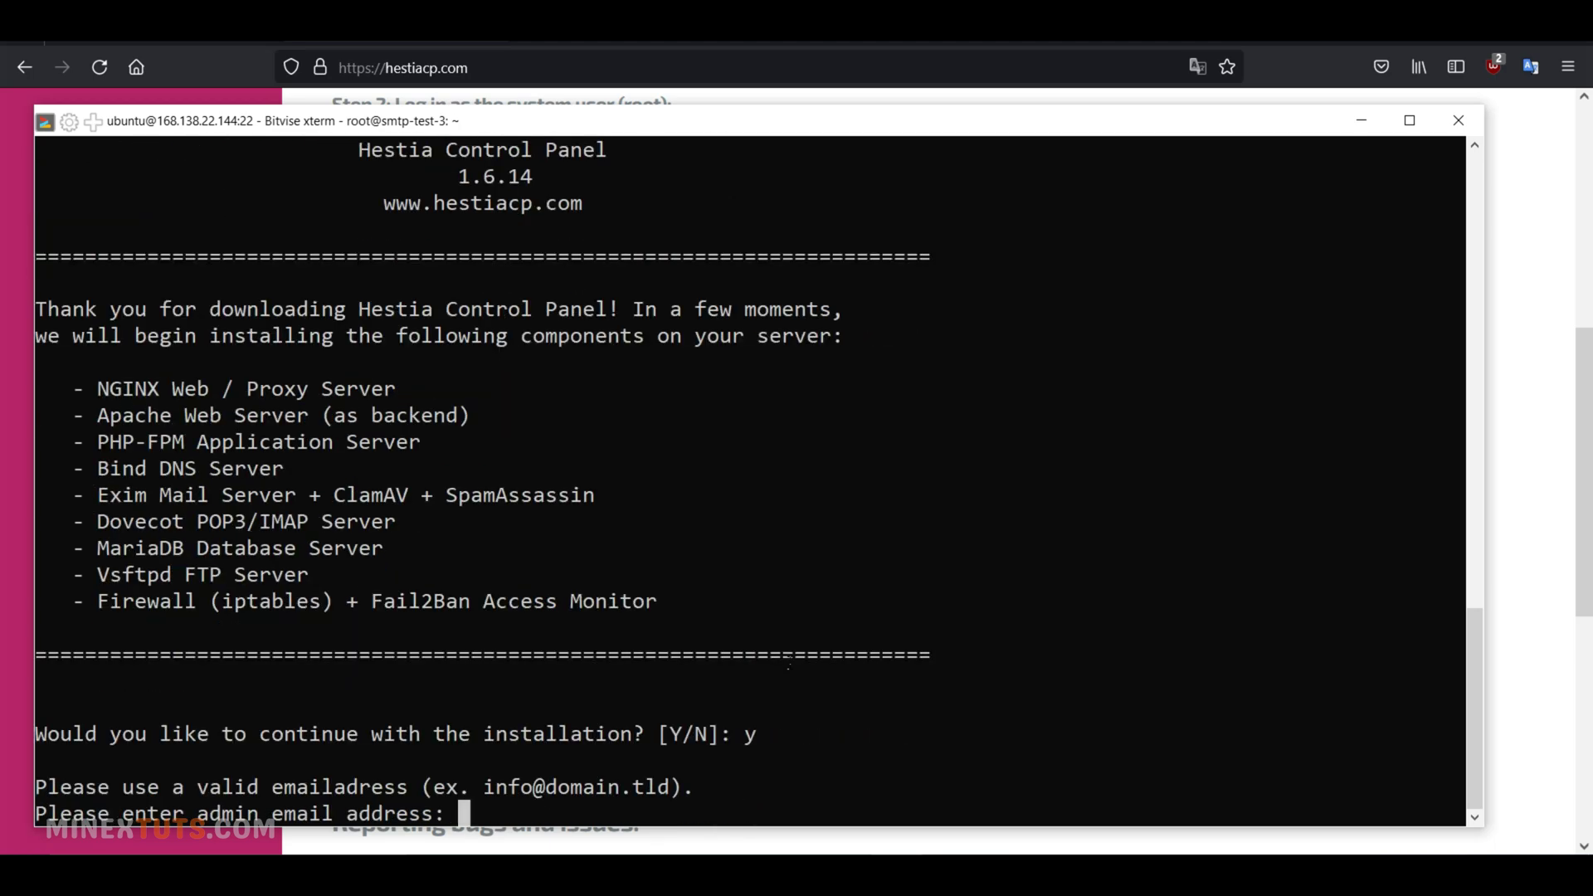
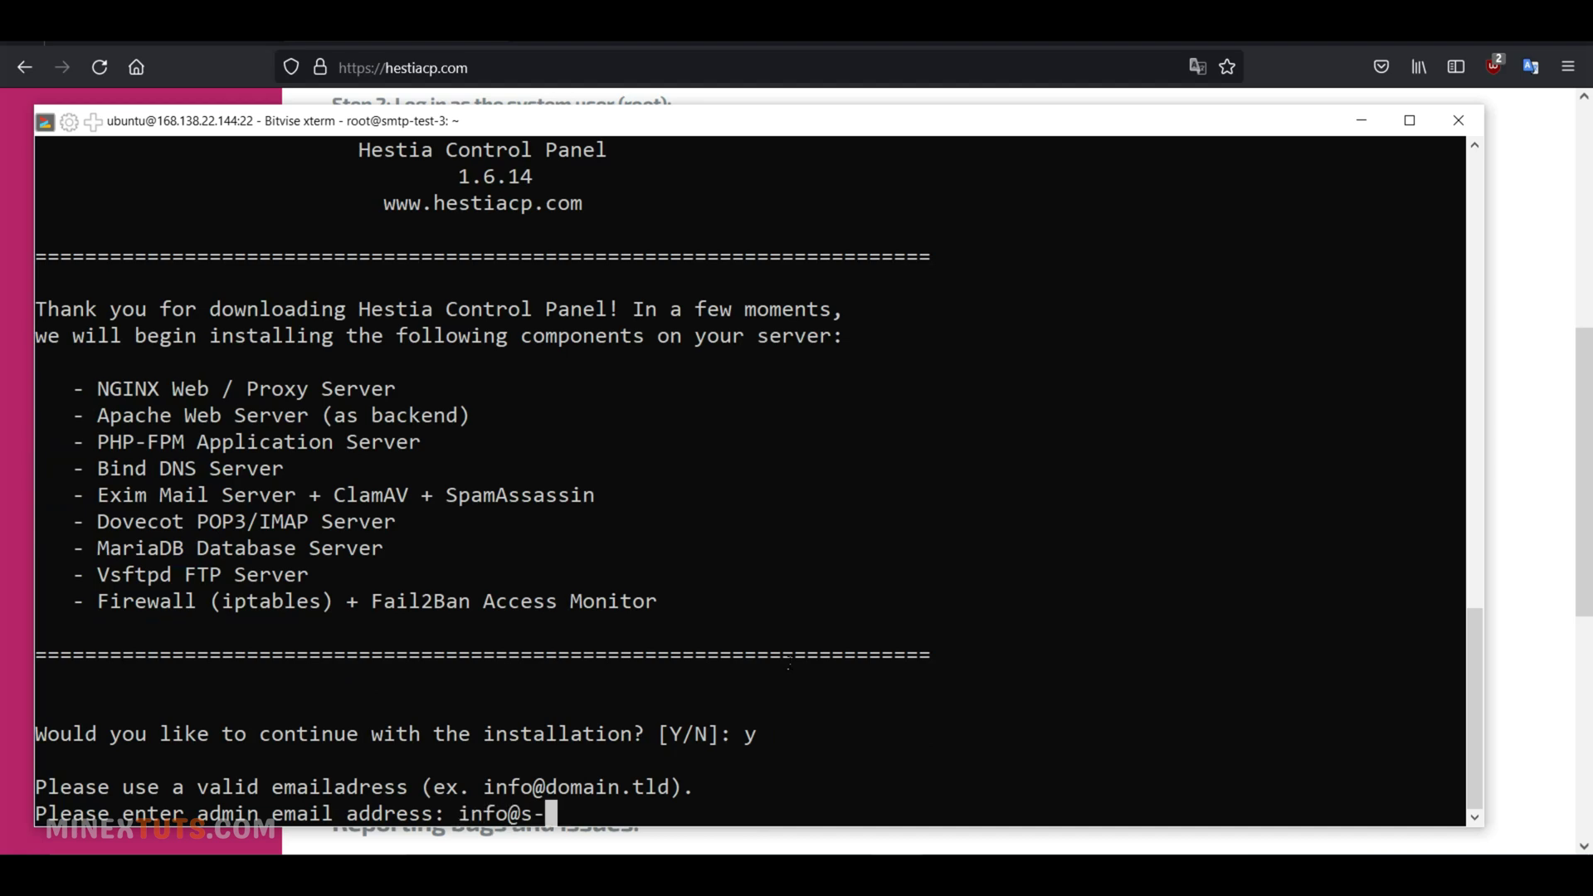
key(Return)
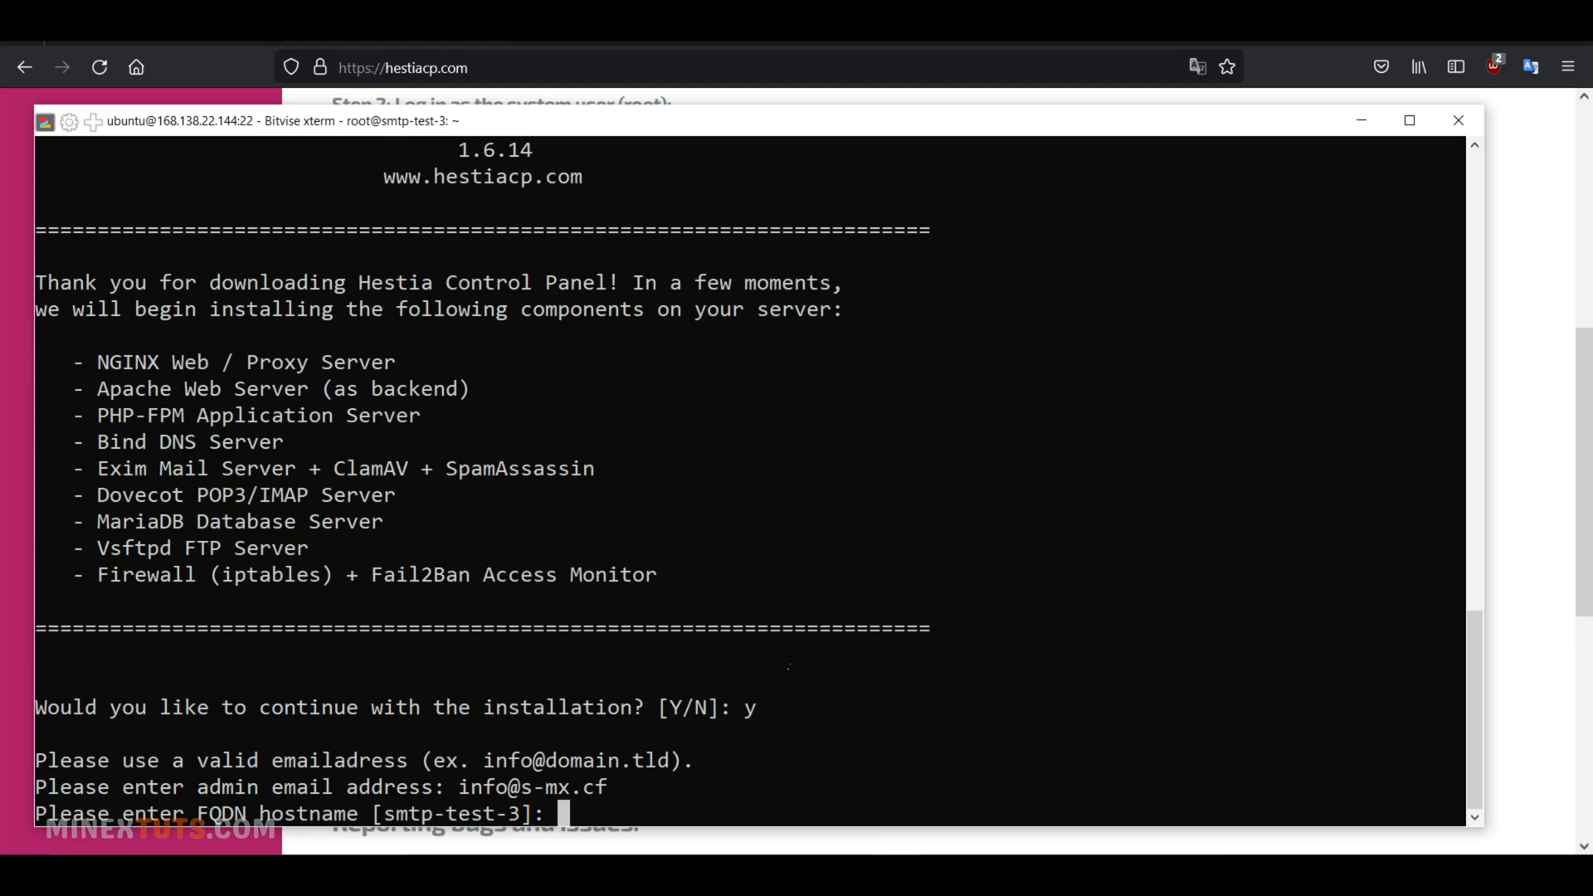
text(mail.s-mx.cf)
key(Return)
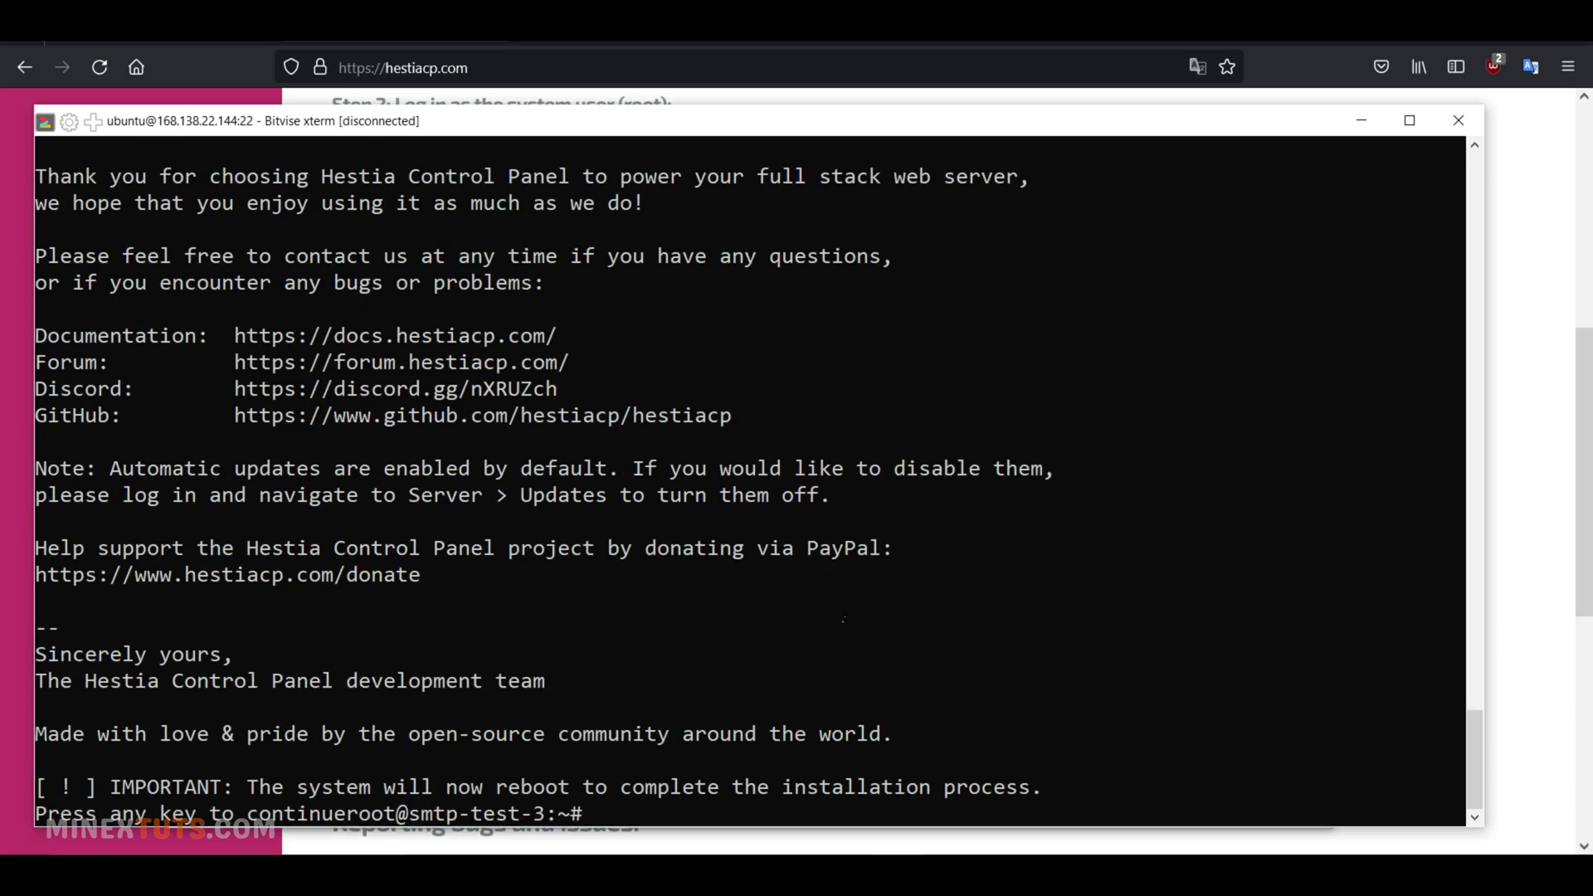
Copy the installer output from Congratulations onward into Notepad, replacing the old notes
scroll(751, 482, up, 4)
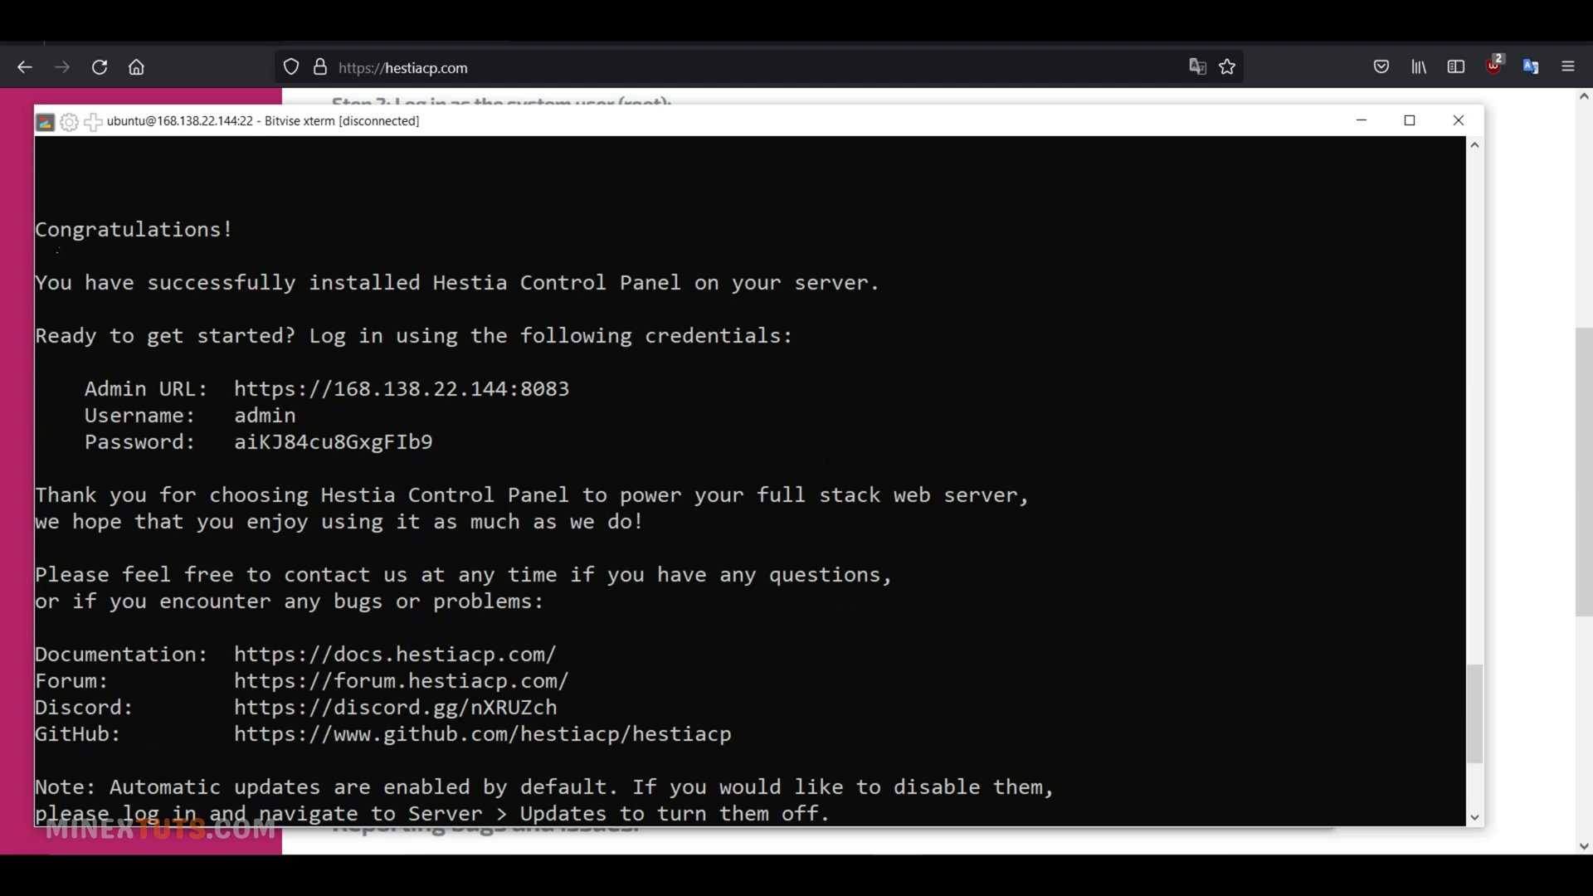
drag(45, 237, 1055, 788)
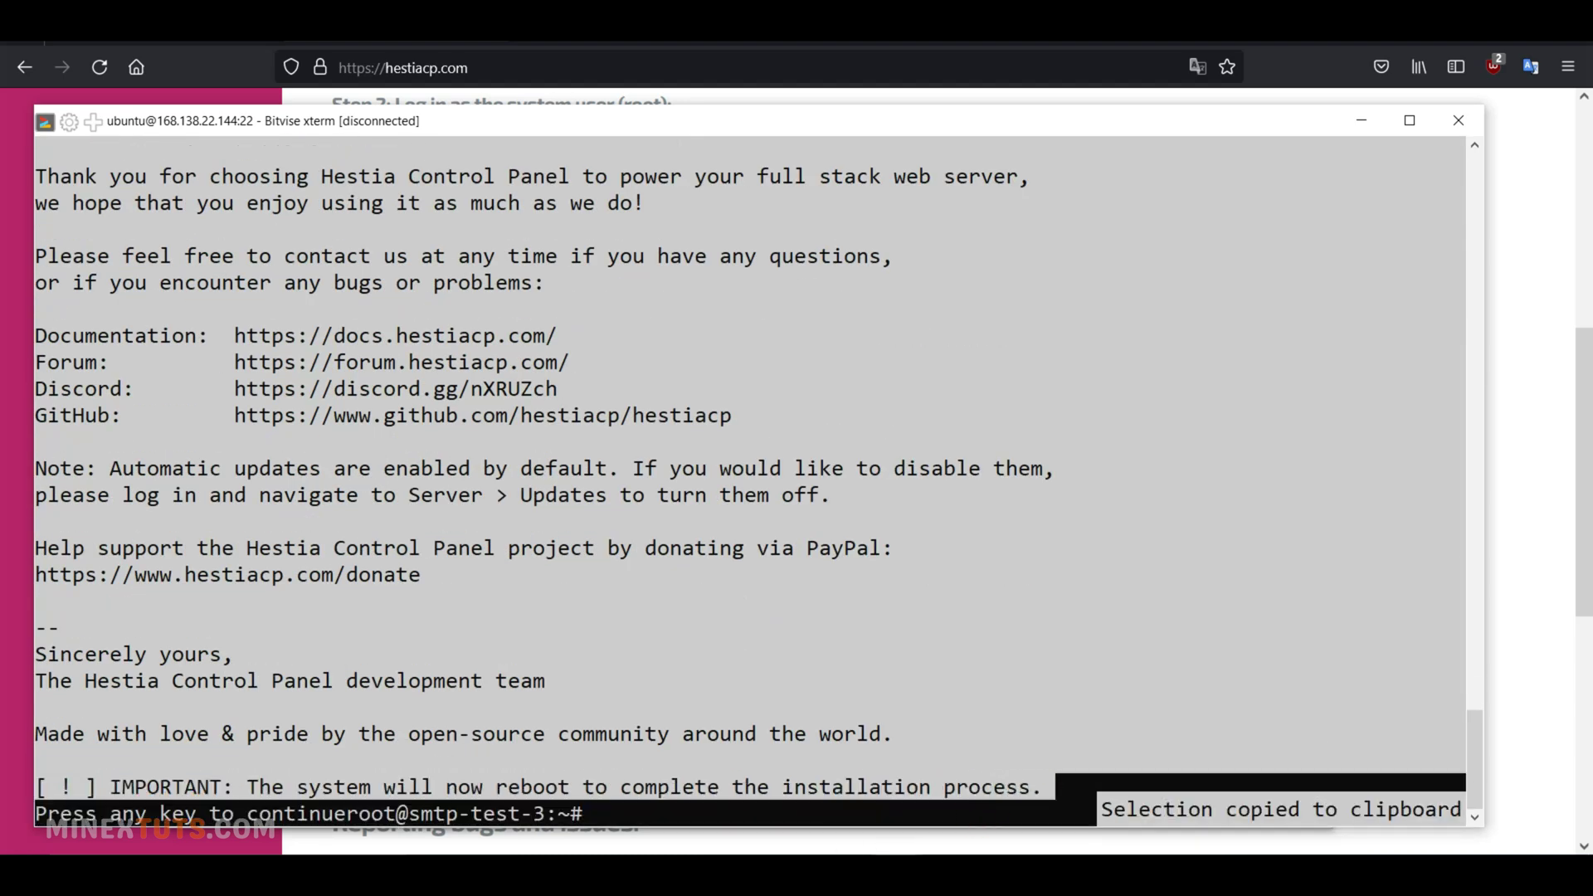
mouse_move(845, 880)
click(669, 558)
key(ctrl+a)
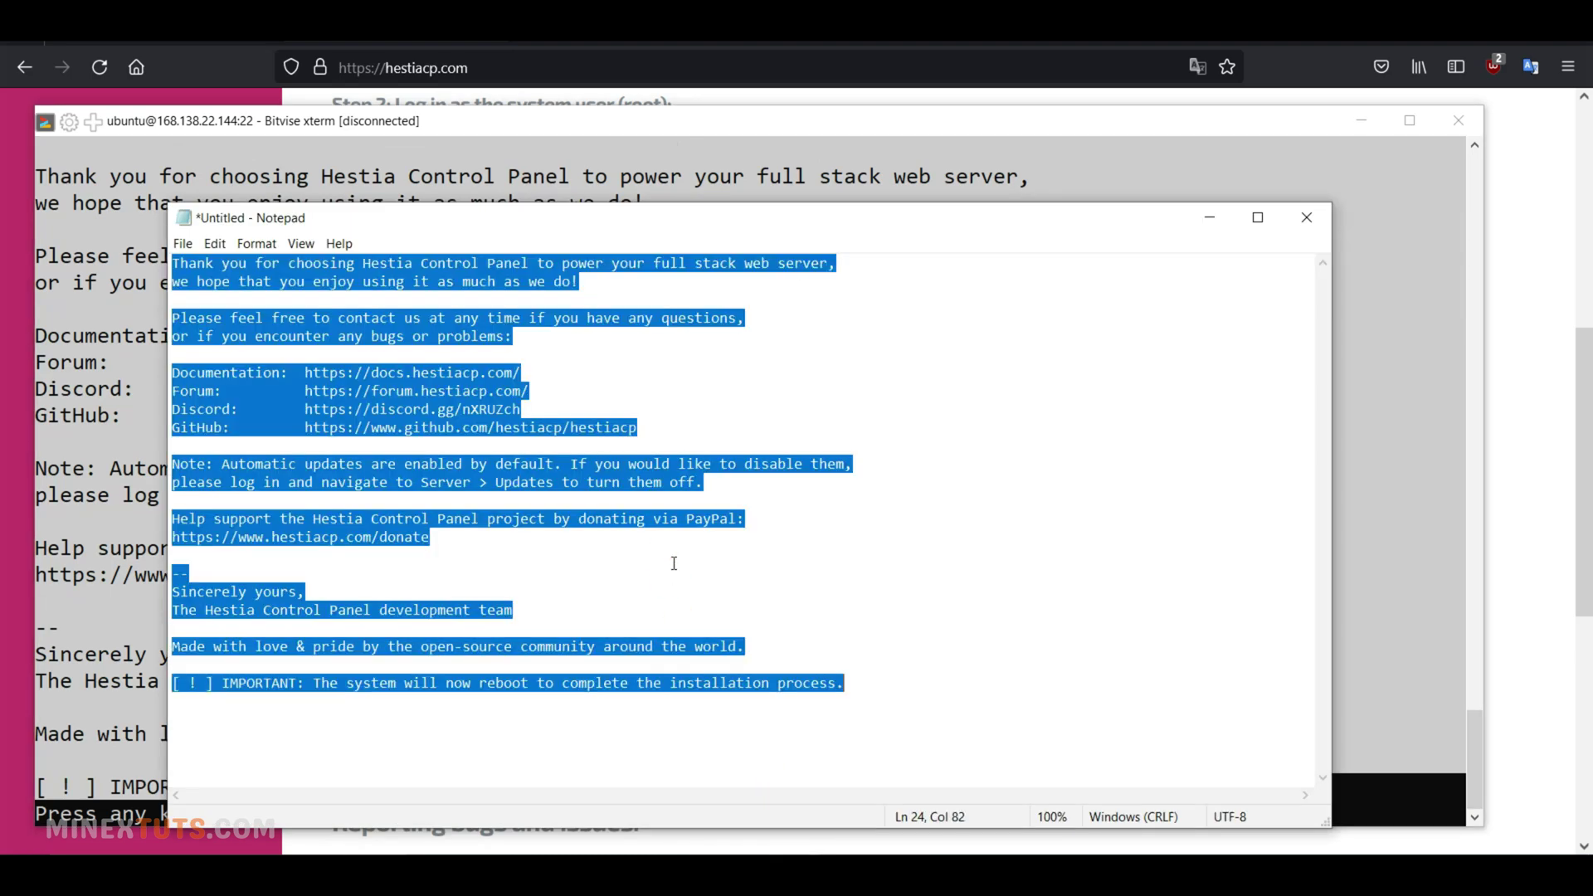
key(ctrl+v)
scroll(651, 535, up, 2)
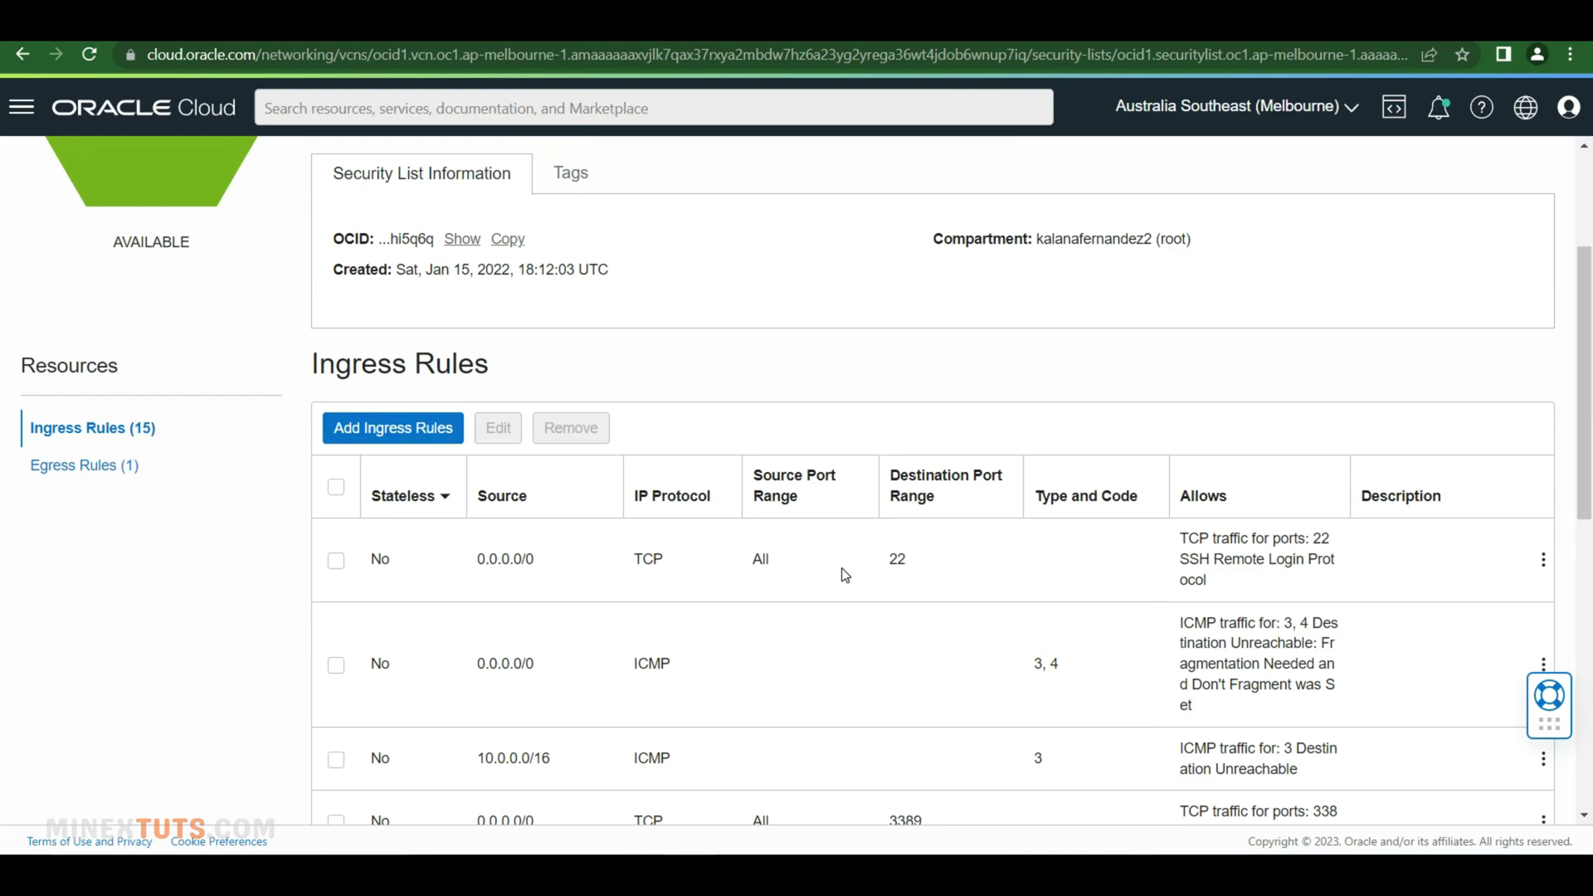
Add an ingress rule with source CIDR 0.0.0.0/0 and destination ports 8083,443,80
click(392, 432)
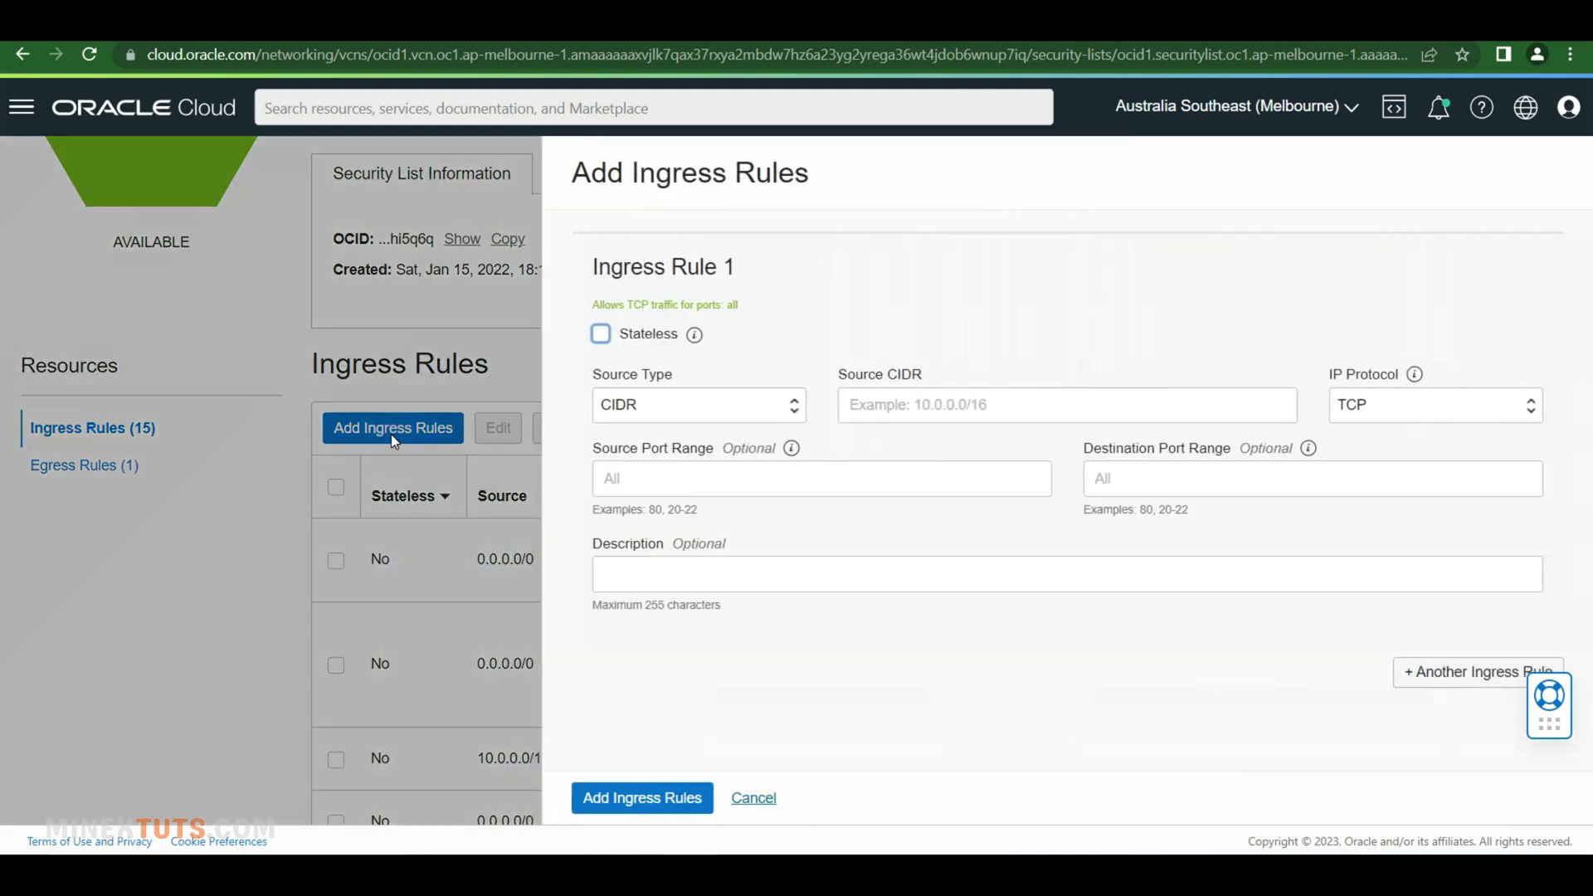
click(991, 410)
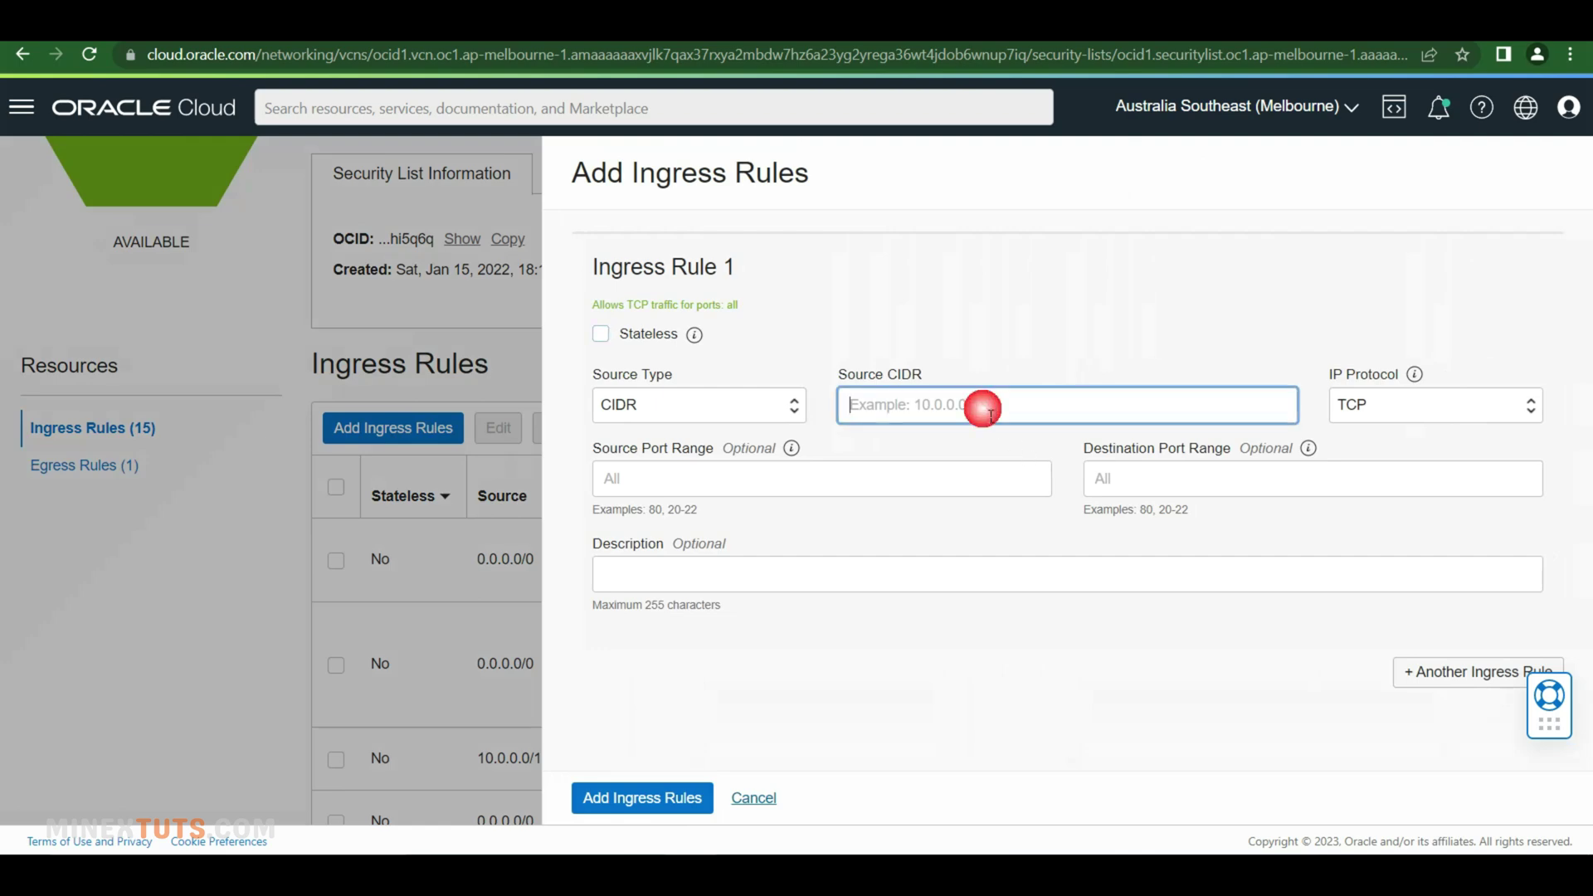
text(0.0.0)
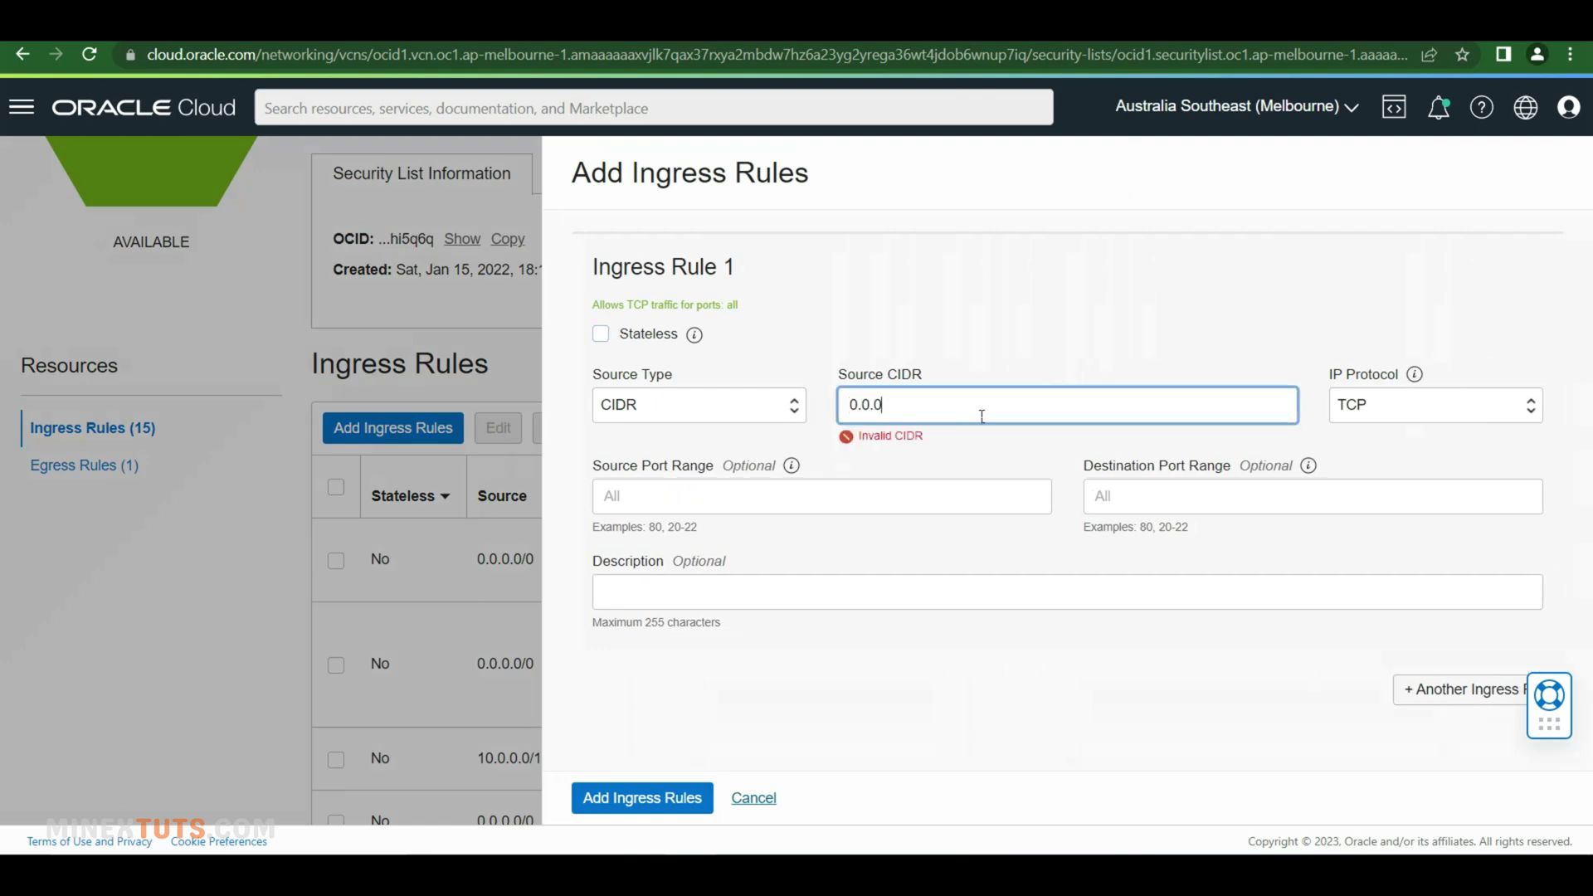
text(.0/0)
click(1227, 501)
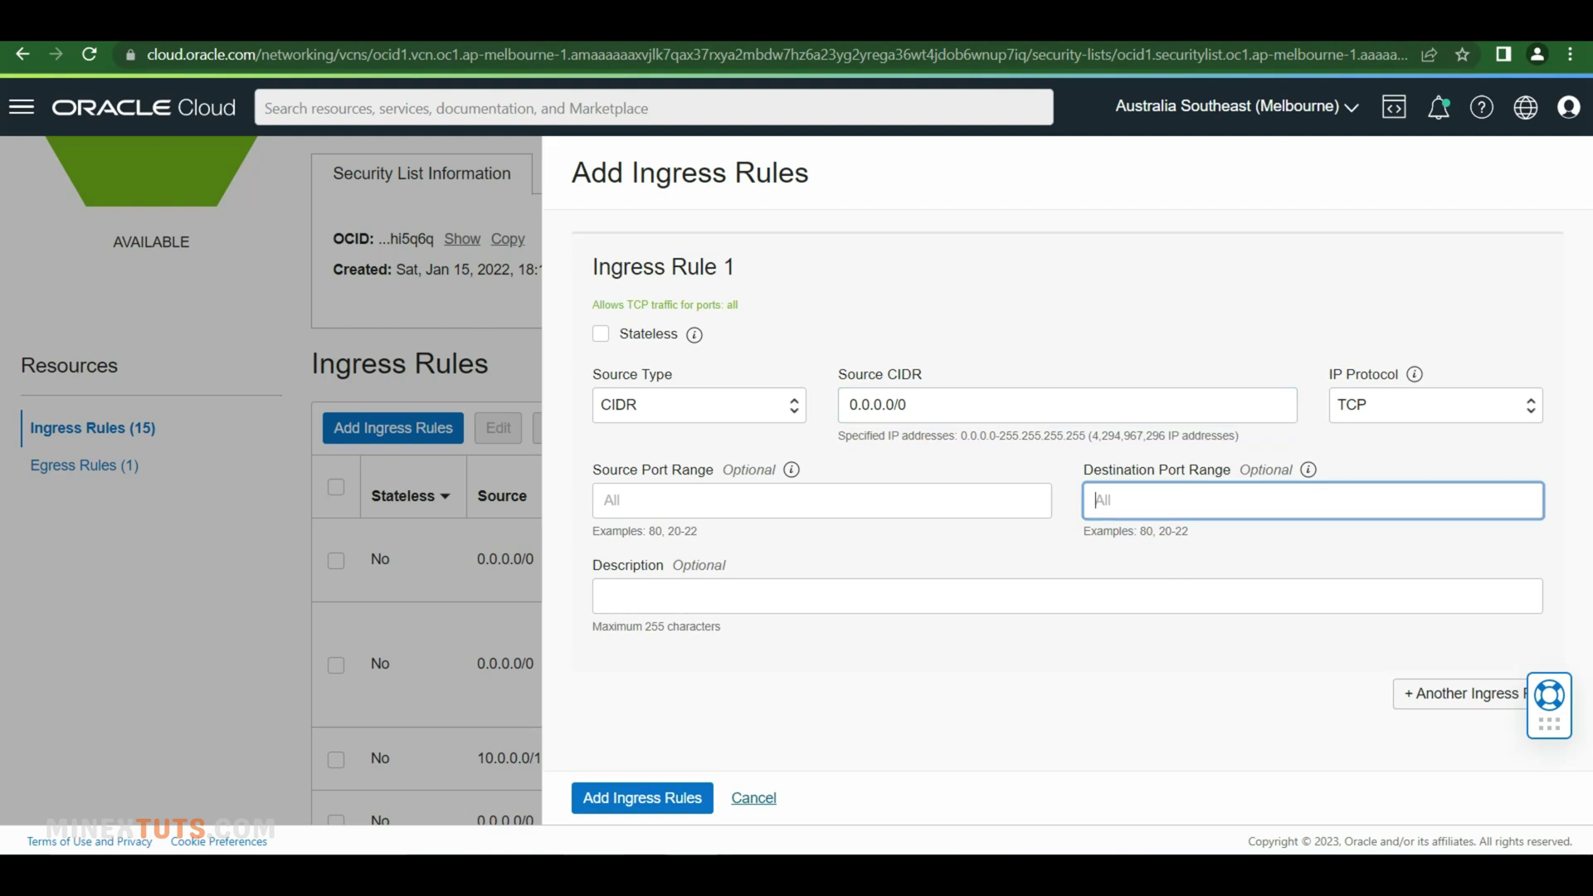
right_click(1105, 497)
click(1162, 651)
click(1346, 551)
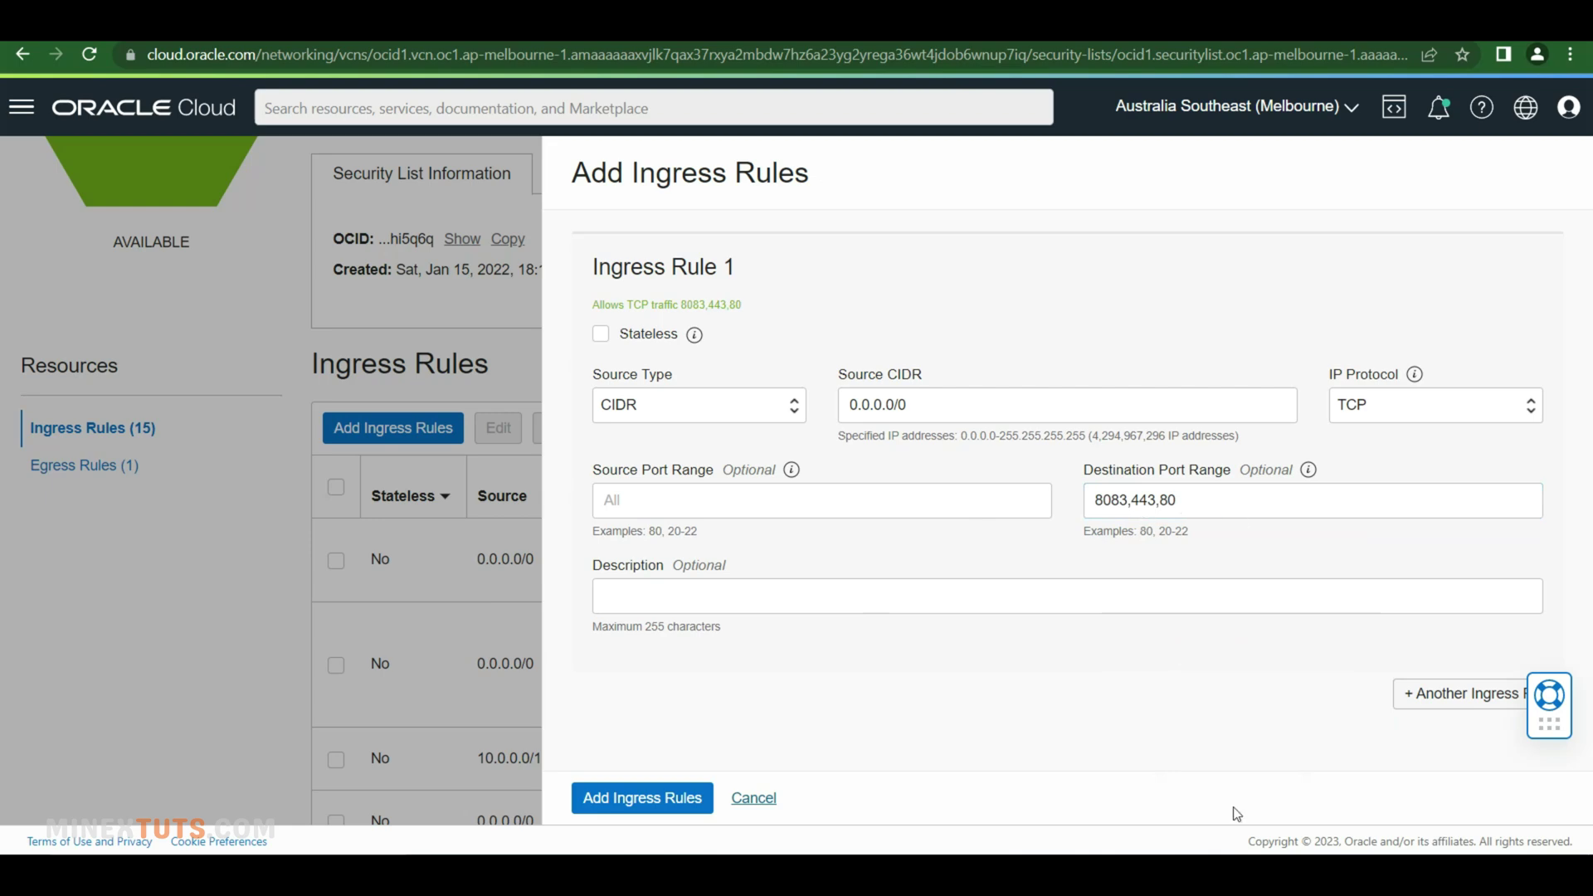
click(683, 800)
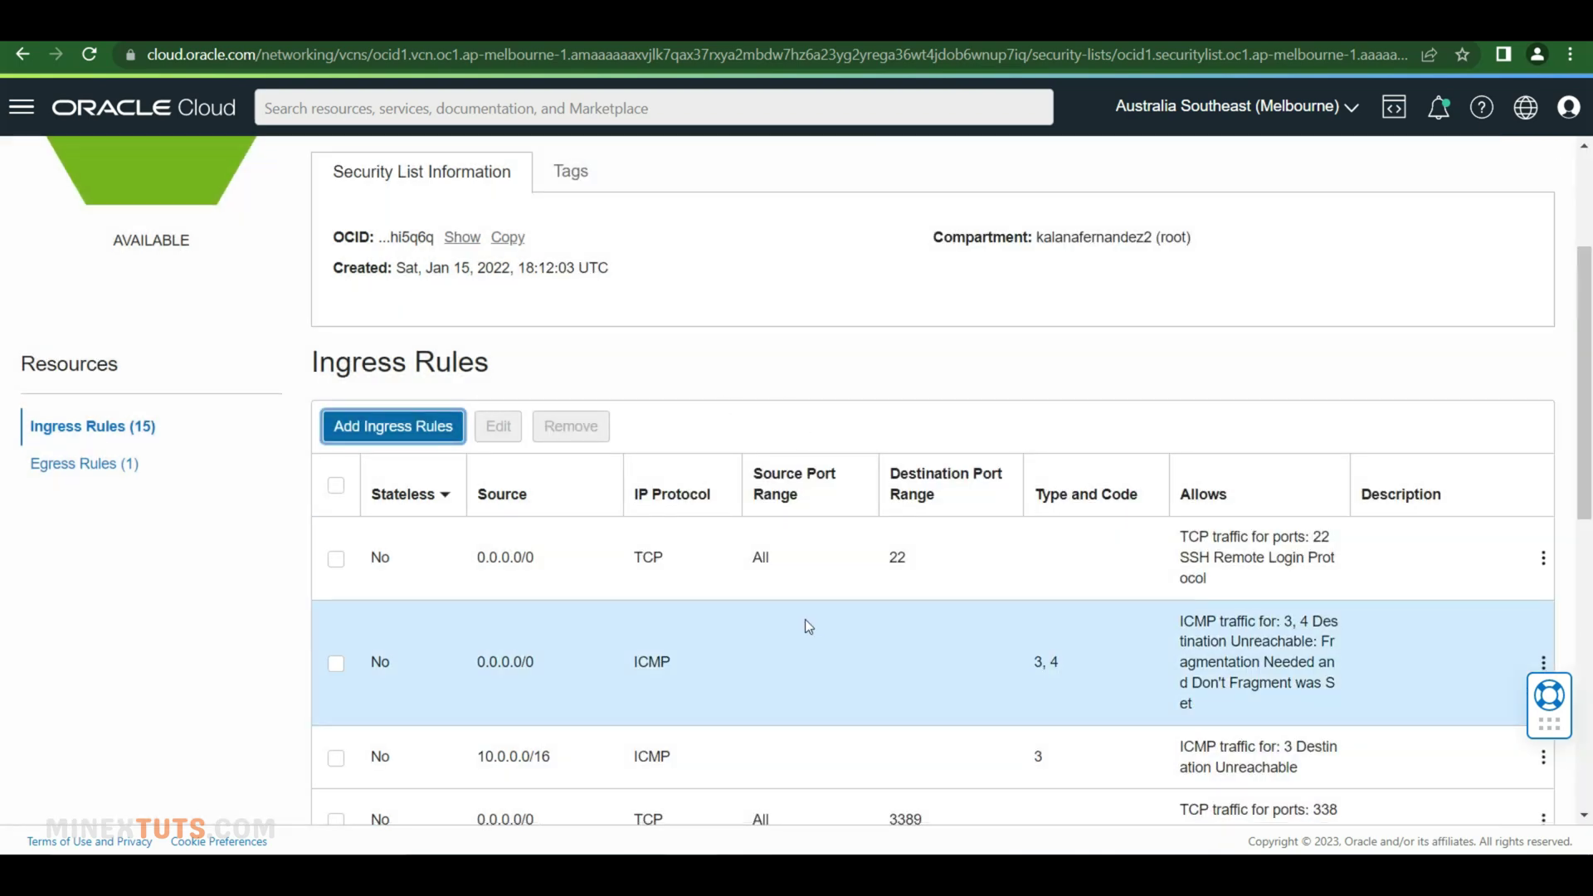
scroll(805, 623, down, 8)
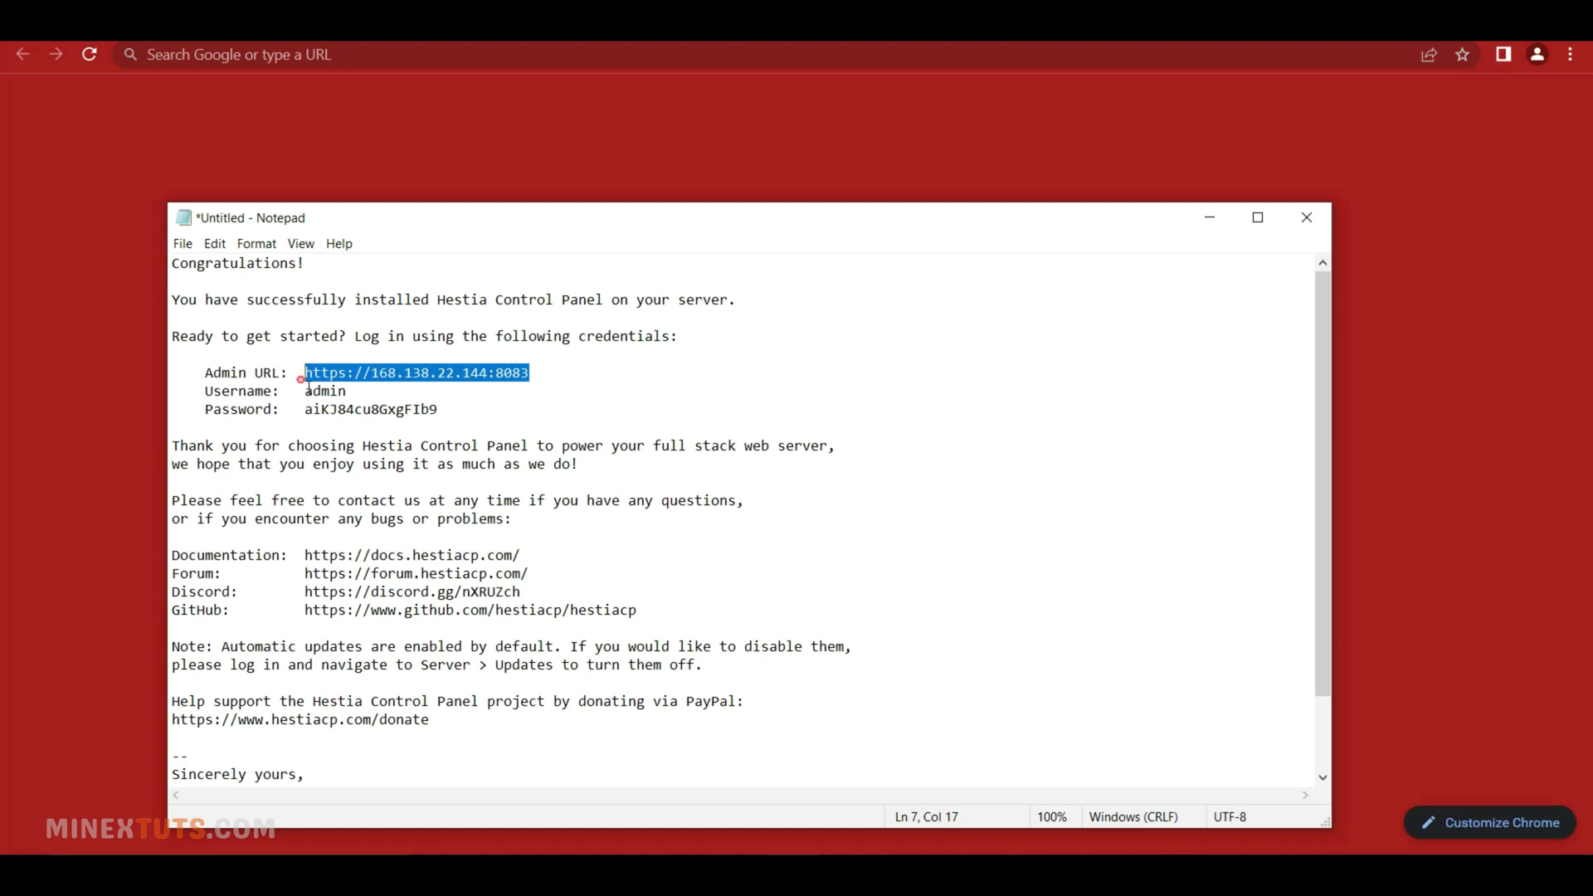
click(305, 59)
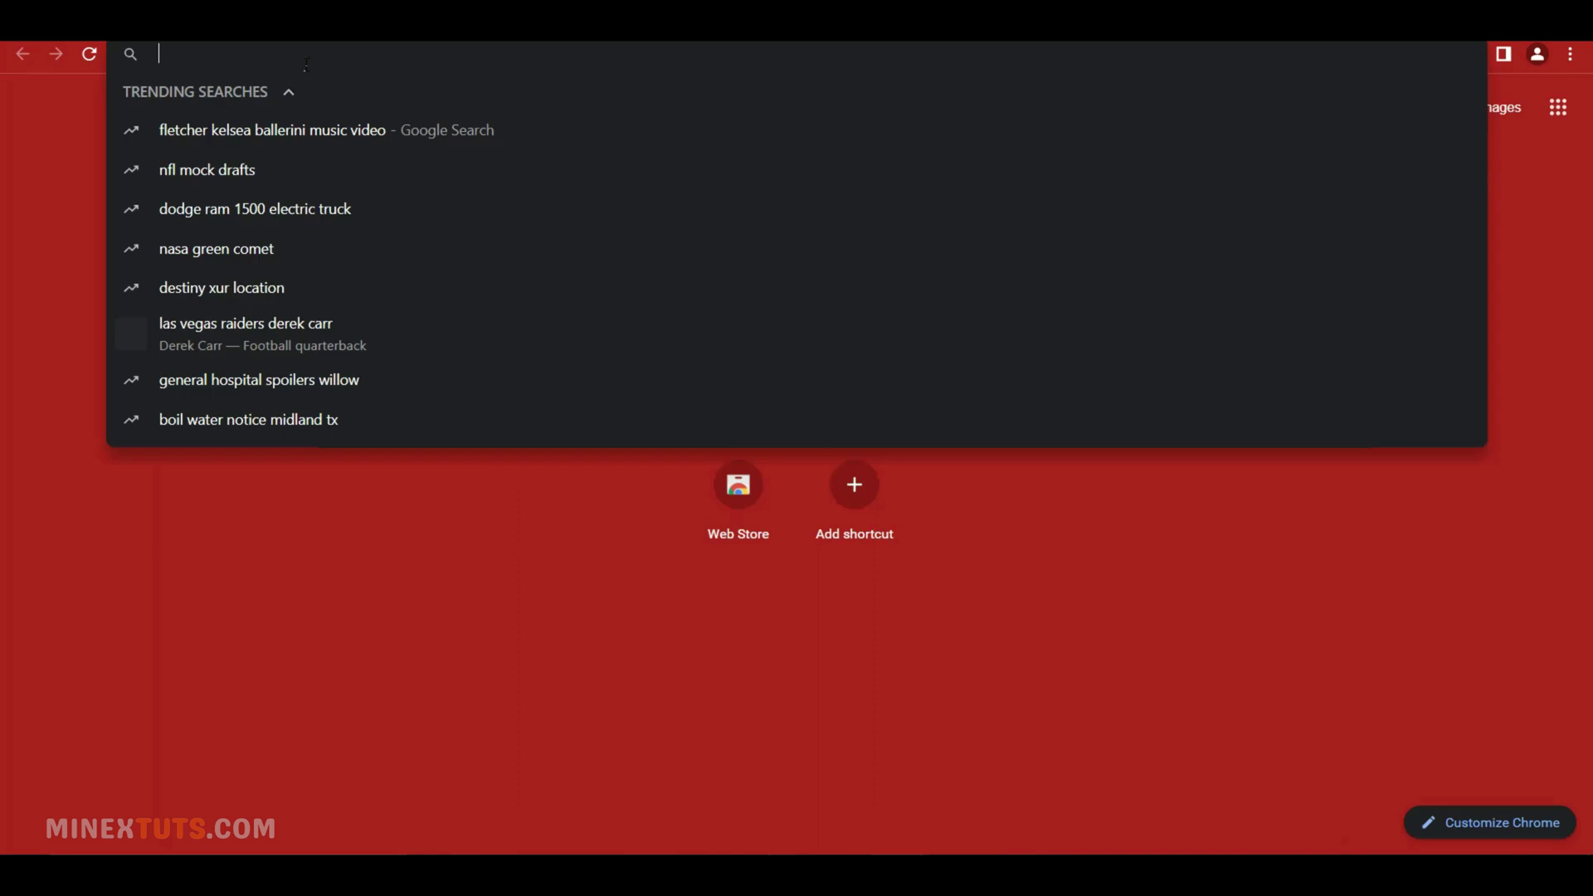
text(https://168.138.22.144:8083)
key(Return)
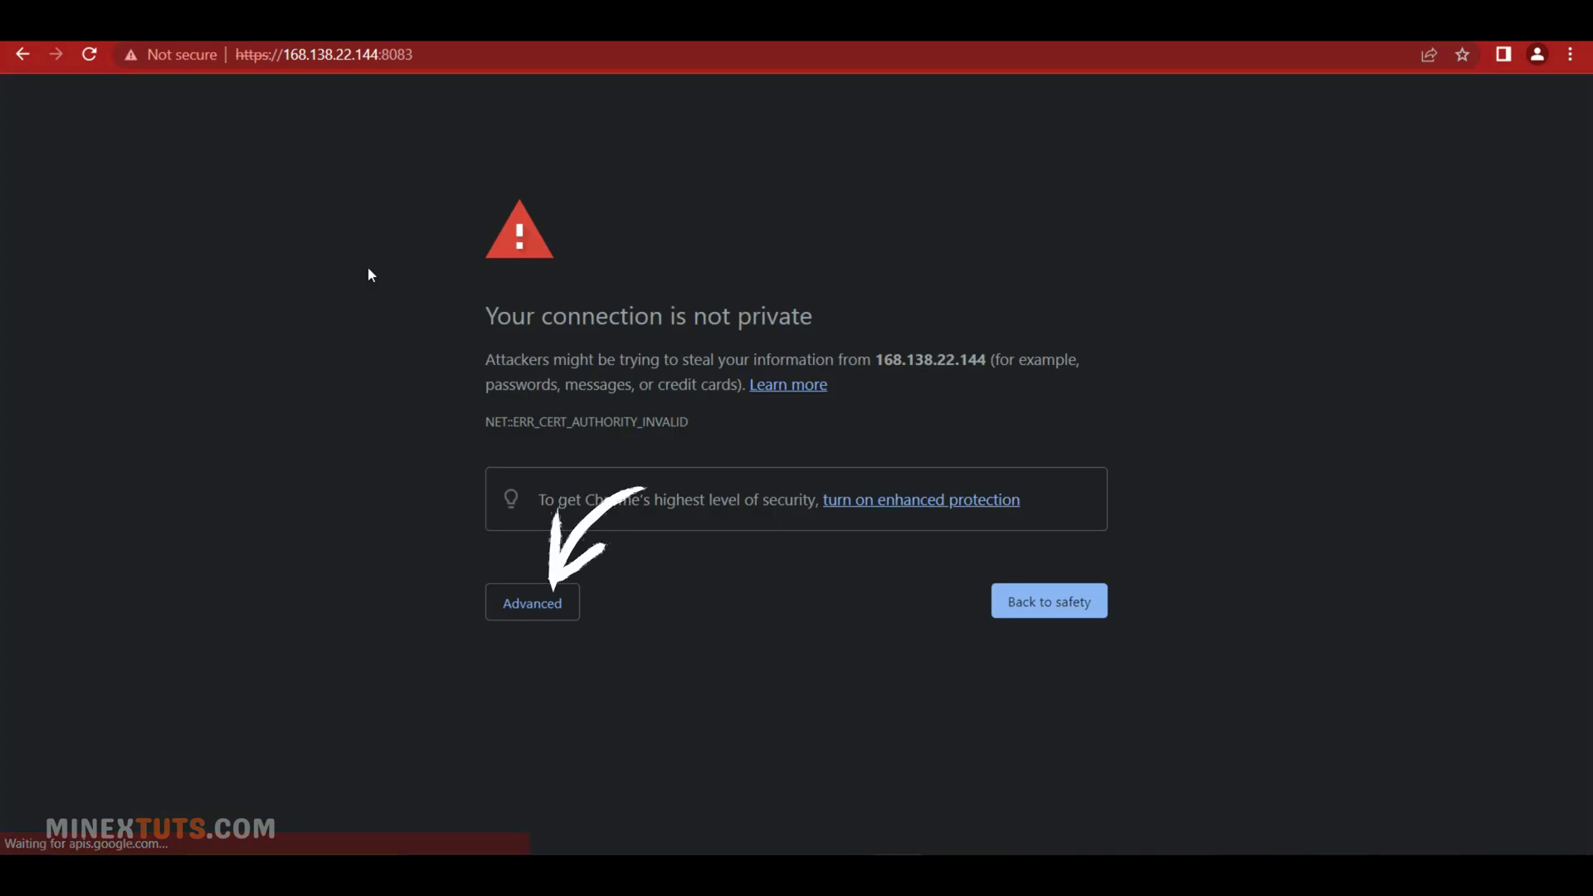
click(561, 605)
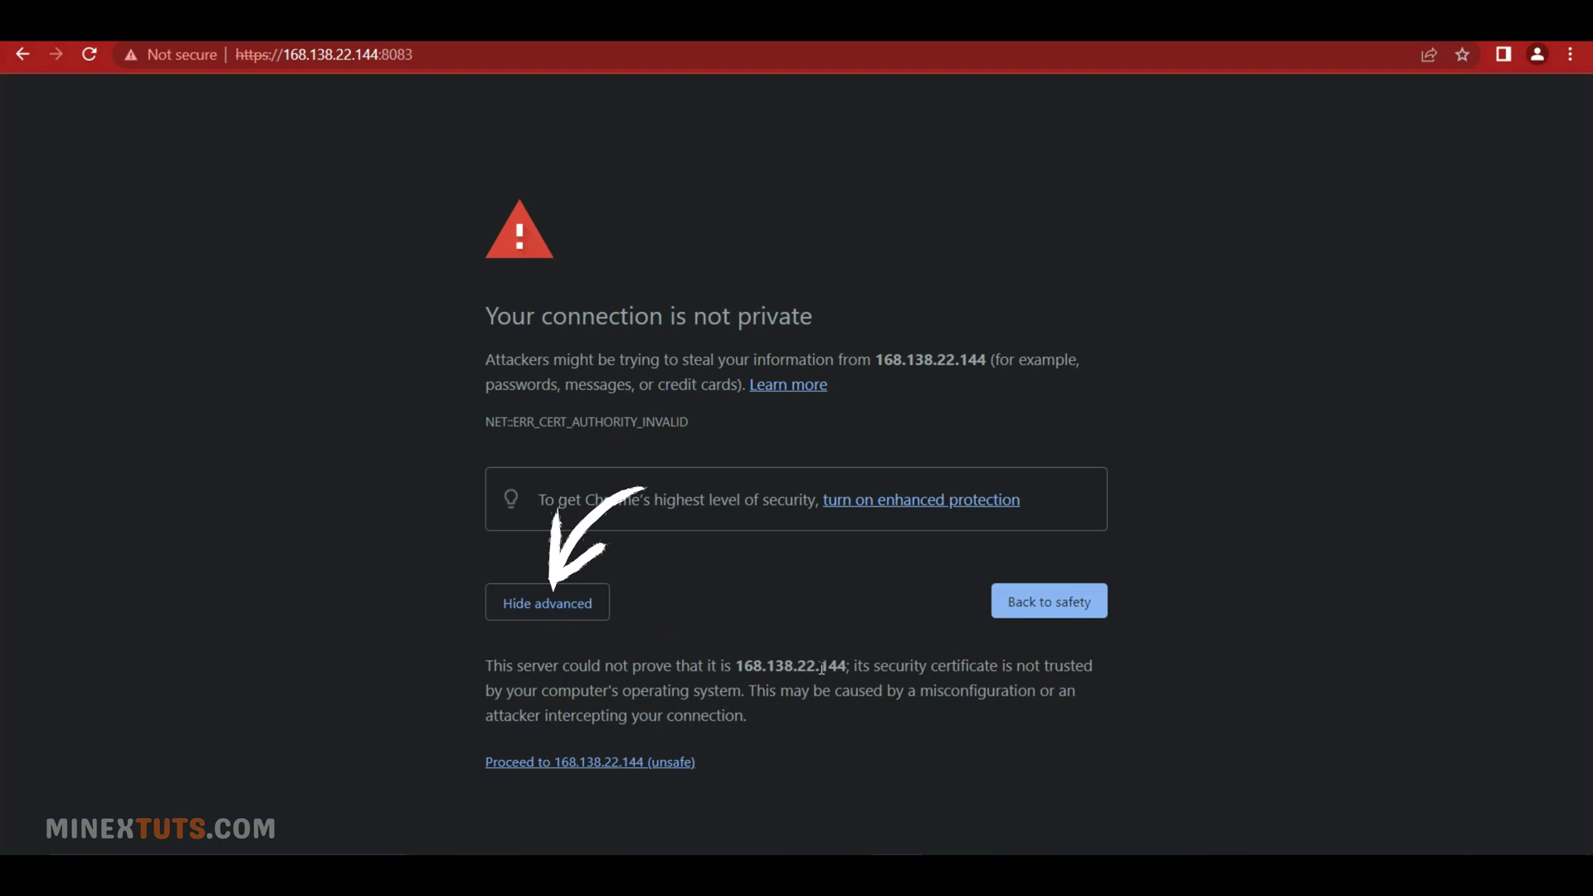
click(668, 763)
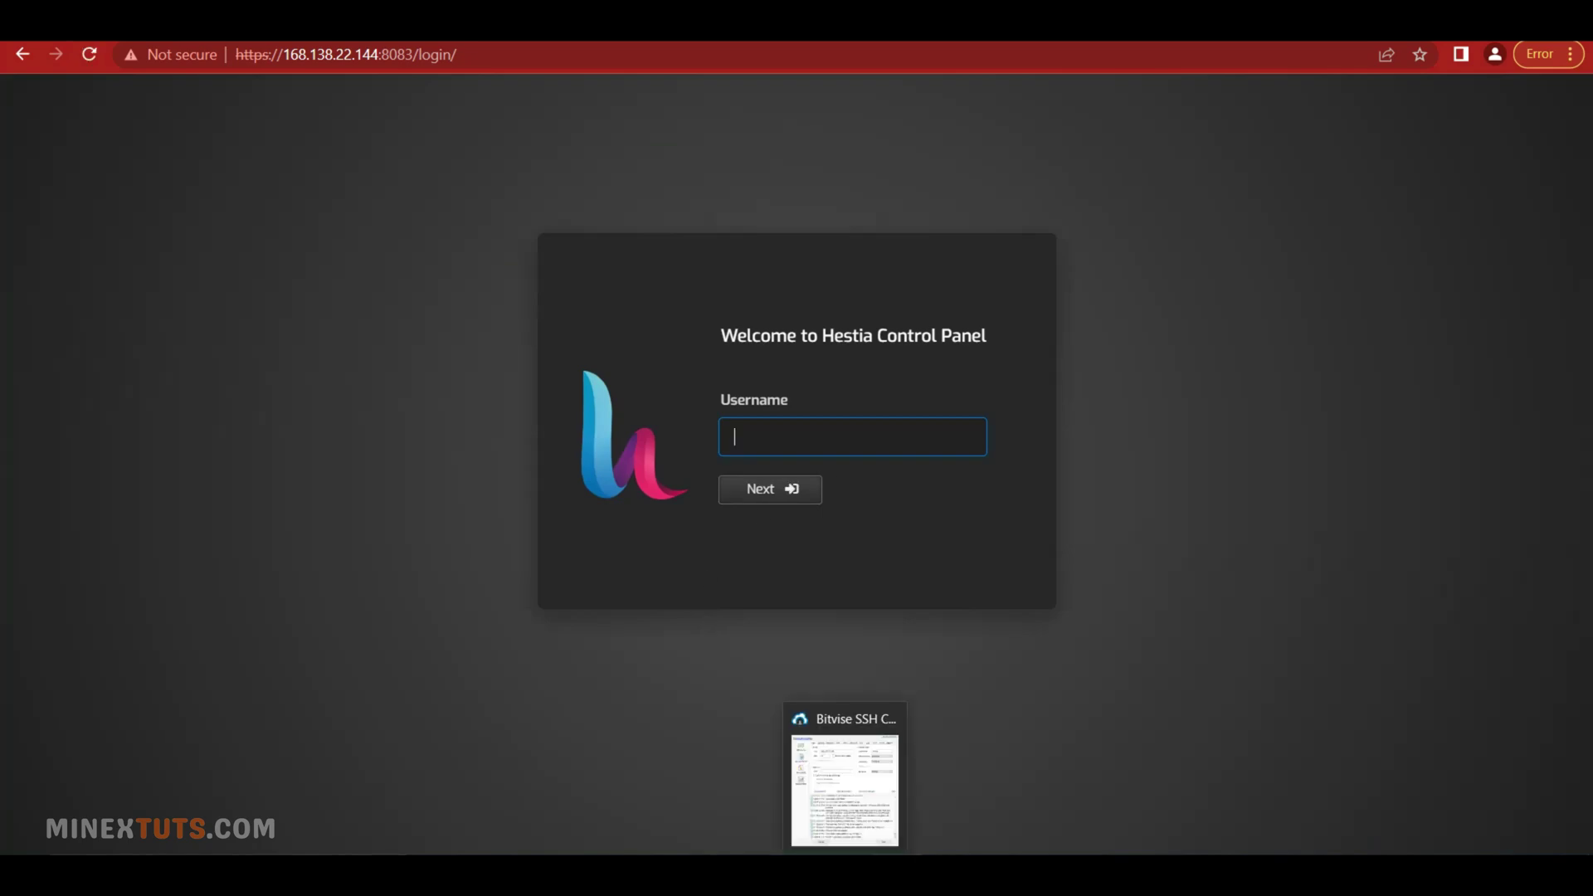
Enter the admin username copied from Notepad and continue to the password step
click(879, 871)
drag(347, 390, 304, 391)
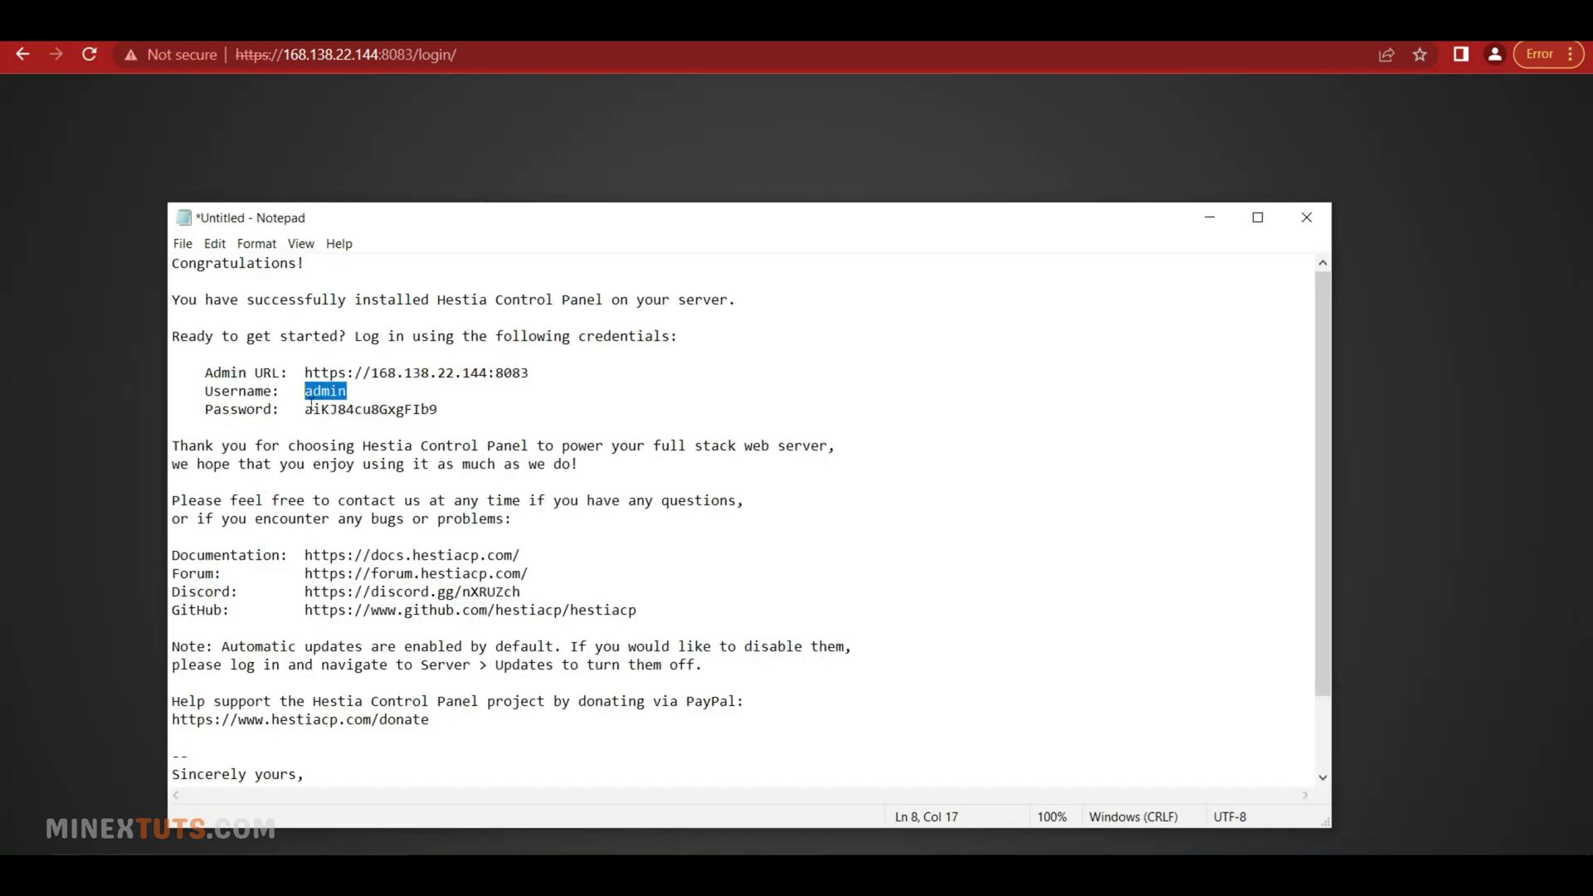
key(ctrl+c)
click(107, 415)
key(ctrl+v)
click(771, 489)
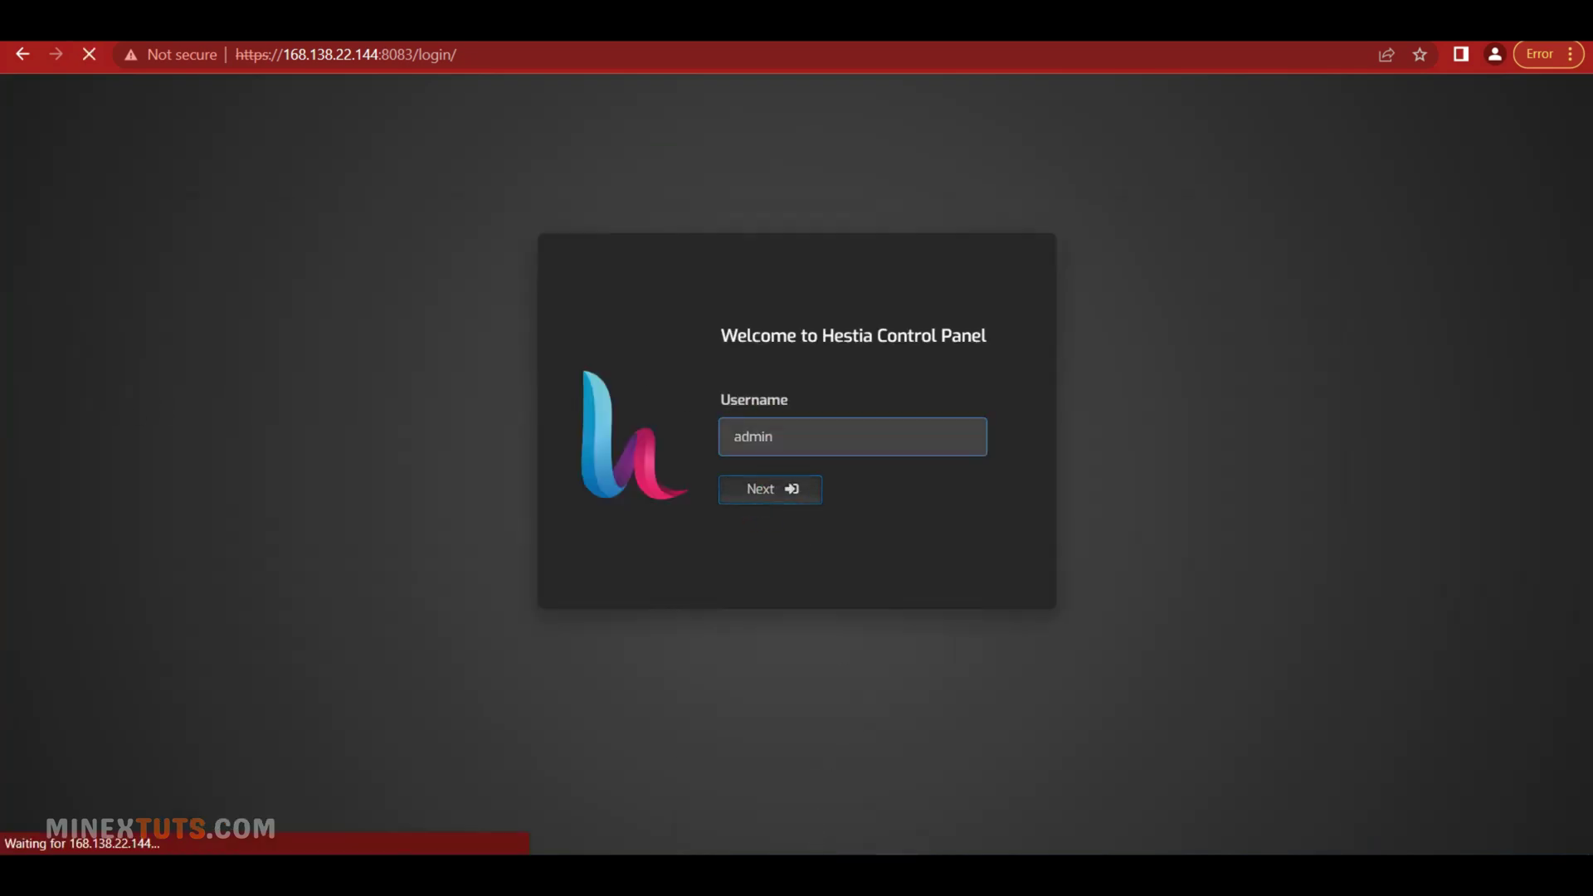
Paste the admin password copied from Notepad and log in to Hestia
click(880, 871)
drag(439, 409, 304, 409)
right_click(330, 413)
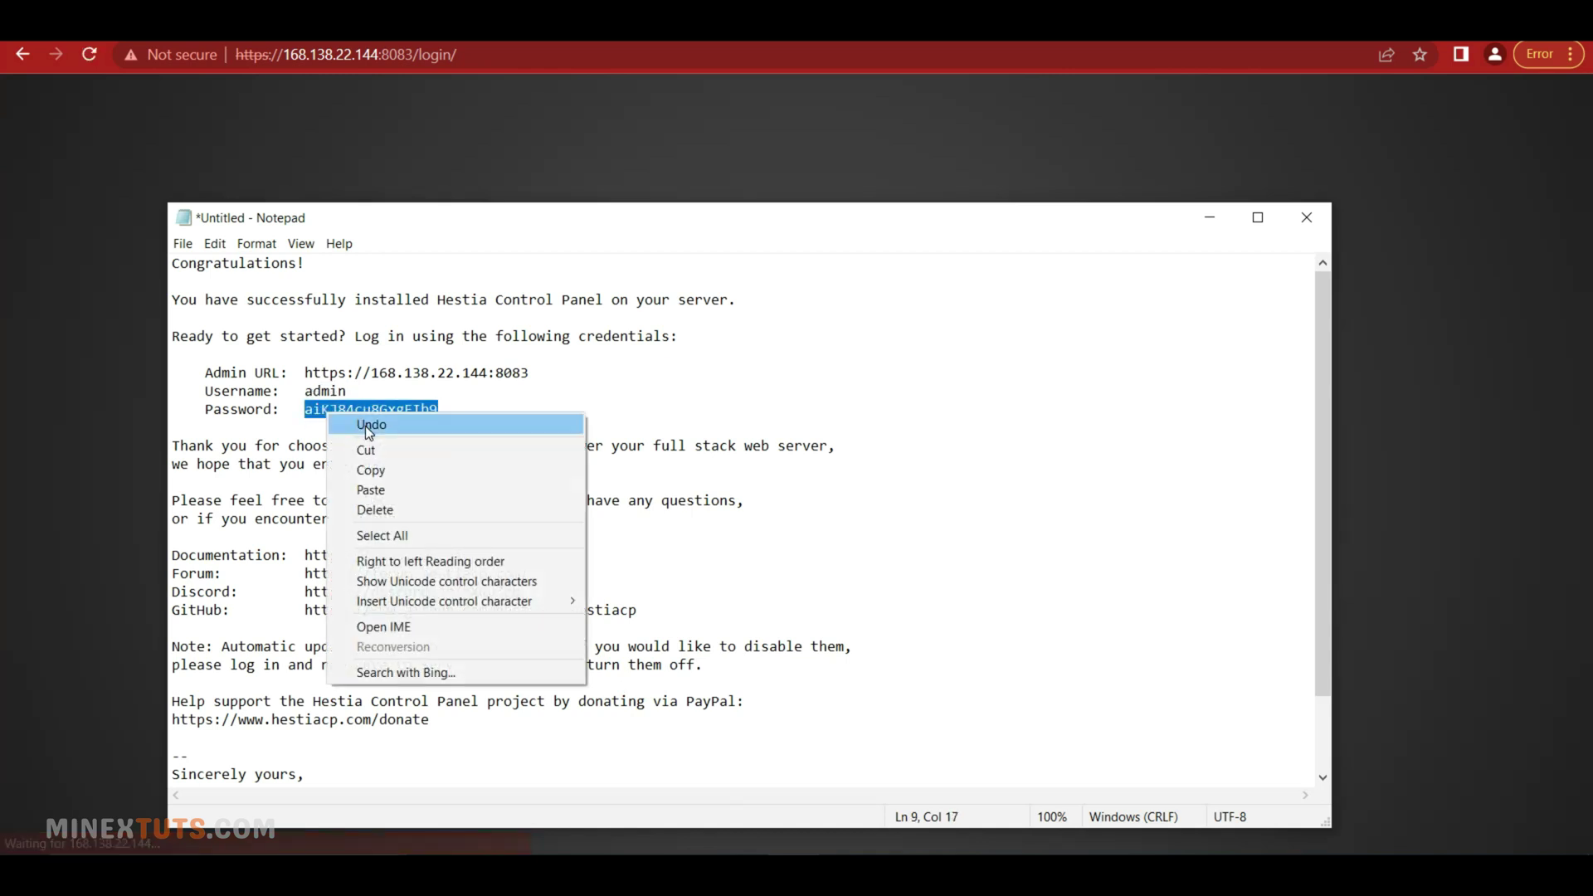
click(370, 469)
click(167, 437)
key(ctrl+v)
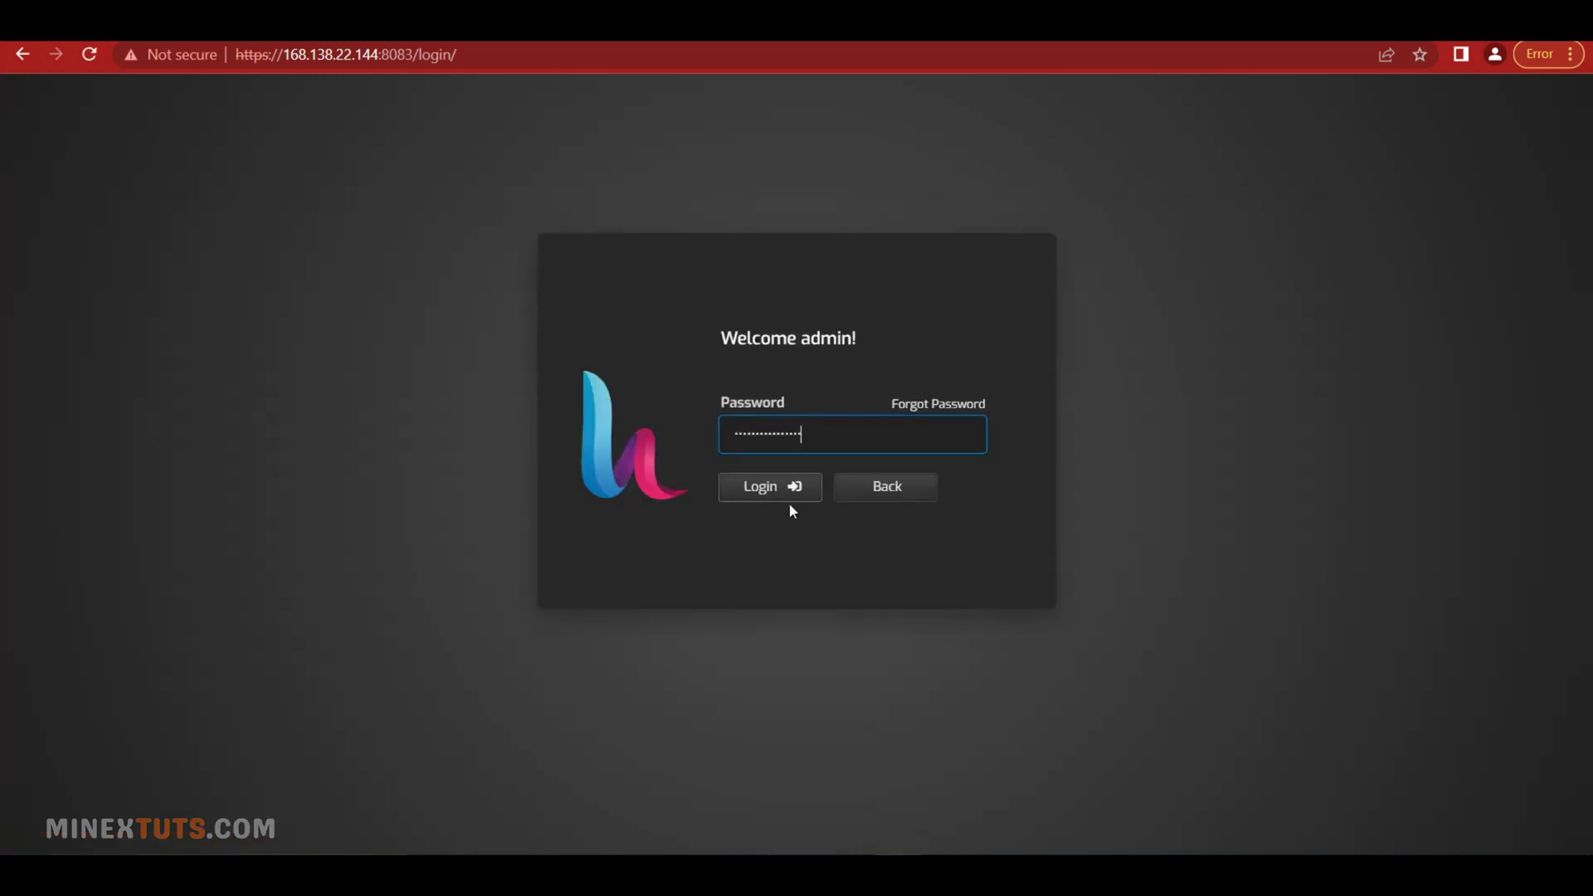
click(792, 508)
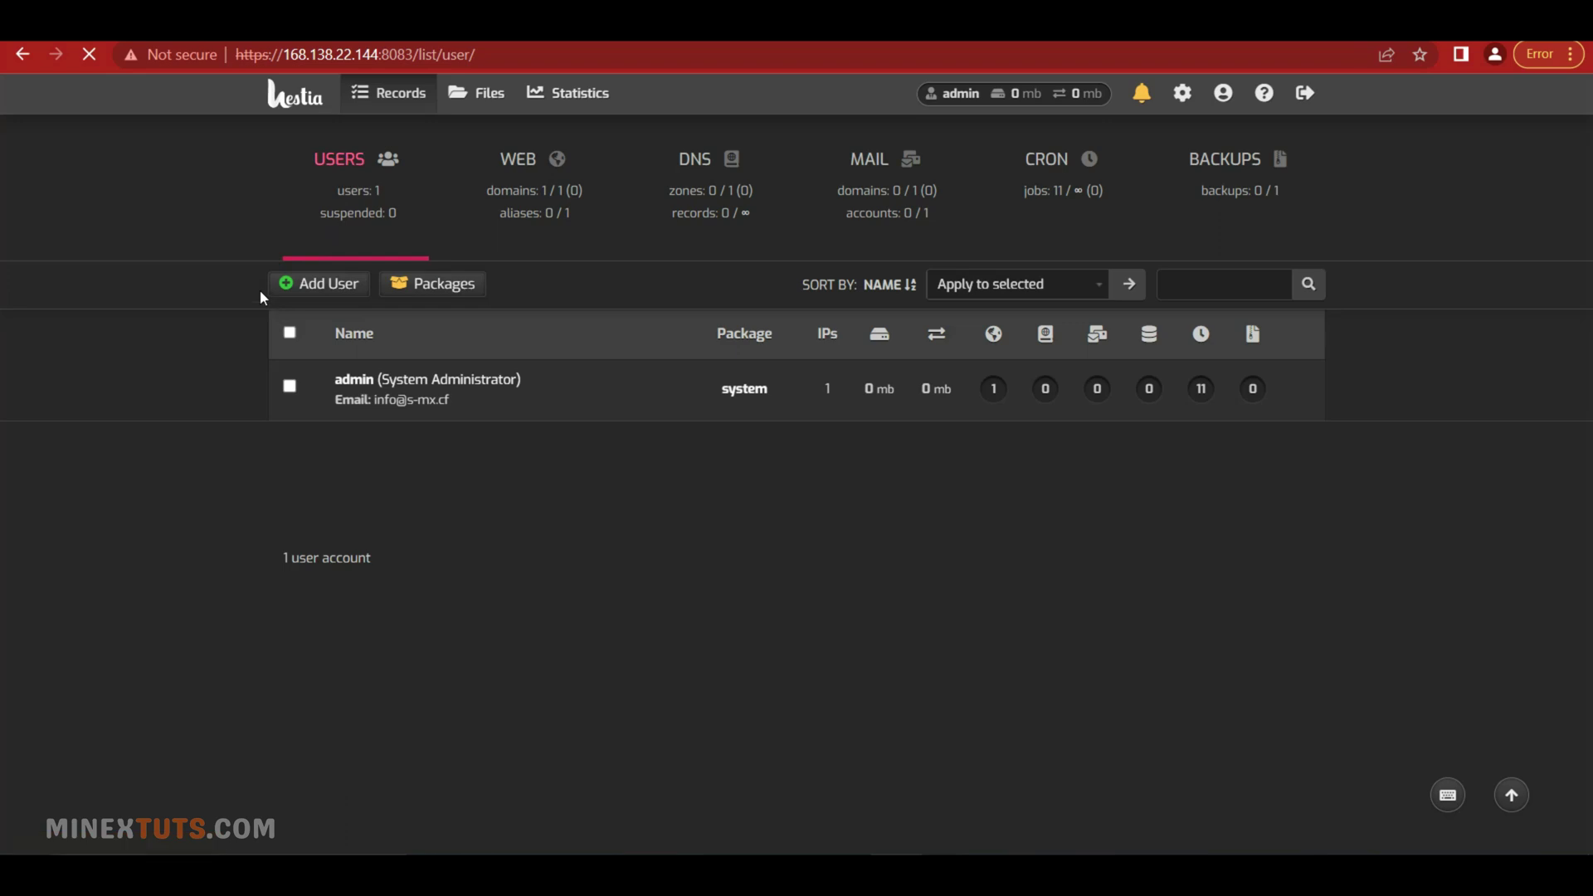
Start a new user with username smtp_admin, display name SMTP and the account's e-mail address
click(280, 289)
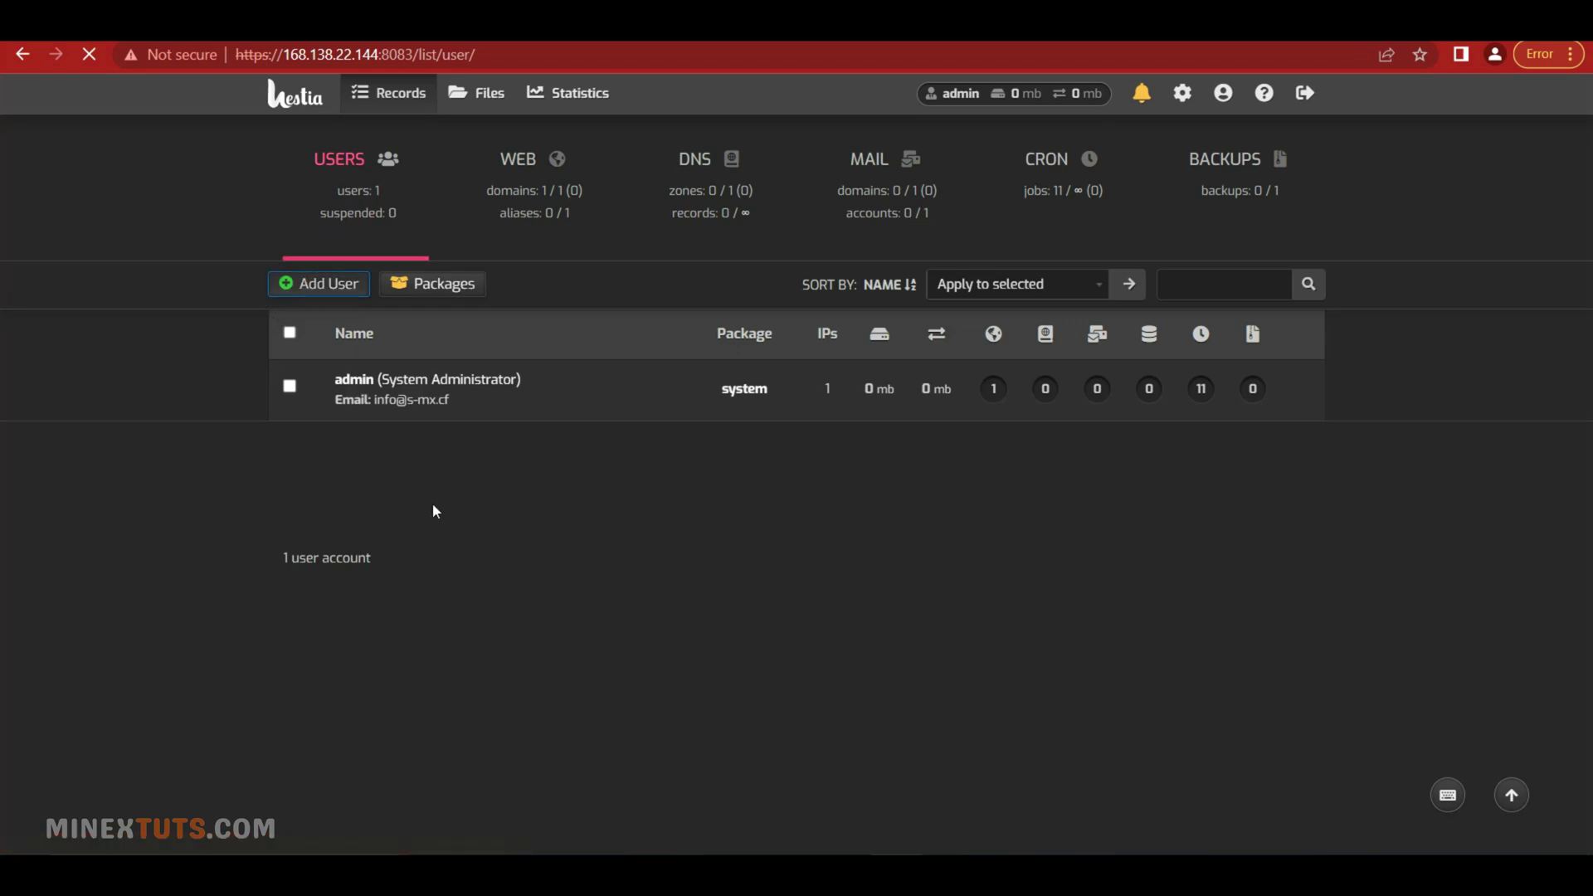
click(336, 283)
click(488, 462)
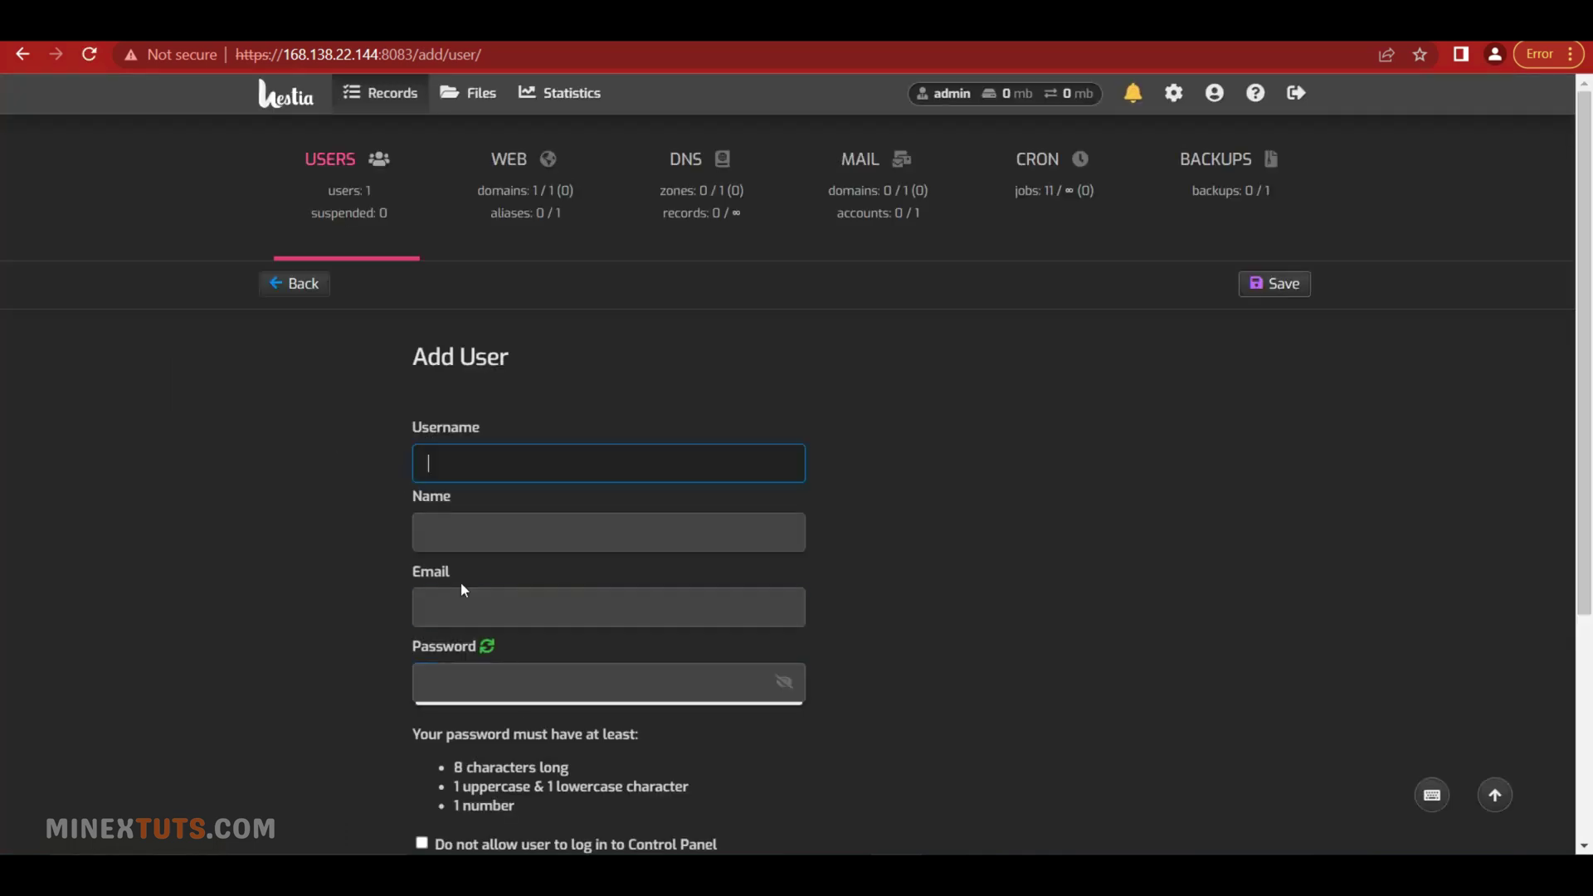
text(smtp)
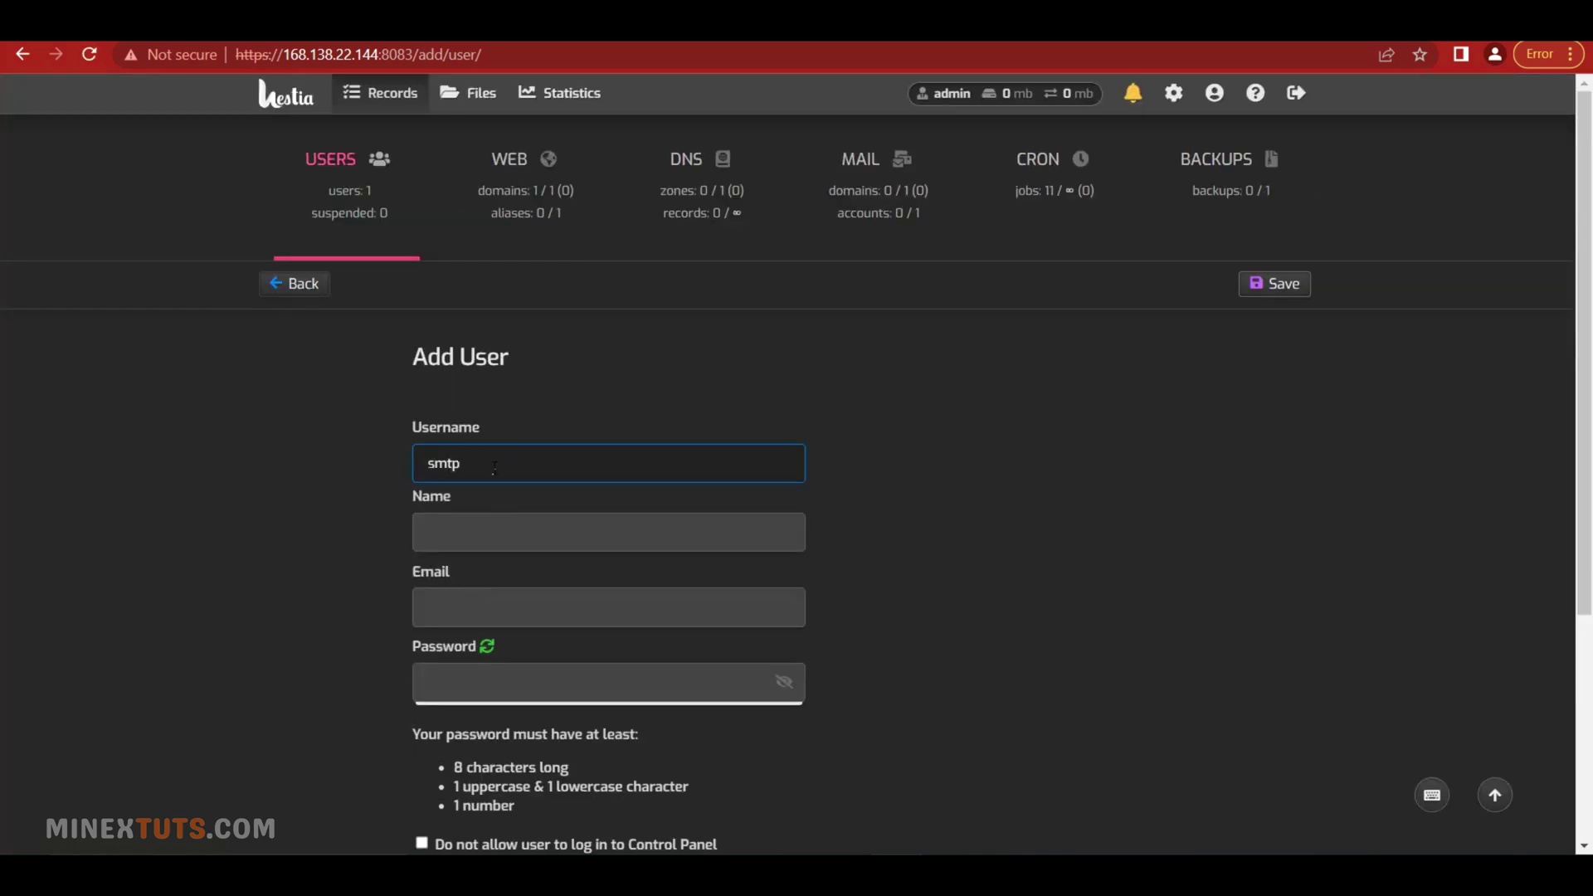
text(_admin)
click(476, 536)
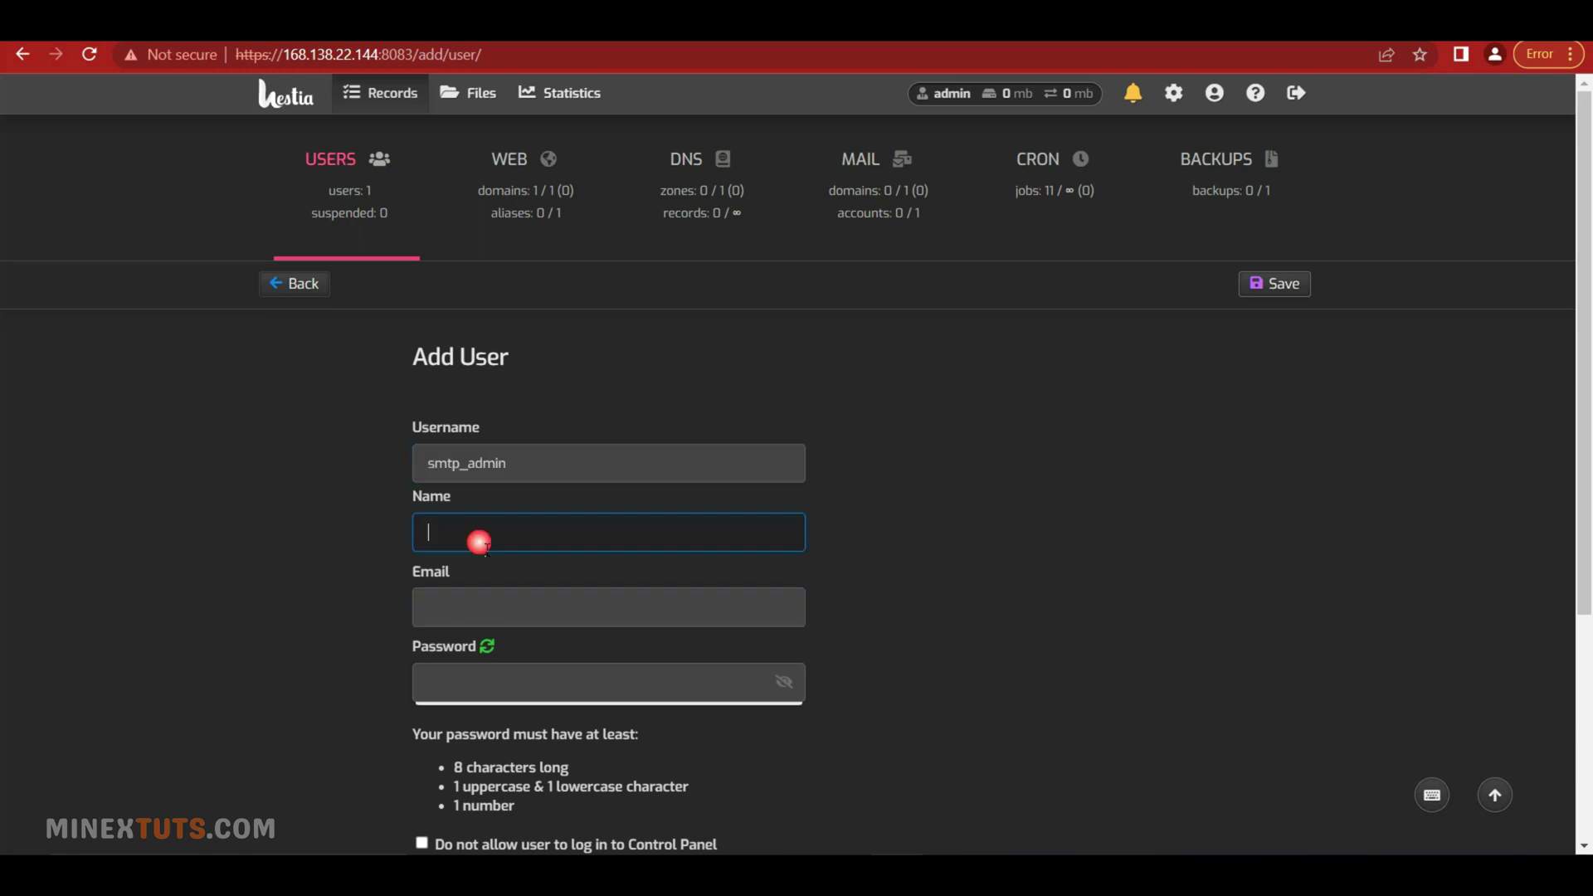
scroll(503, 440, down, 1)
text(SMTP)
click(515, 503)
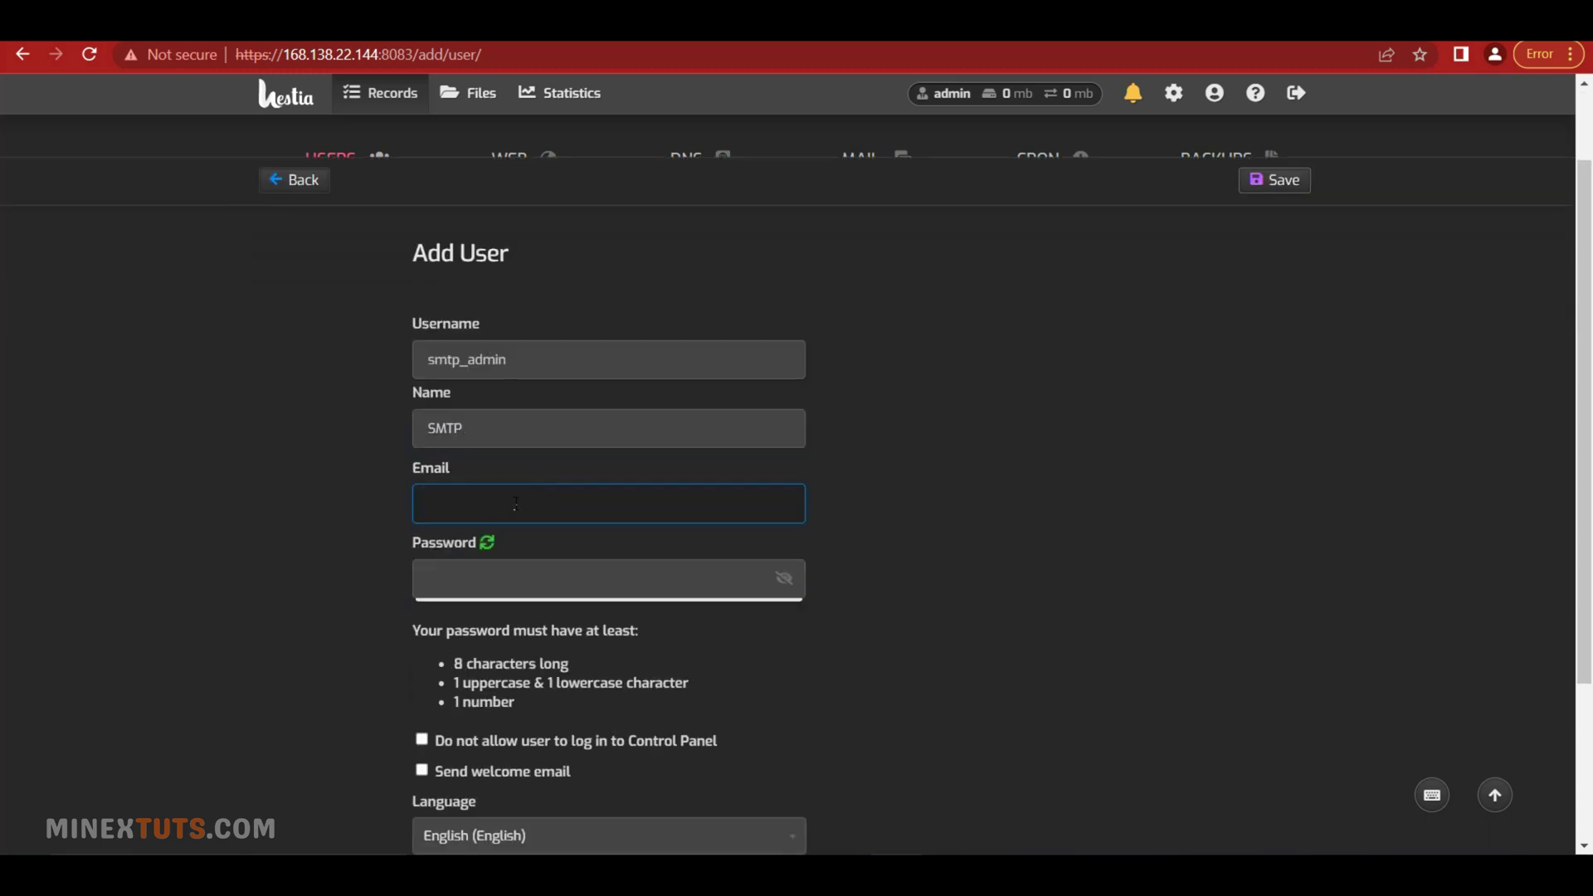
Generate a random password and copy the password, e-mail and username into the Notepad notes
click(487, 541)
drag(531, 578, 398, 584)
key(ctrl+c)
key(alt+Tab)
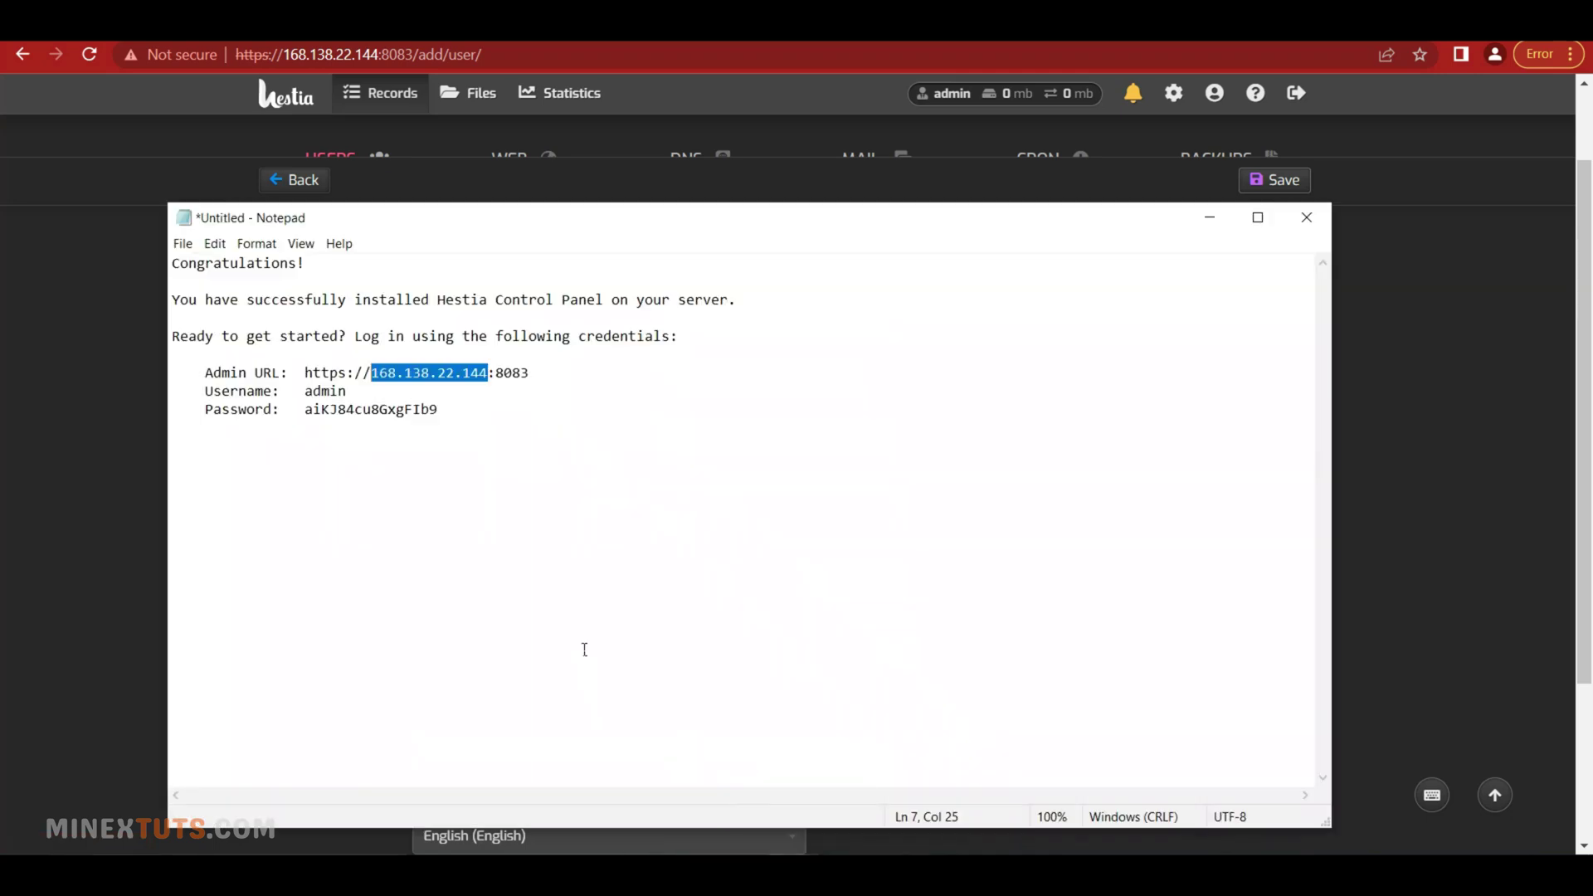
click(221, 453)
key(ctrl+v)
key(alt+Tab)
drag(581, 502, 299, 517)
key(ctrl+c)
key(alt+Tab)
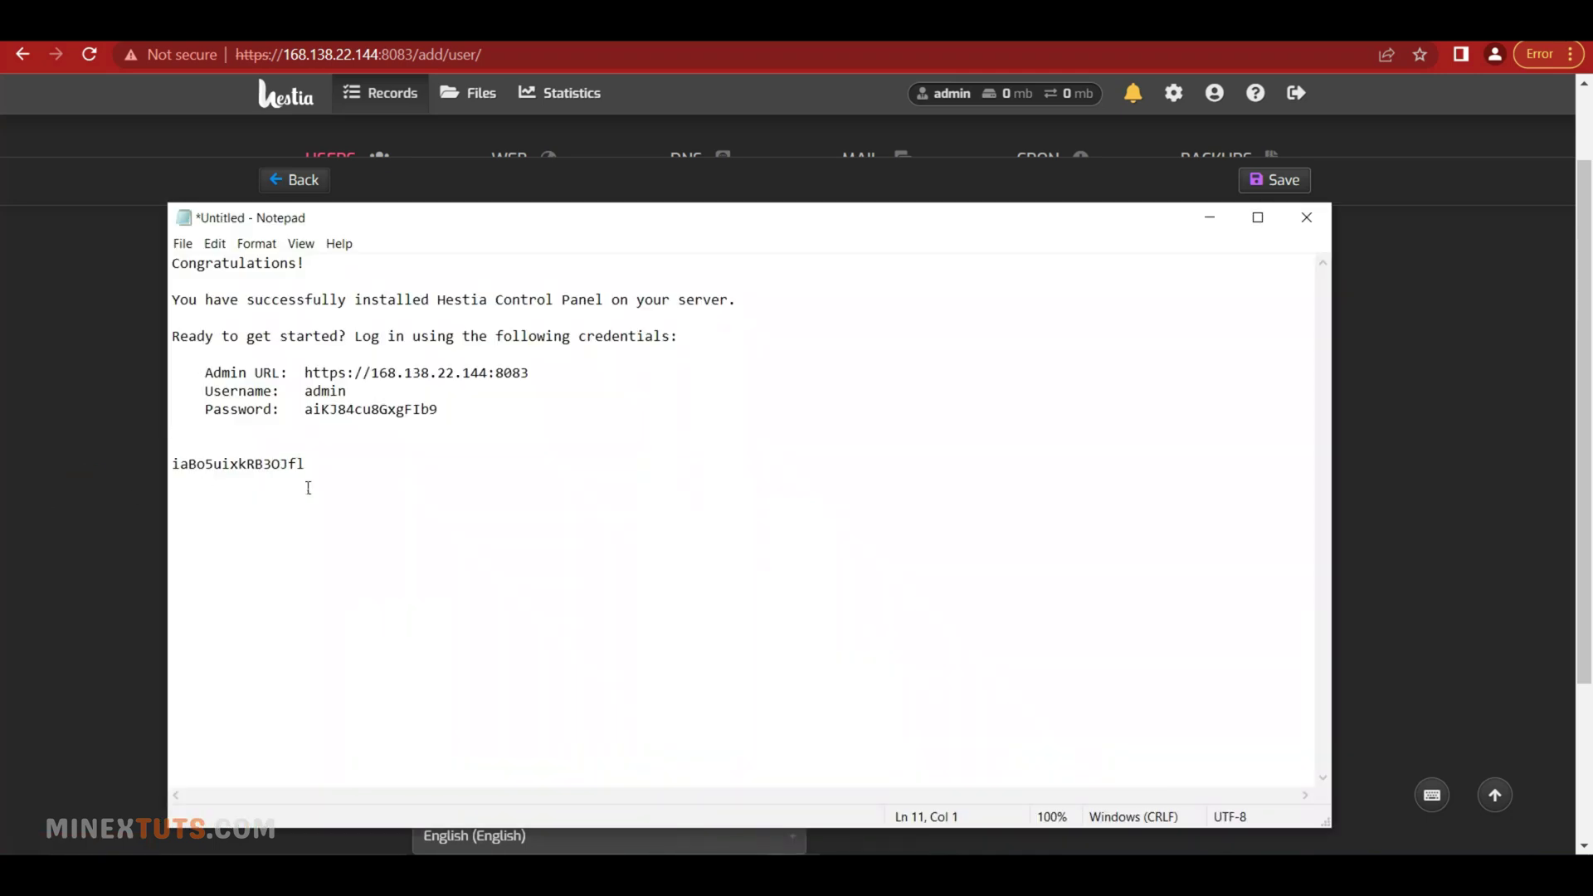
key(Return)
key(ctrl+v)
key(alt+Tab)
drag(531, 359, 361, 364)
key(ctrl+c)
key(alt+Tab)
key(Return)
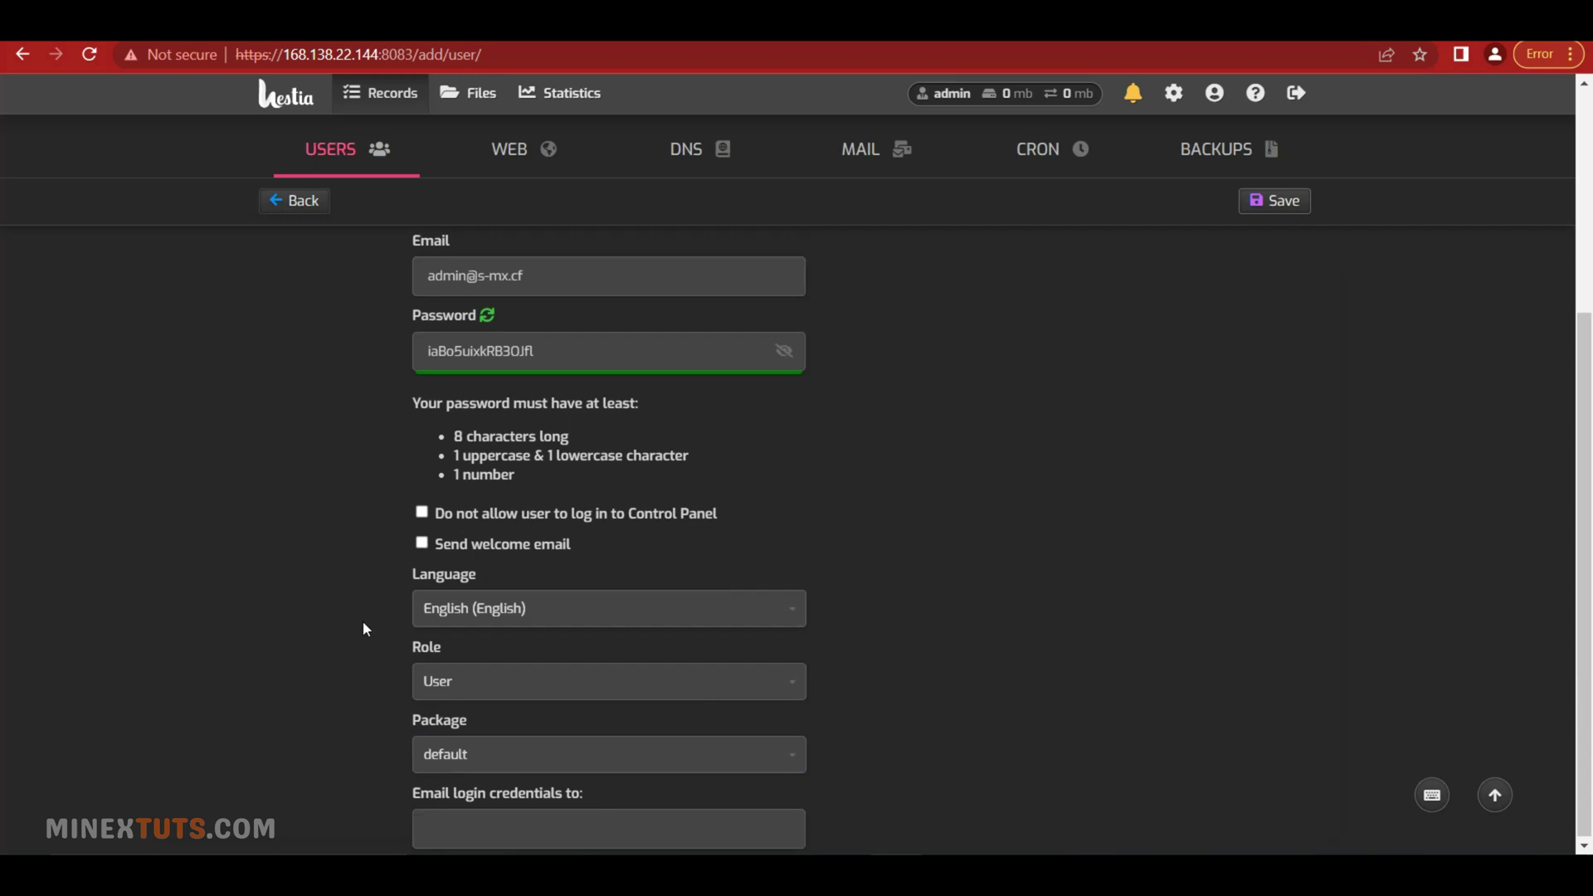
Give smtp_admin the Administrator role with the default package and save the user
click(469, 674)
click(515, 723)
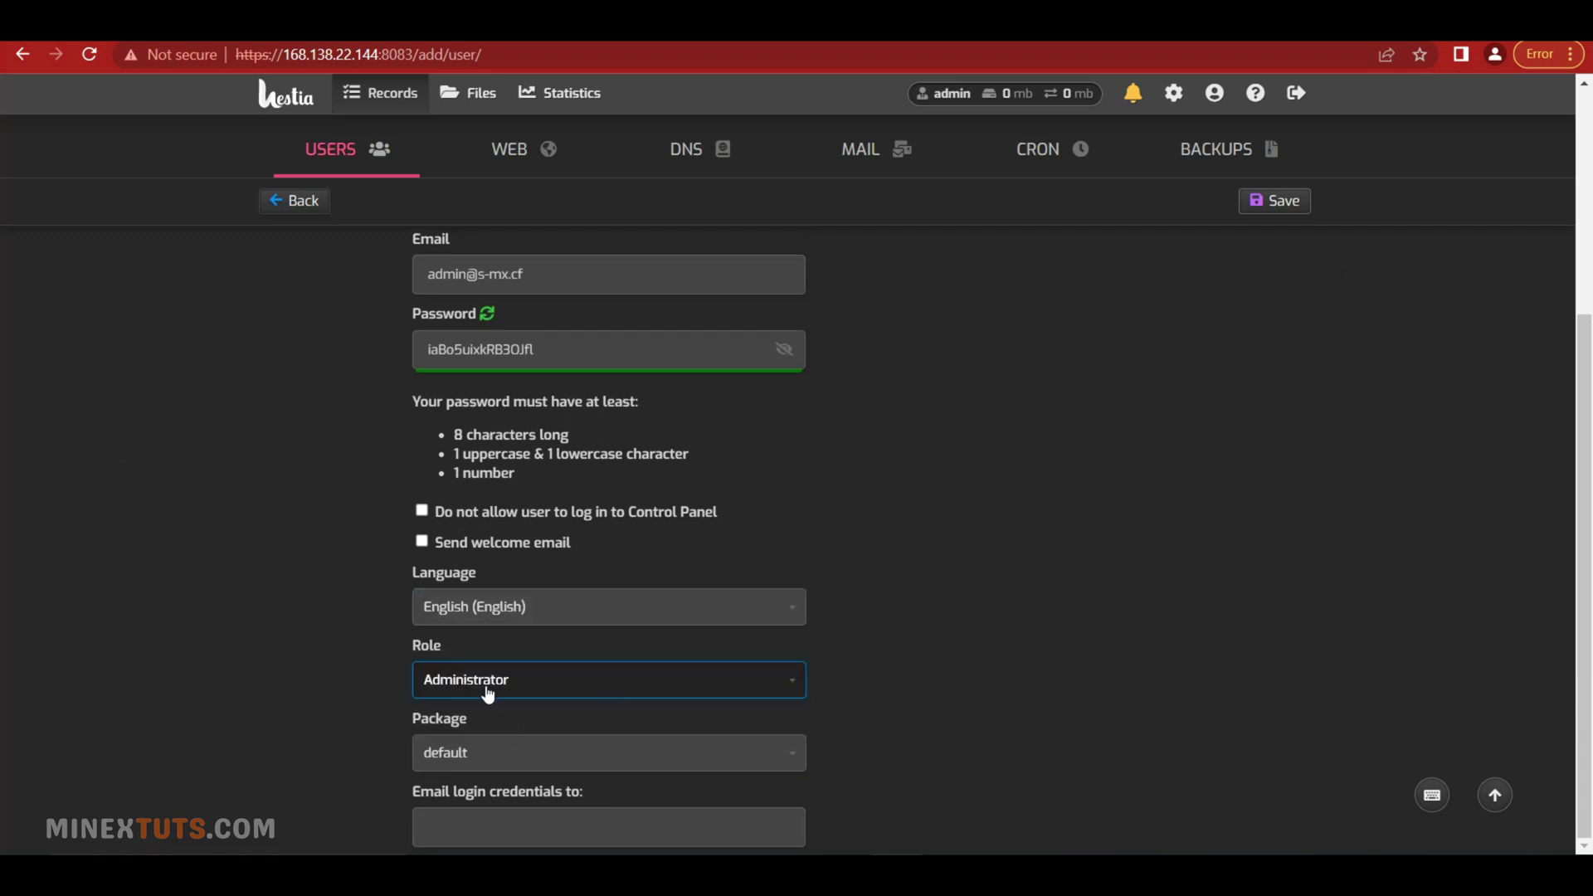
click(636, 767)
click(725, 796)
scroll(724, 800, up, 5)
click(1276, 285)
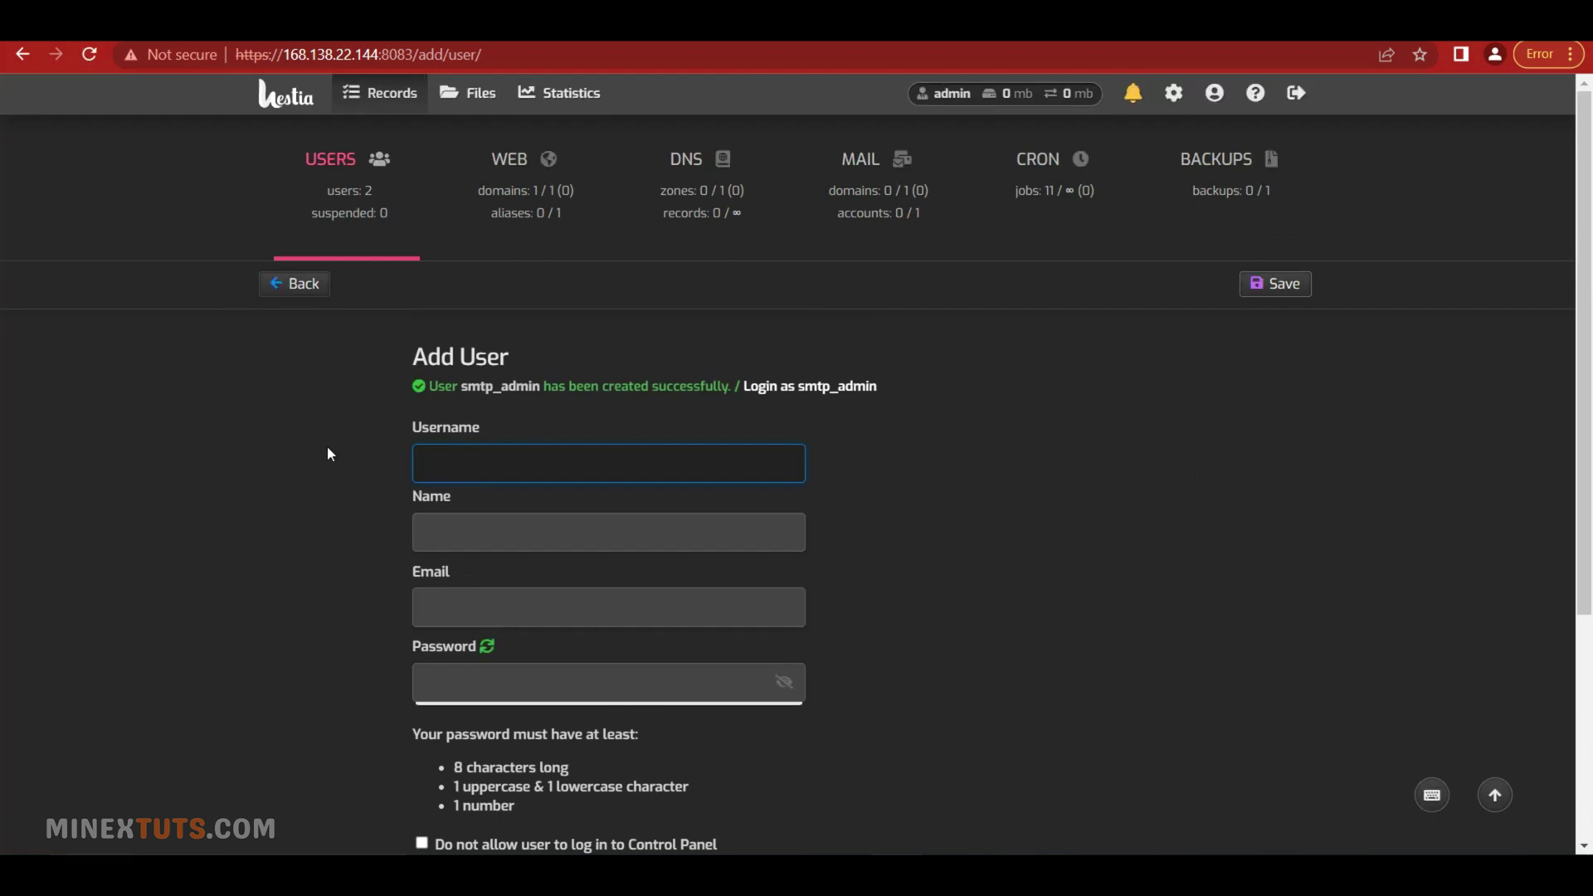
Switch to the Cloudflare dashboard's DNS Records page for s-mx.cf
click(306, 414)
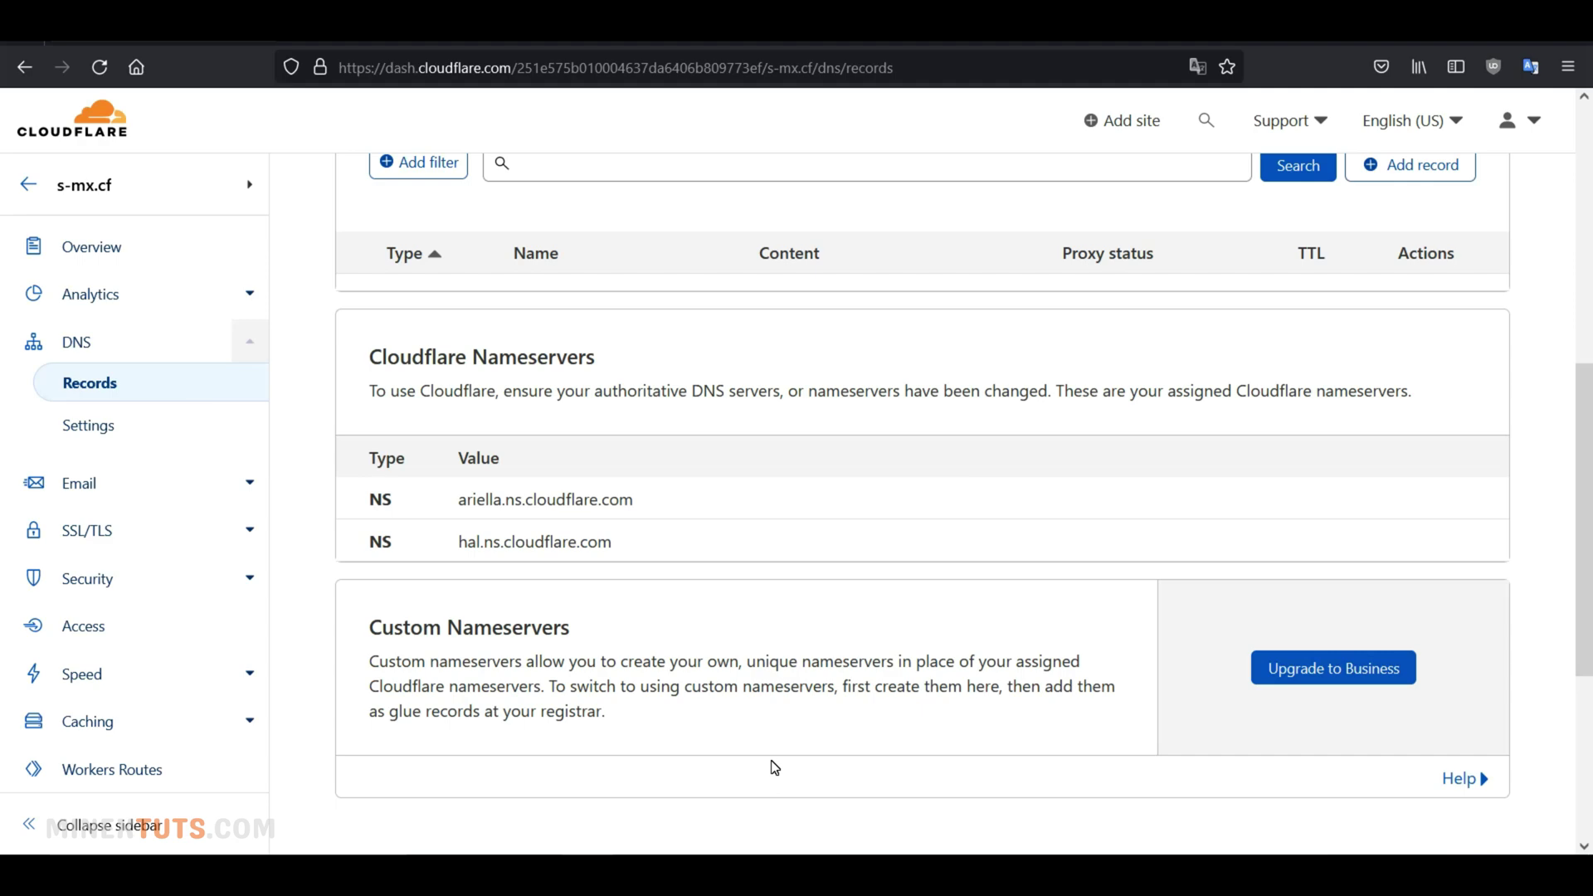
Add a DNS-only A record named @ pointing to 168.138.22.144
scroll(1270, 580, up, 4)
click(1411, 491)
scroll(746, 608, down, 3)
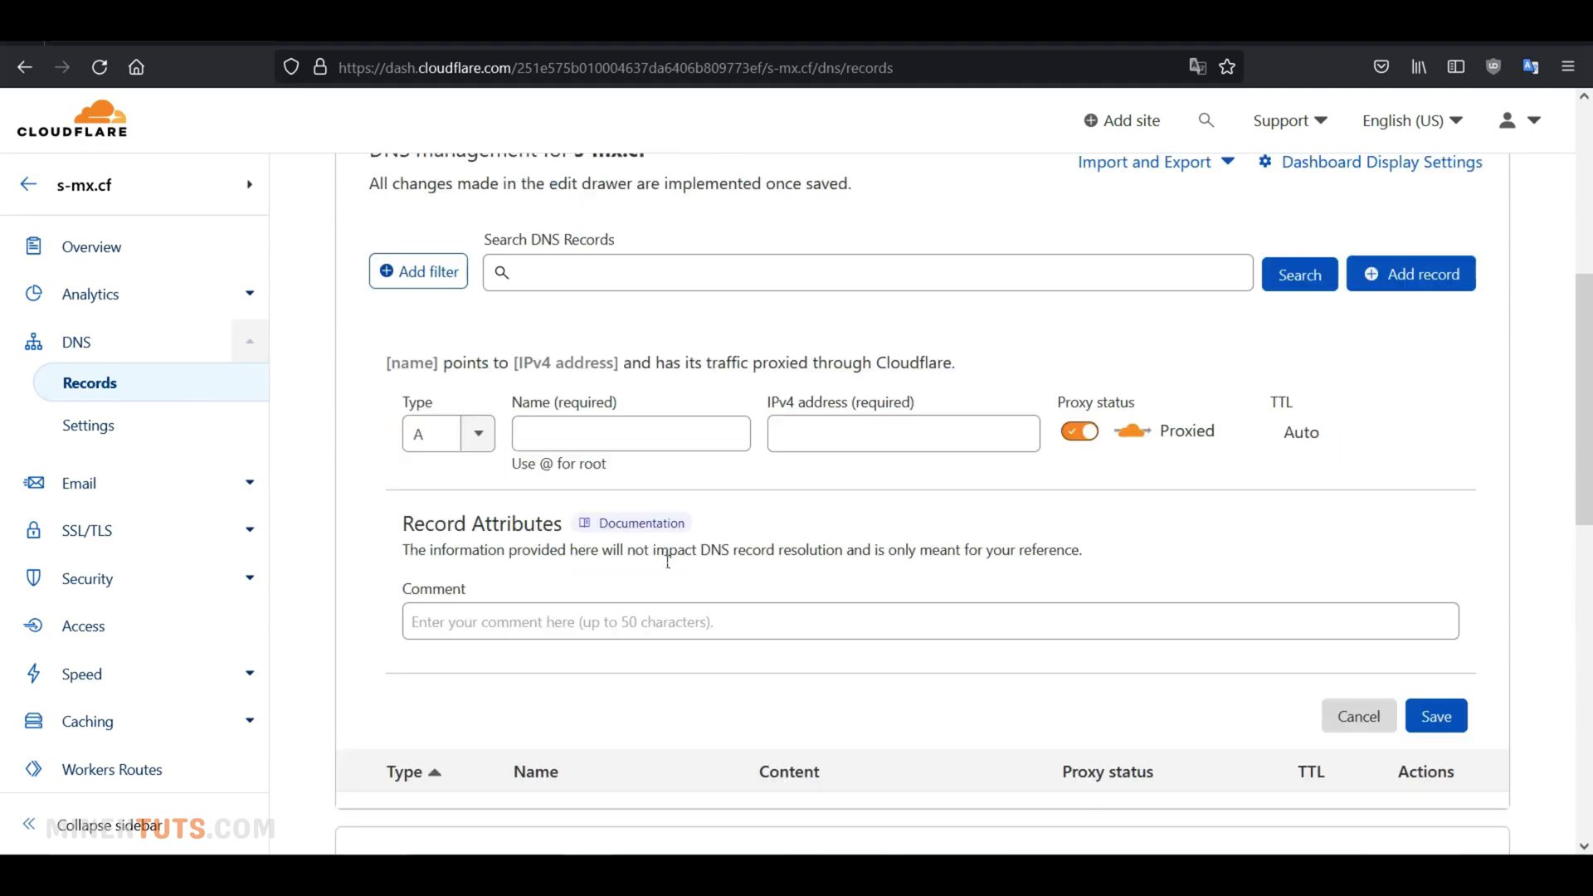
click(566, 434)
text(@)
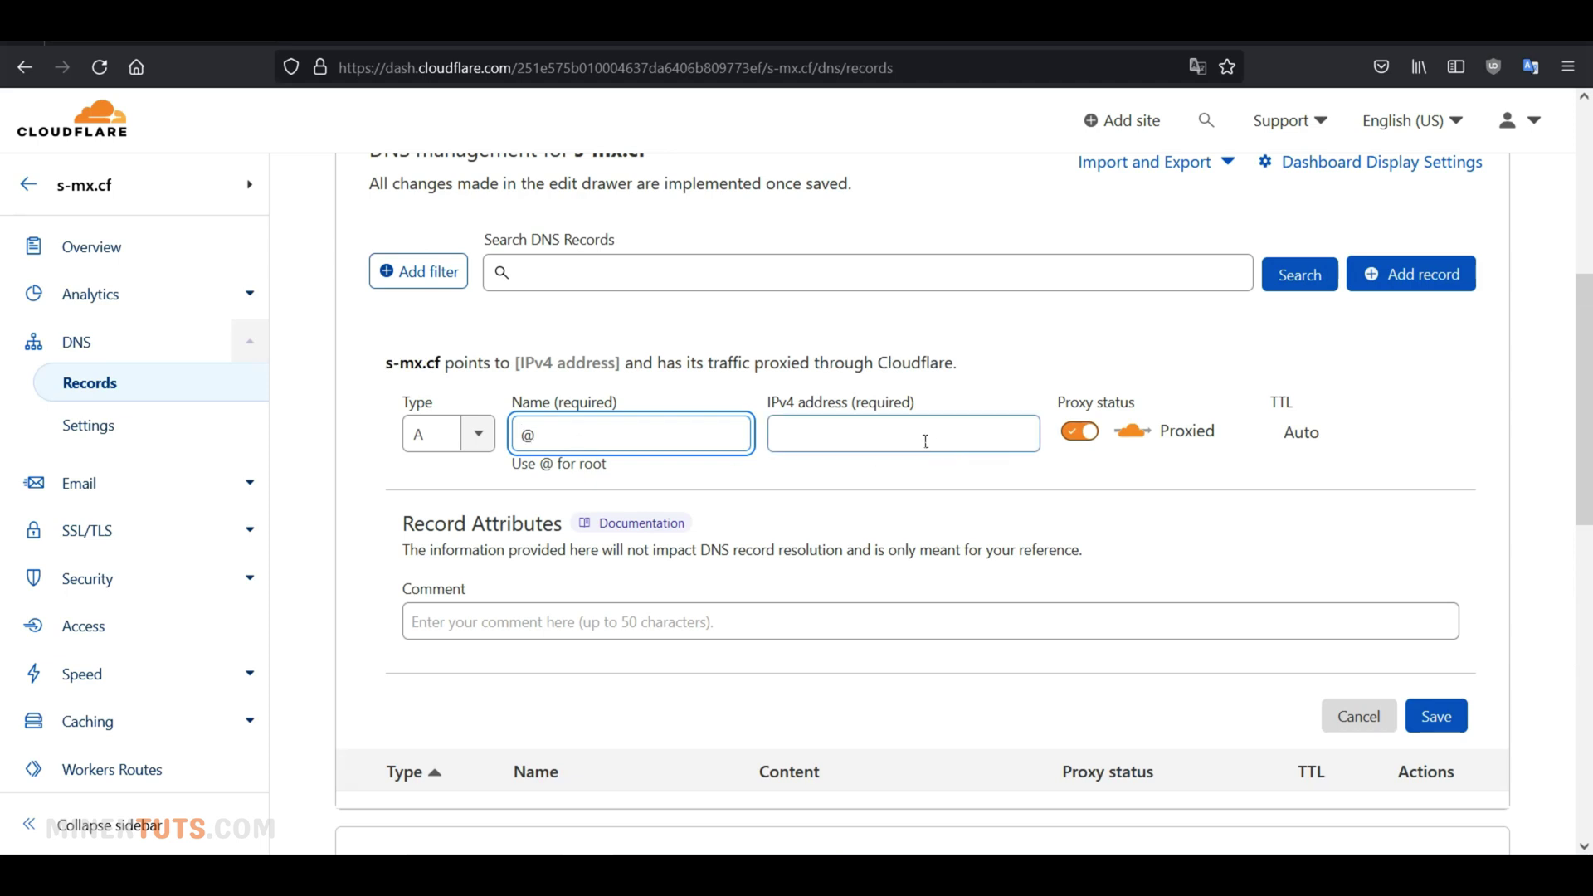
click(918, 434)
key(ctrl+v)
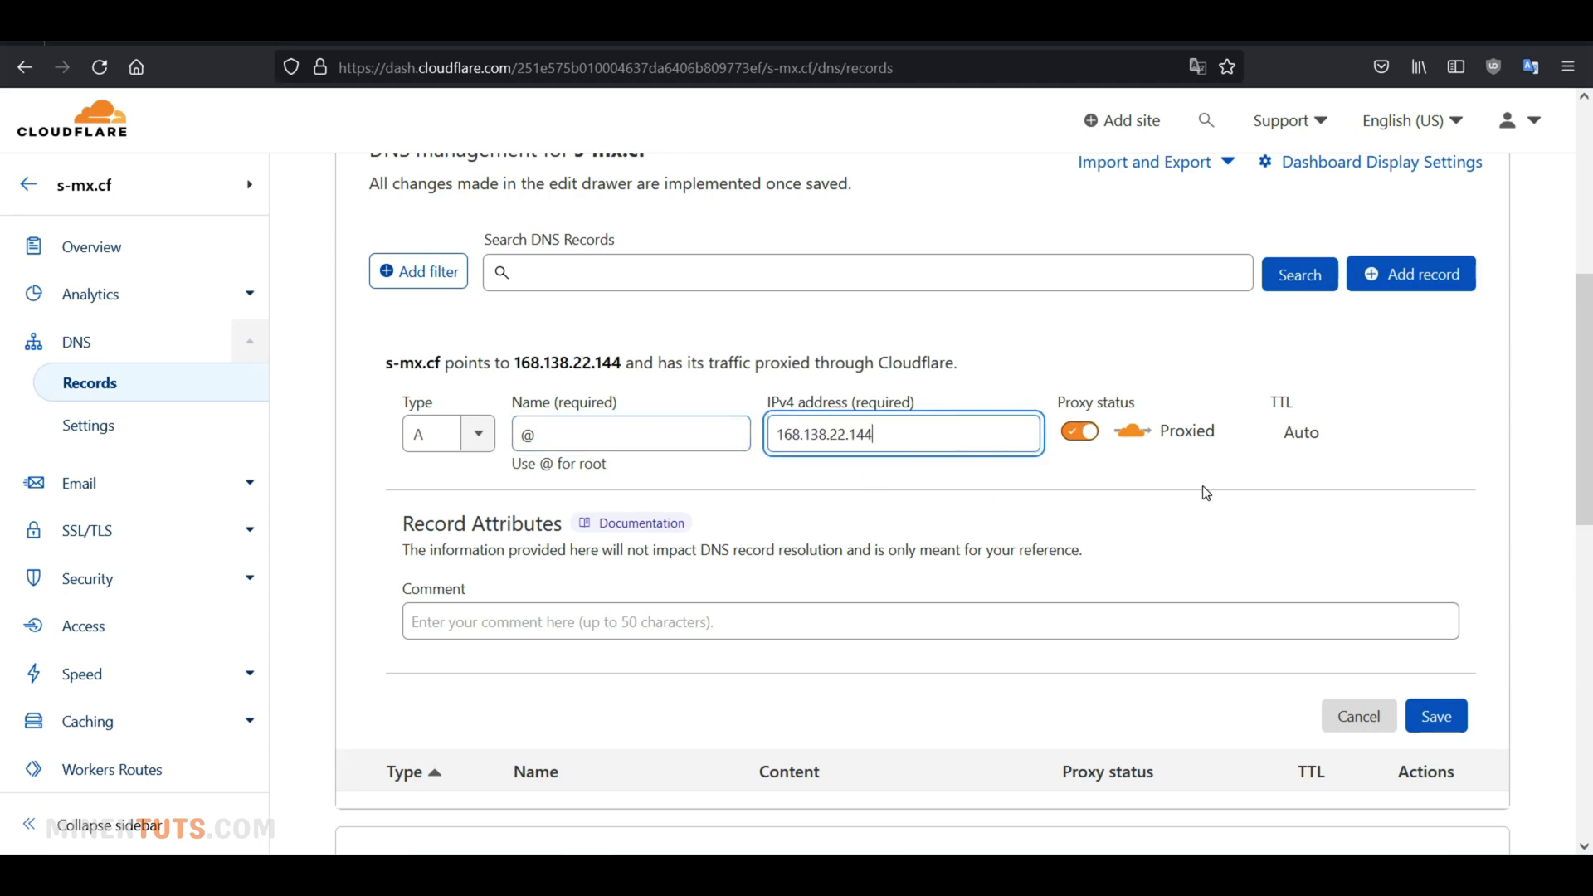
click(1081, 433)
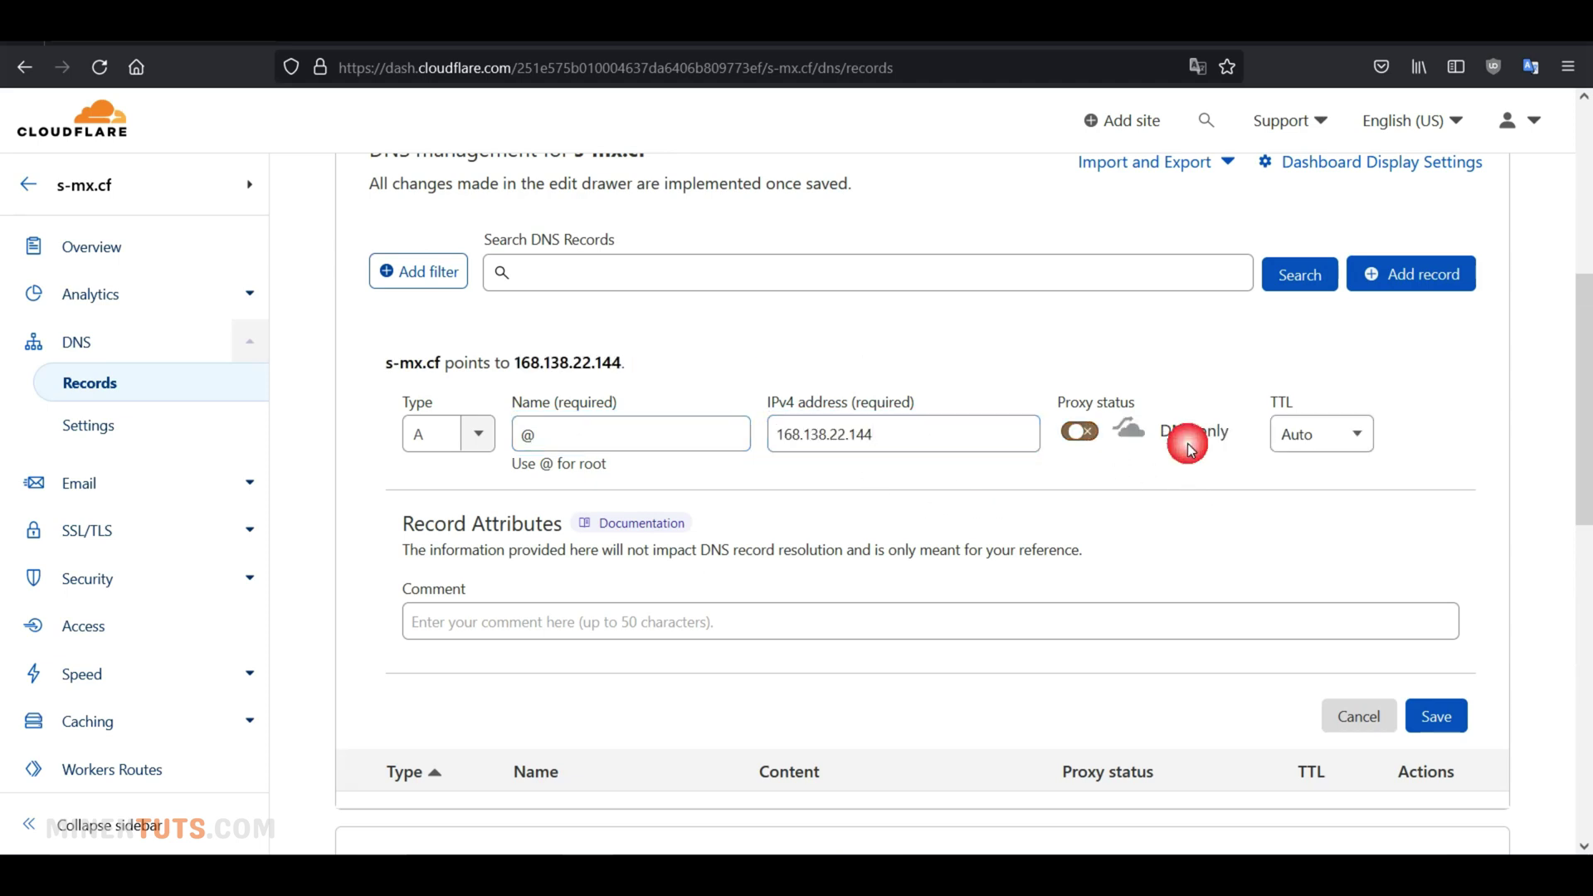
click(1417, 727)
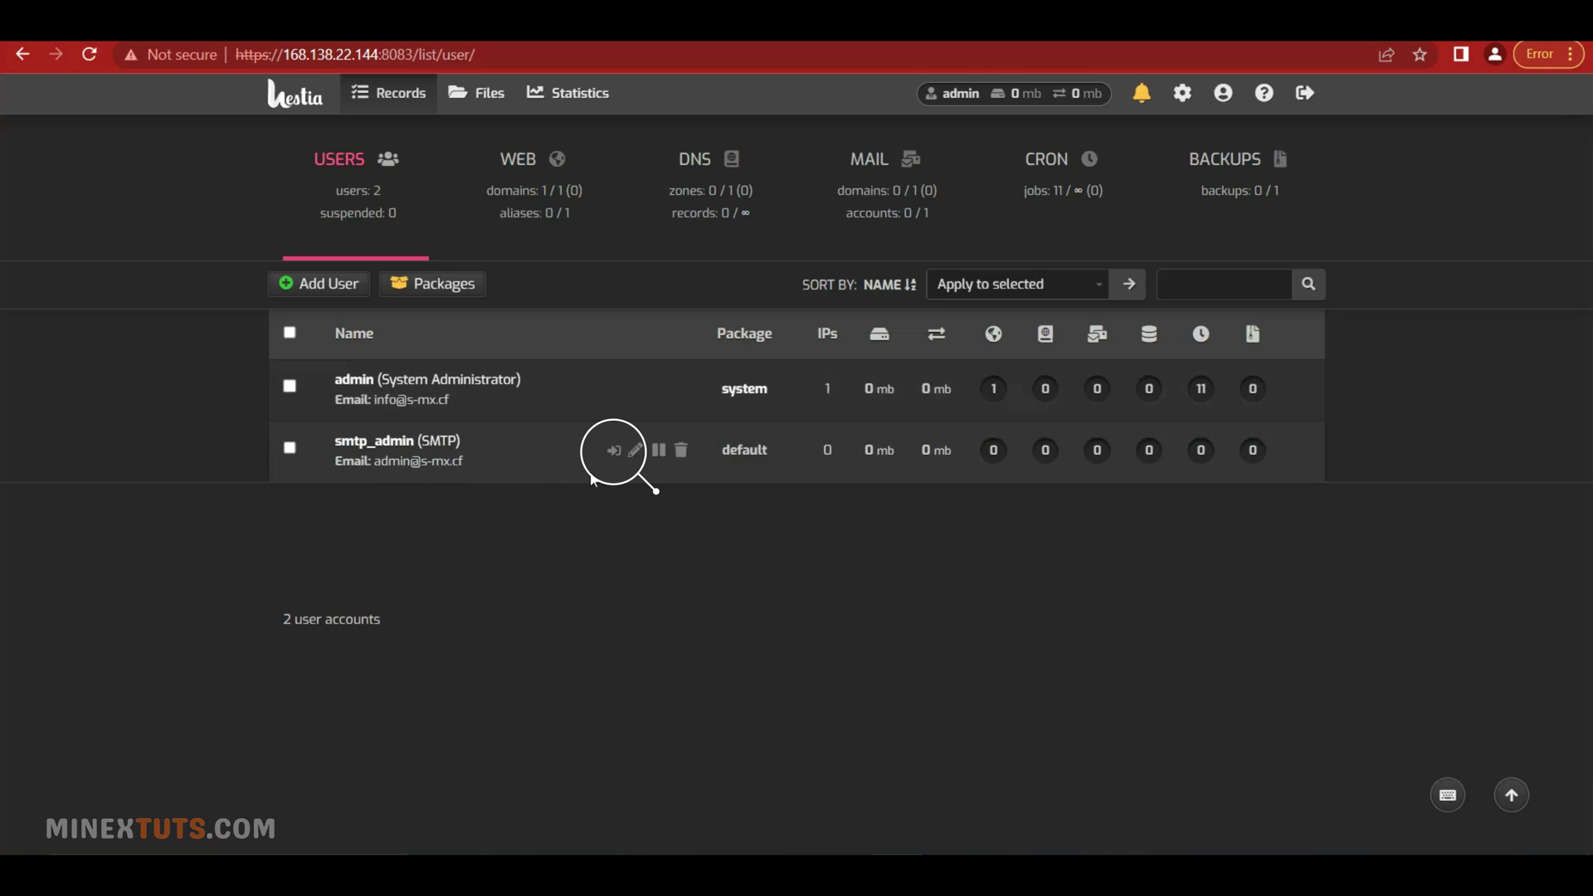
As smtp_admin, add web domain s-mx.cf with mail enabled and return to the domain list
click(614, 450)
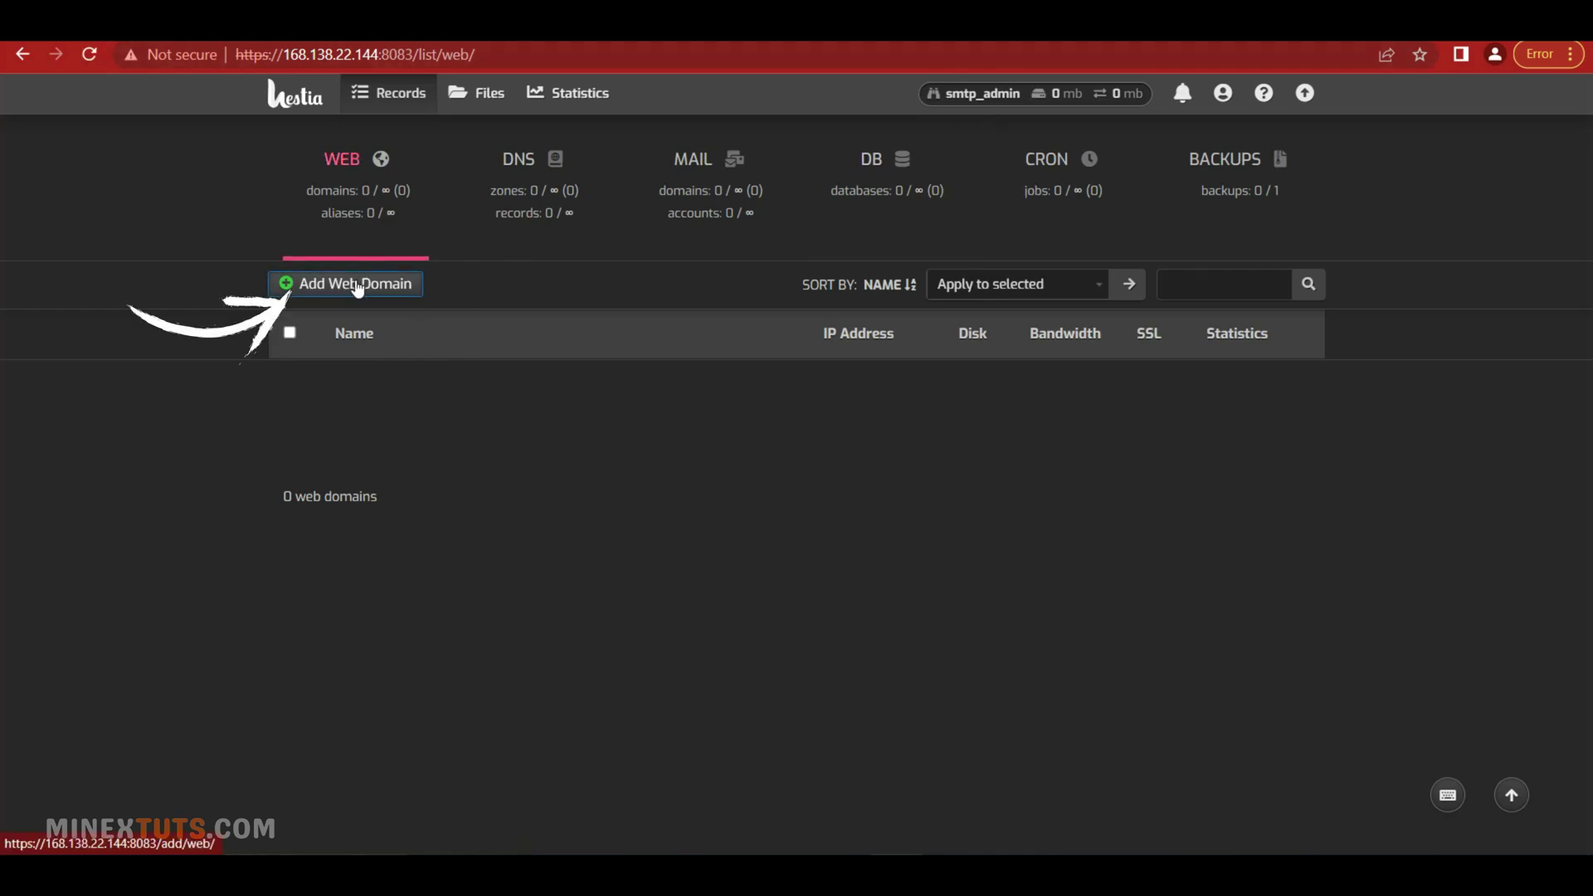
click(355, 284)
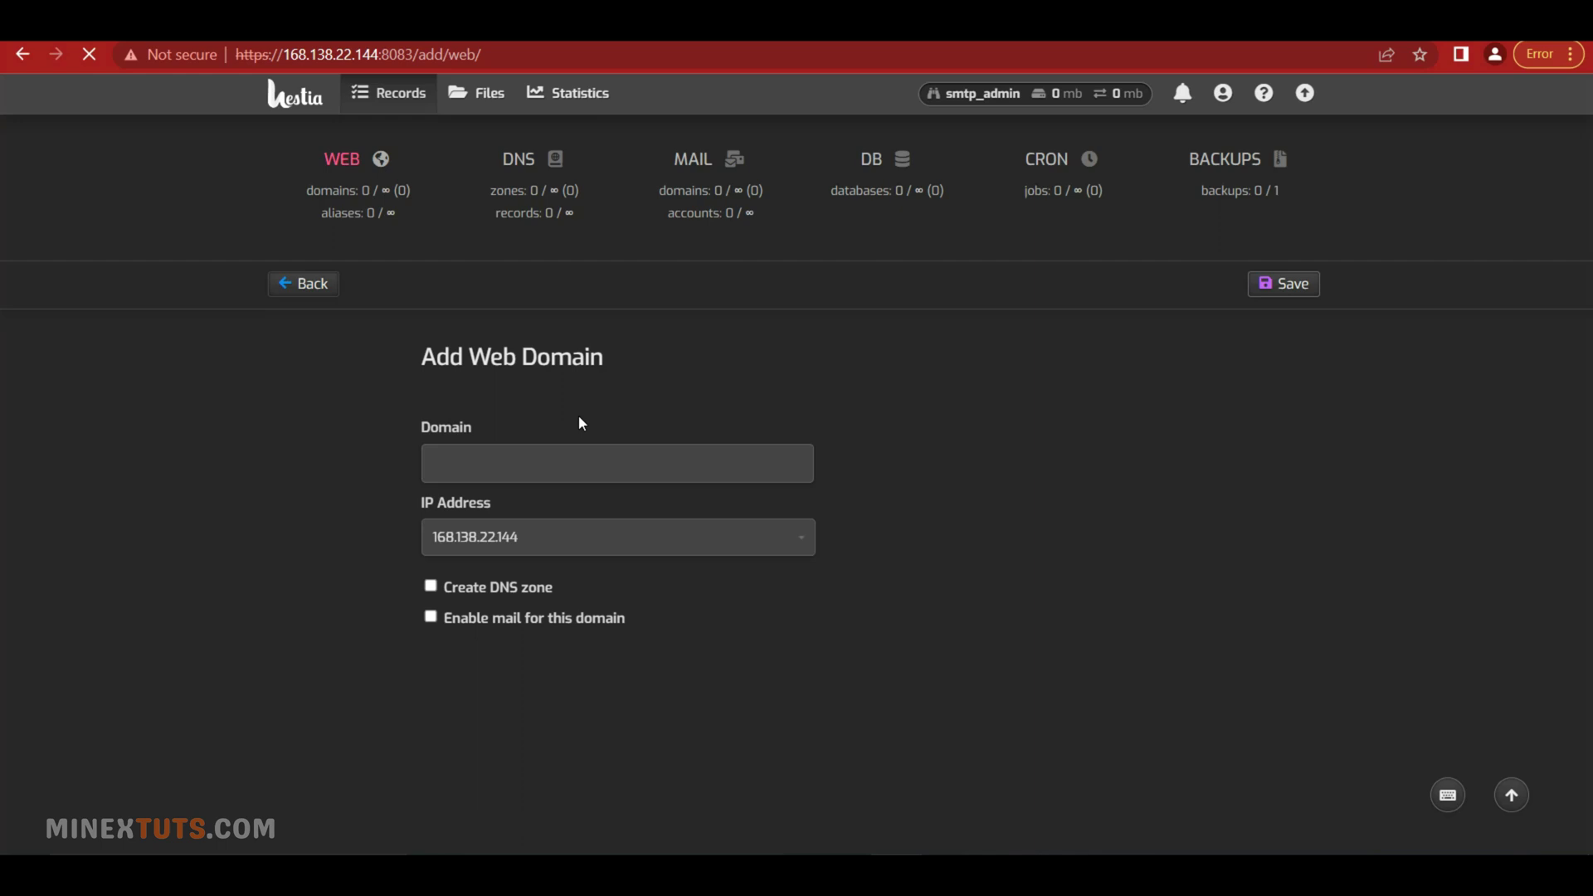
click(537, 473)
text(s-mx)
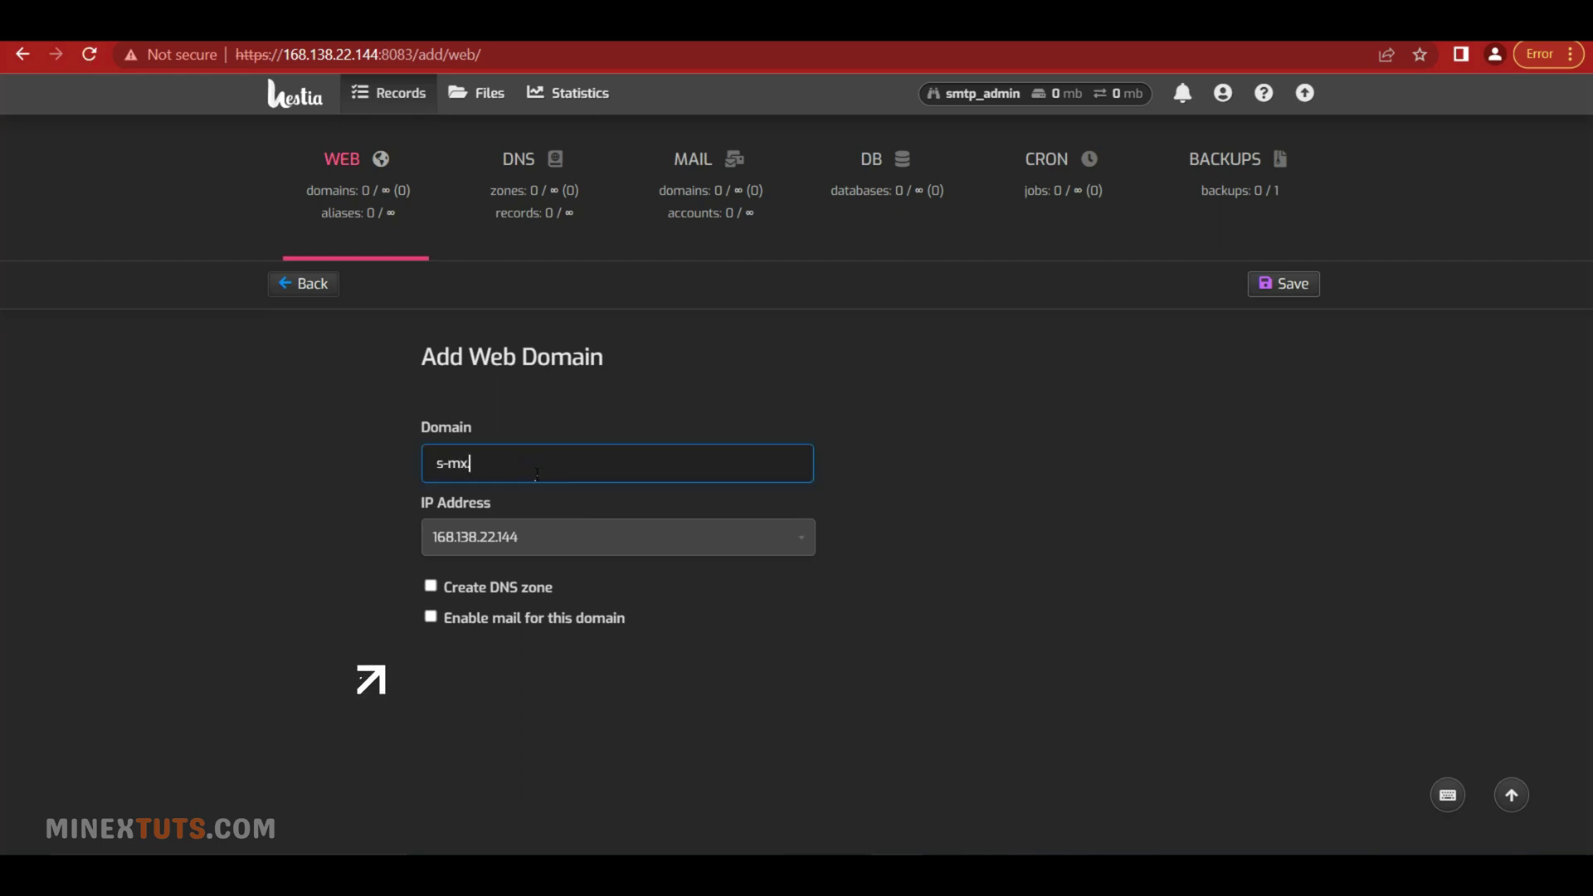
text(.cf)
click(791, 695)
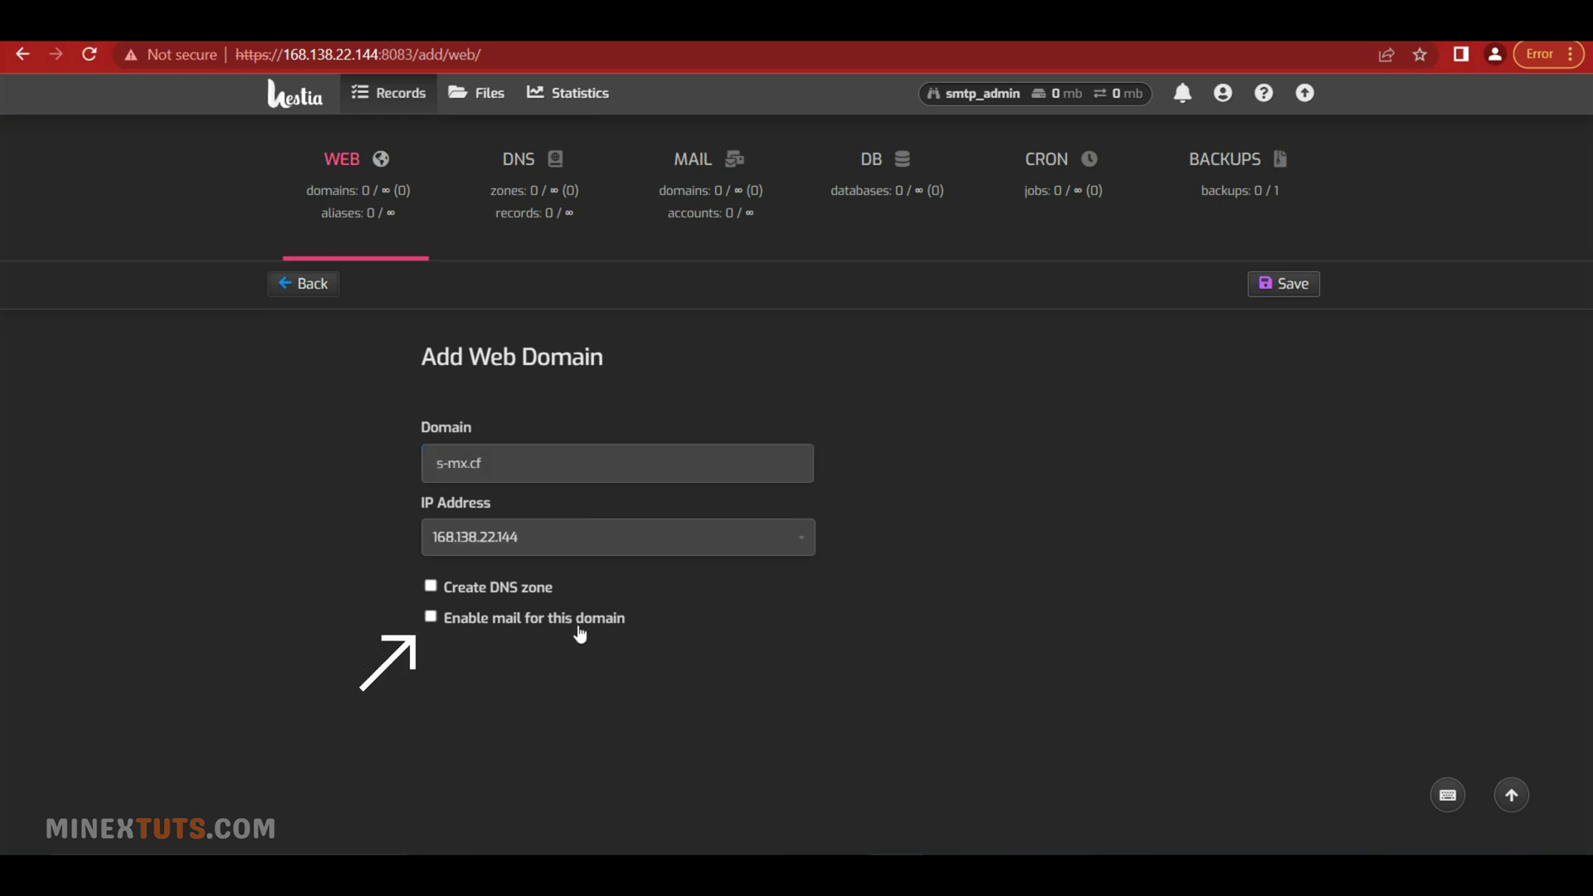
click(554, 620)
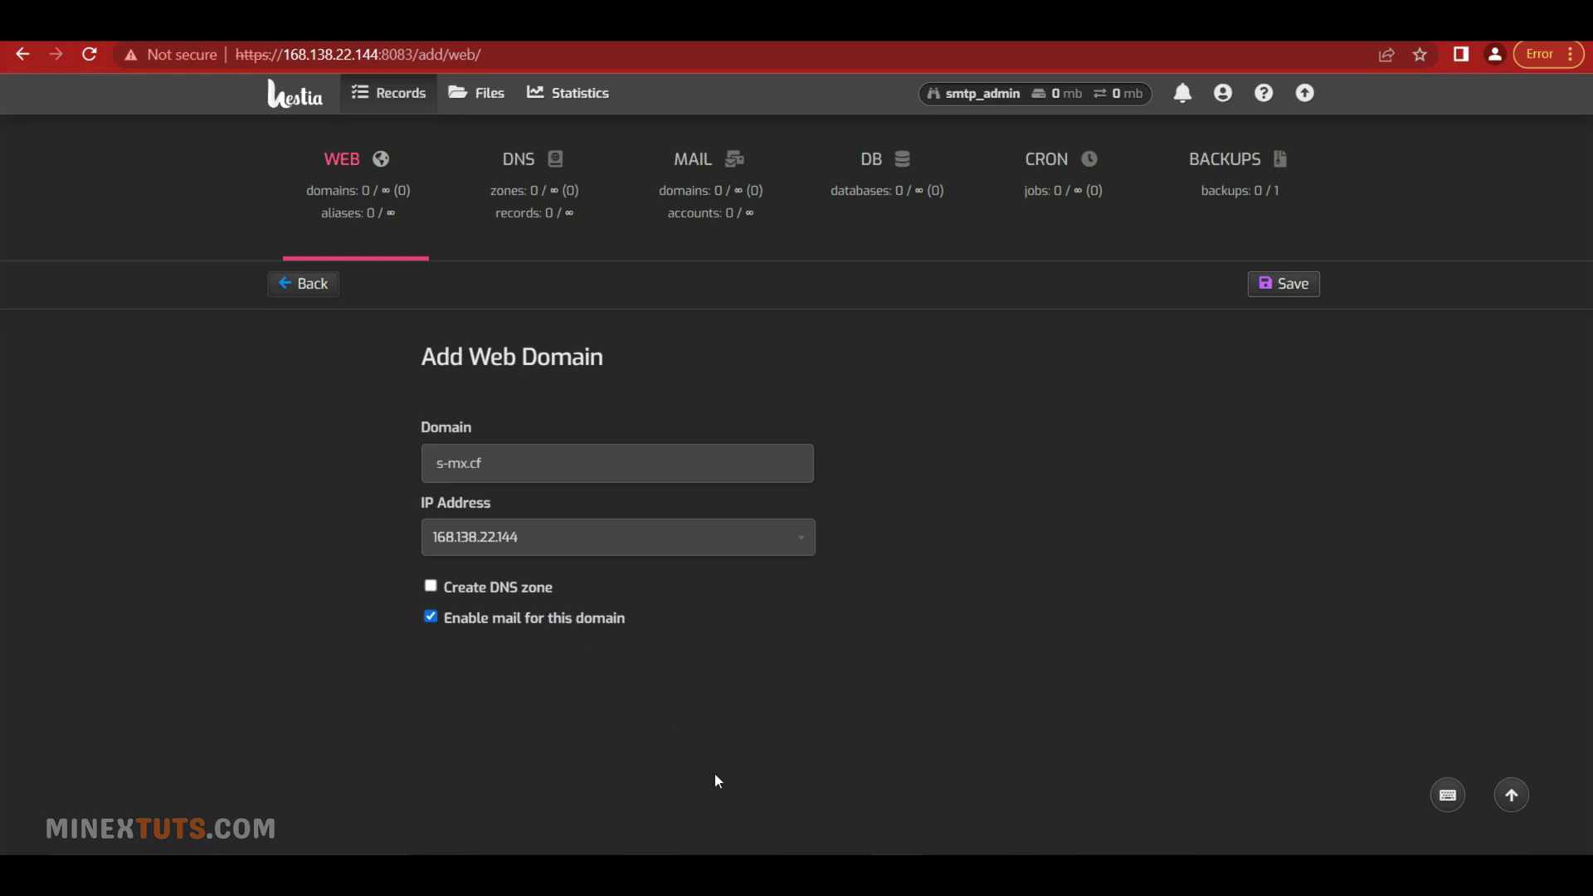
click(1308, 283)
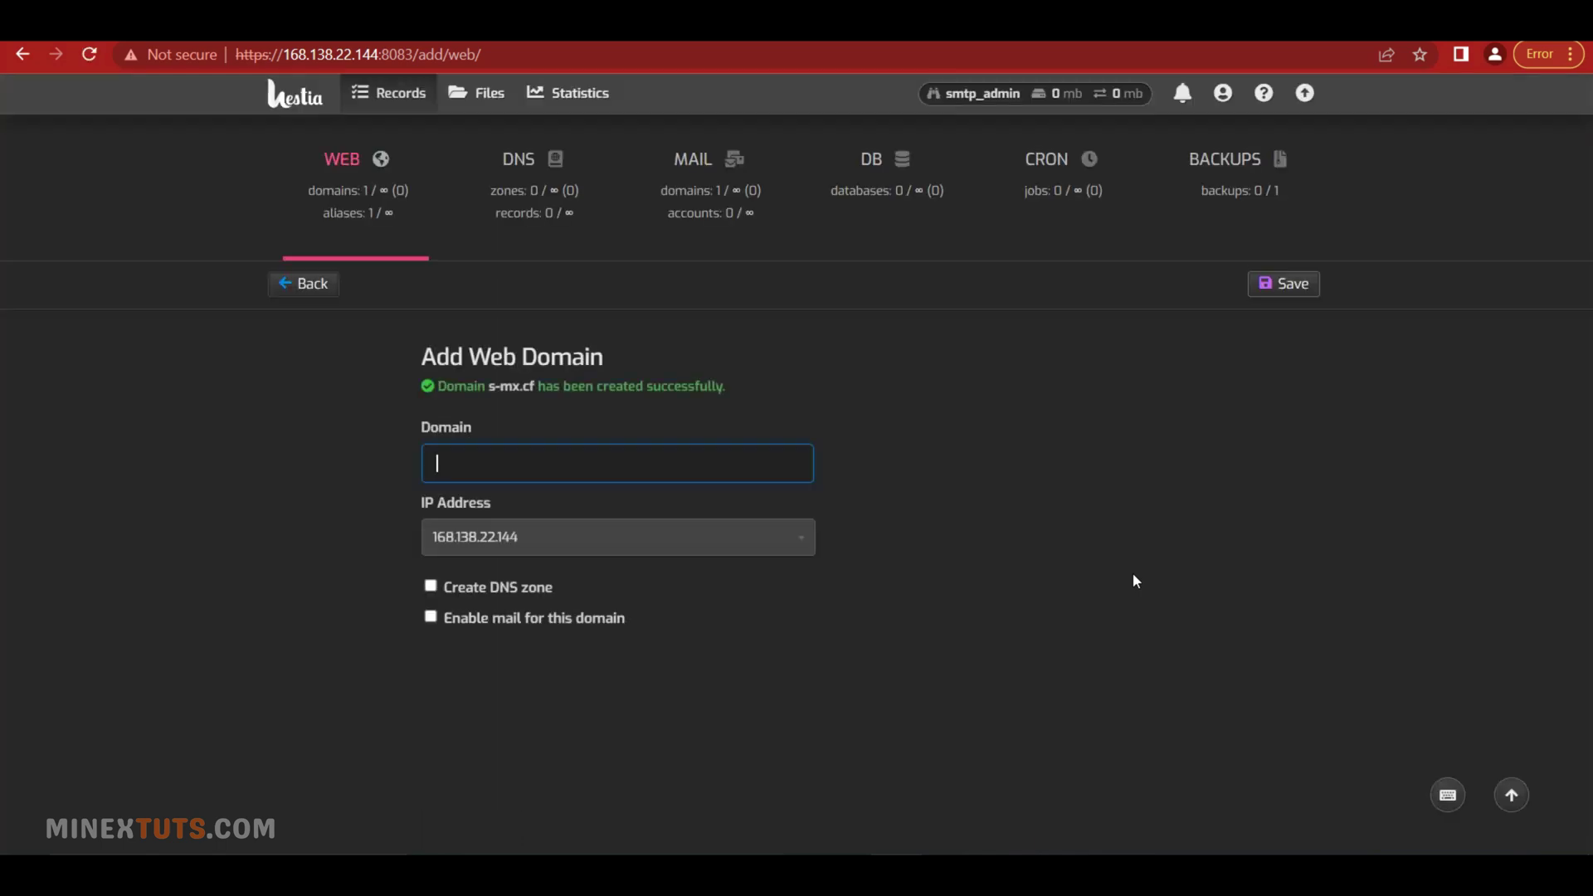
click(321, 283)
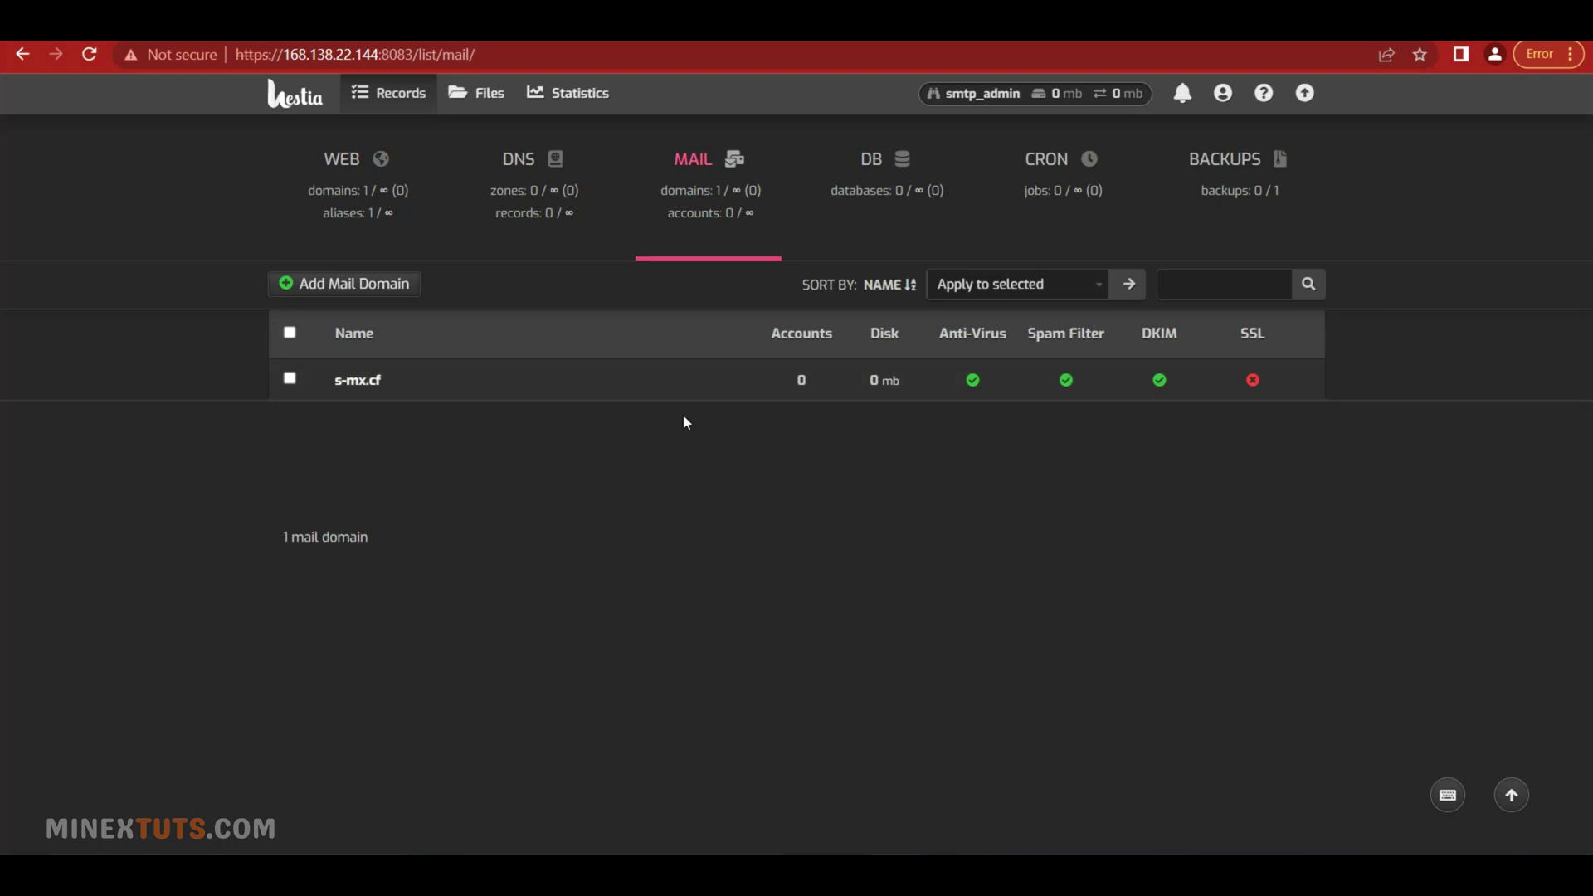
Show Hestia's generated DNS records (A, MX, SPF, DMARC, DKIM) for the s-mx.cf mail domain
mouse_move(669, 380)
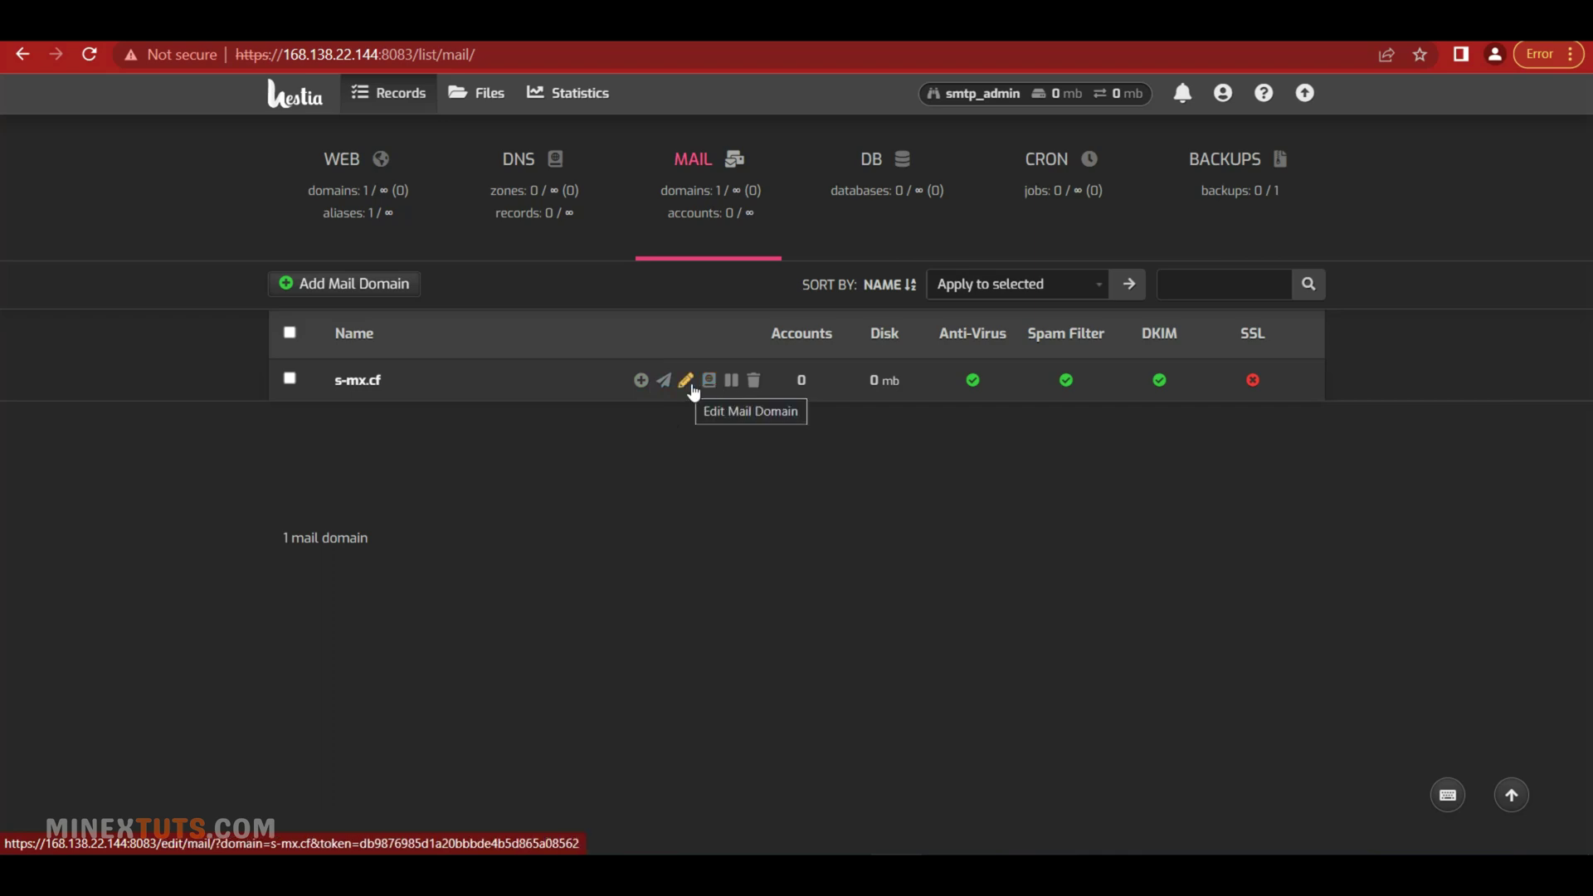
click(711, 390)
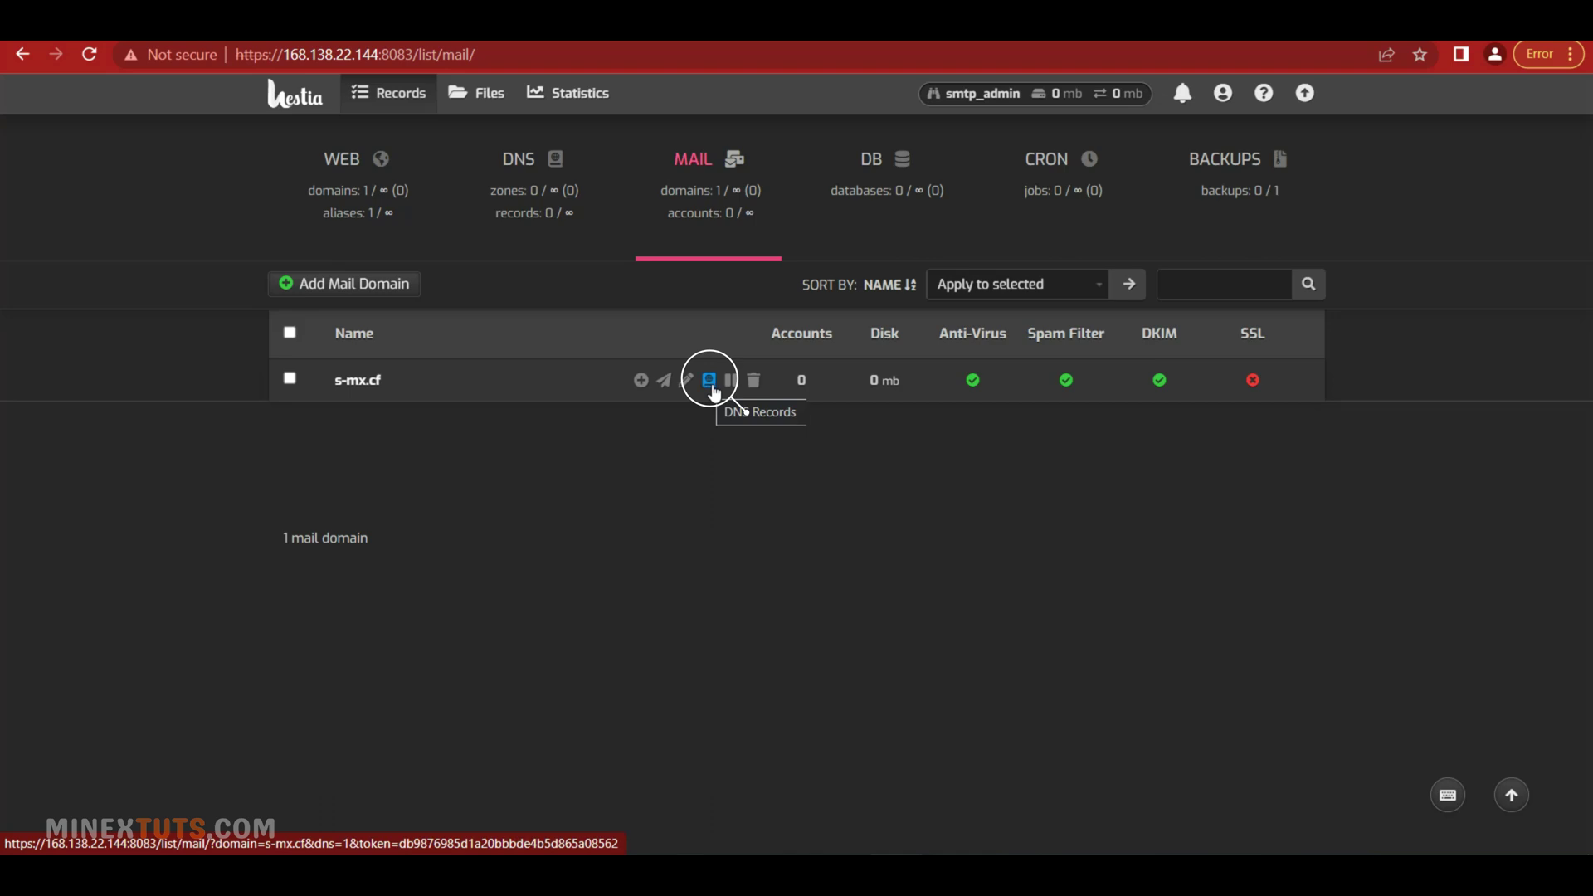
click(711, 384)
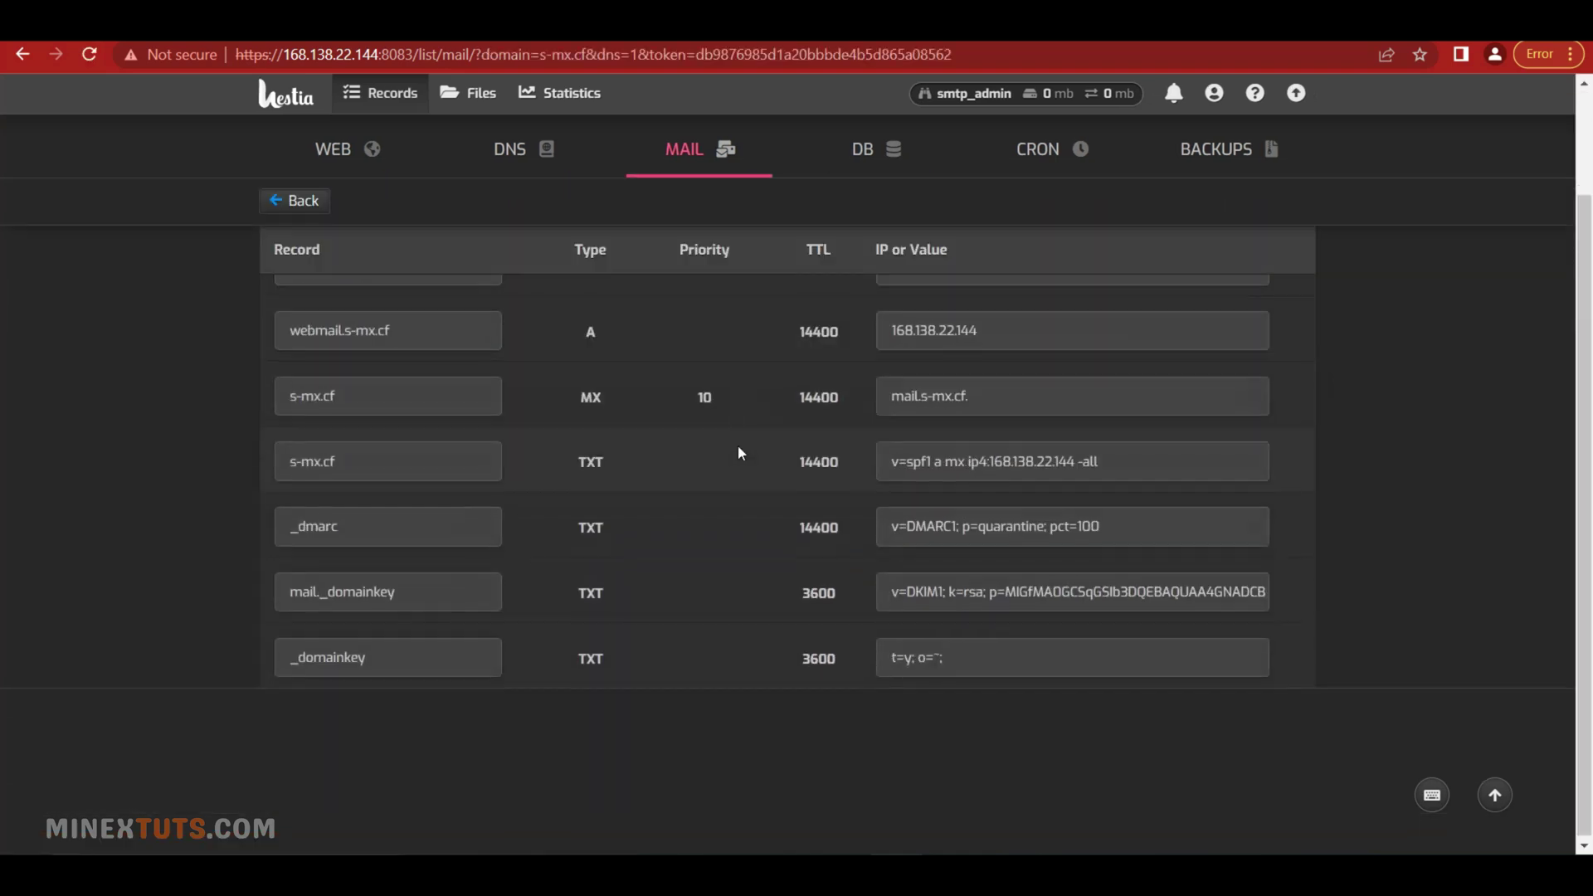
scroll(736, 446, up, 2)
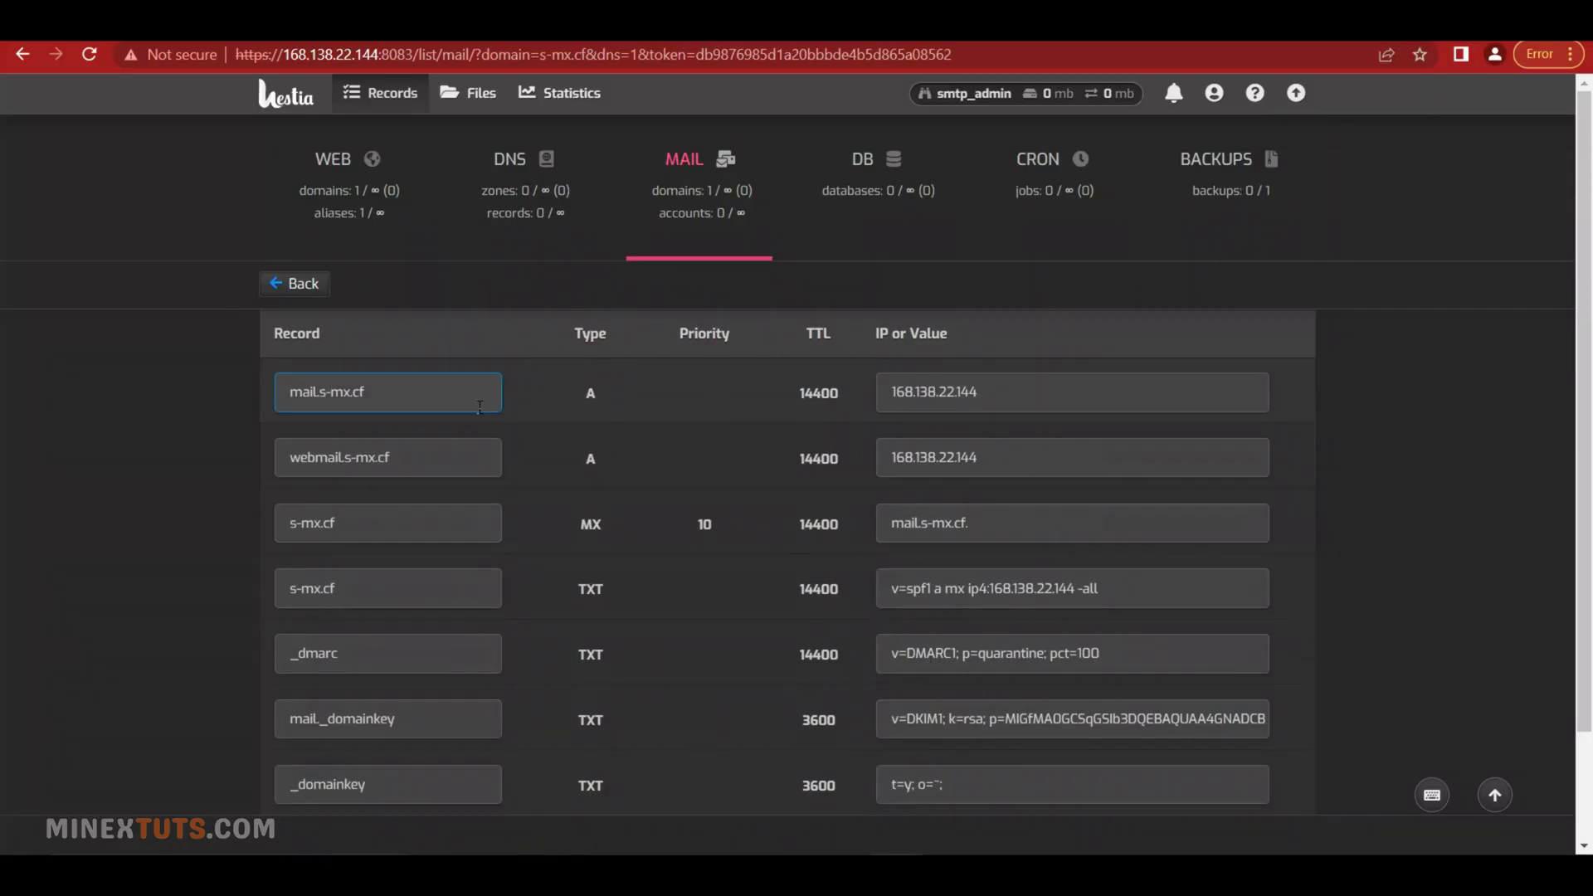
Add a DNS-only A record for mail.s-mx.cf pointing to 168.138.22.144, copied from Hestia
click(473, 448)
drag(415, 396, 249, 401)
key(ctrl+c)
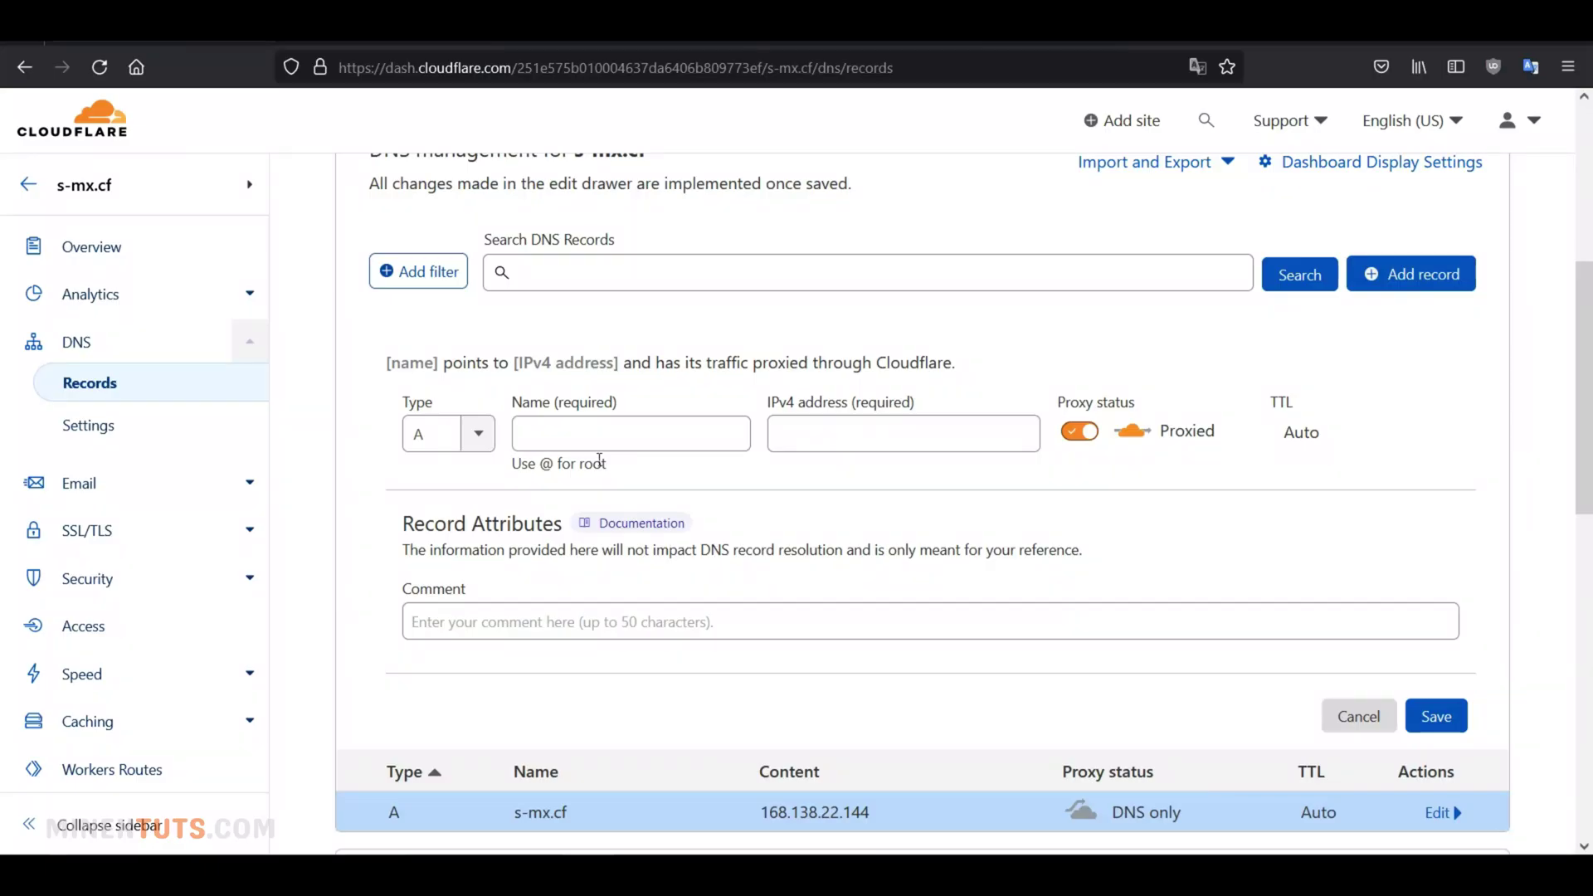
click(589, 433)
key(ctrl+v)
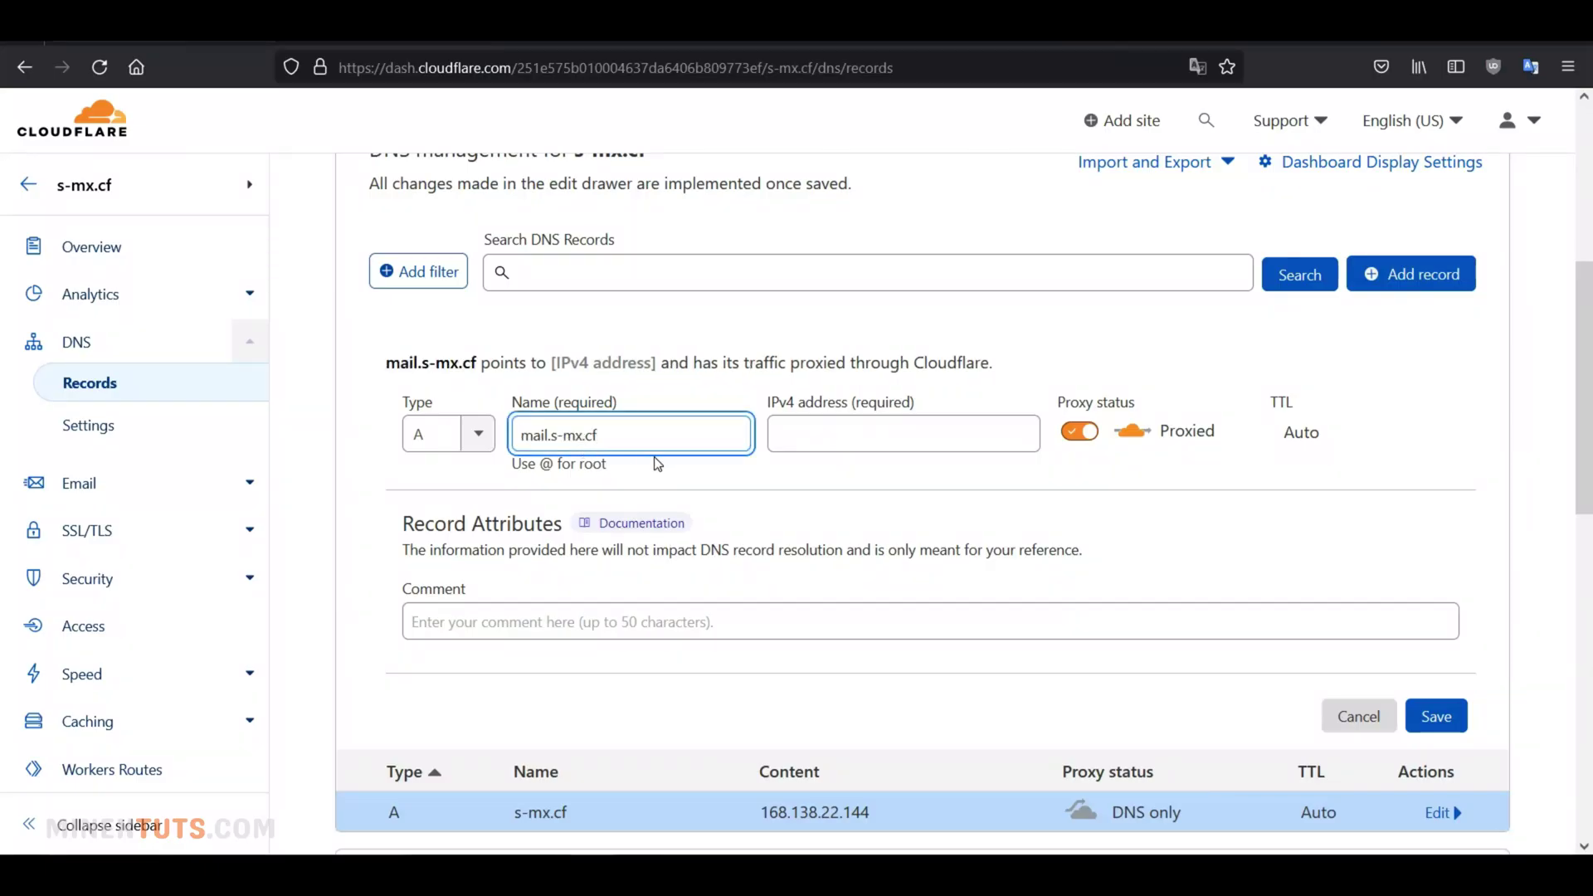
click(1078, 431)
click(908, 438)
click(730, 811)
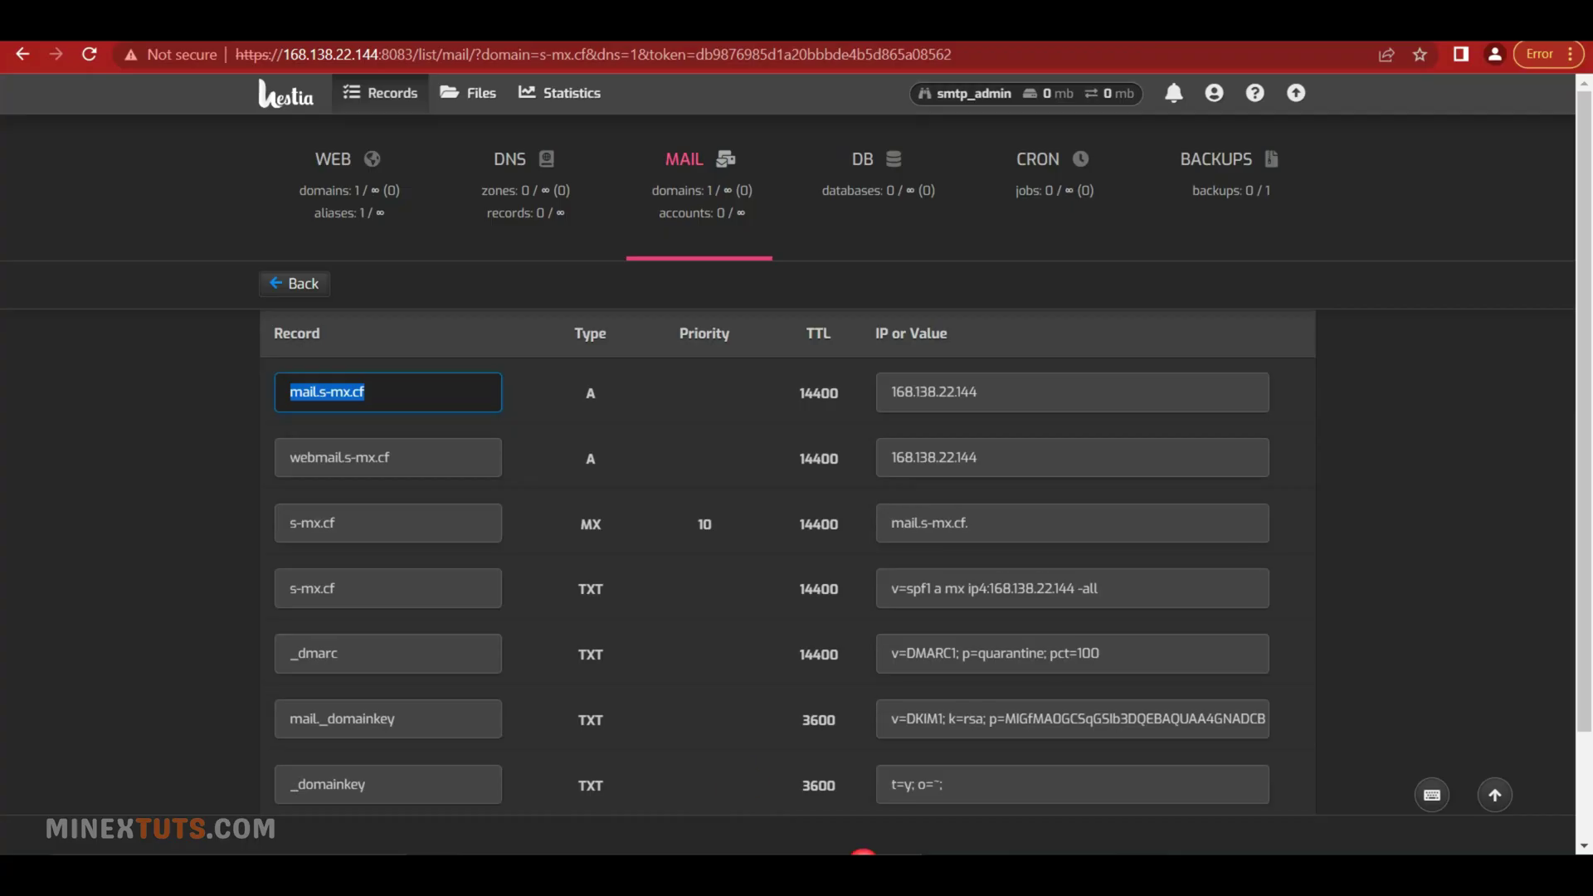
triple_click(1026, 402)
key(ctrl+c)
key(alt+Tab)
key(ctrl+v)
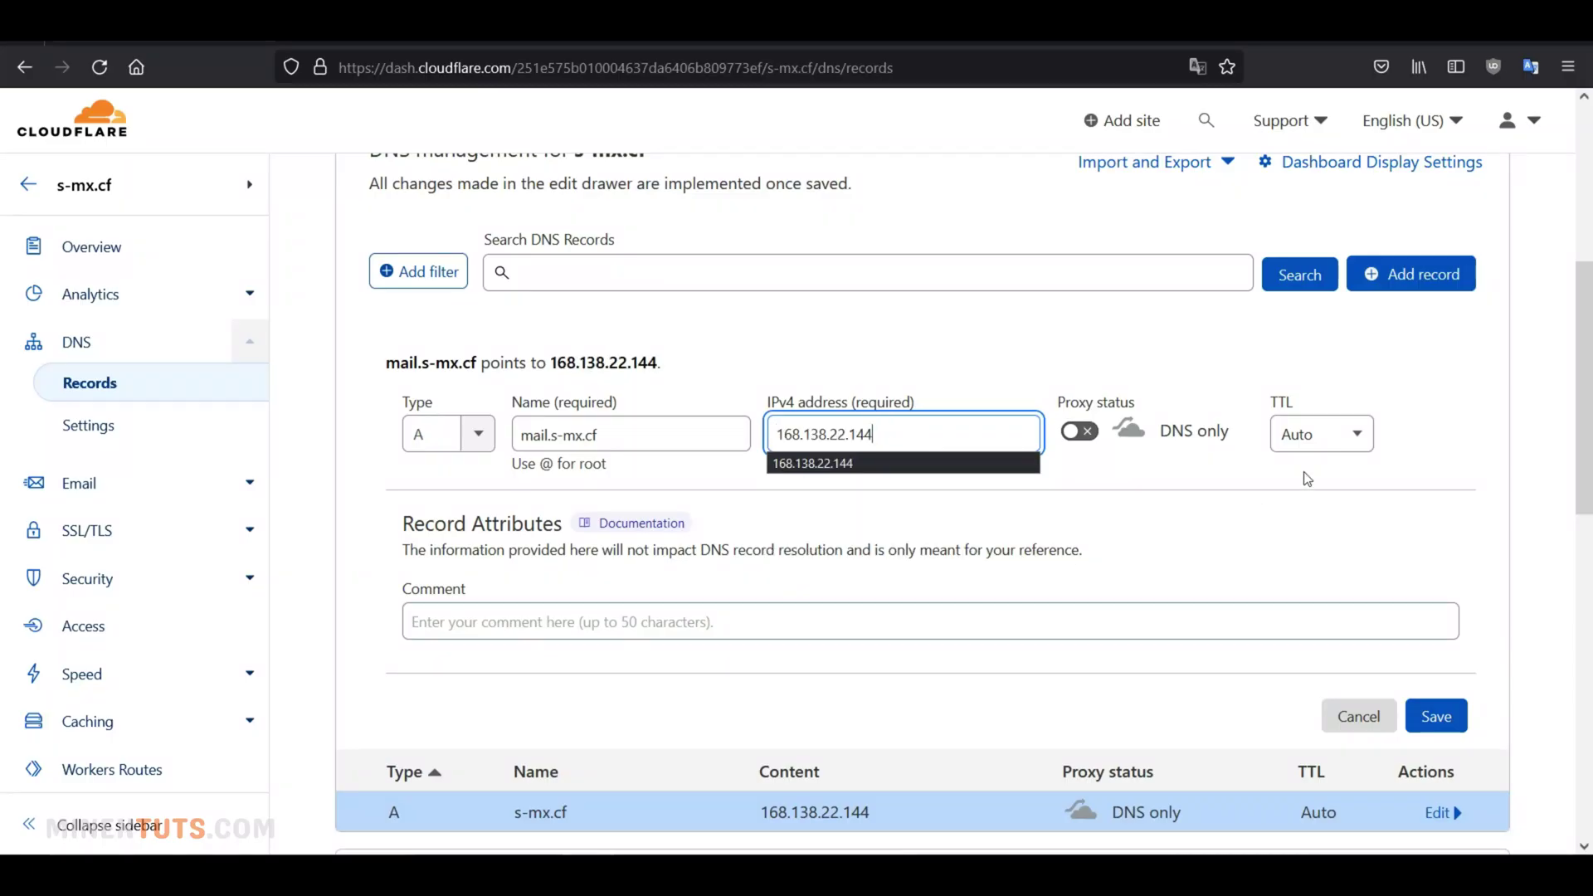
click(1436, 716)
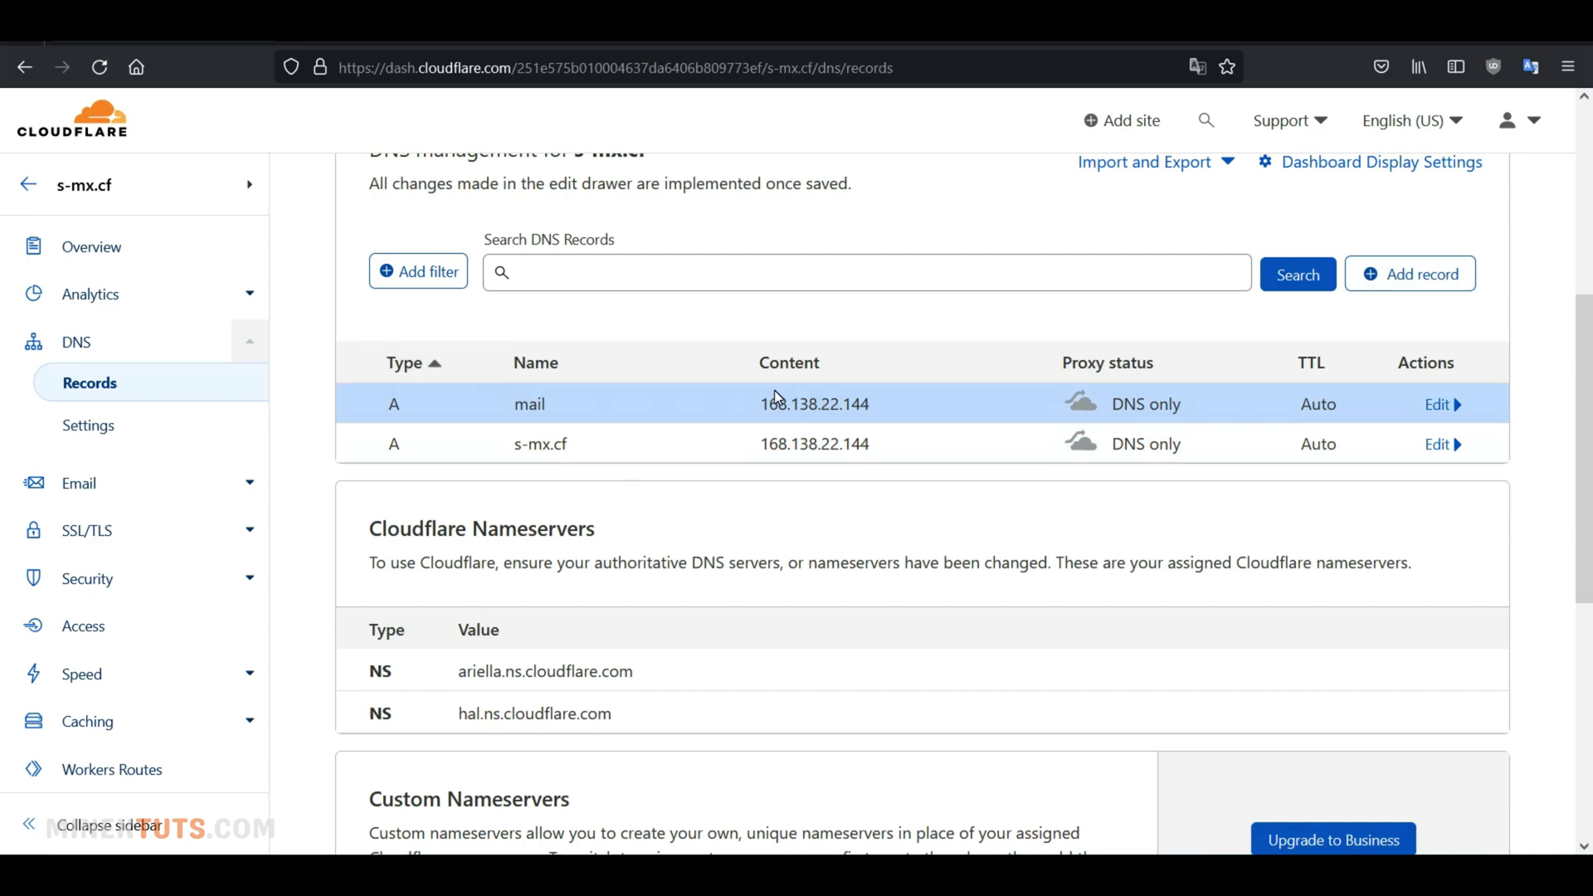
Add a DNS-only A record for webmail.s-mx.cf pointing to 168.138.22.144
click(796, 796)
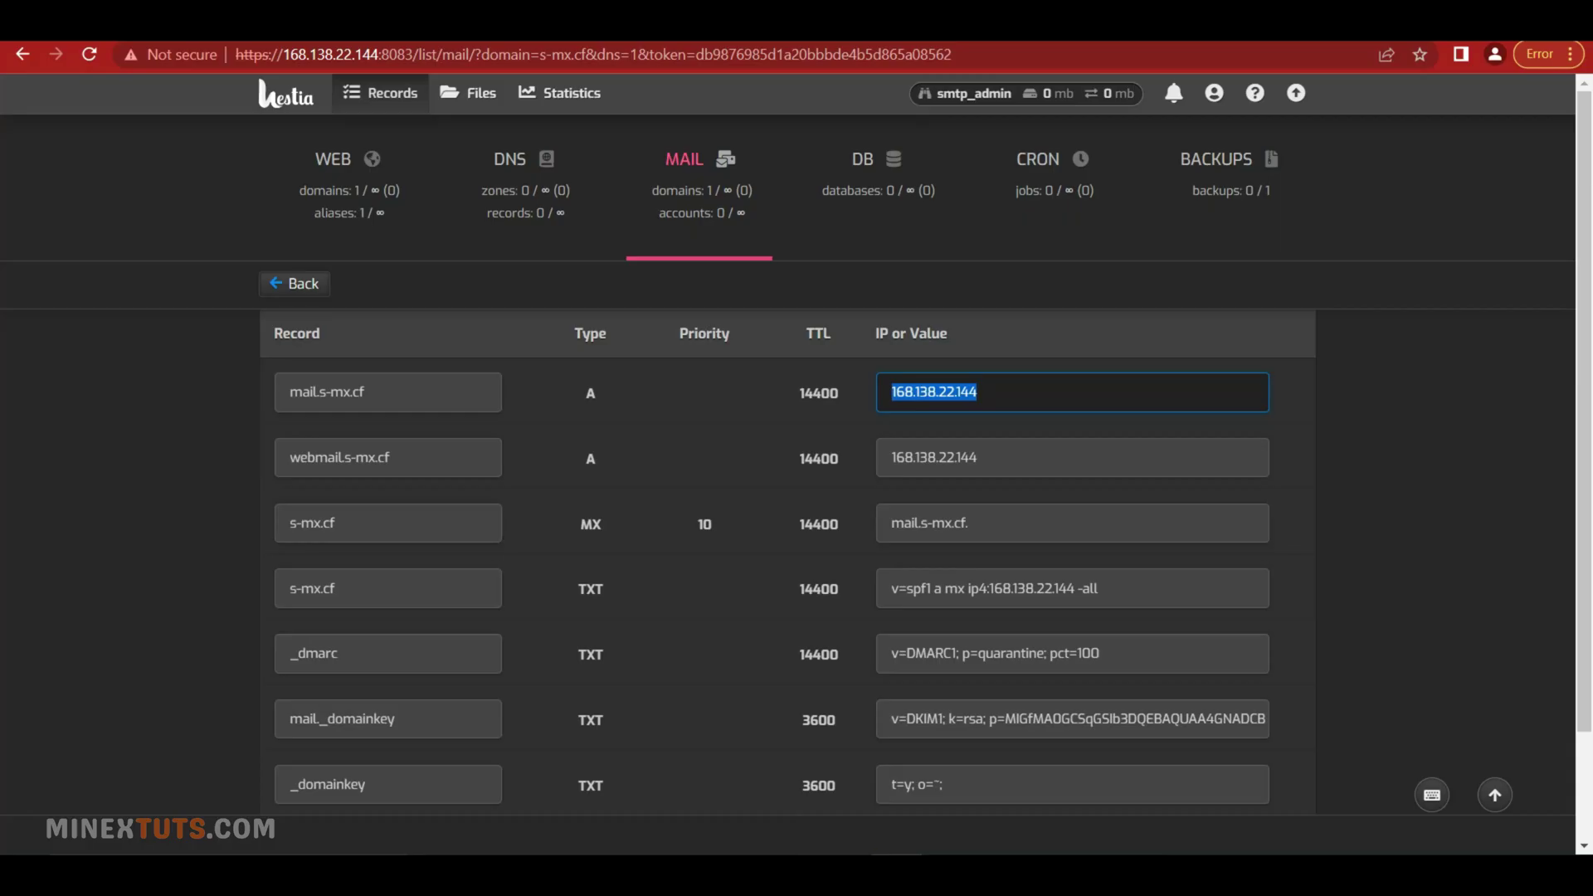
triple_click(427, 471)
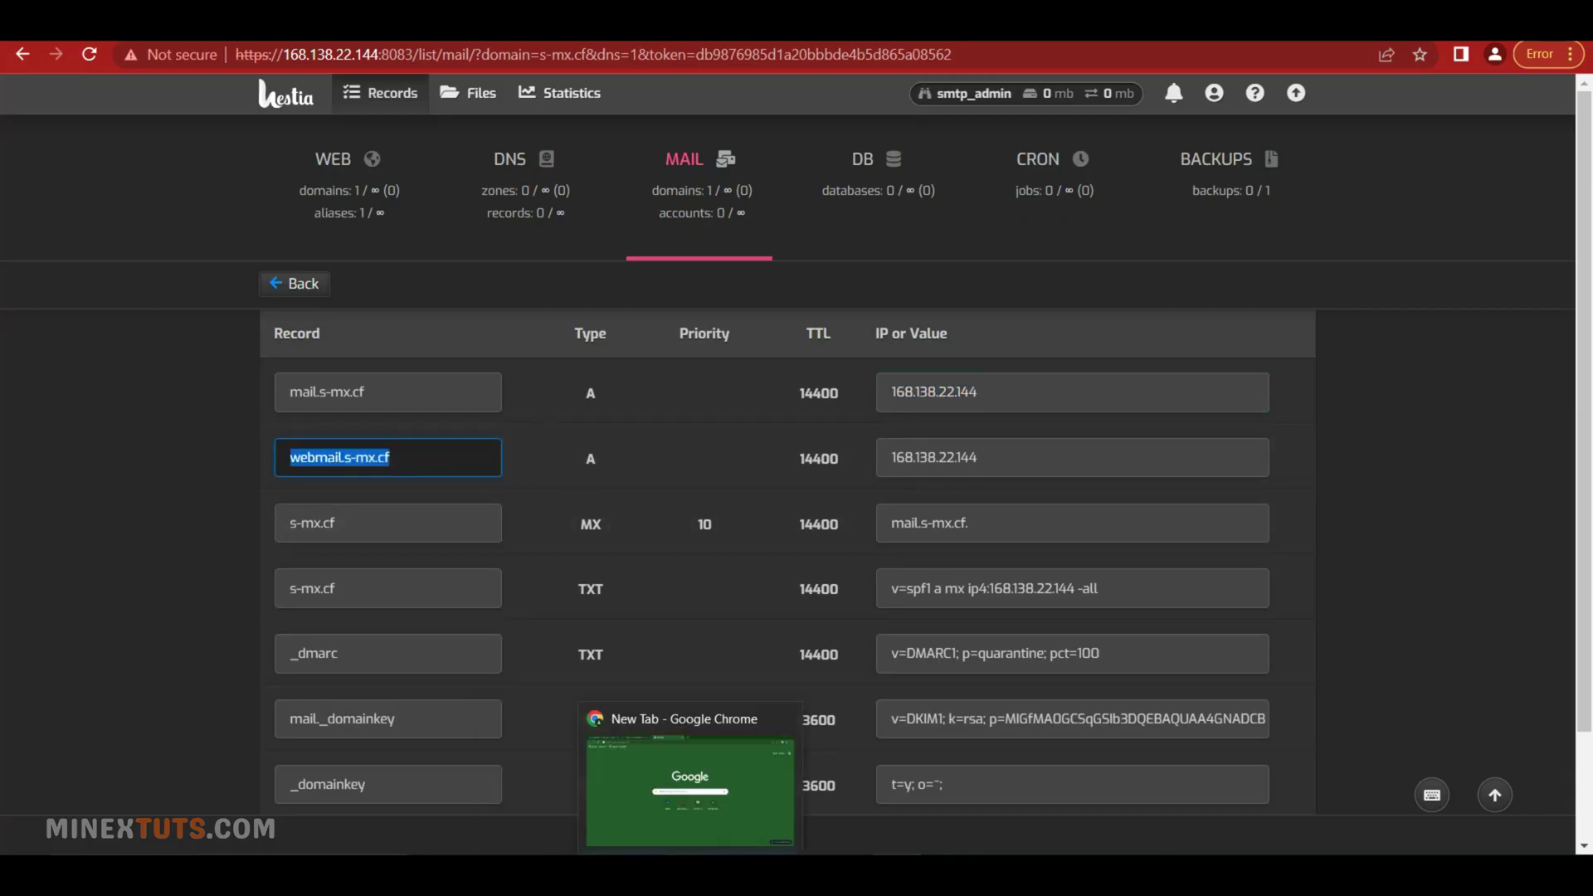
click(796, 797)
click(1446, 289)
key(ctrl+v)
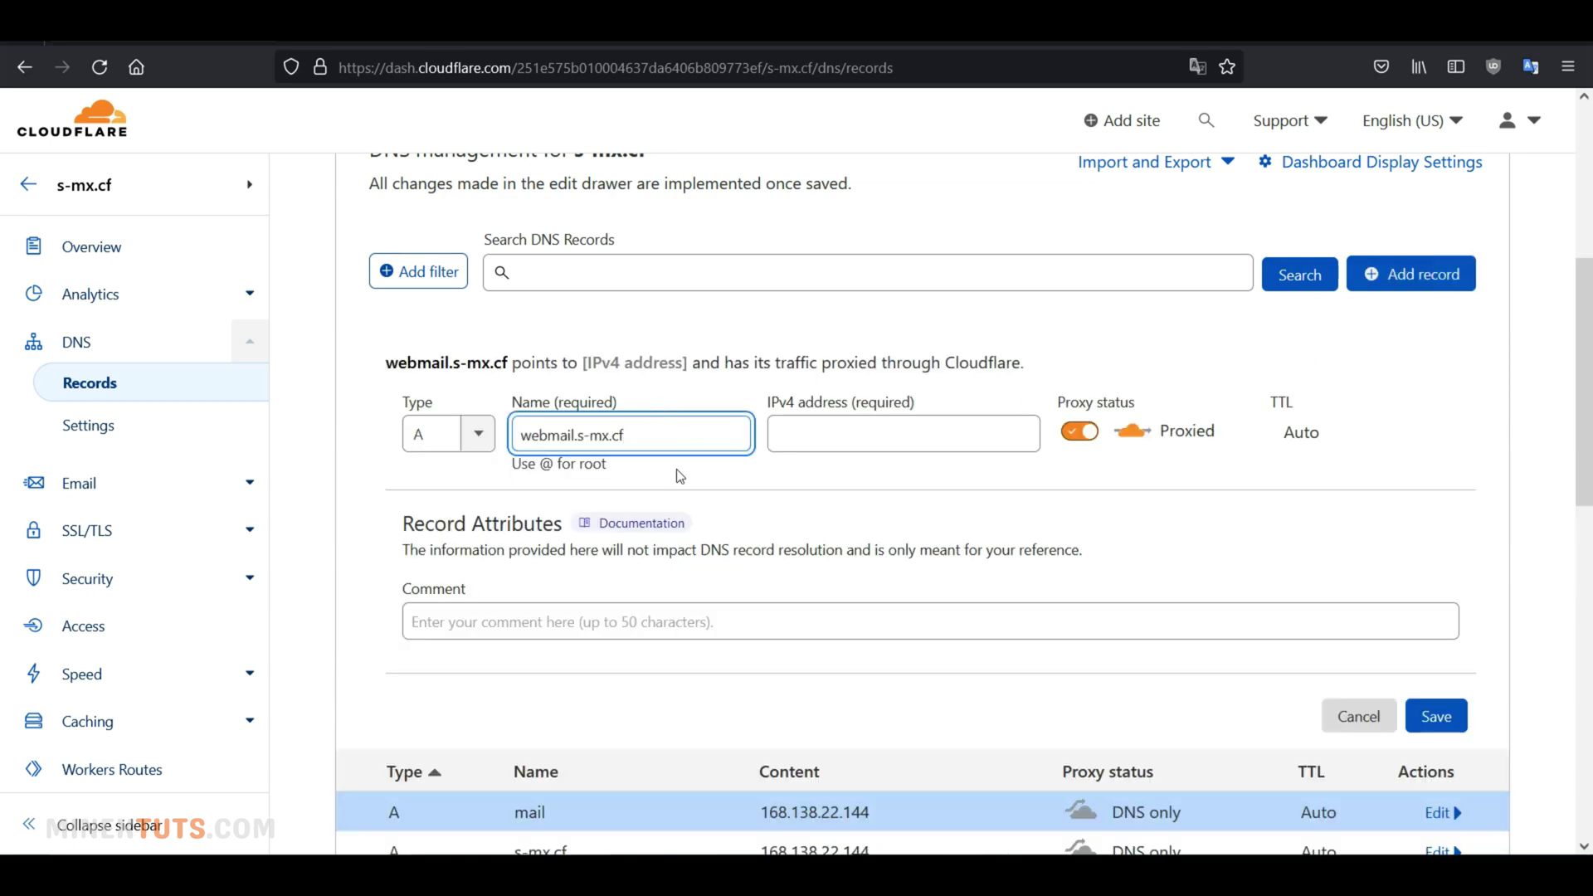
triple_click(825, 813)
key(ctrl+c)
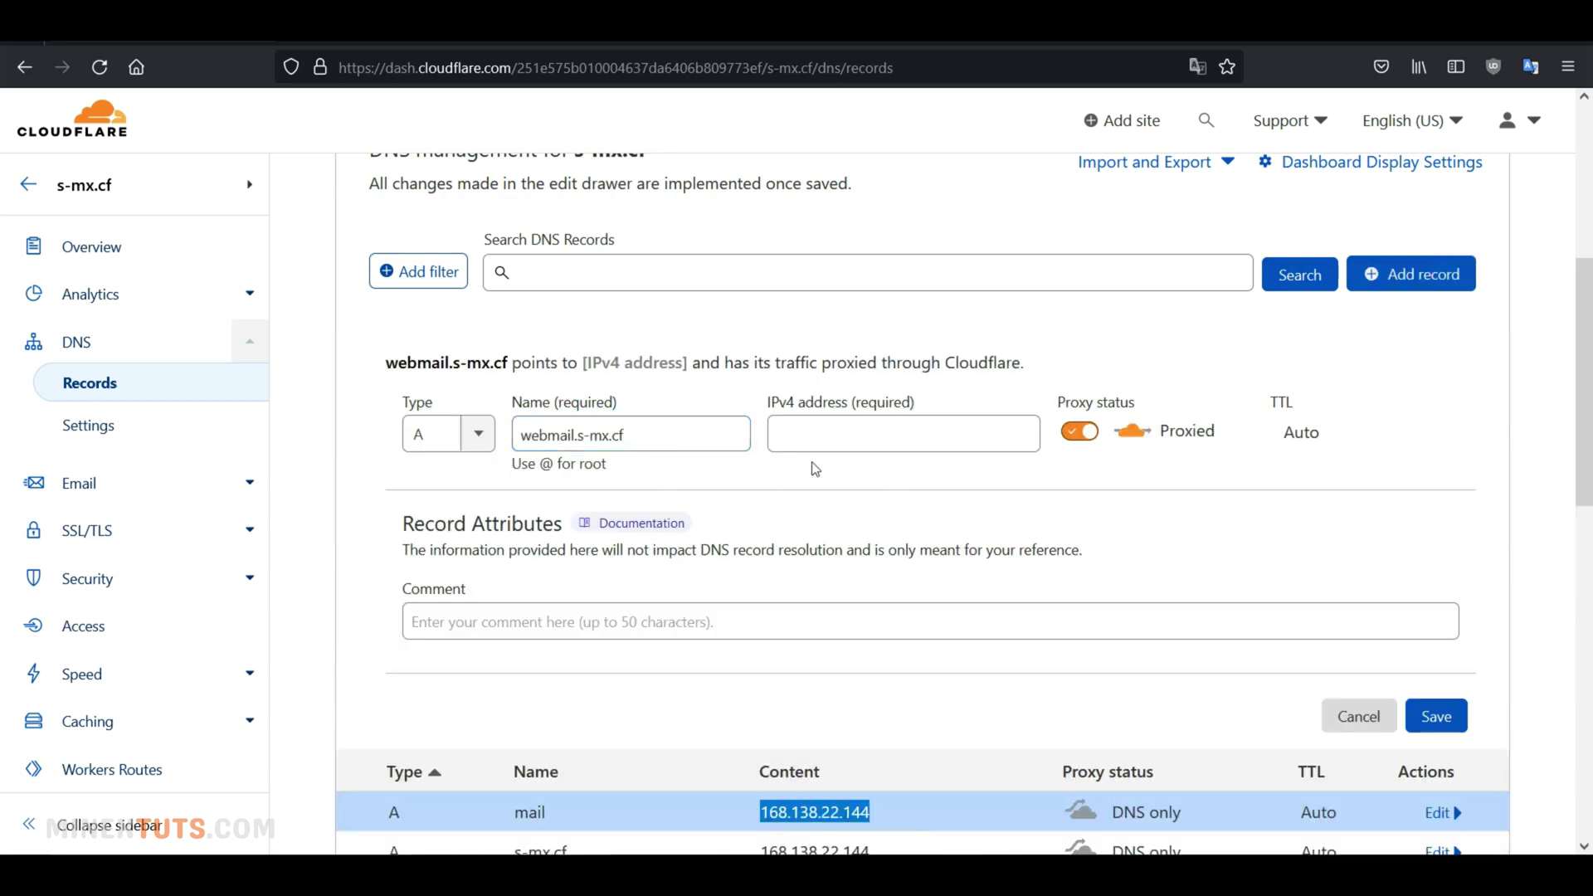
click(830, 436)
key(ctrl+v)
click(1079, 430)
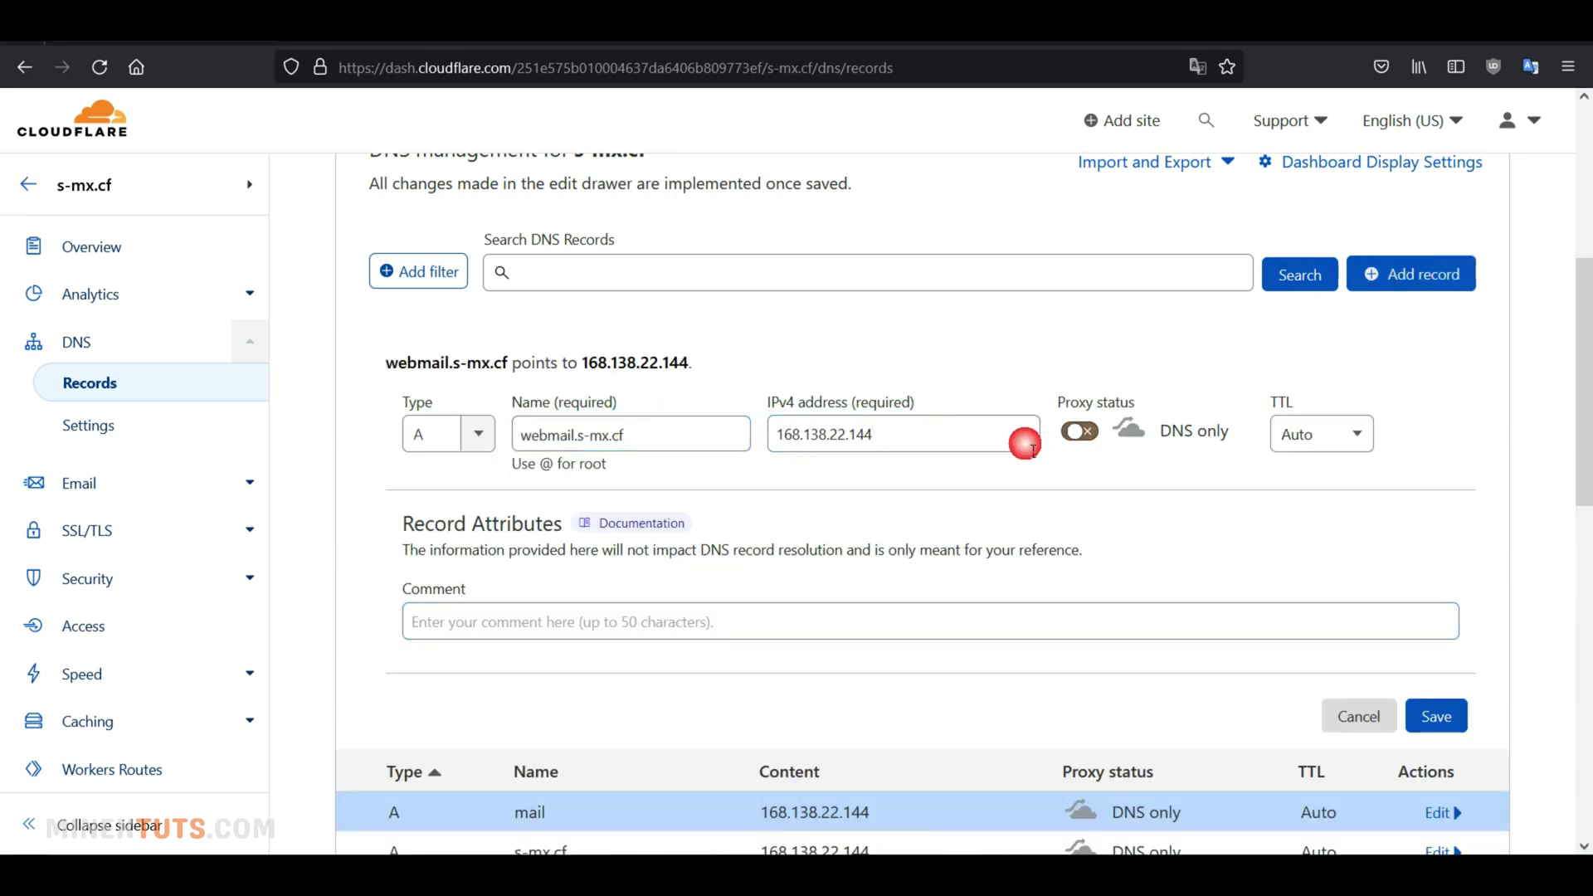
click(1436, 716)
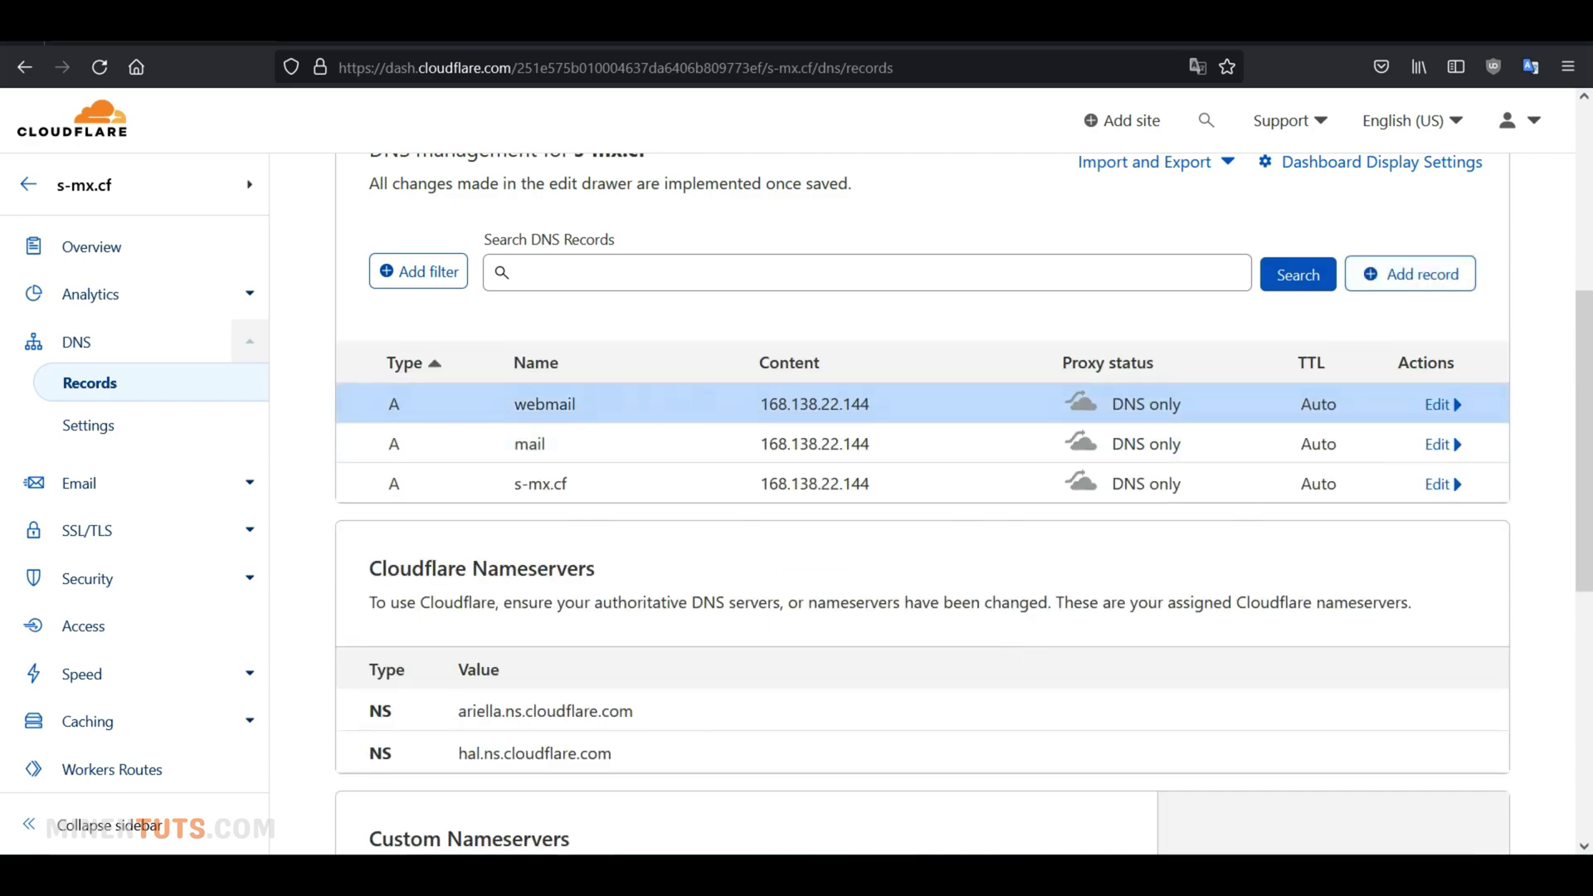
Select the MX record's name s-mx.cf in Hestia's DNS records list
key(alt+Tab)
scroll(580, 600, down, 1)
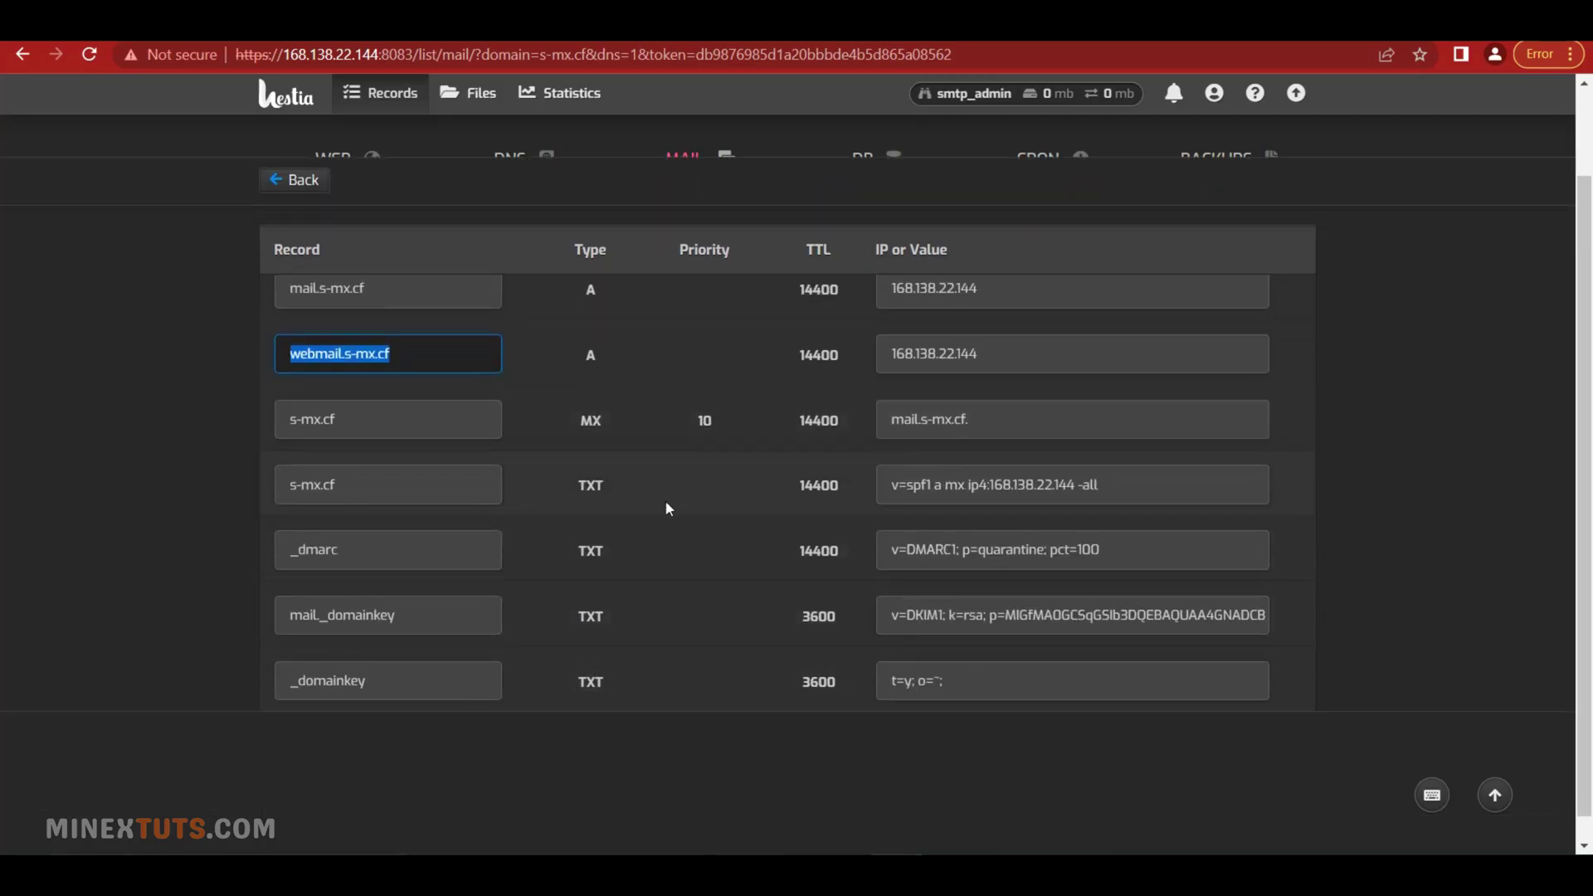
scroll(666, 508, up, 1)
triple_click(417, 546)
key(alt+Tab)
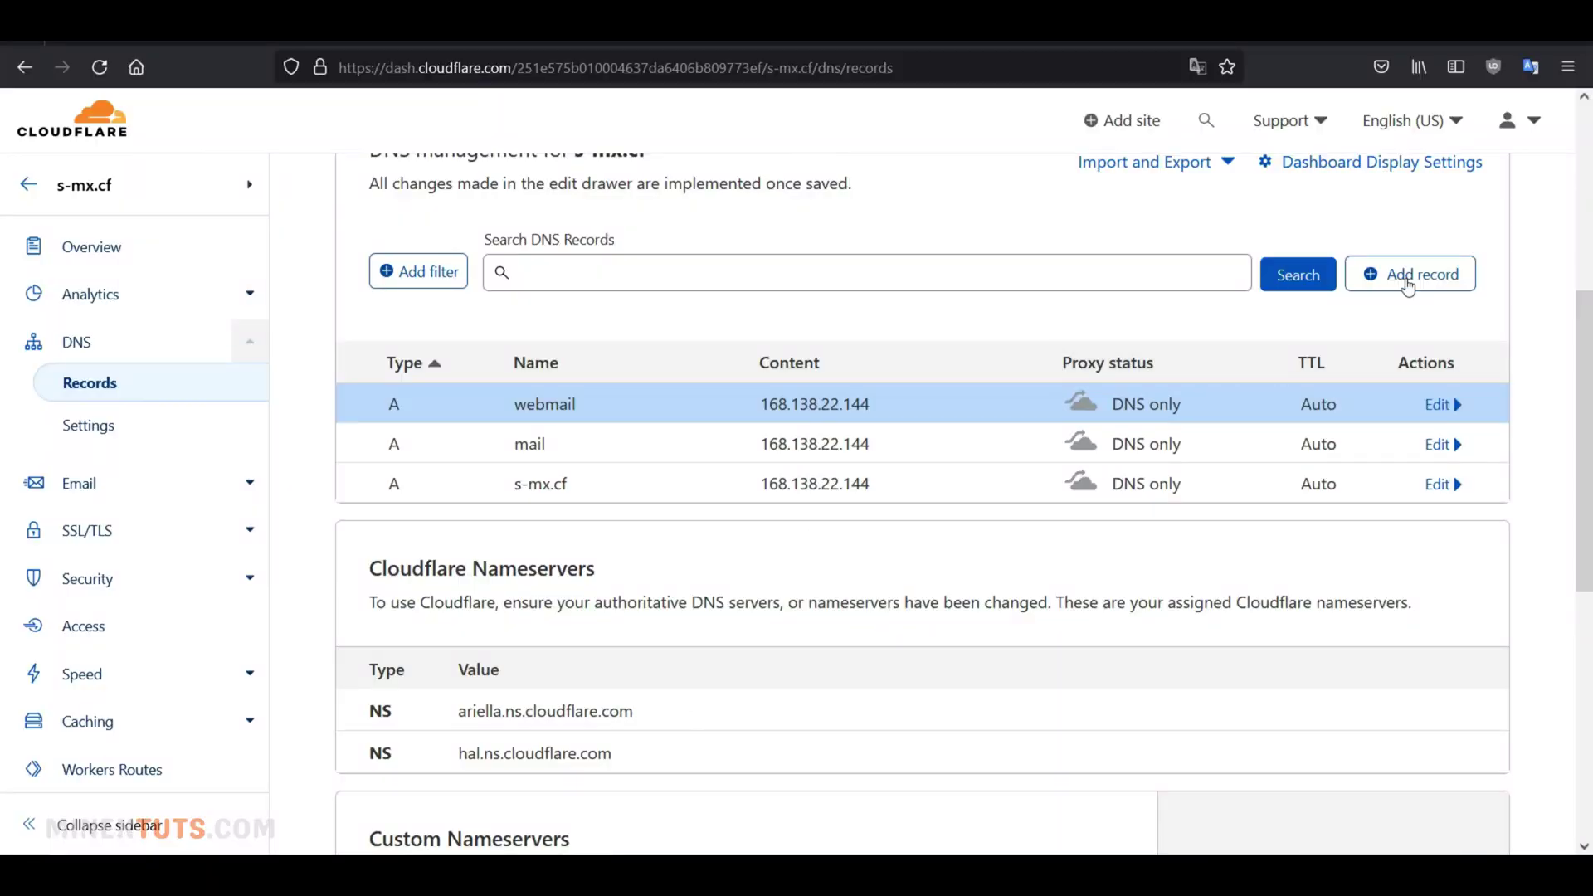
Start a new MX record in Cloudflare named s-mx.cf
click(1408, 285)
click(473, 431)
scroll(439, 581, down, 3)
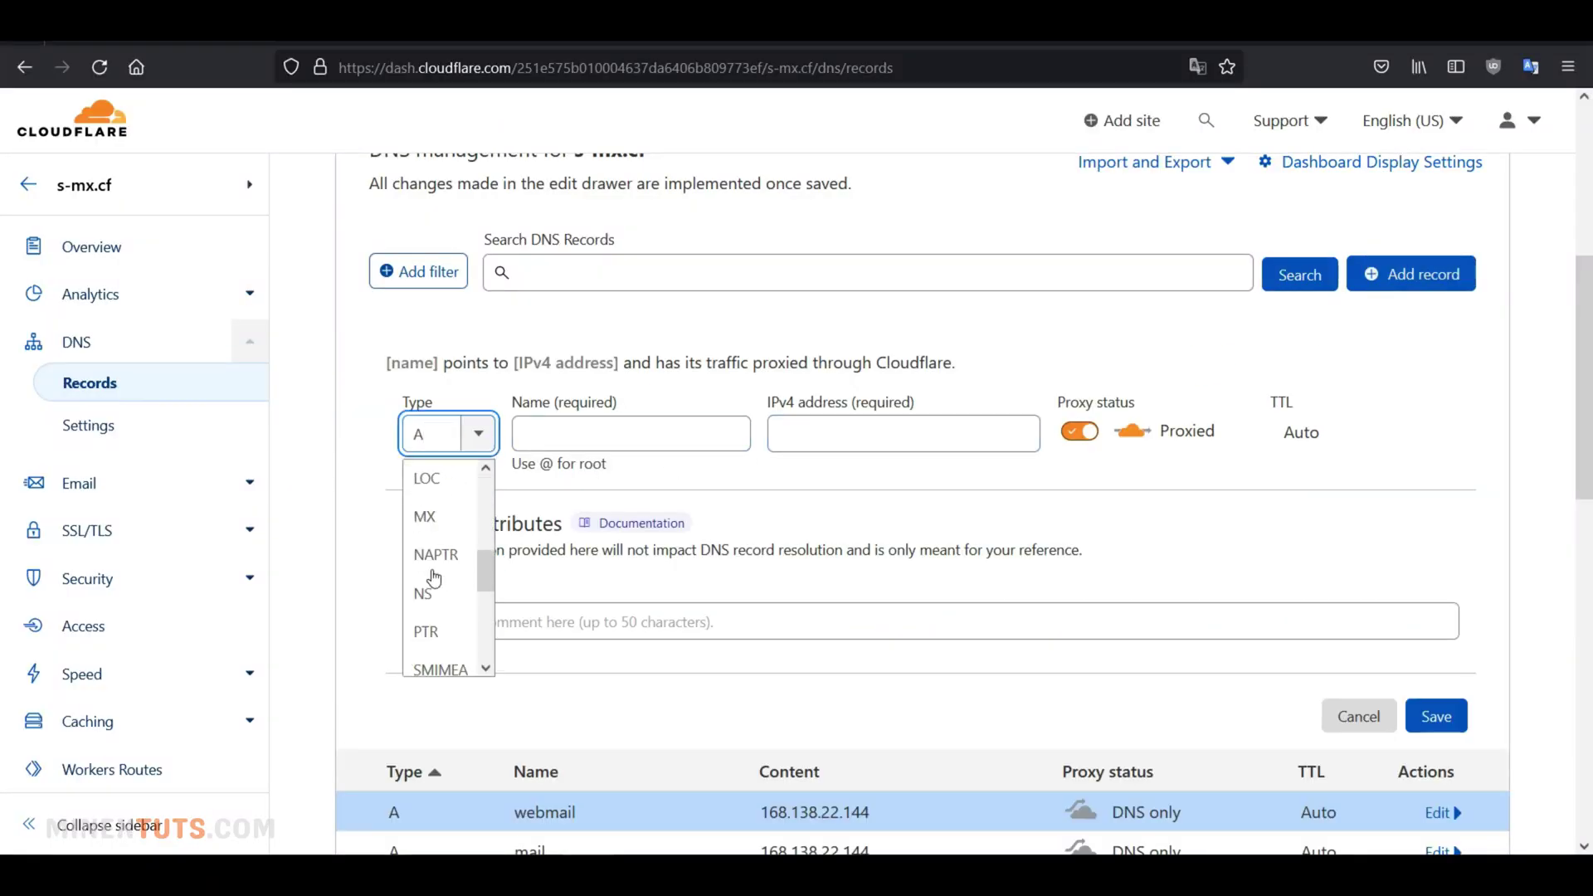
scroll(433, 579, up, 1)
click(436, 598)
click(676, 434)
key(ctrl+v)
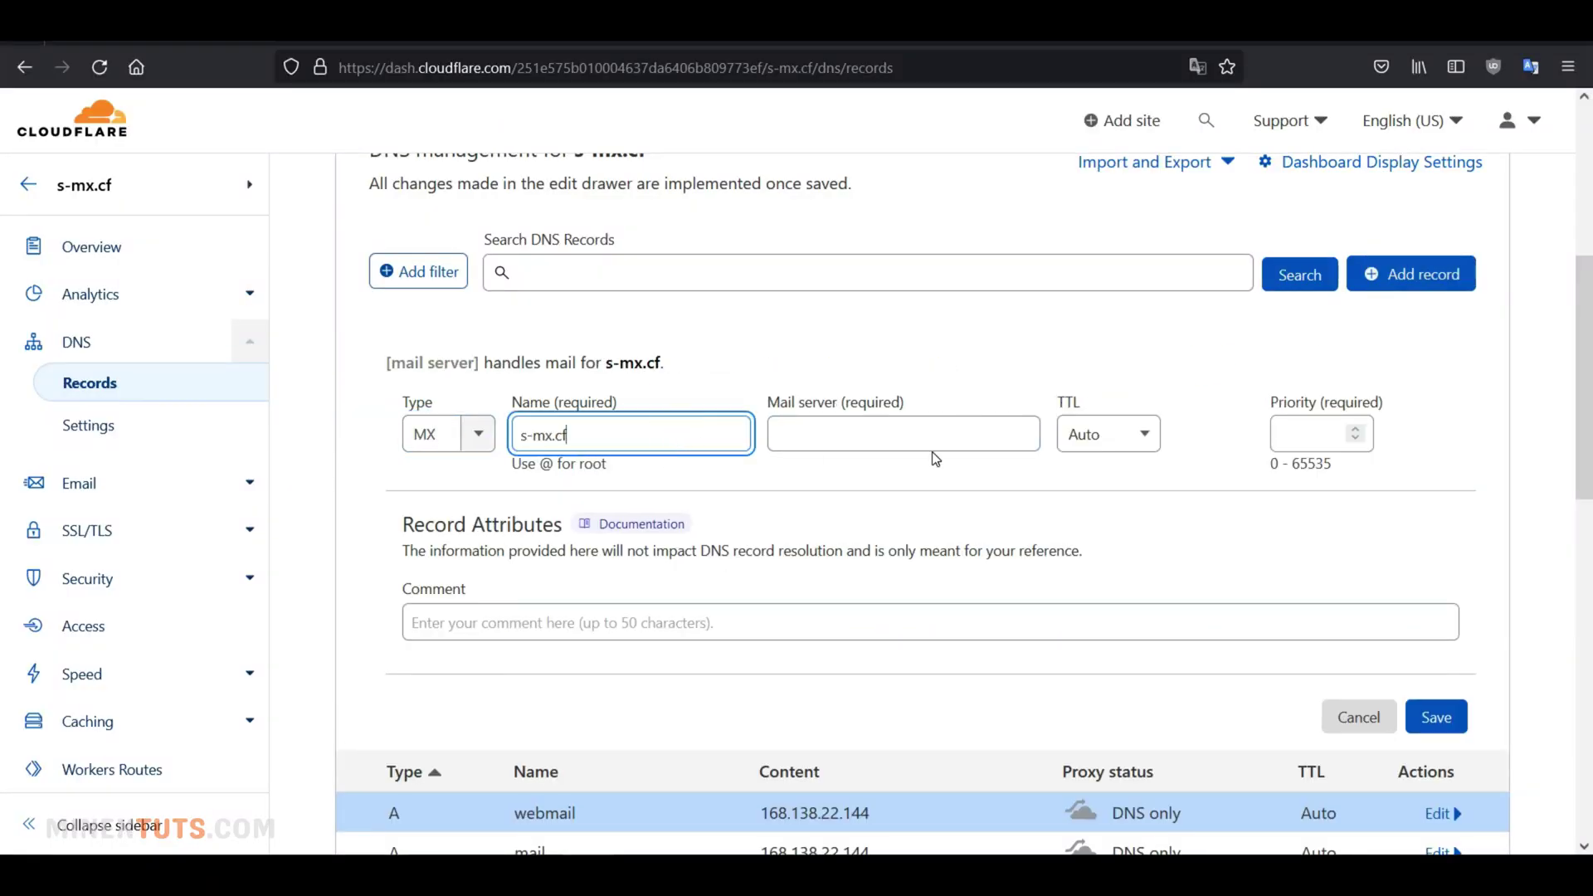
Point the MX record to mail.s-mx.cf with priority 10 and save it
click(909, 442)
key(alt+Tab)
click(1008, 535)
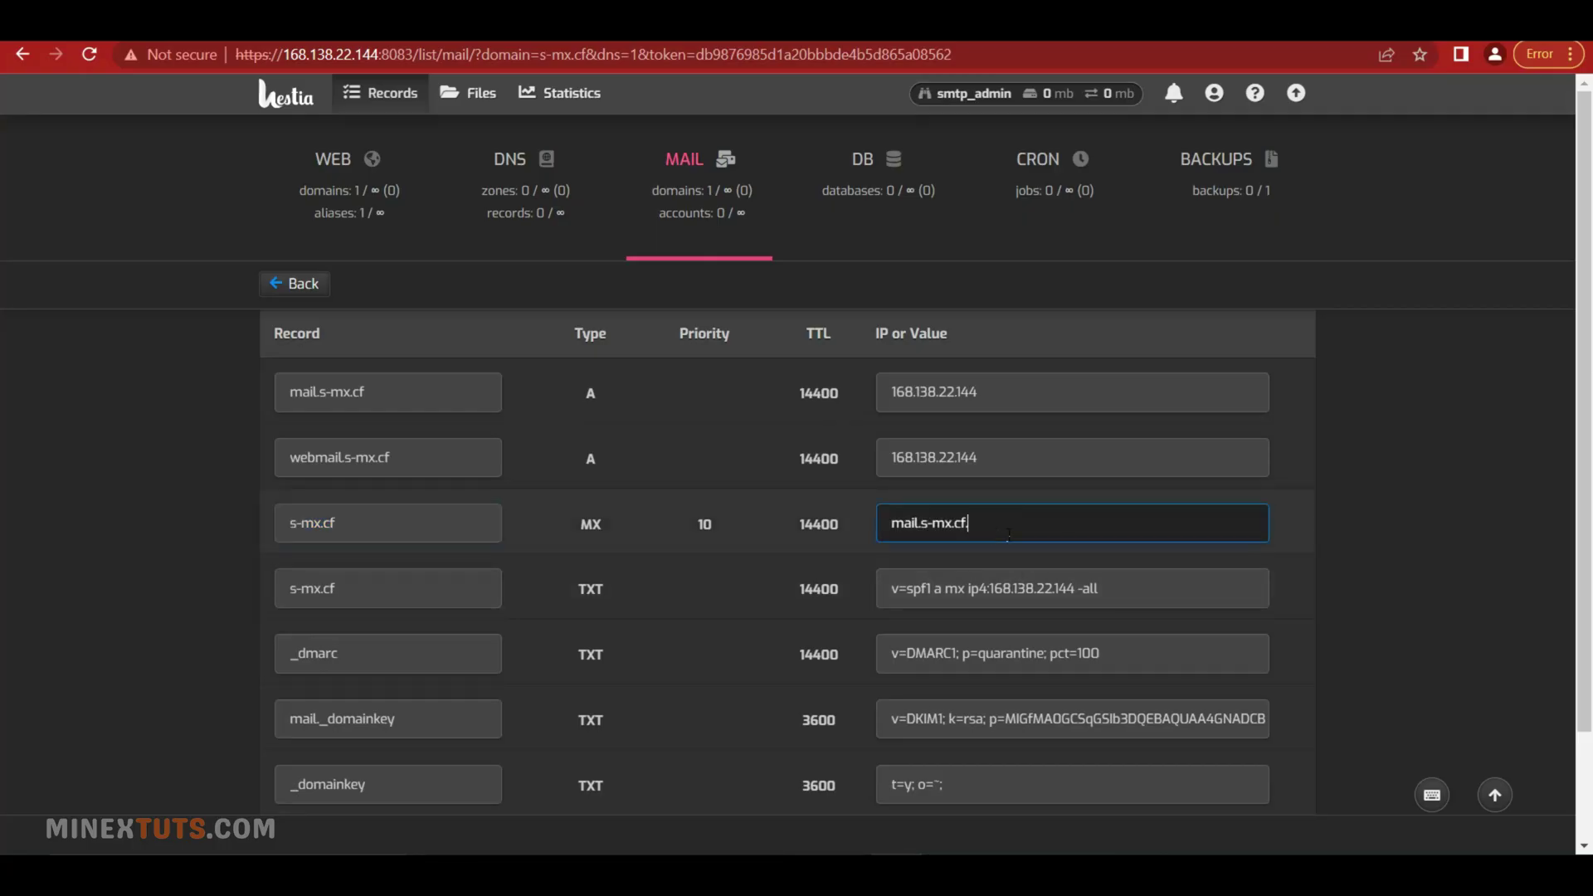
key(ctrl+a)
key(ctrl+c)
key(alt+Tab)
key(ctrl+v)
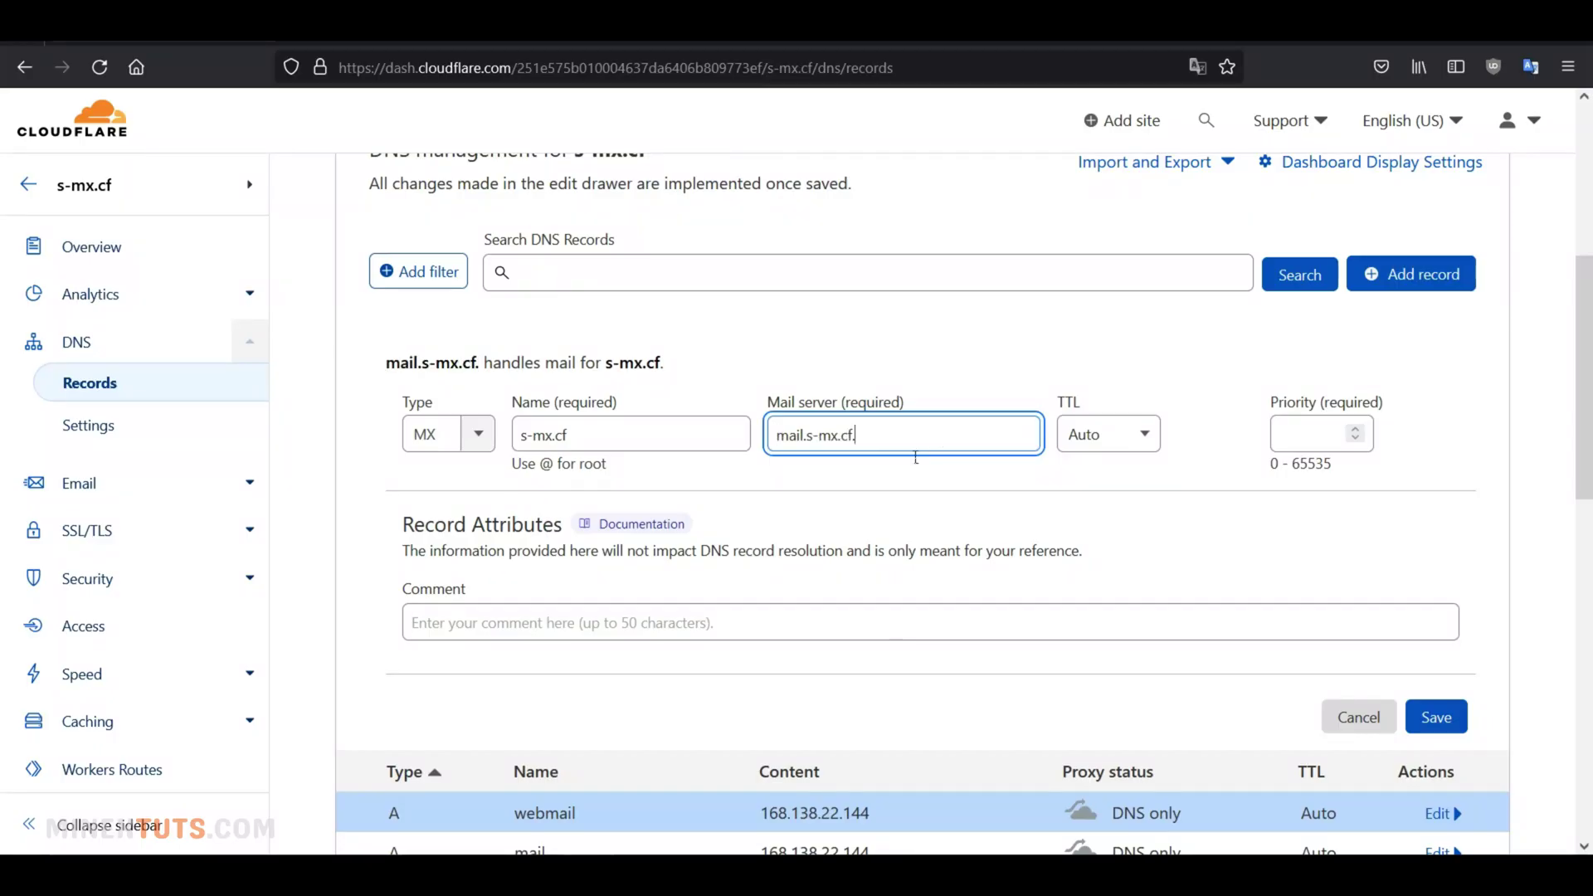
key(Tab)
key(Tab)
text(10)
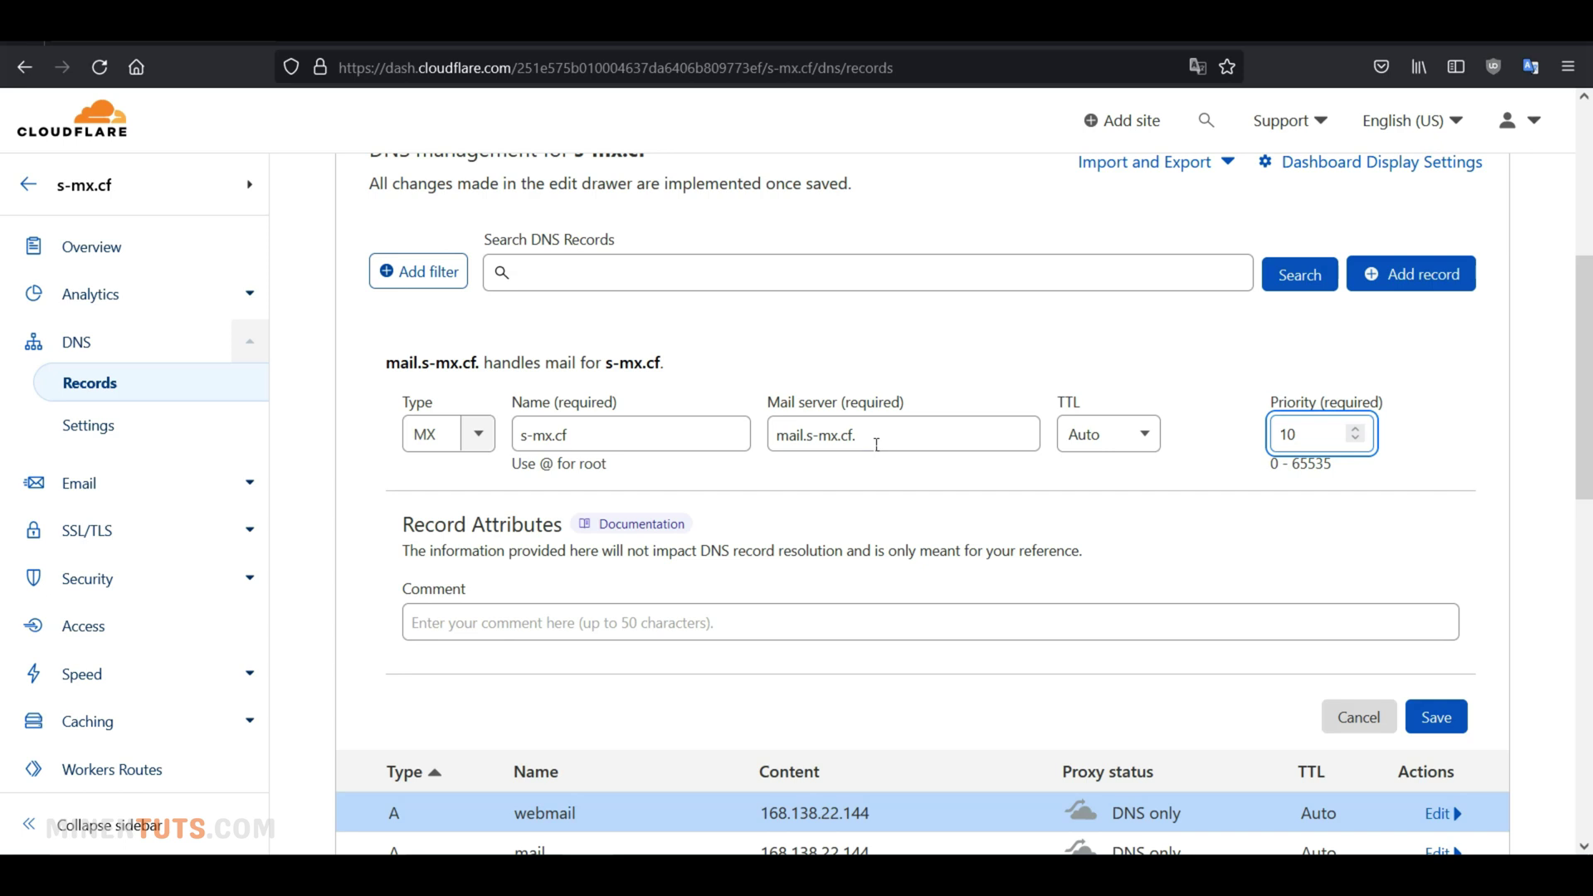
click(876, 445)
key(BackSpace)
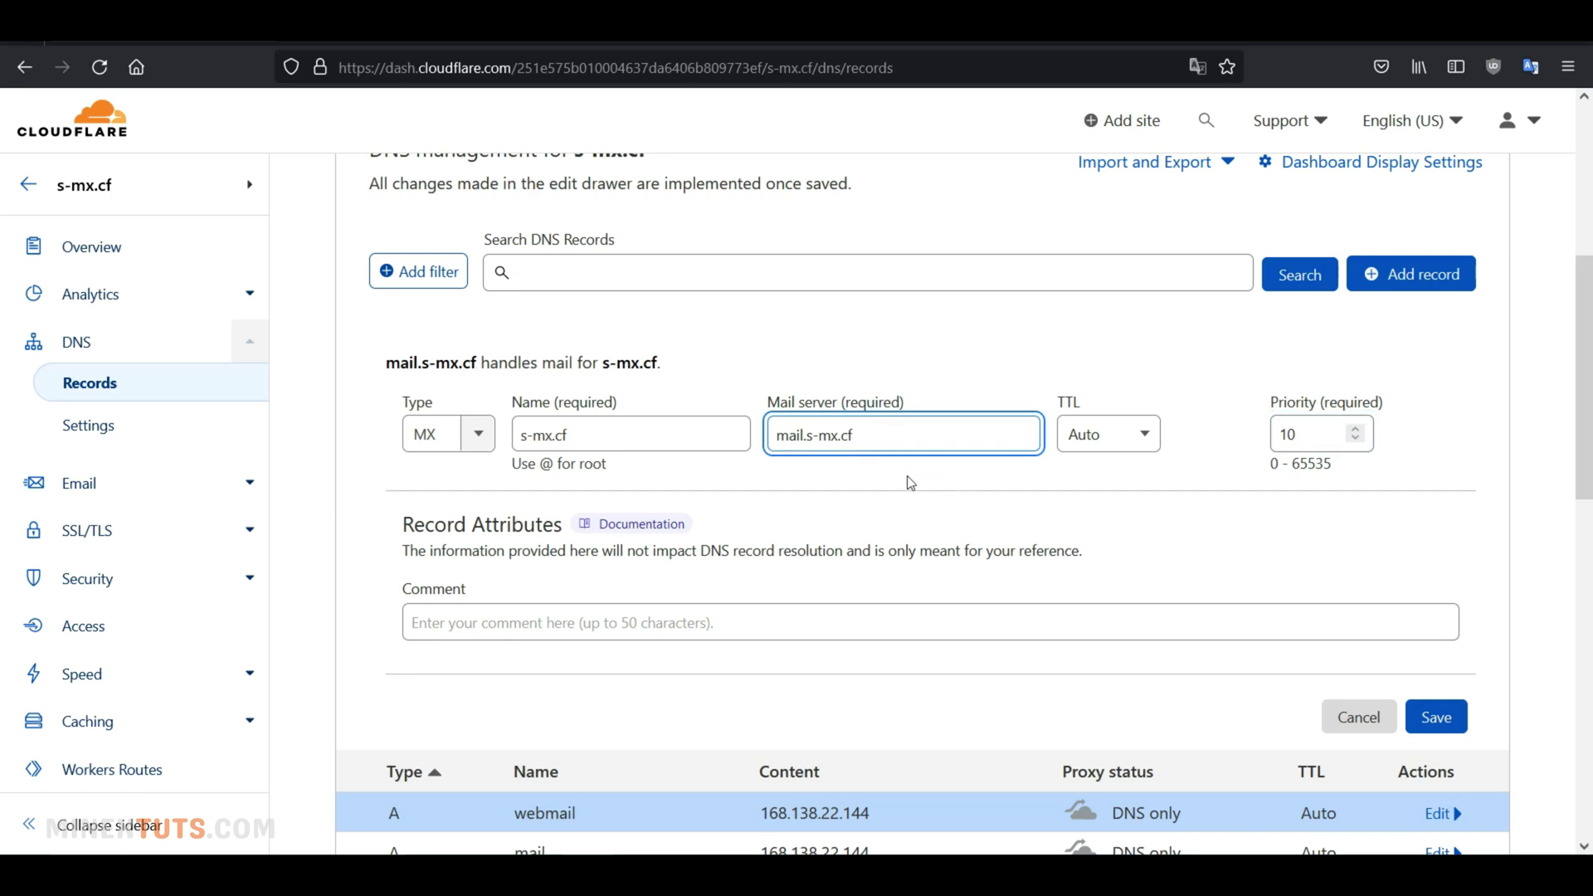
click(1439, 717)
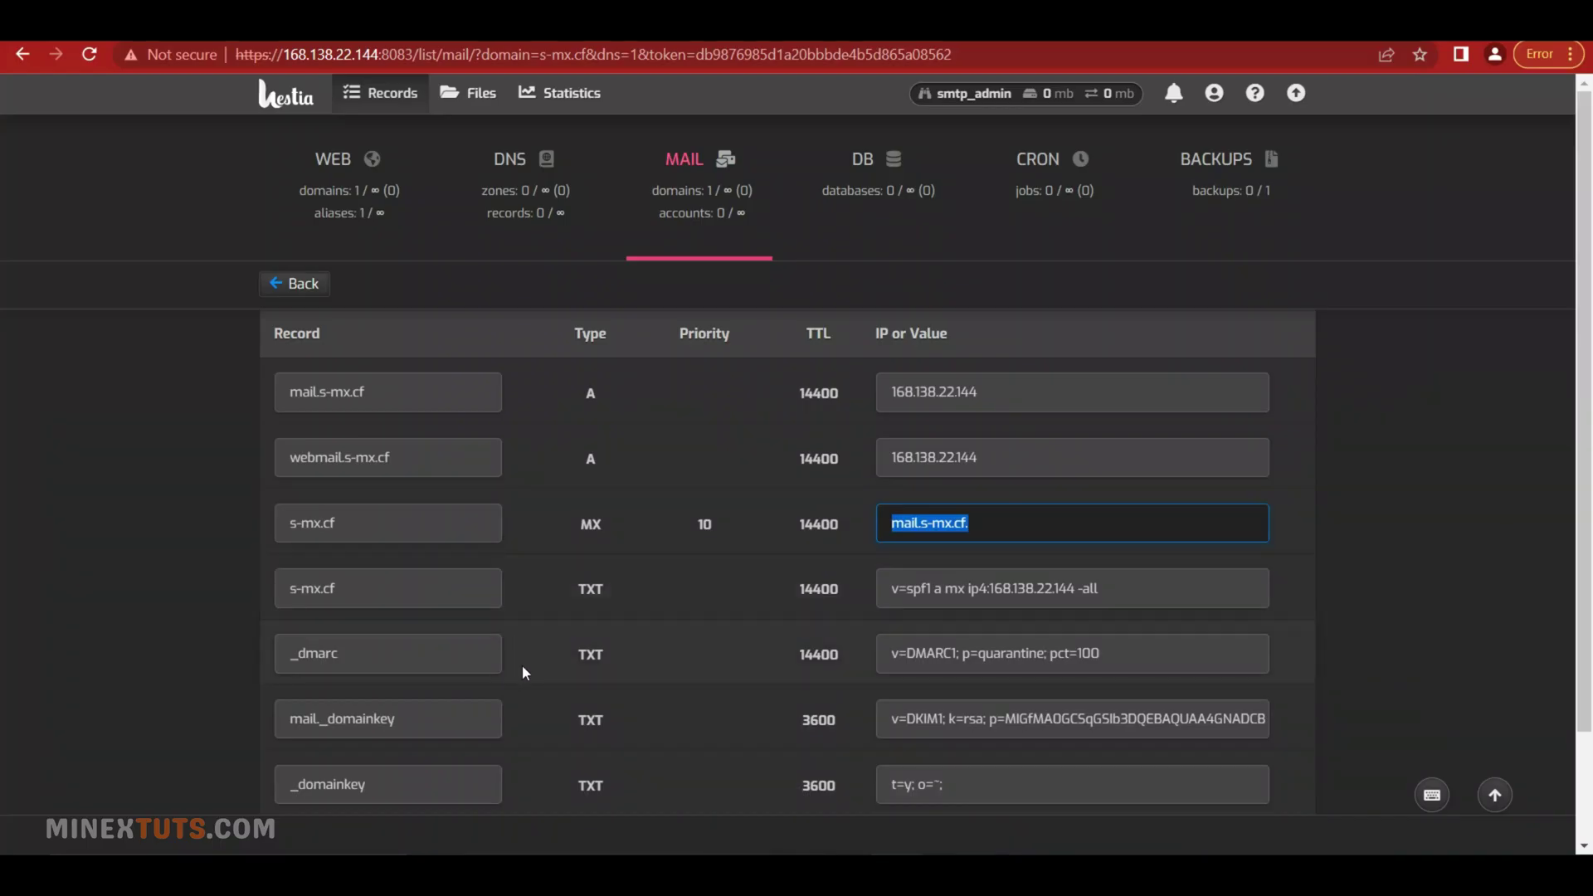
Add a TXT record for s-mx.cf with the SPF string v=spf1 a mx ip4:168.138.22.144 -all
click(477, 599)
drag(457, 596, 253, 605)
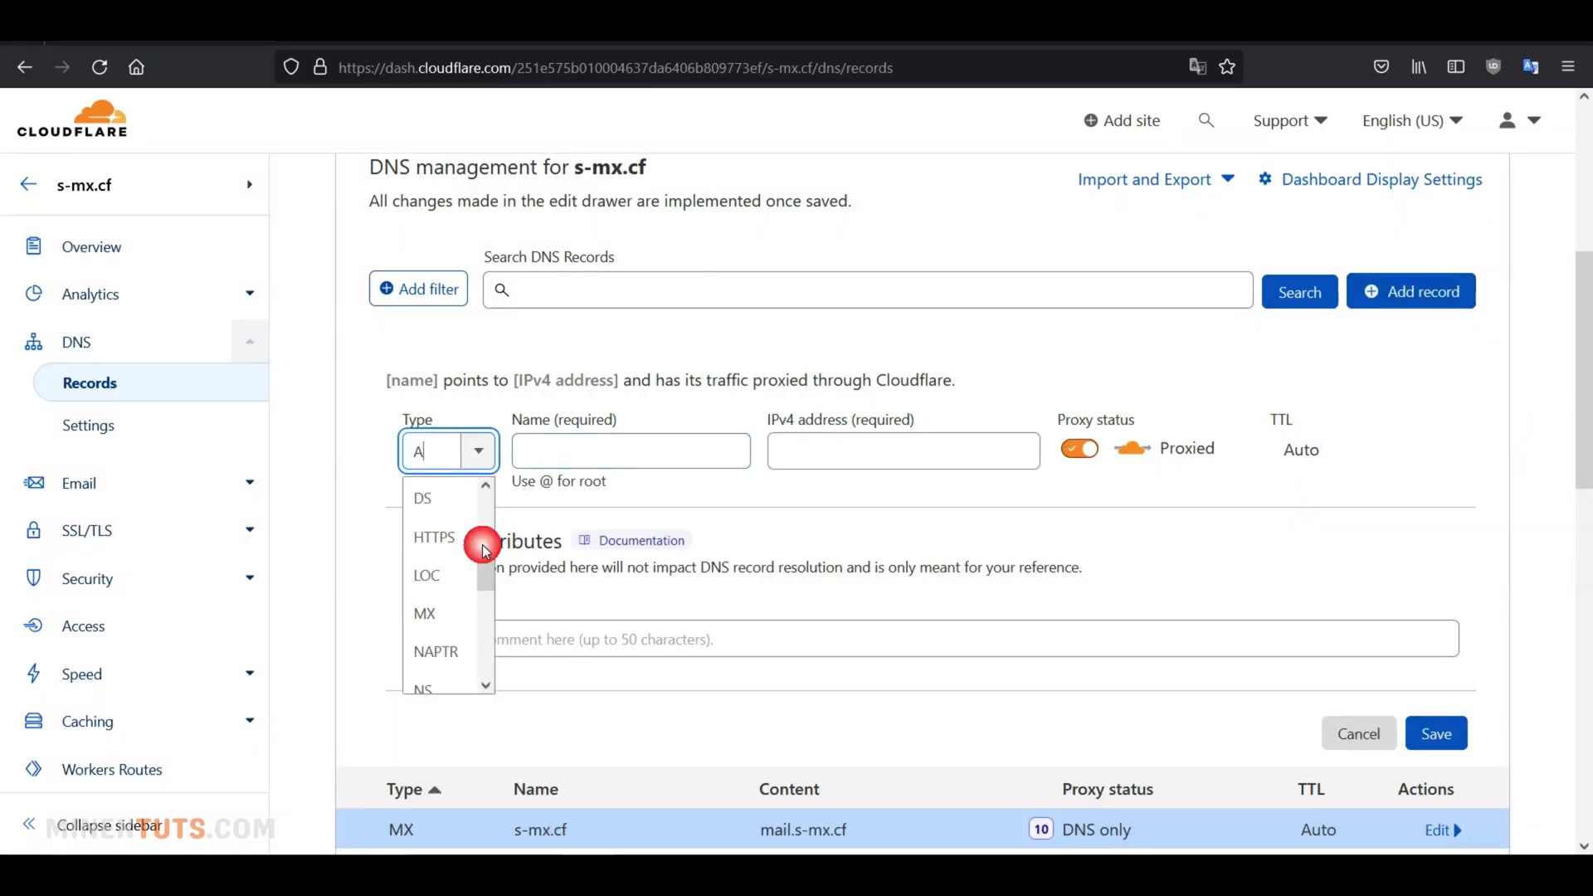
scroll(455, 650, down, 3)
click(434, 652)
click(696, 461)
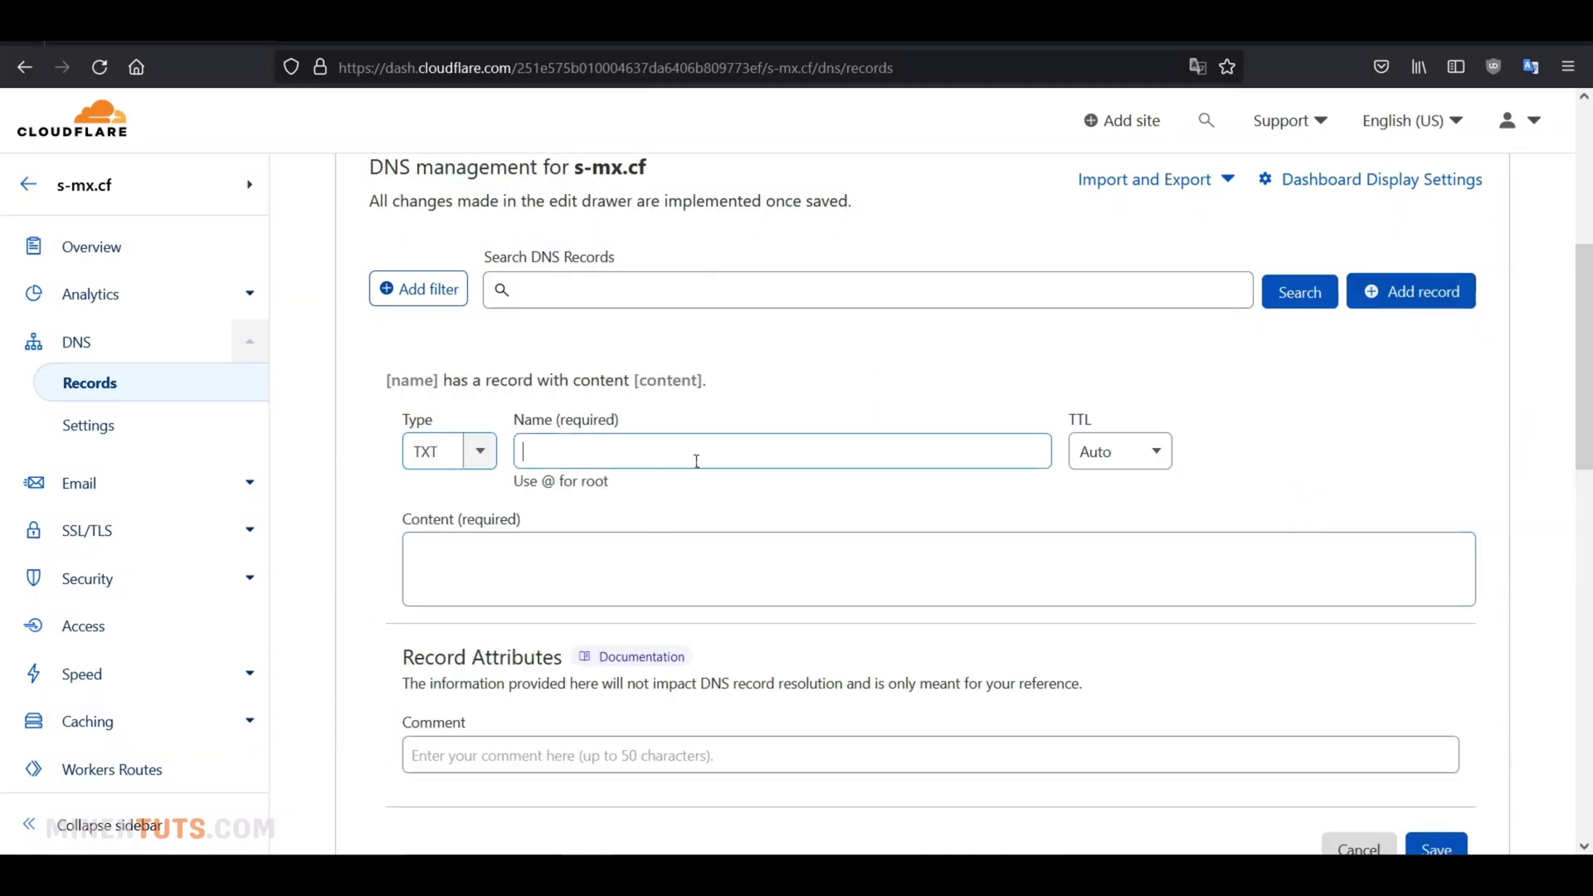
text(s-mx.cf)
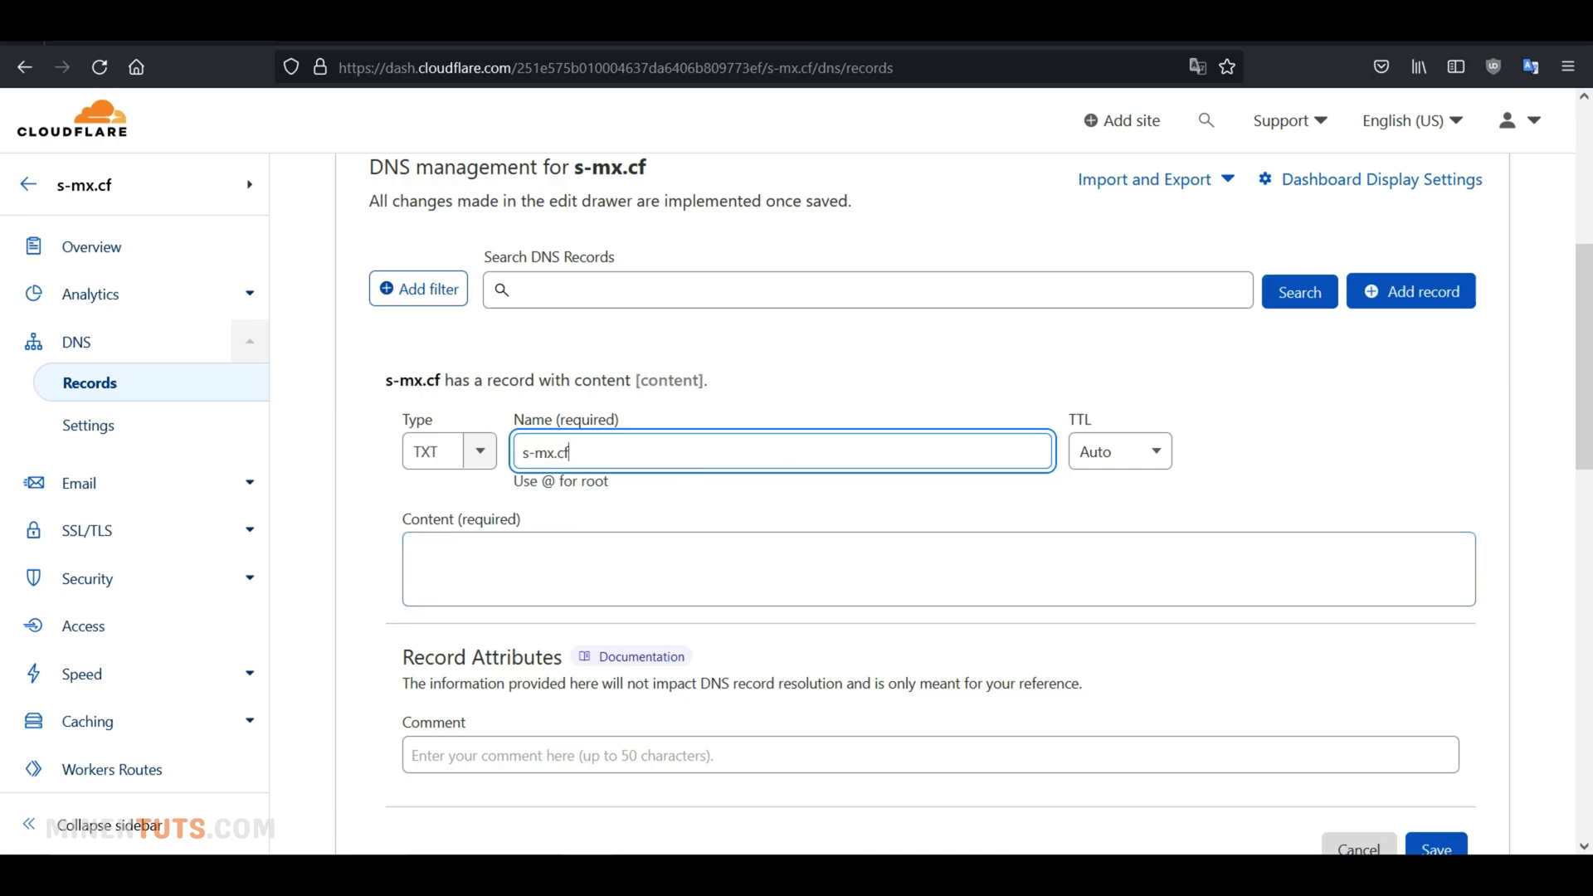
key(alt+Tab)
click(1037, 585)
key(alt+Tab)
click(739, 571)
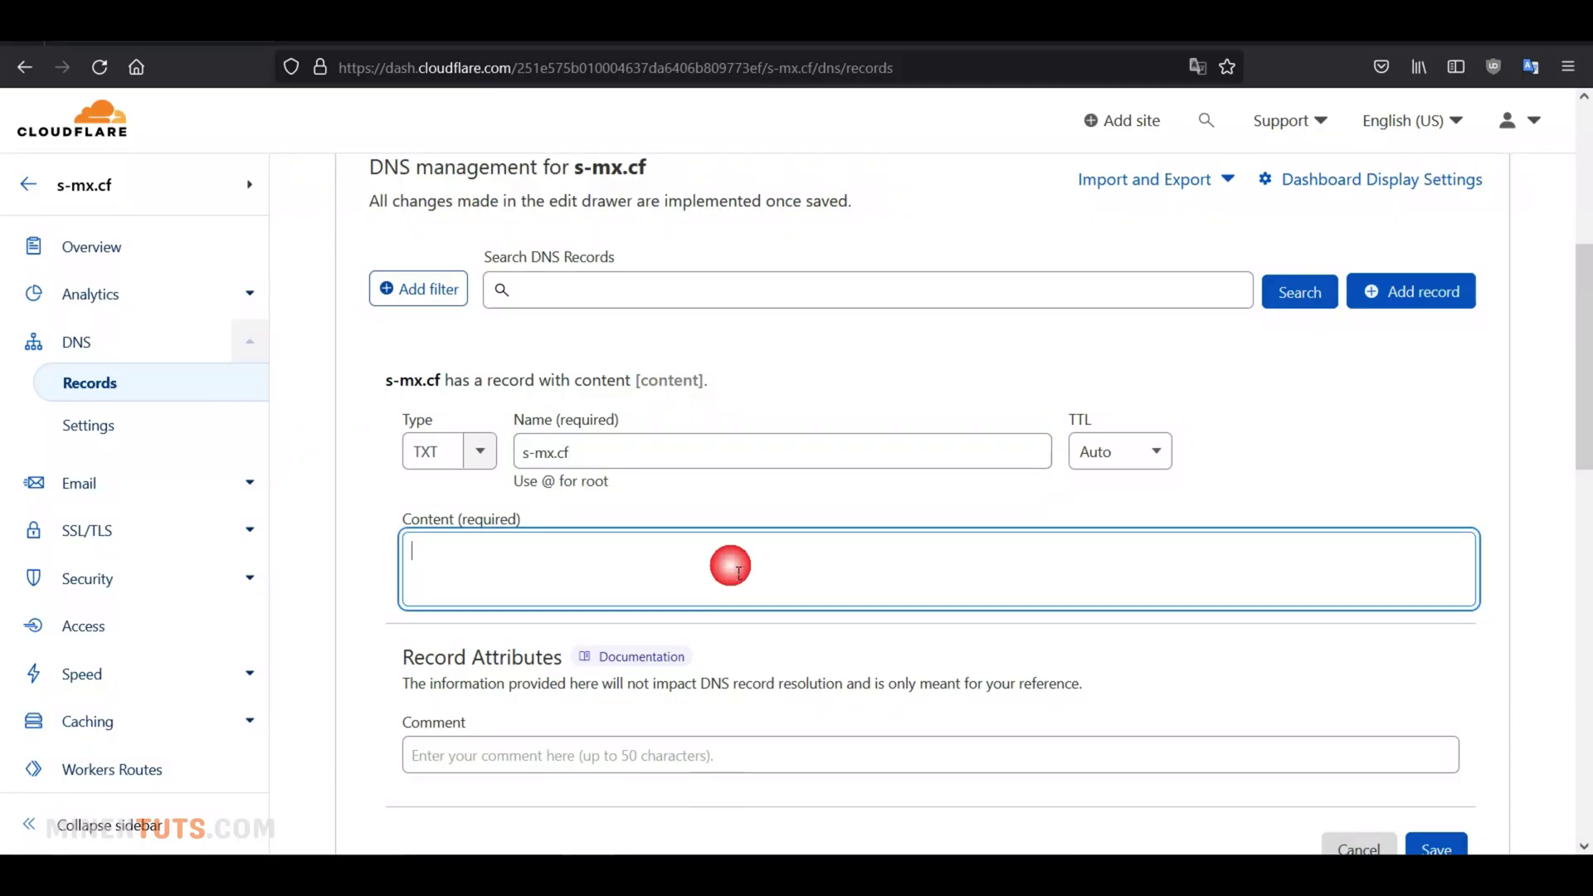
text(v=spf1 a mx ip4:168.138.22.144 -all)
scroll(1448, 614, down, 3)
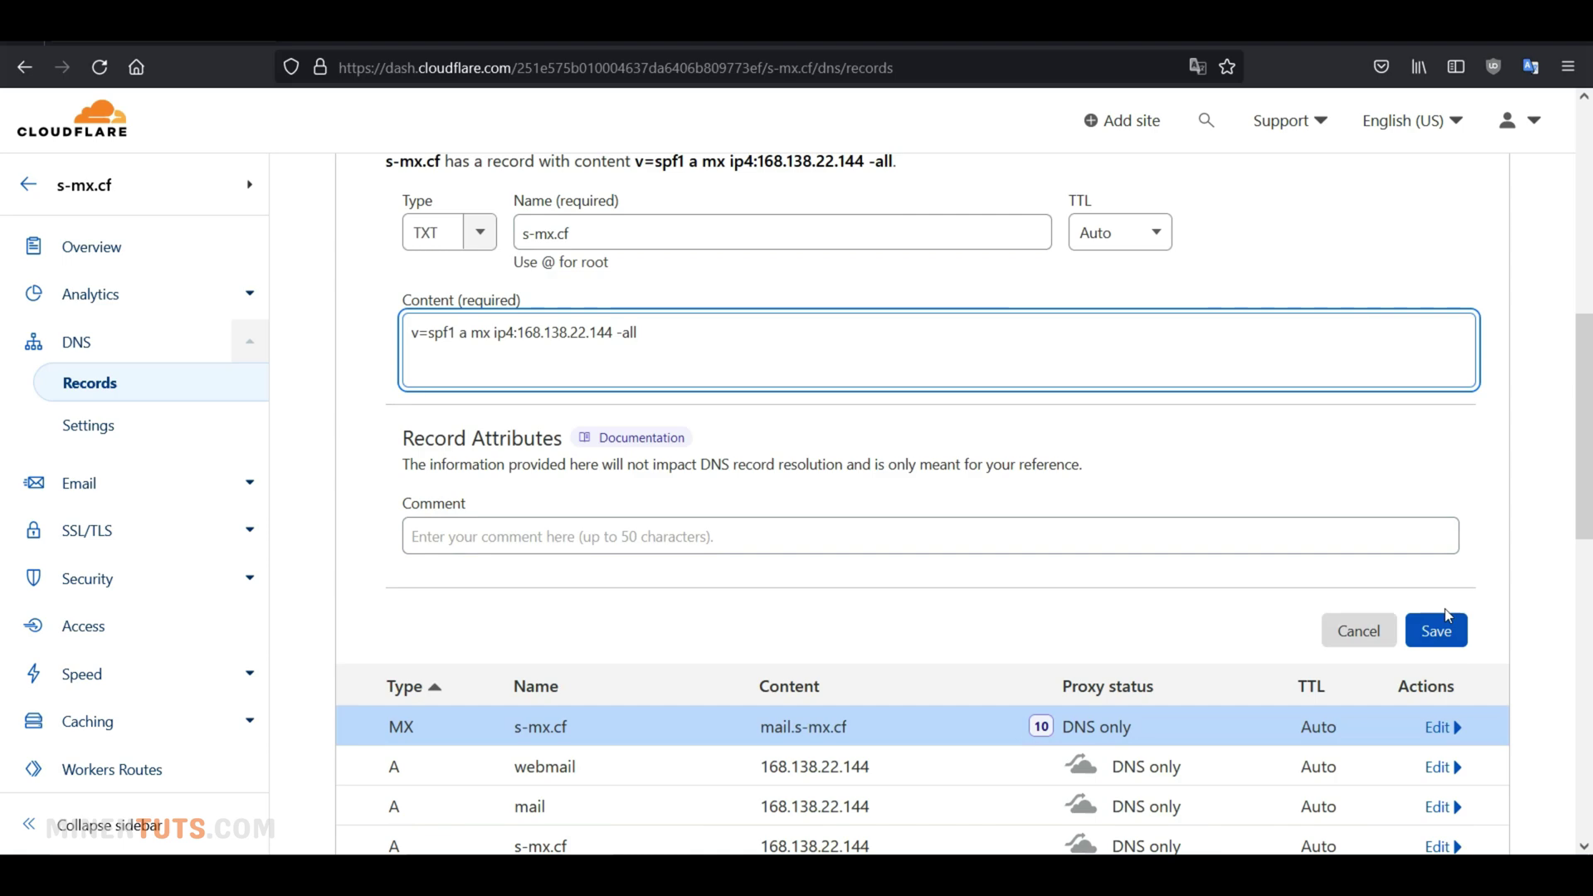
click(1436, 631)
scroll(1228, 569, up, 3)
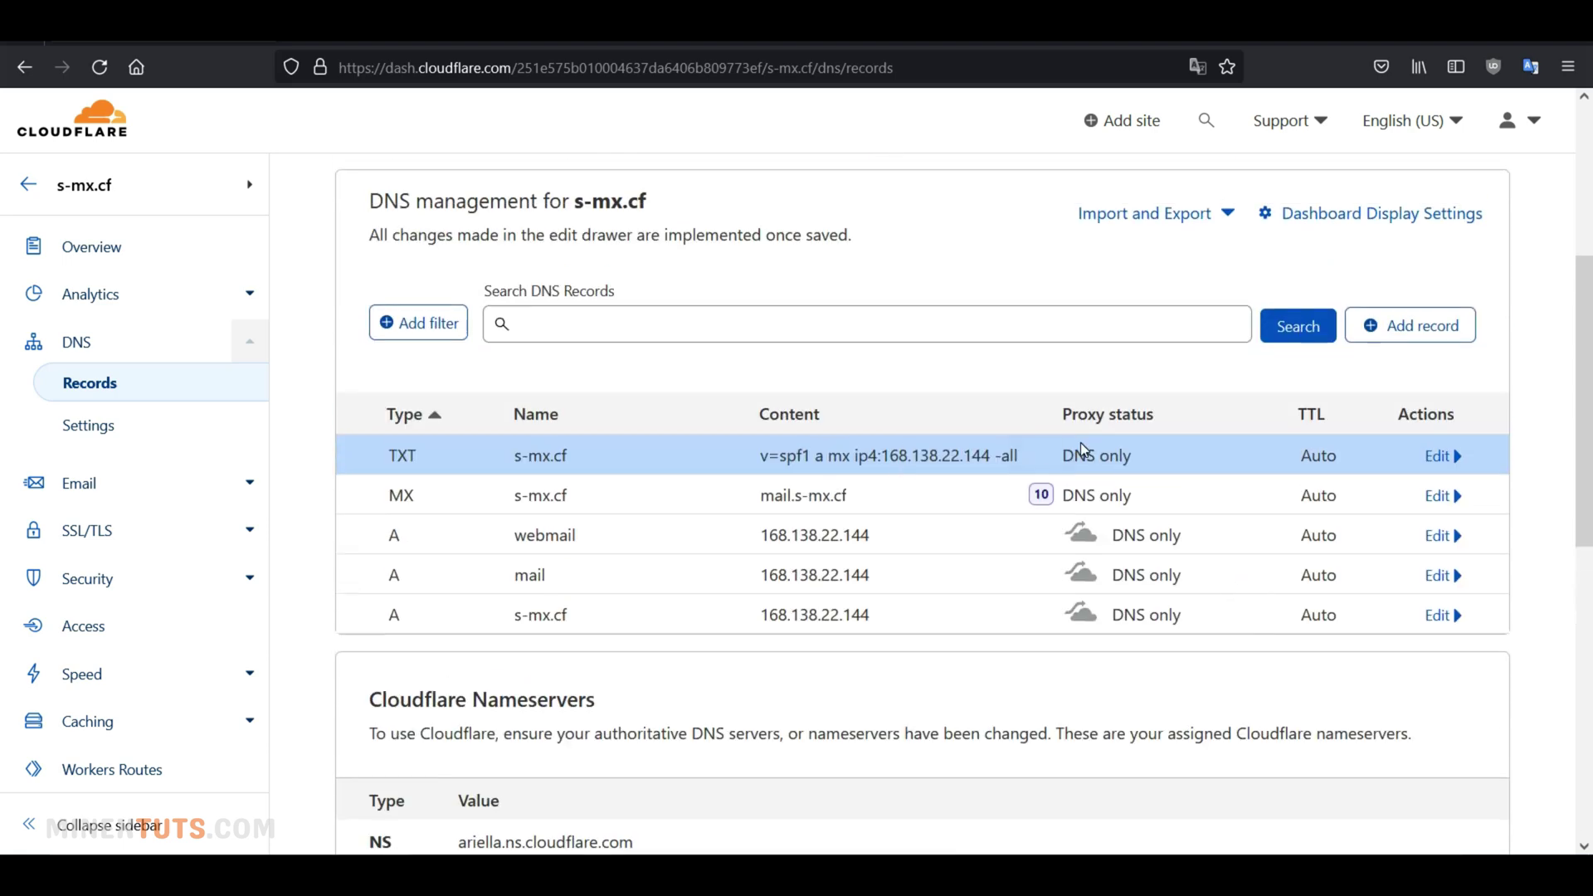
Start a new Cloudflare TXT record named _dmarc, copied from Hestia's DNS list
key(alt+Tab)
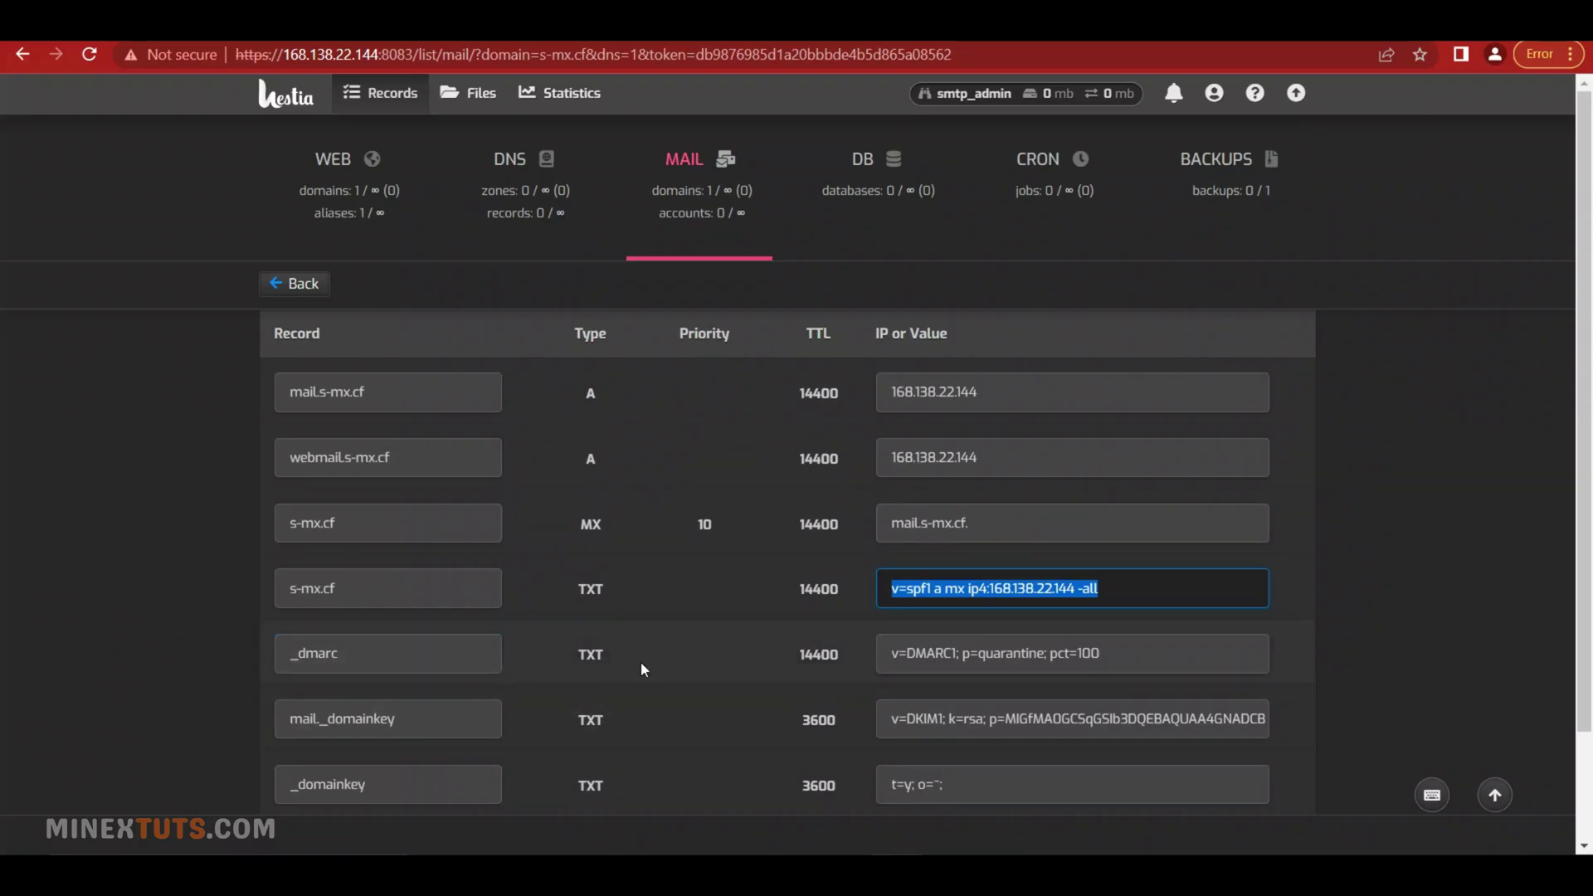
key(Tab)
key(ctrl+c)
mouse_move(689, 876)
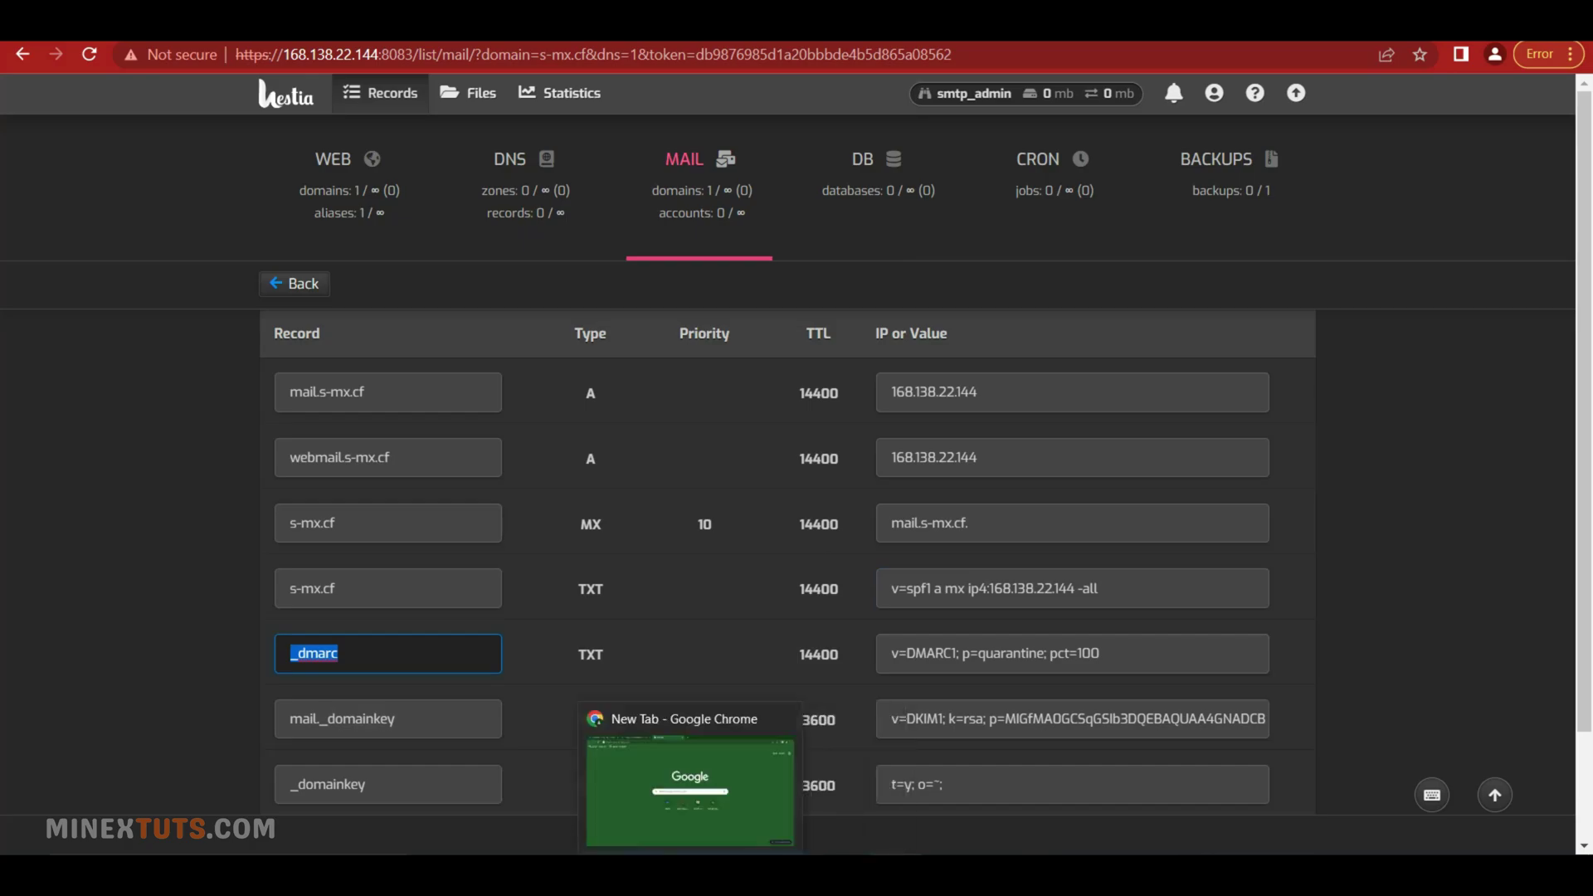
click(588, 788)
click(1402, 328)
click(665, 506)
key(ctrl+v)
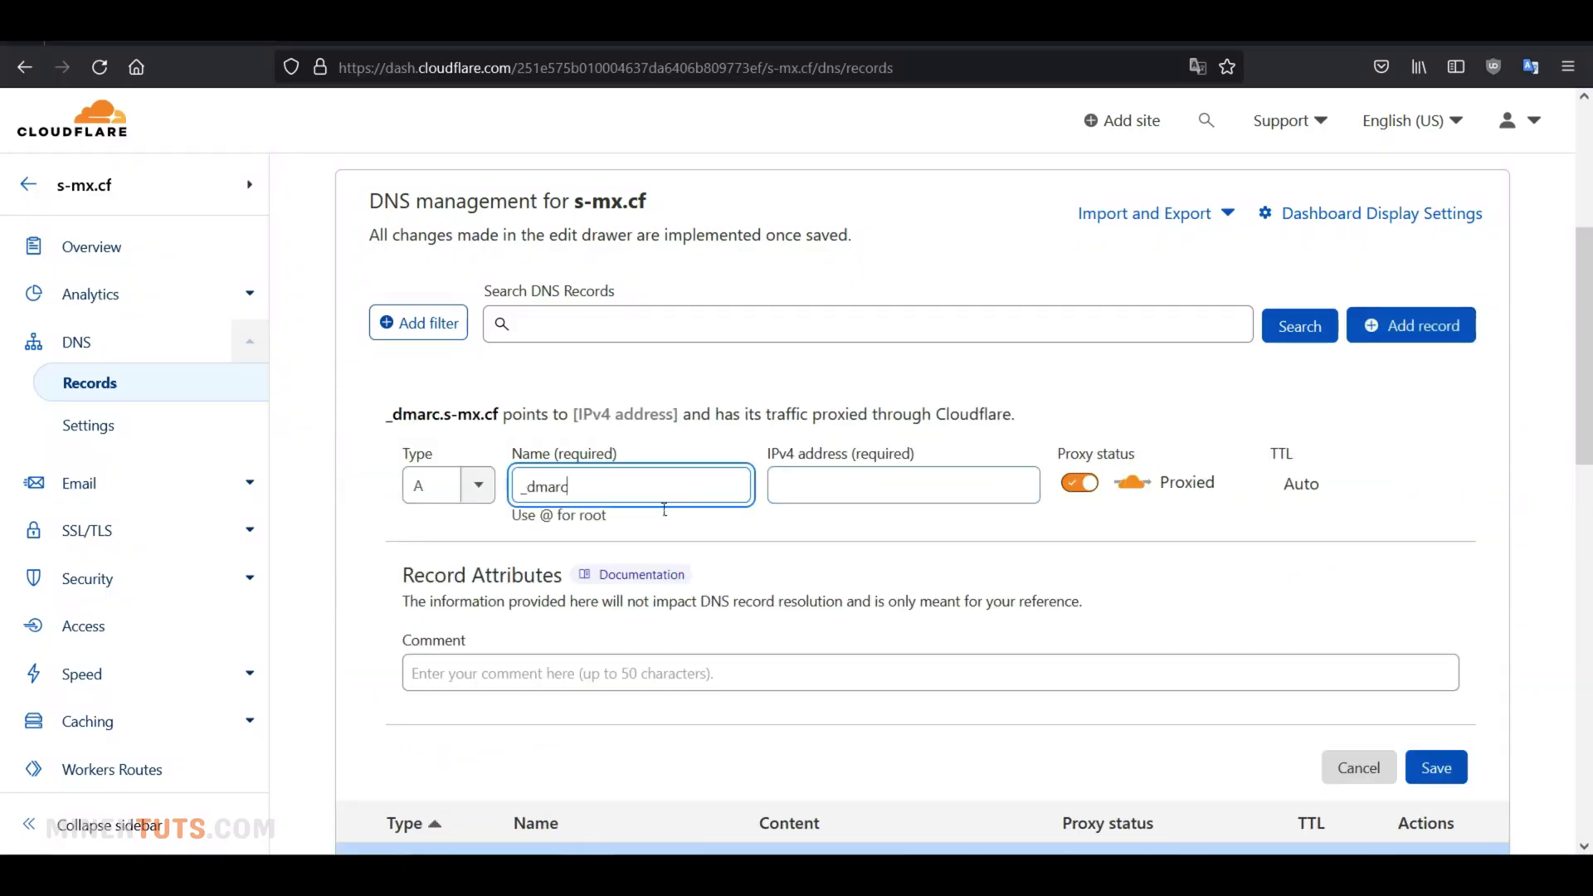
click(476, 489)
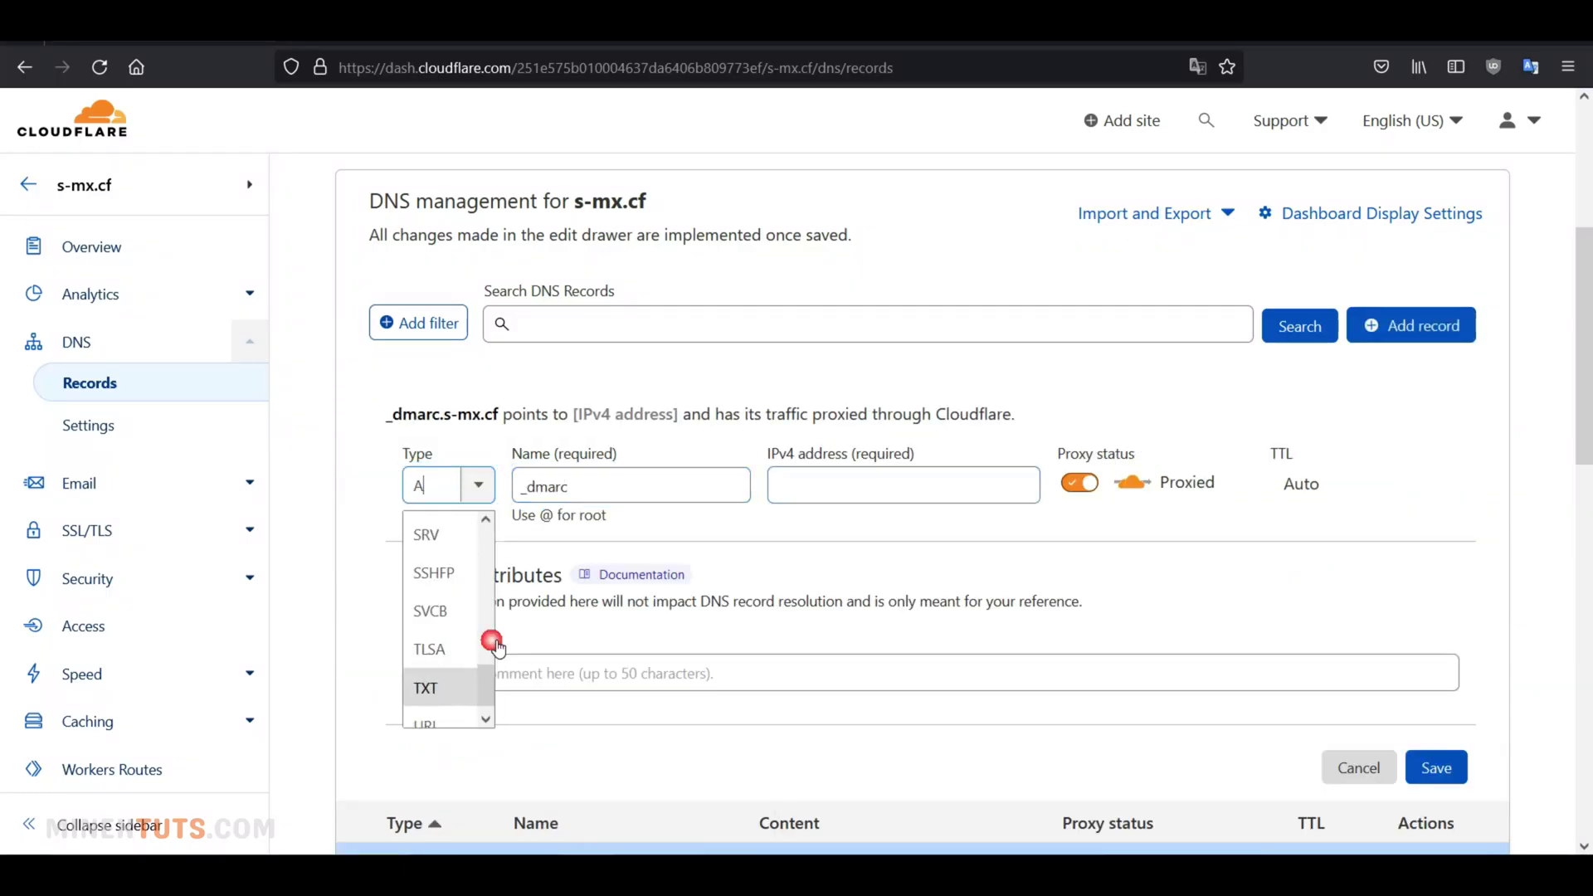
click(426, 688)
Give the _dmarc record Hestia's value 'v=DMARC1; p=quarantine; pct=100' and save it
click(608, 618)
mouse_move(847, 876)
click(847, 780)
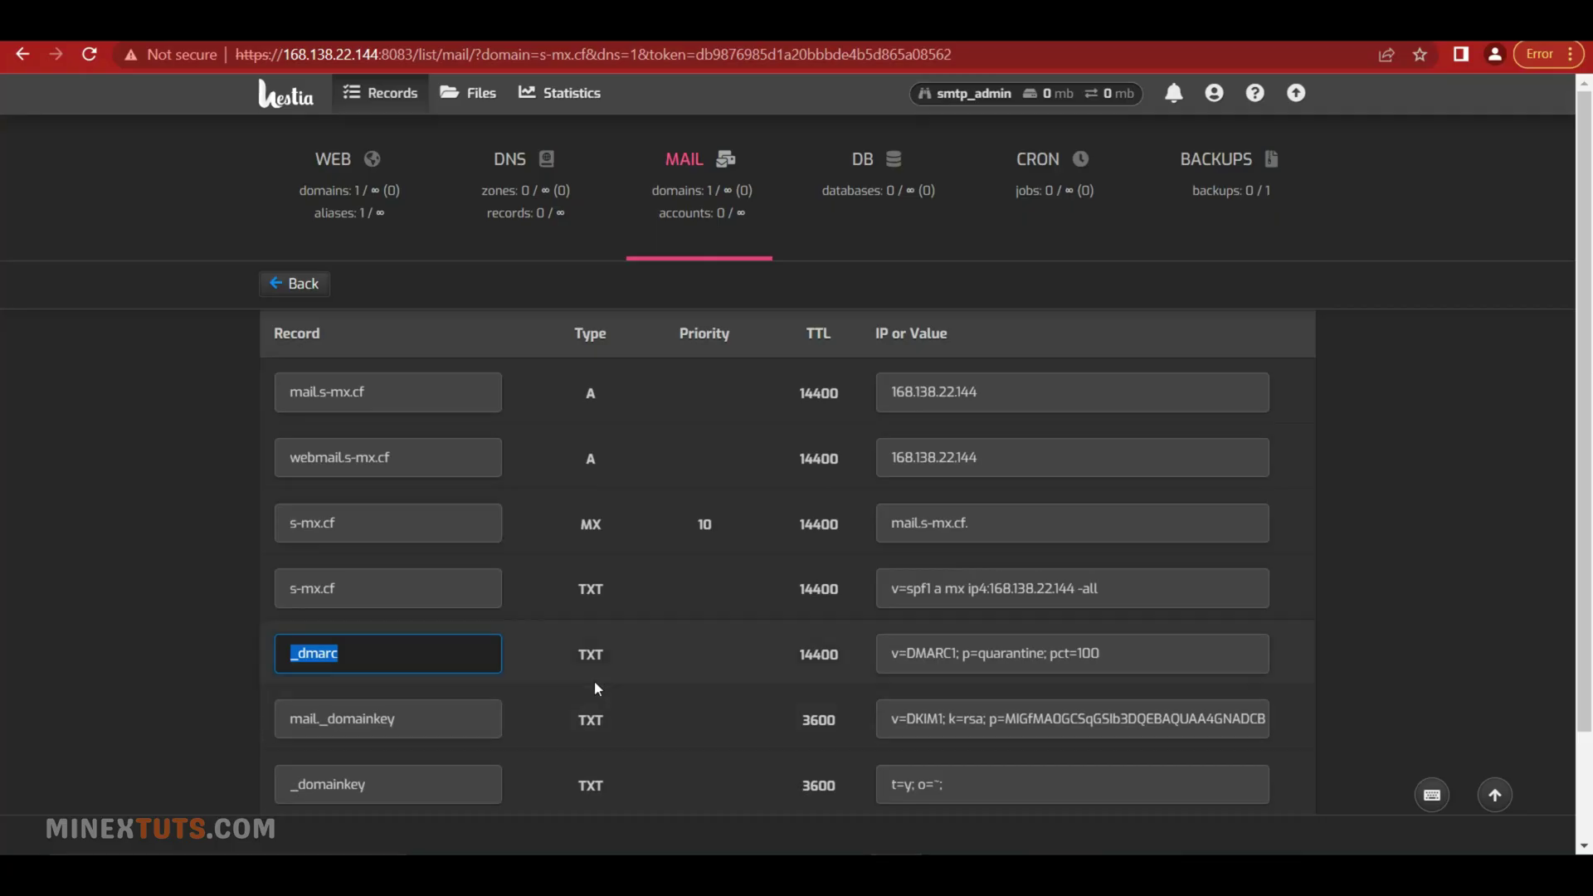
click(1103, 655)
drag(1103, 655, 891, 655)
mouse_move(690, 875)
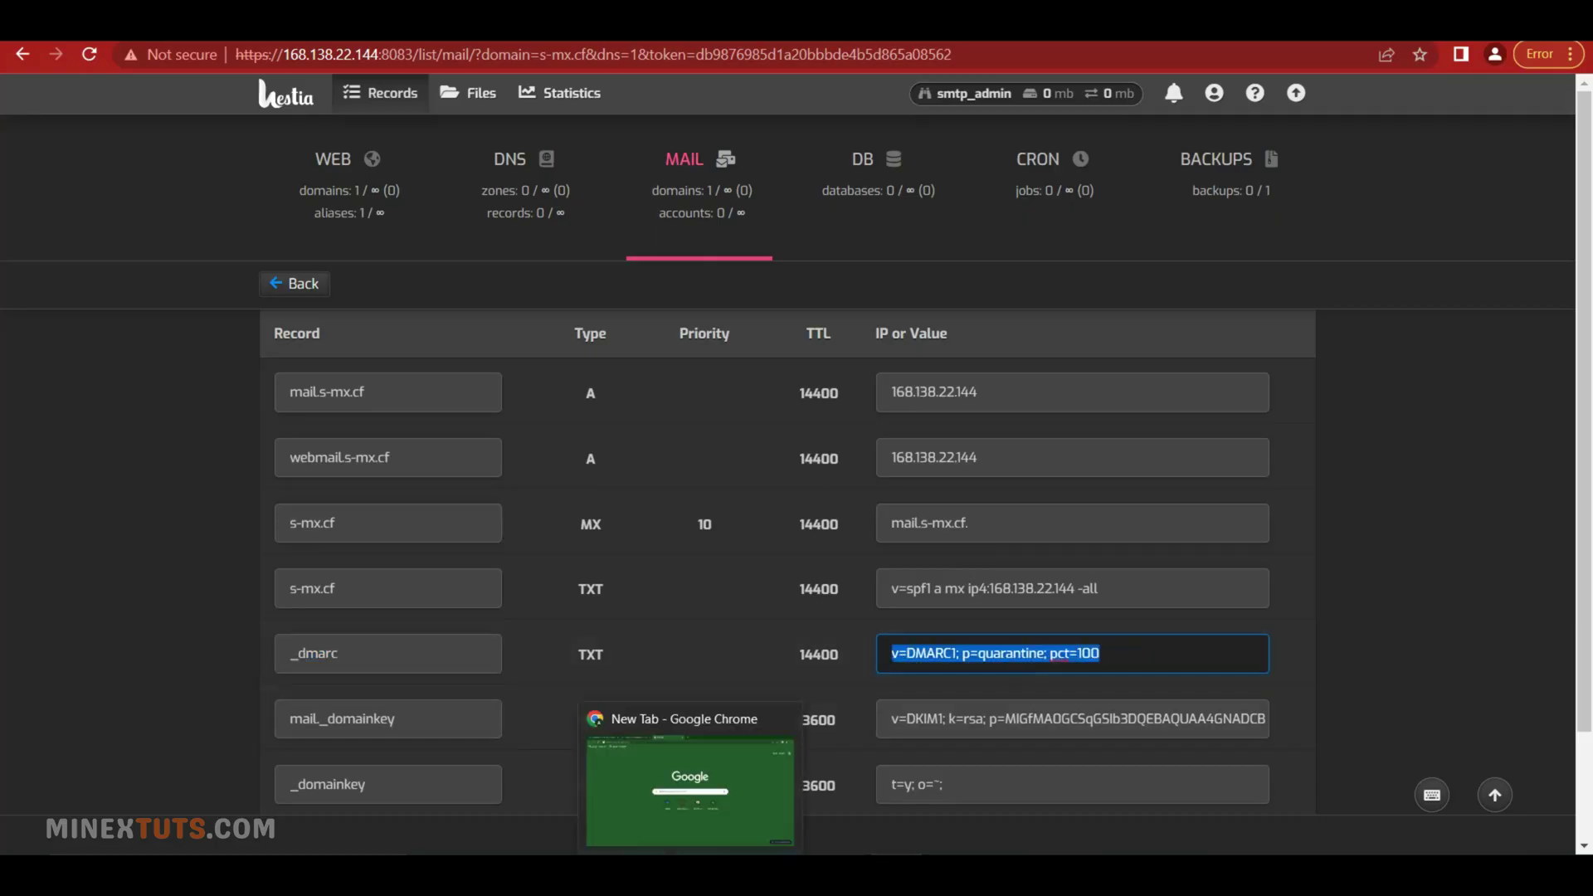
key(ctrl+c)
key(alt+Tab)
key(ctrl+v)
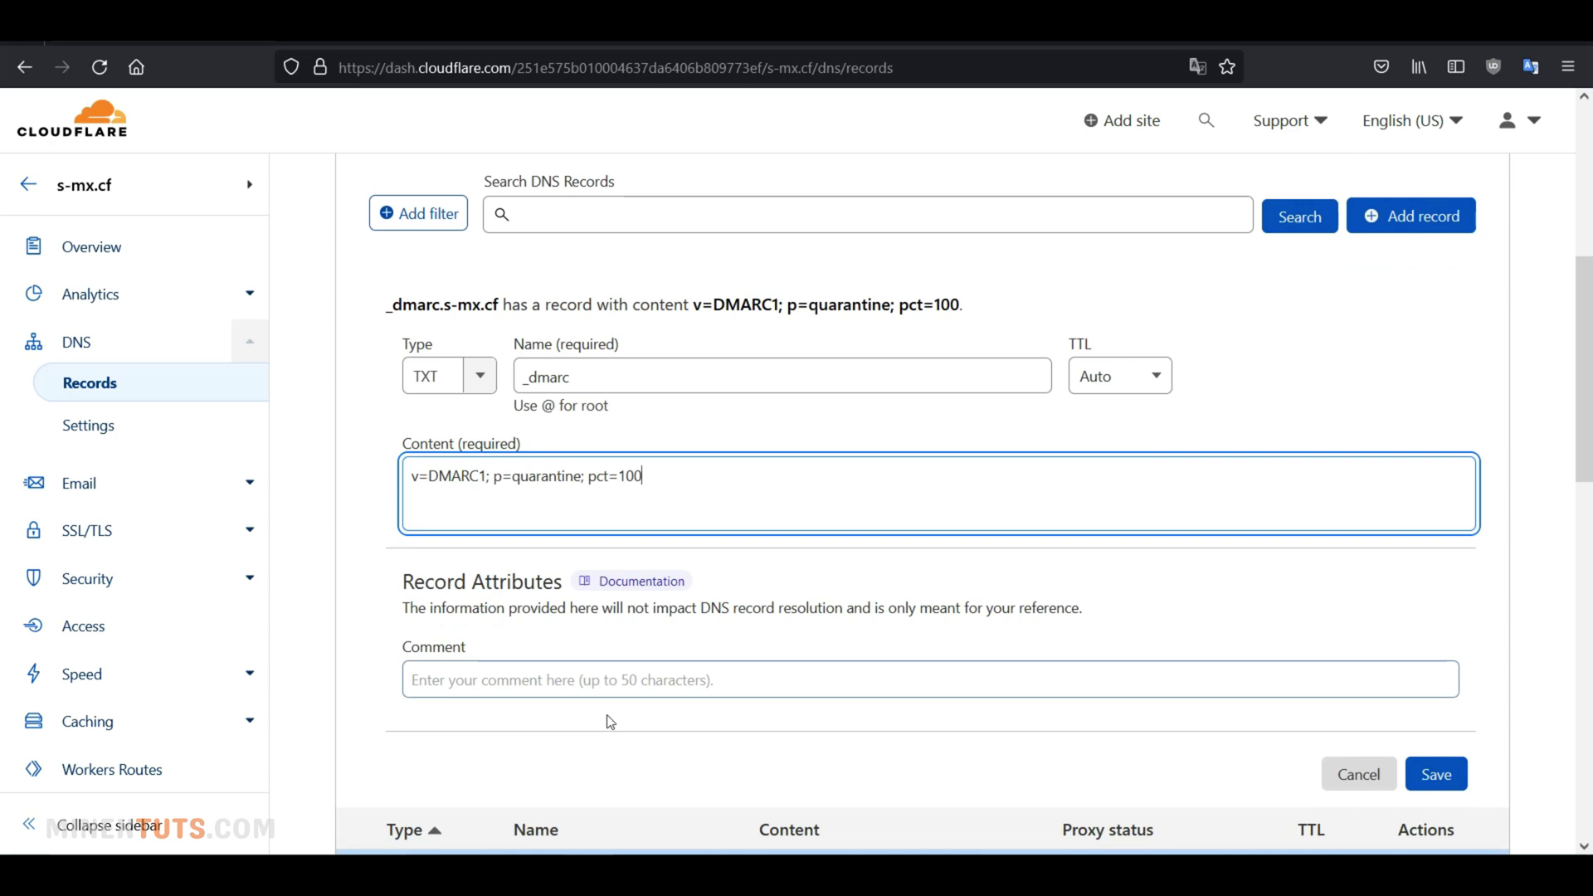
click(1436, 773)
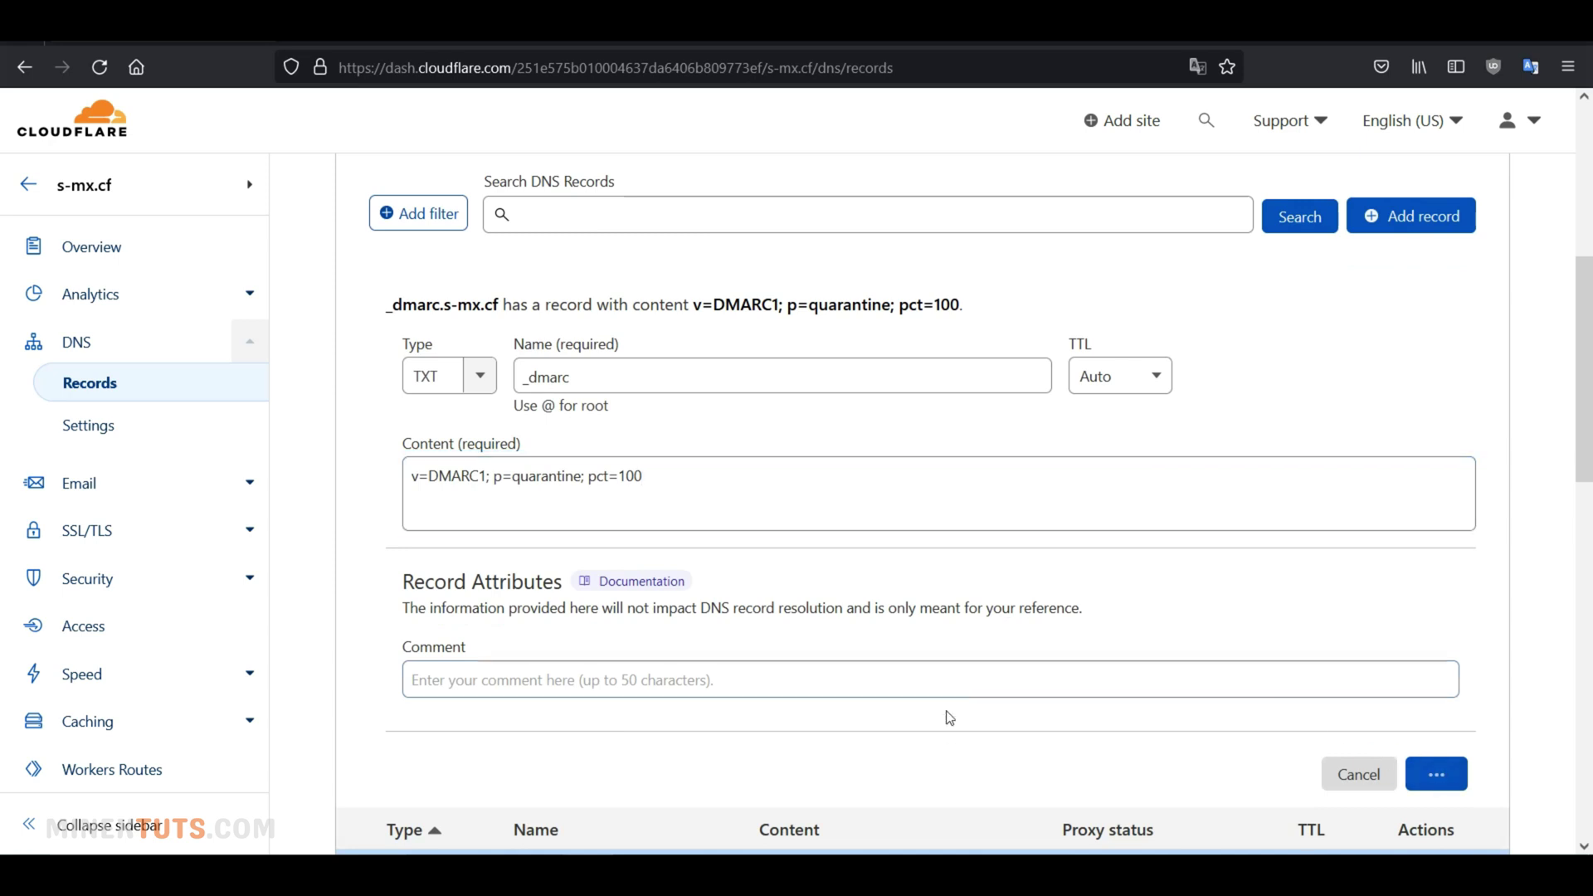
Start another TXT record named mail._domainkey, copied from Hestia
scroll(857, 605, up, 2)
click(1463, 340)
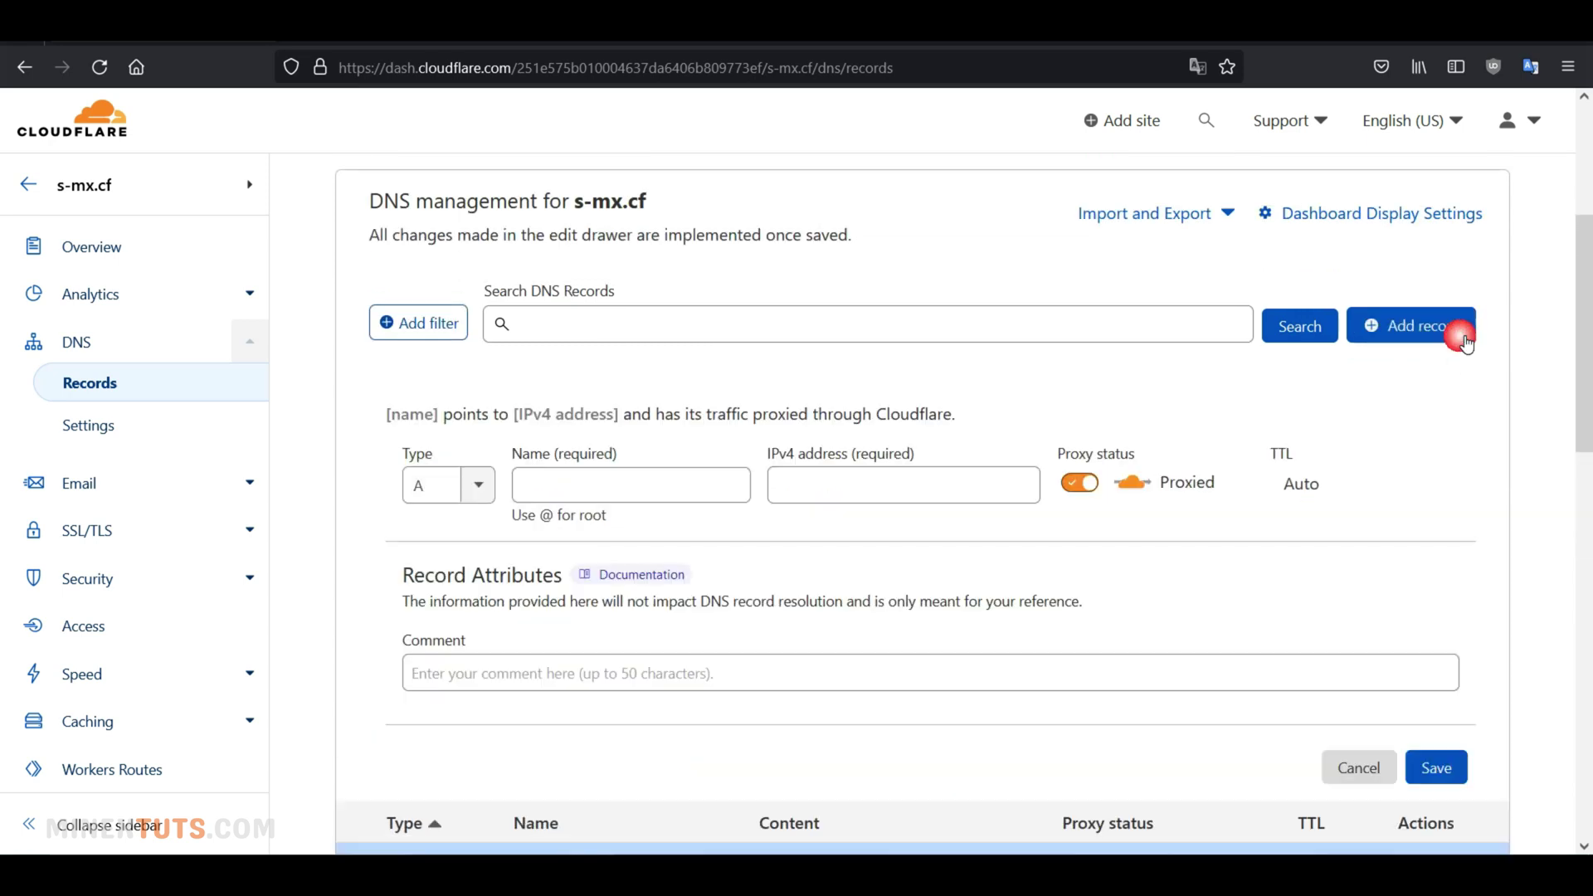
click(478, 485)
click(455, 693)
mouse_move(845, 875)
mouse_move(689, 875)
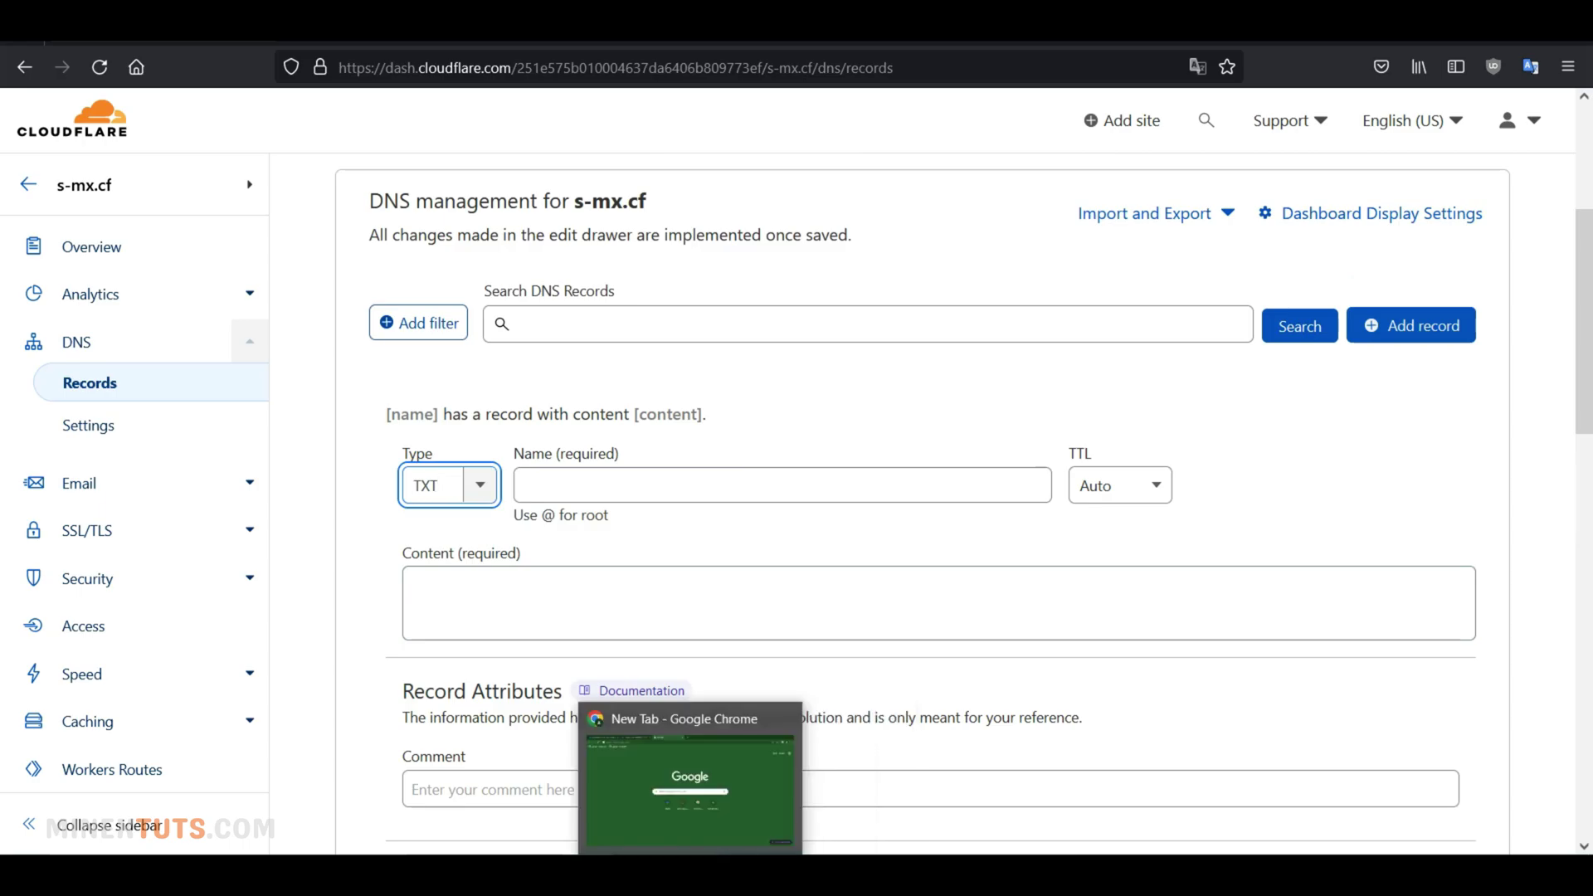
click(689, 789)
click(392, 618)
drag(393, 626, 289, 628)
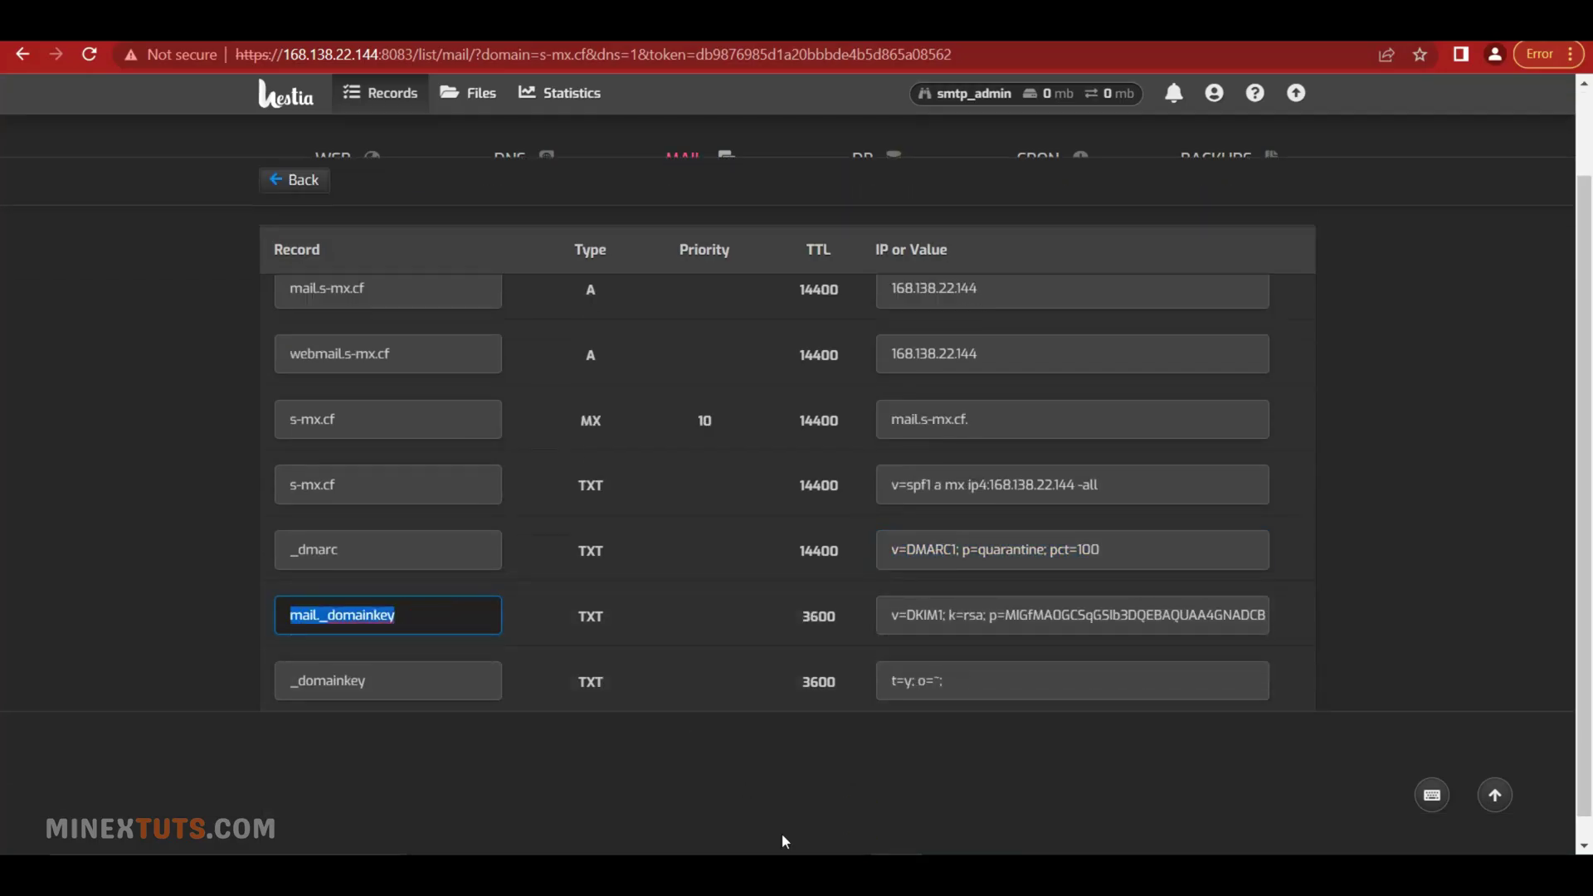
mouse_move(610, 875)
click(610, 788)
click(741, 594)
key(ctrl+v)
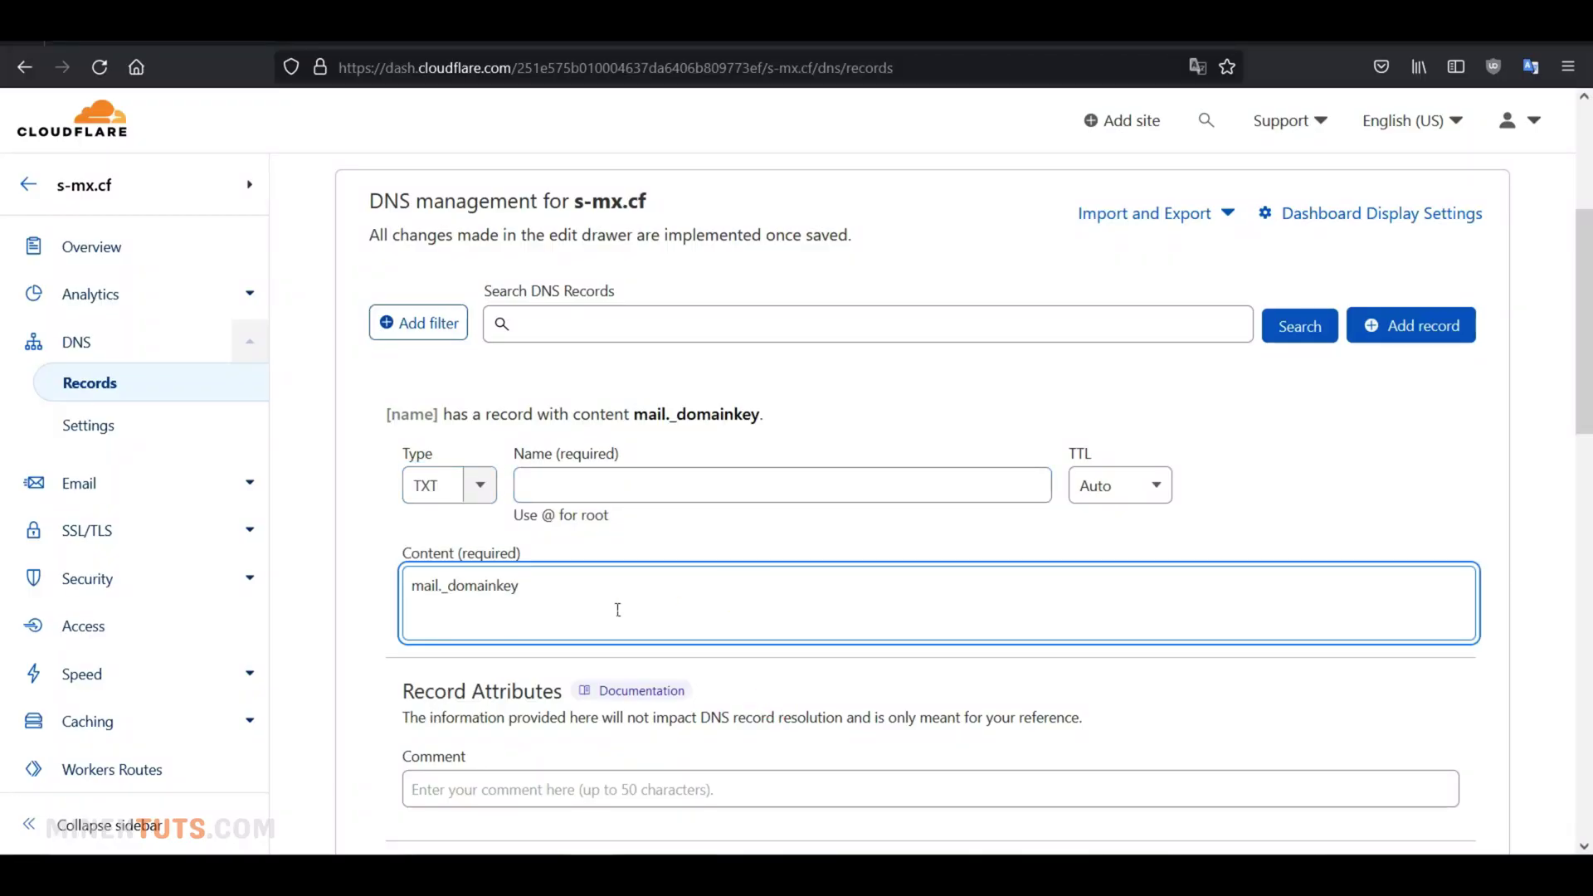
click(675, 489)
key(ctrl+v)
Replace the stray content with Hestia's DKIM key value and save the mail._domainkey record
drag(587, 584, 402, 551)
key(BackSpace)
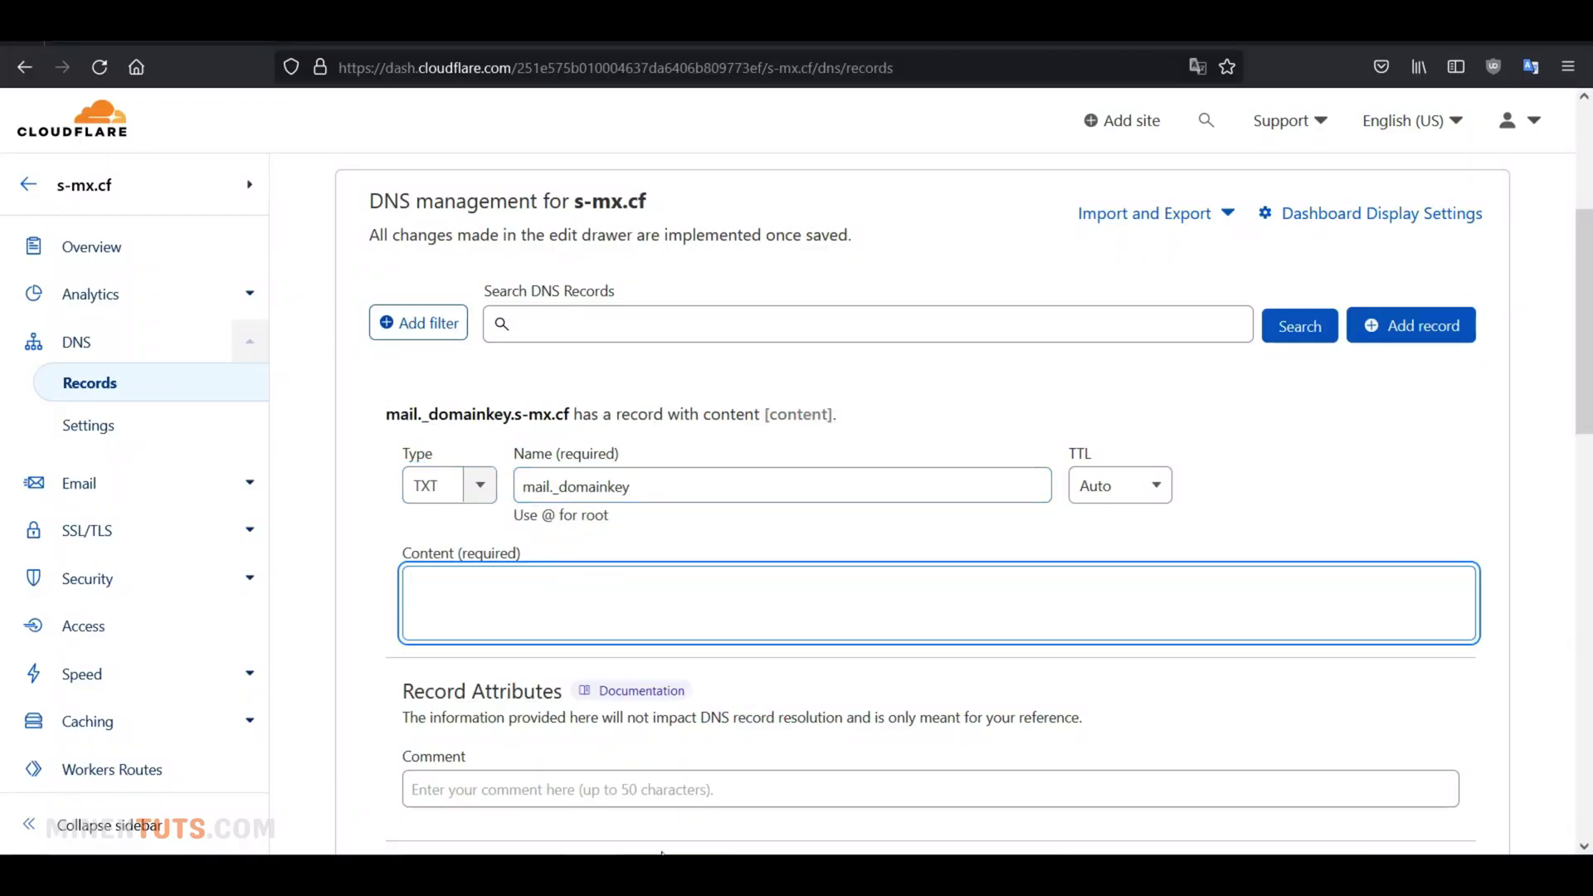
mouse_move(737, 876)
click(737, 805)
click(1013, 611)
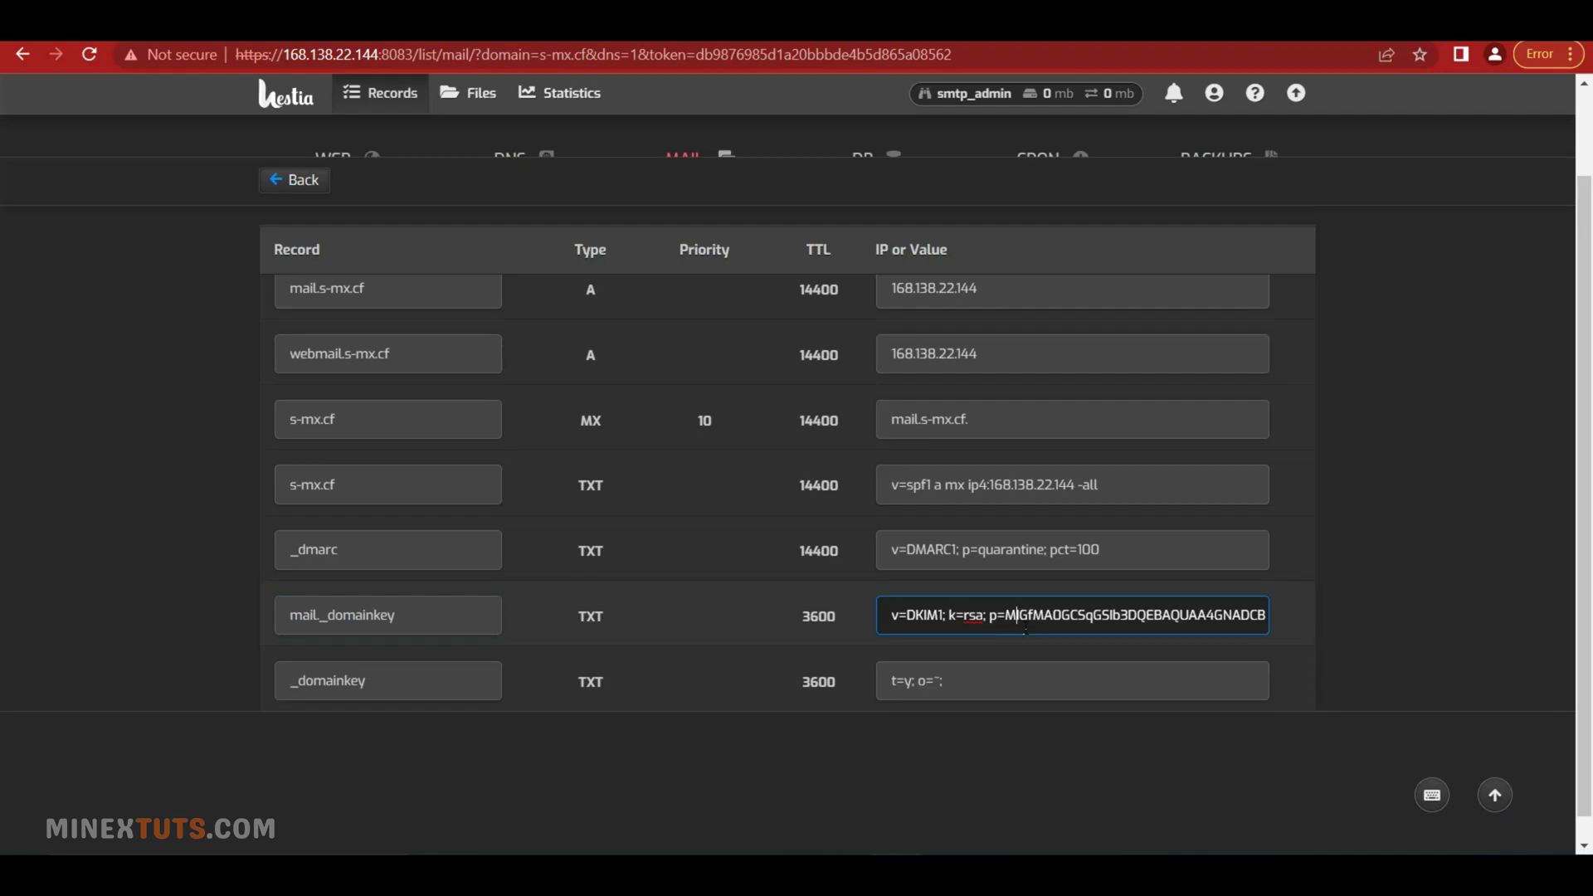
drag(891, 615, 1331, 615)
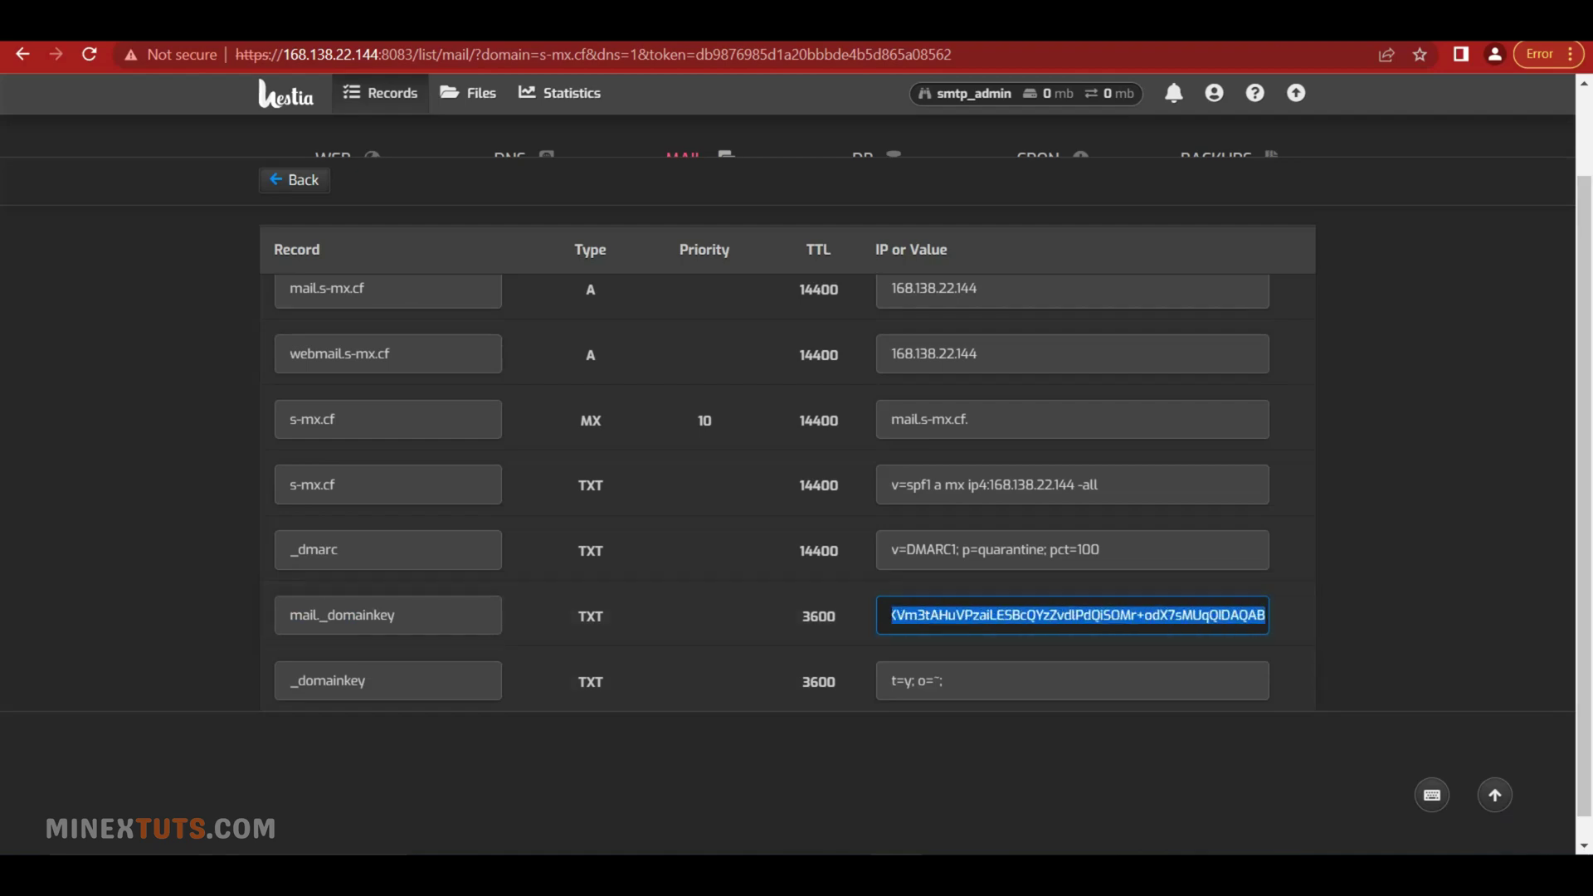
key(ctrl+c)
mouse_move(845, 876)
click(845, 789)
key(ctrl+v)
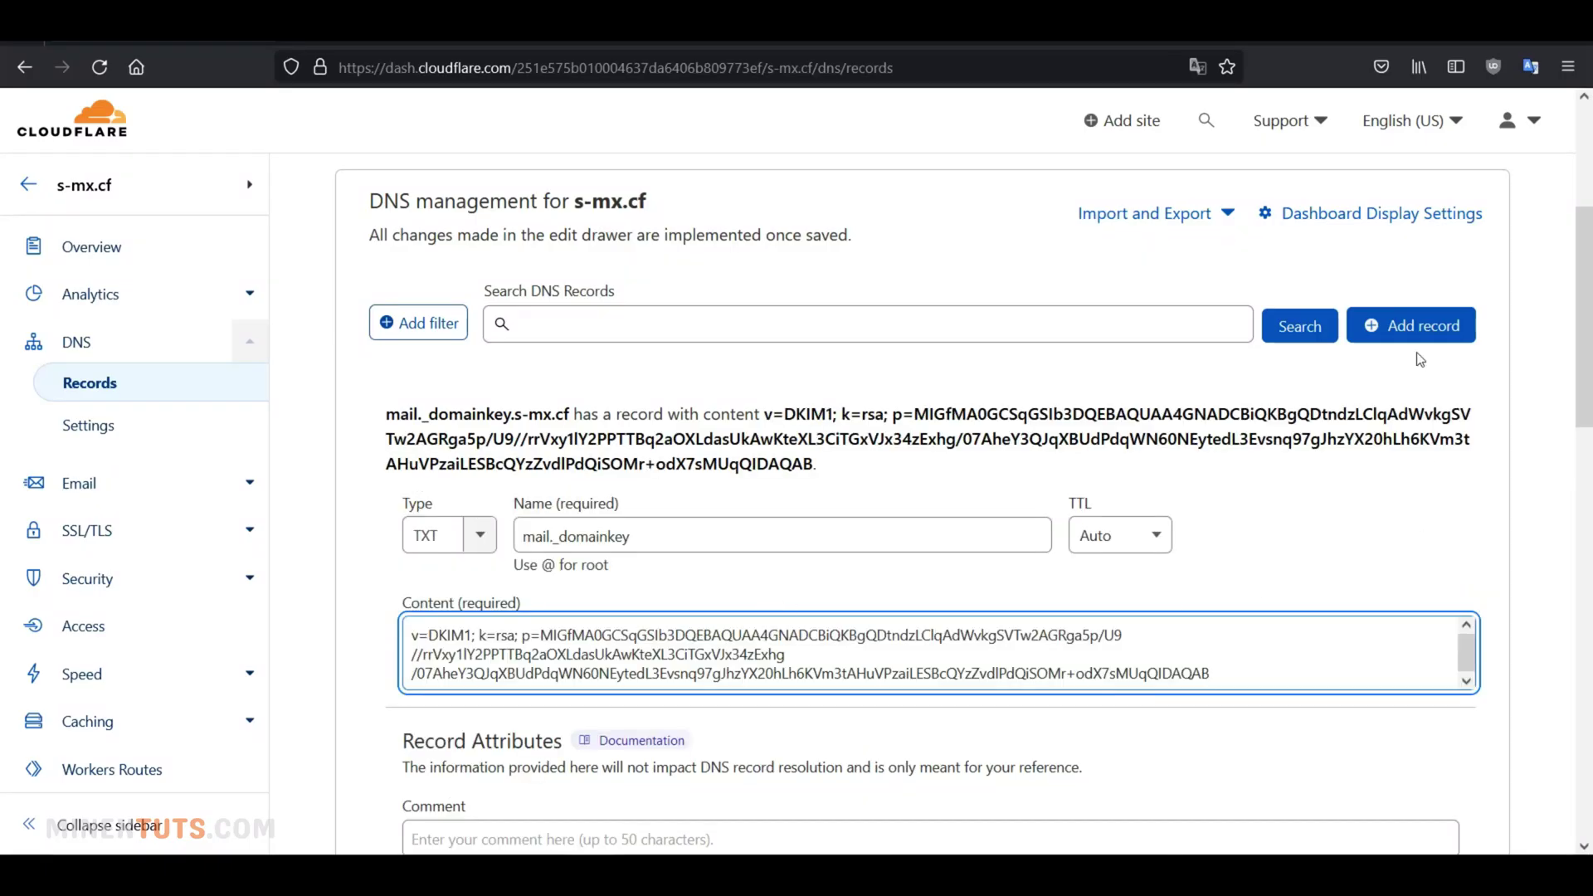
scroll(1421, 359, down, 2)
click(1446, 836)
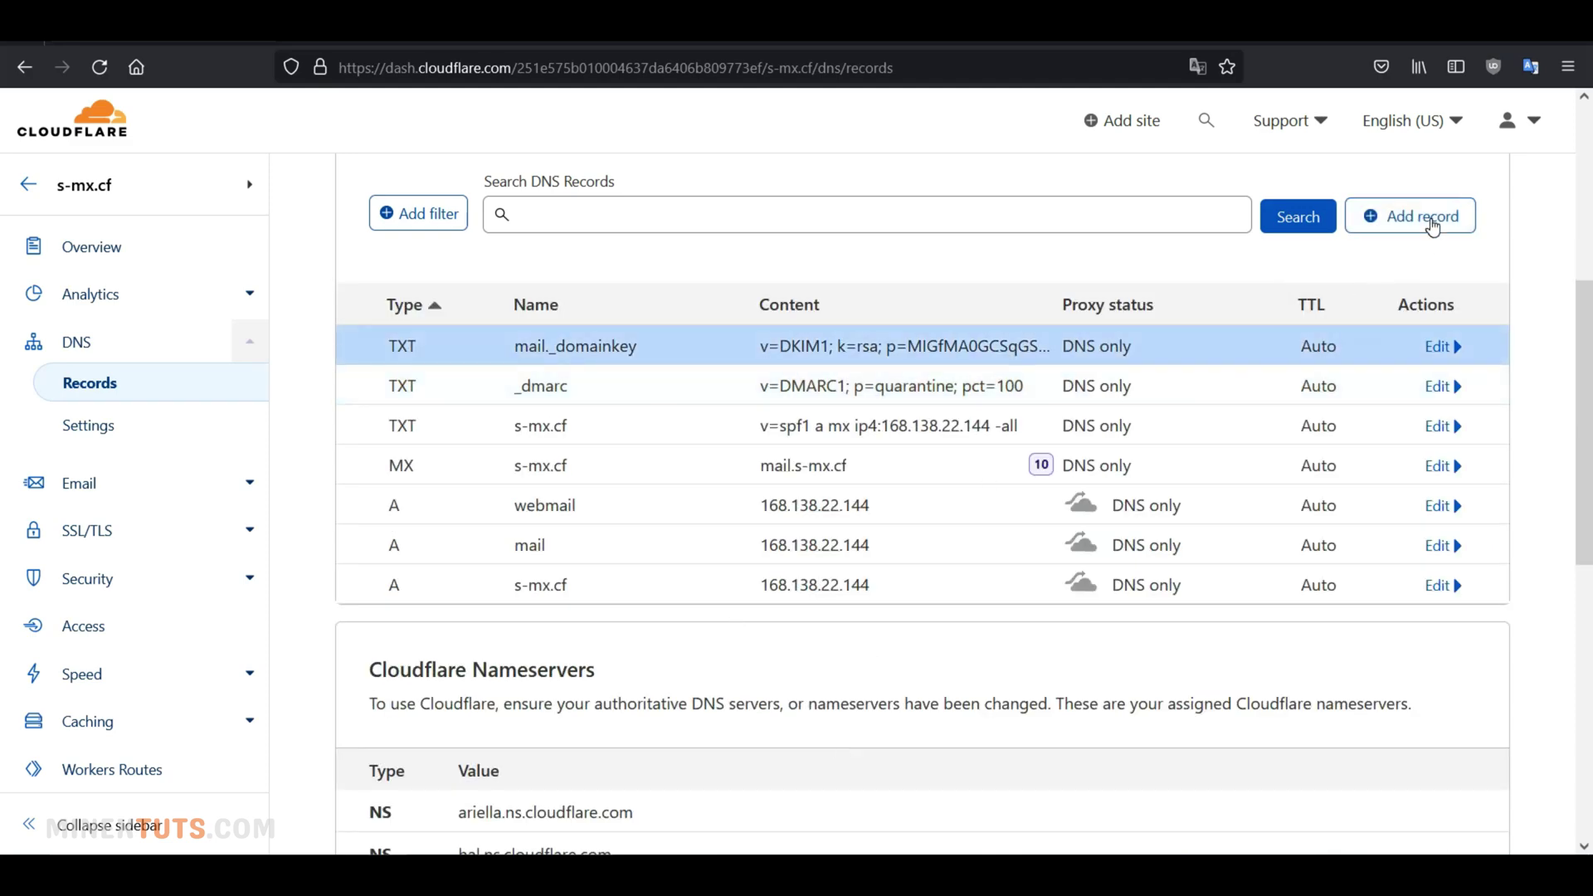
Add a new Cloudflare TXT record named _domainkey, copied from Hestia
mouse_move(867, 871)
click(929, 746)
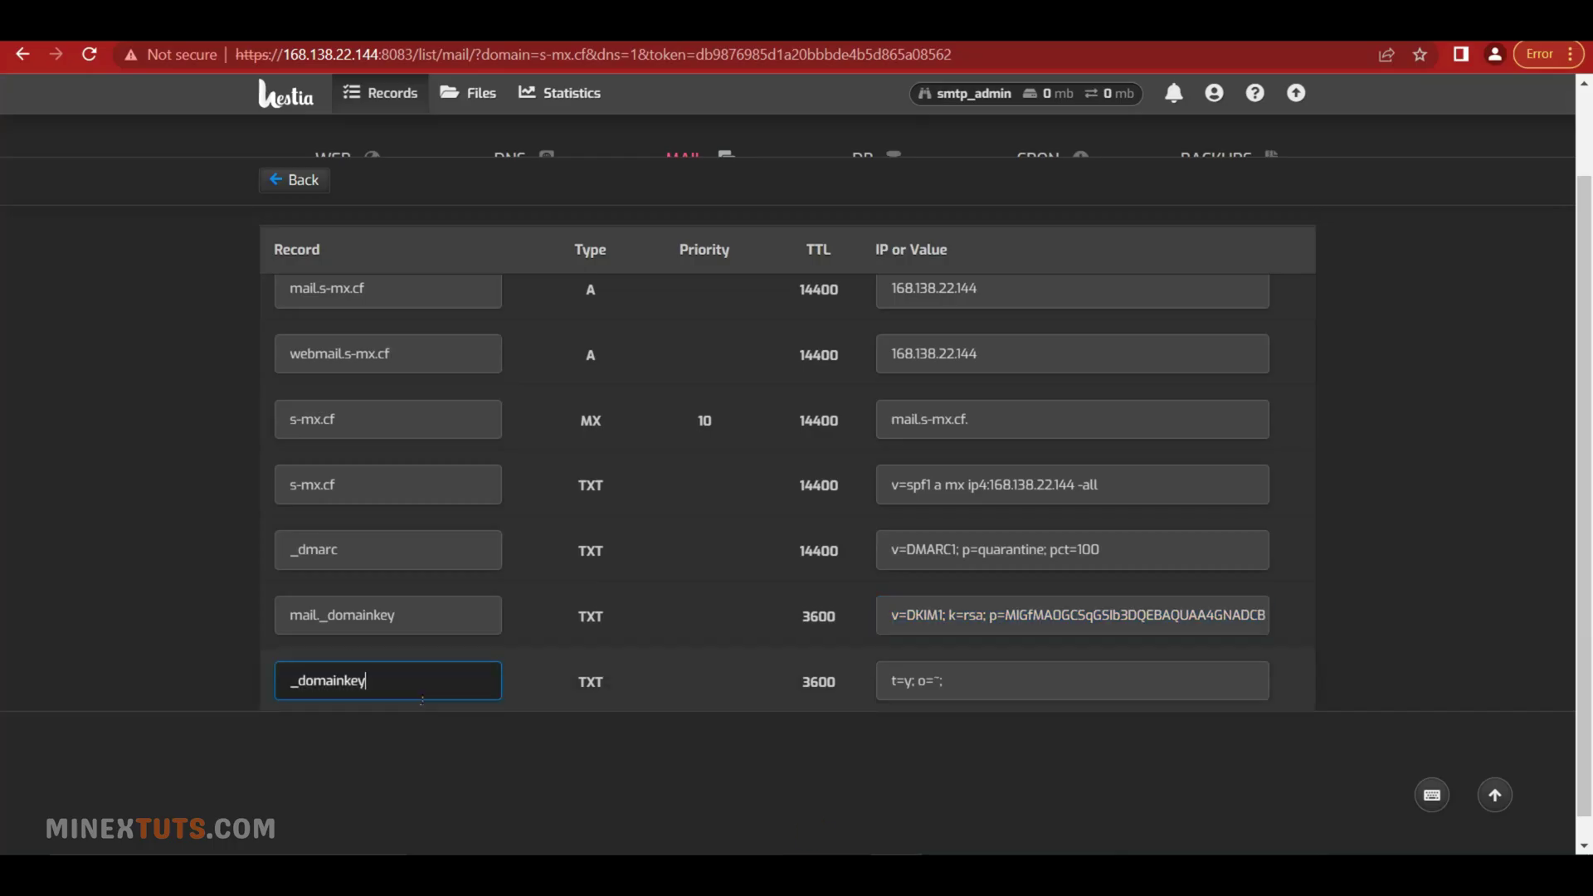
drag(422, 697, 253, 677)
mouse_move(639, 871)
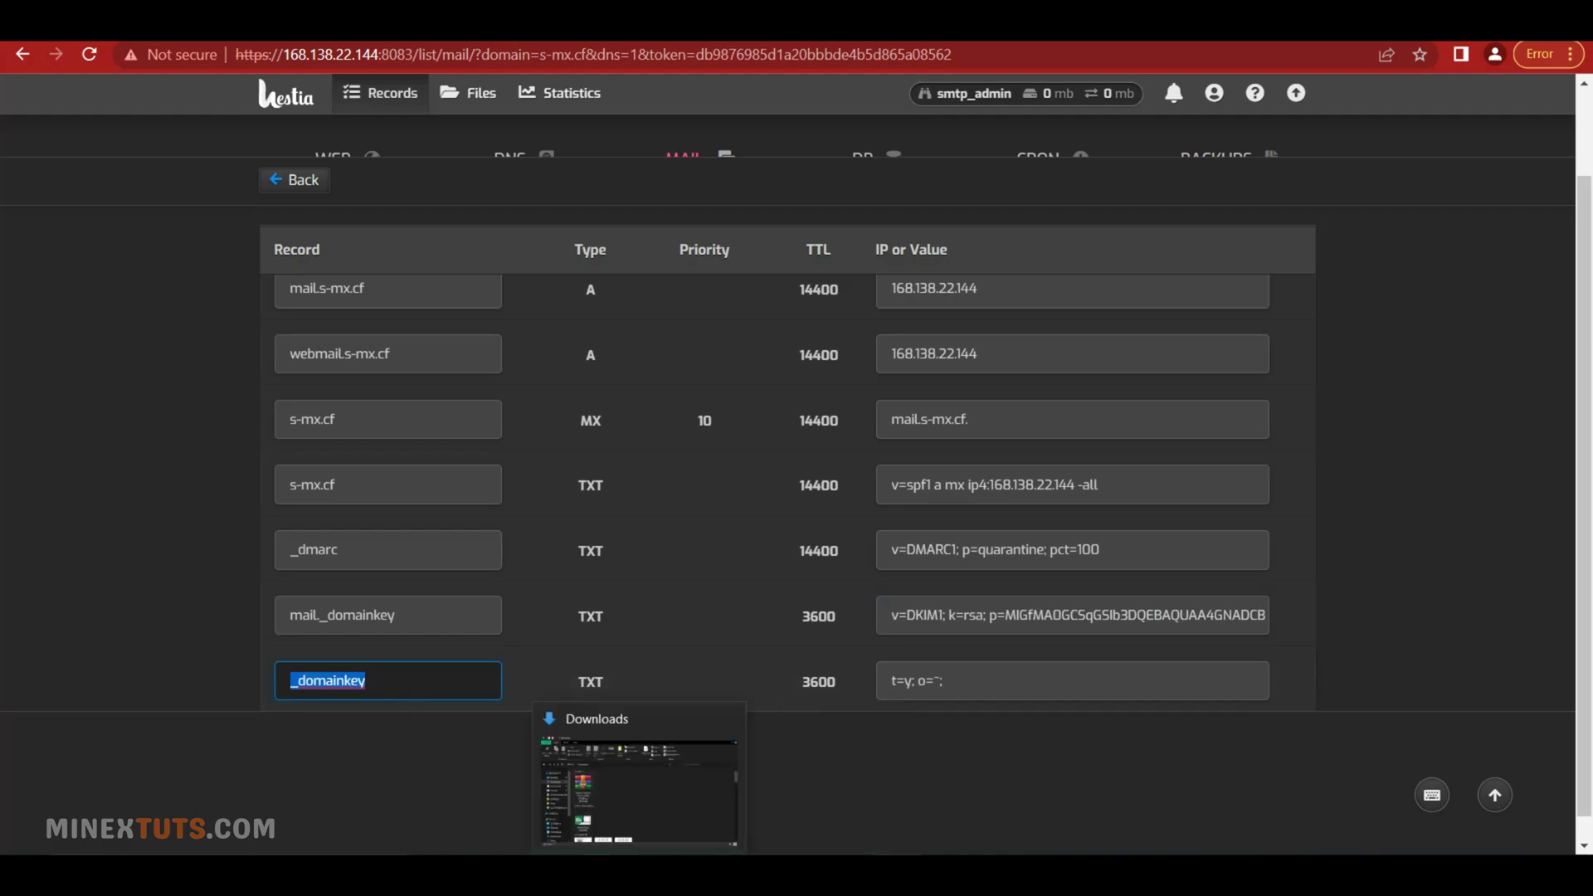
key(alt+Tab)
click(1411, 216)
click(472, 375)
scroll(465, 577, down, 5)
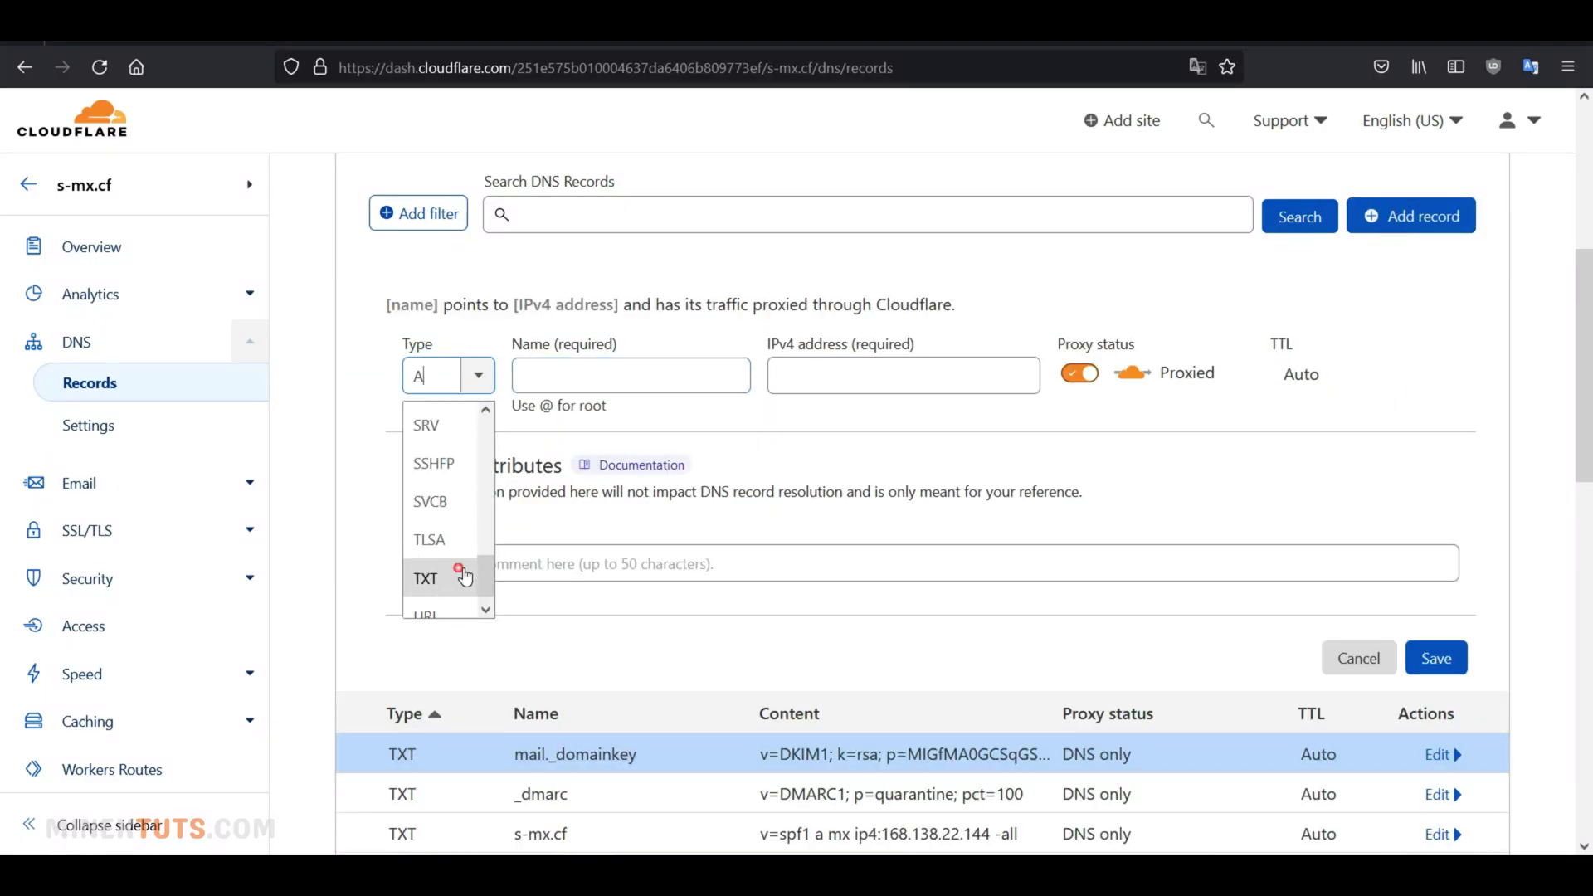
click(464, 577)
click(580, 370)
key(ctrl+v)
Set the _domainkey content to 't=y; o=~;' from Hestia and save the record
mouse_move(871, 871)
click(855, 770)
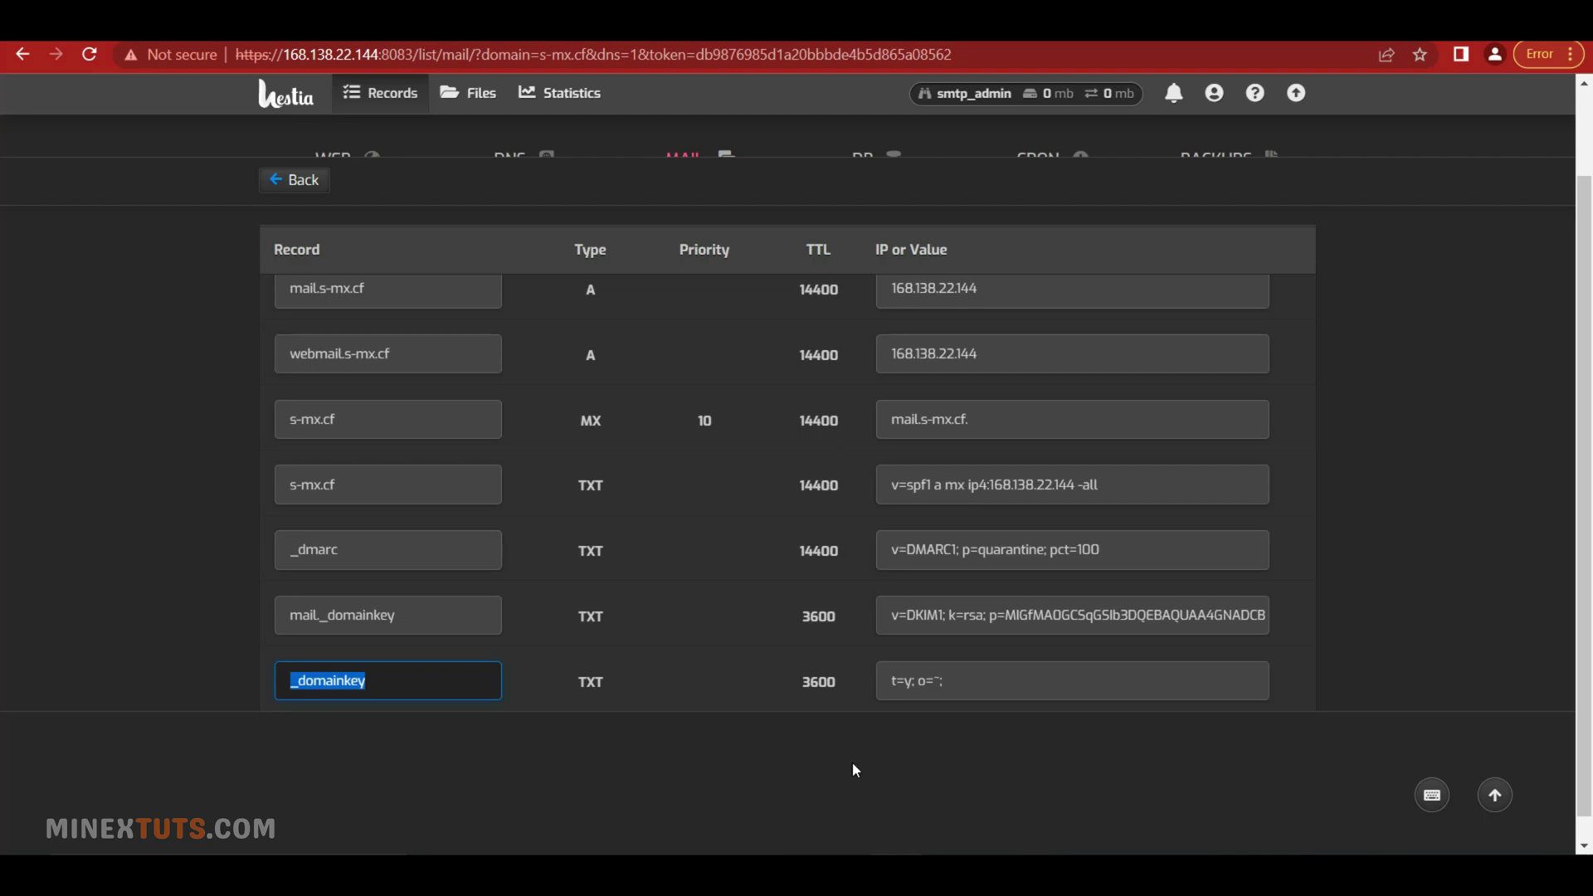
click(1031, 682)
triple_click(926, 682)
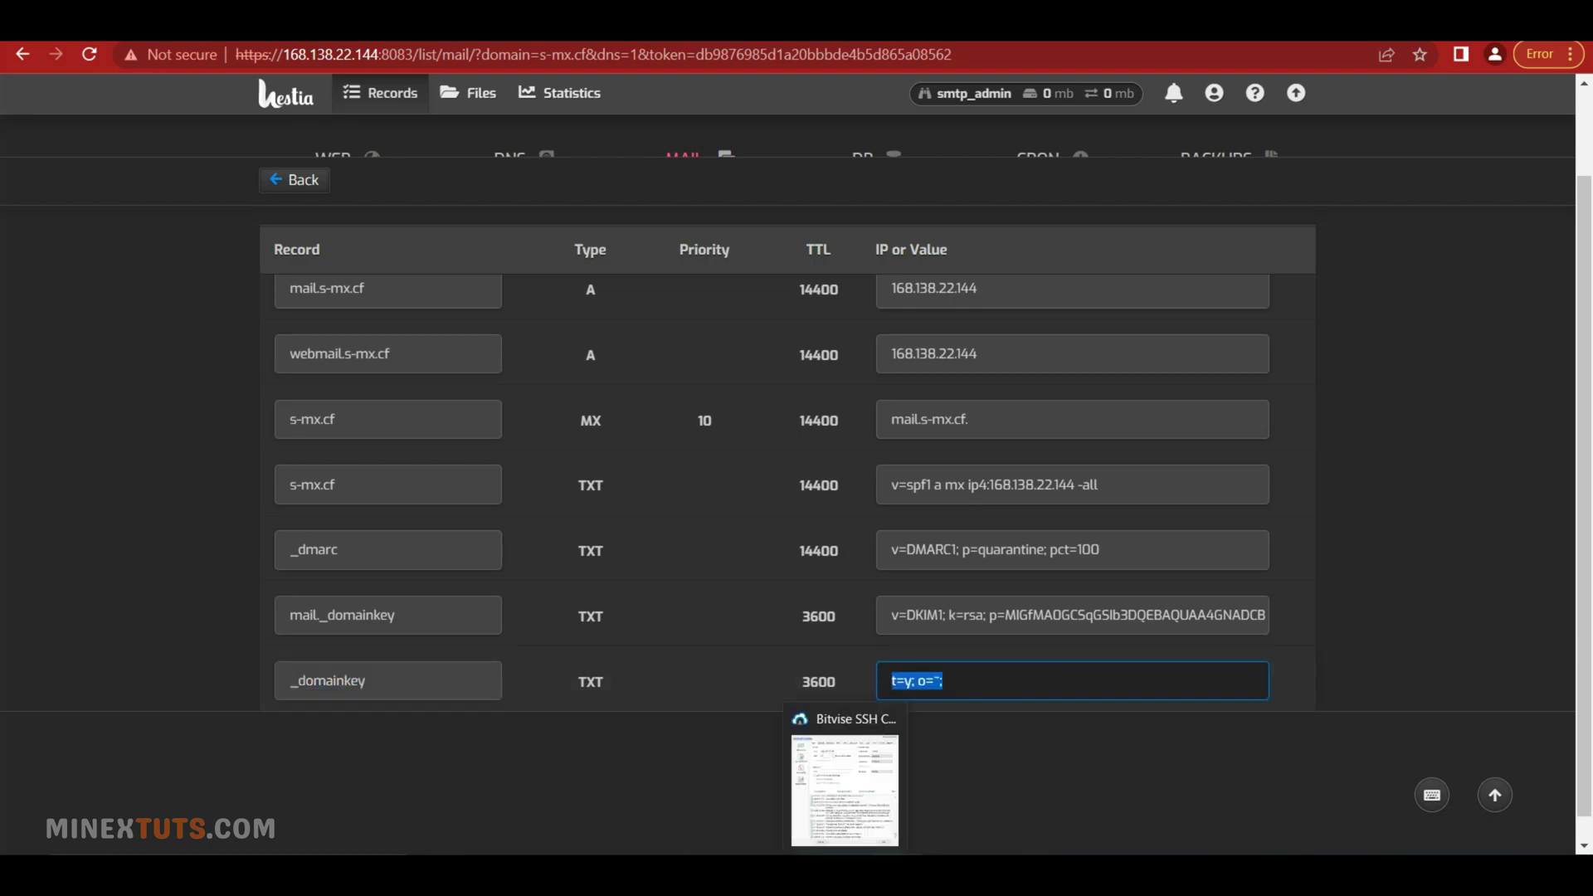
key(ctrl+c)
key(alt+Tab)
click(796, 502)
key(ctrl+v)
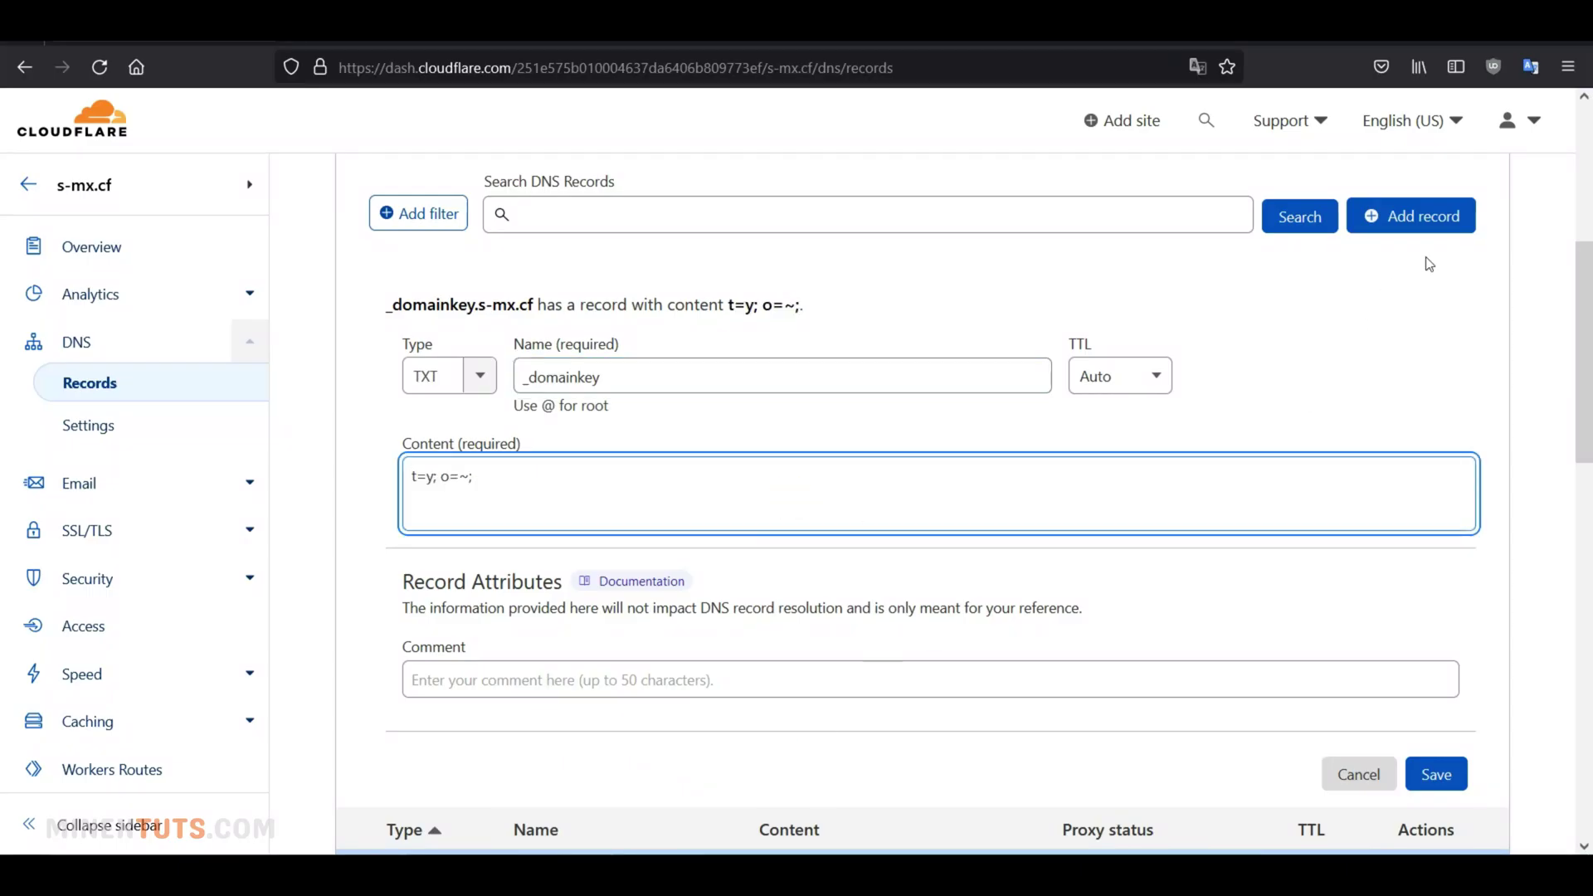
click(1452, 781)
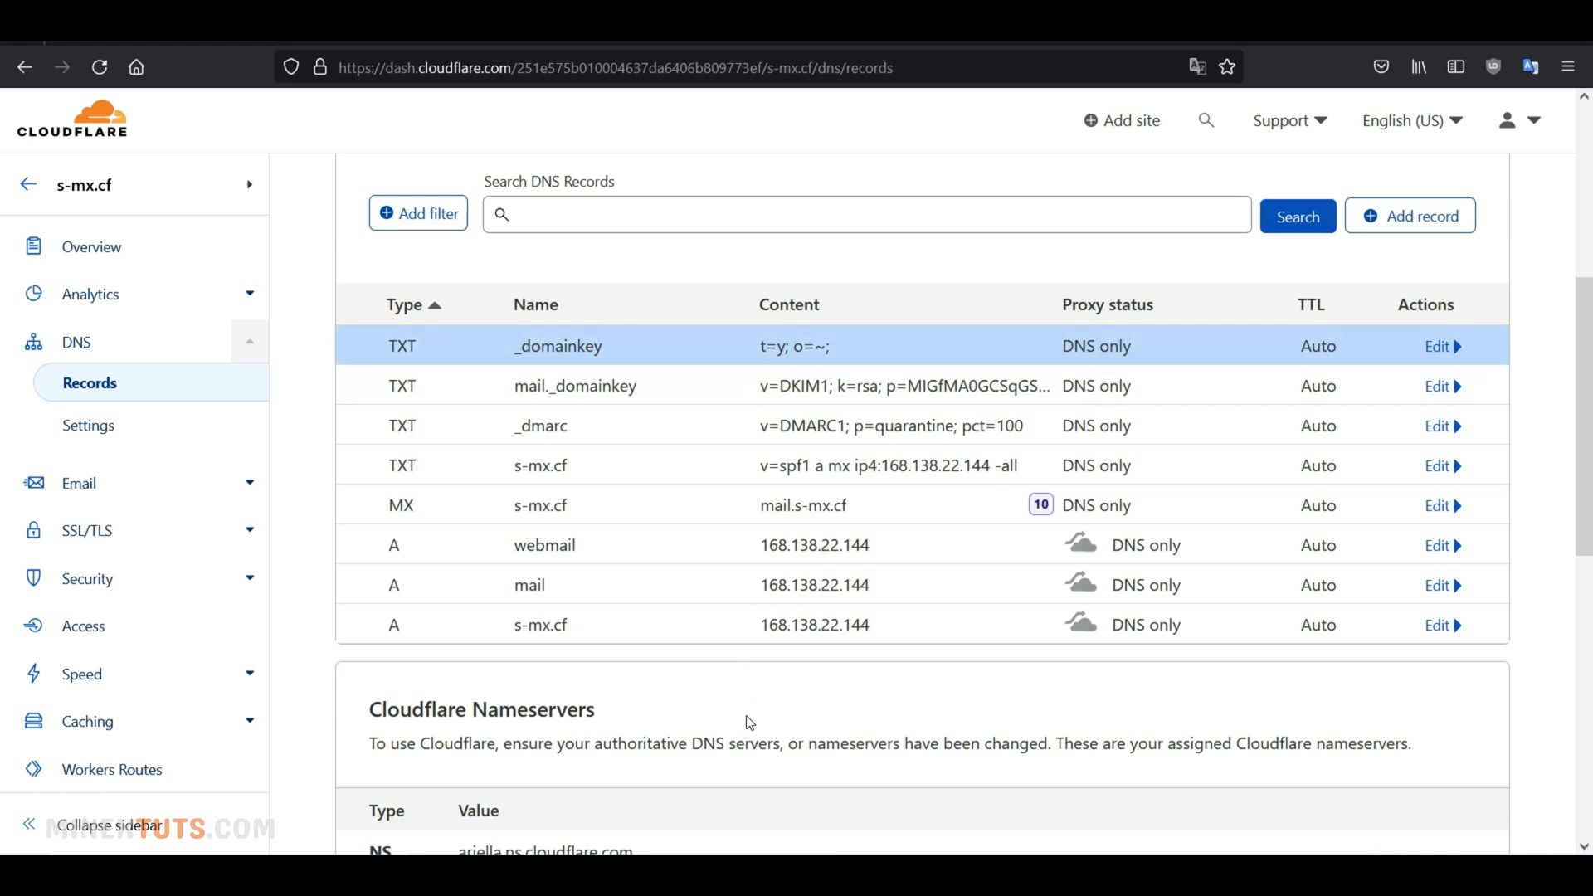
key(alt+Tab)
scroll(700, 675, up, 2)
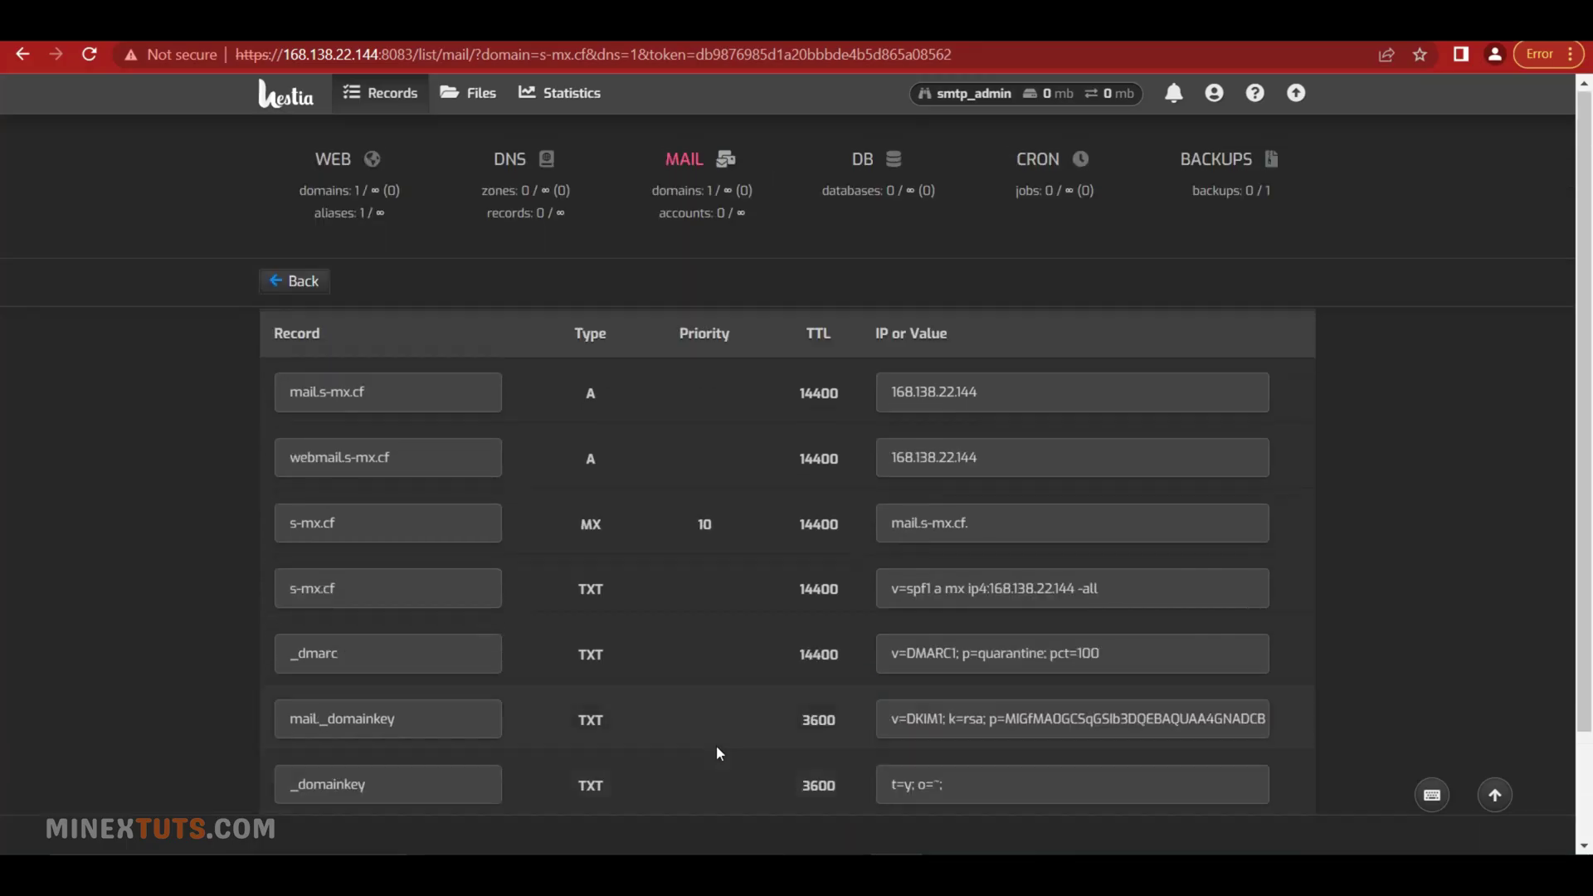
click(313, 291)
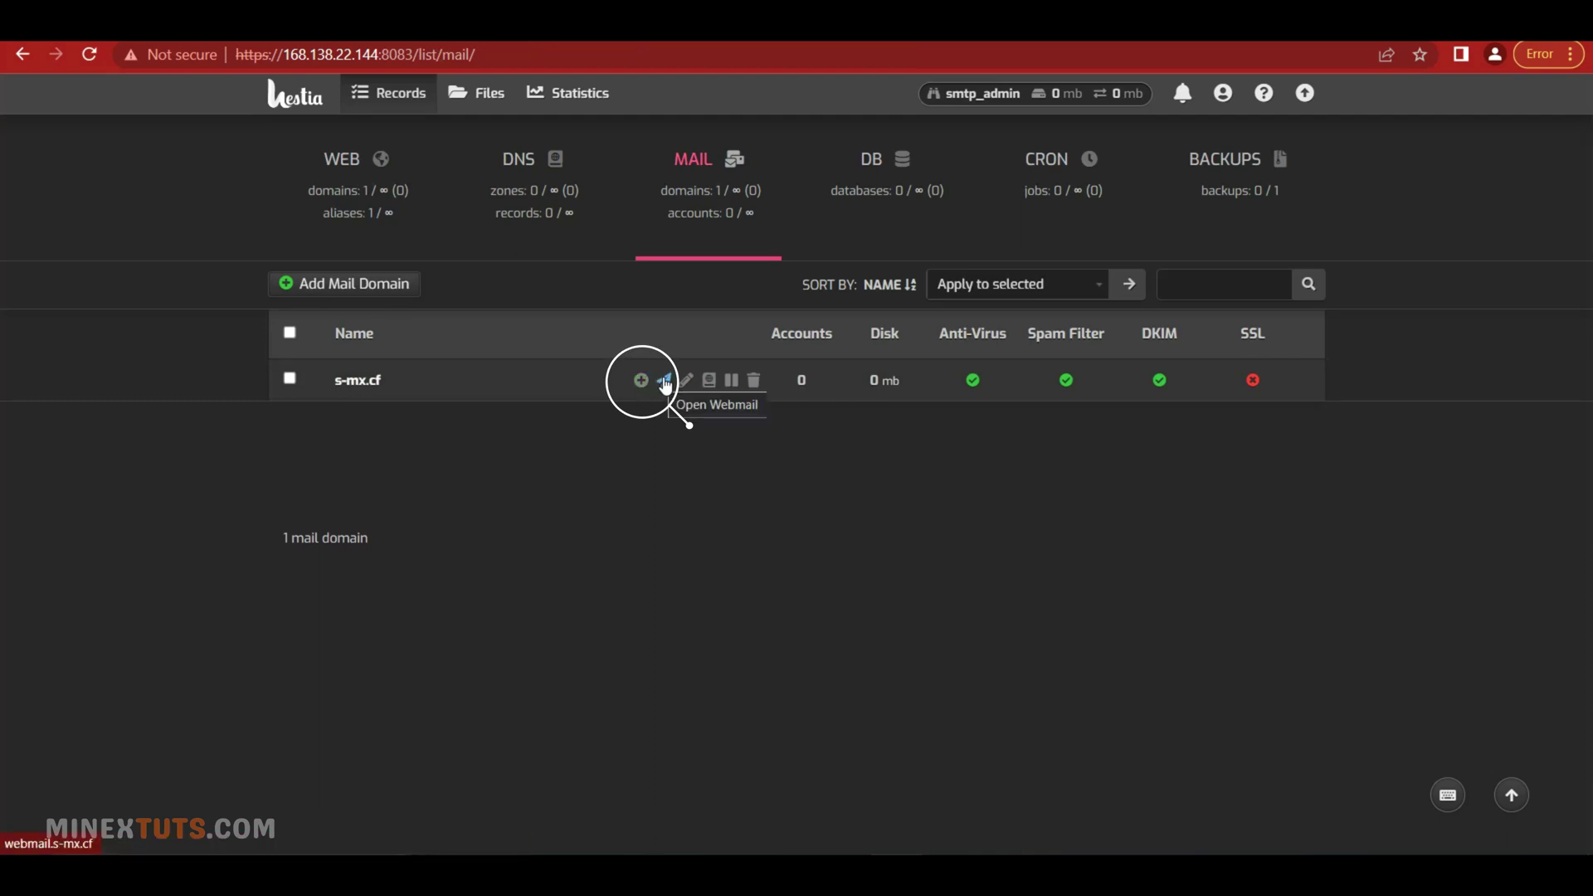
click(644, 382)
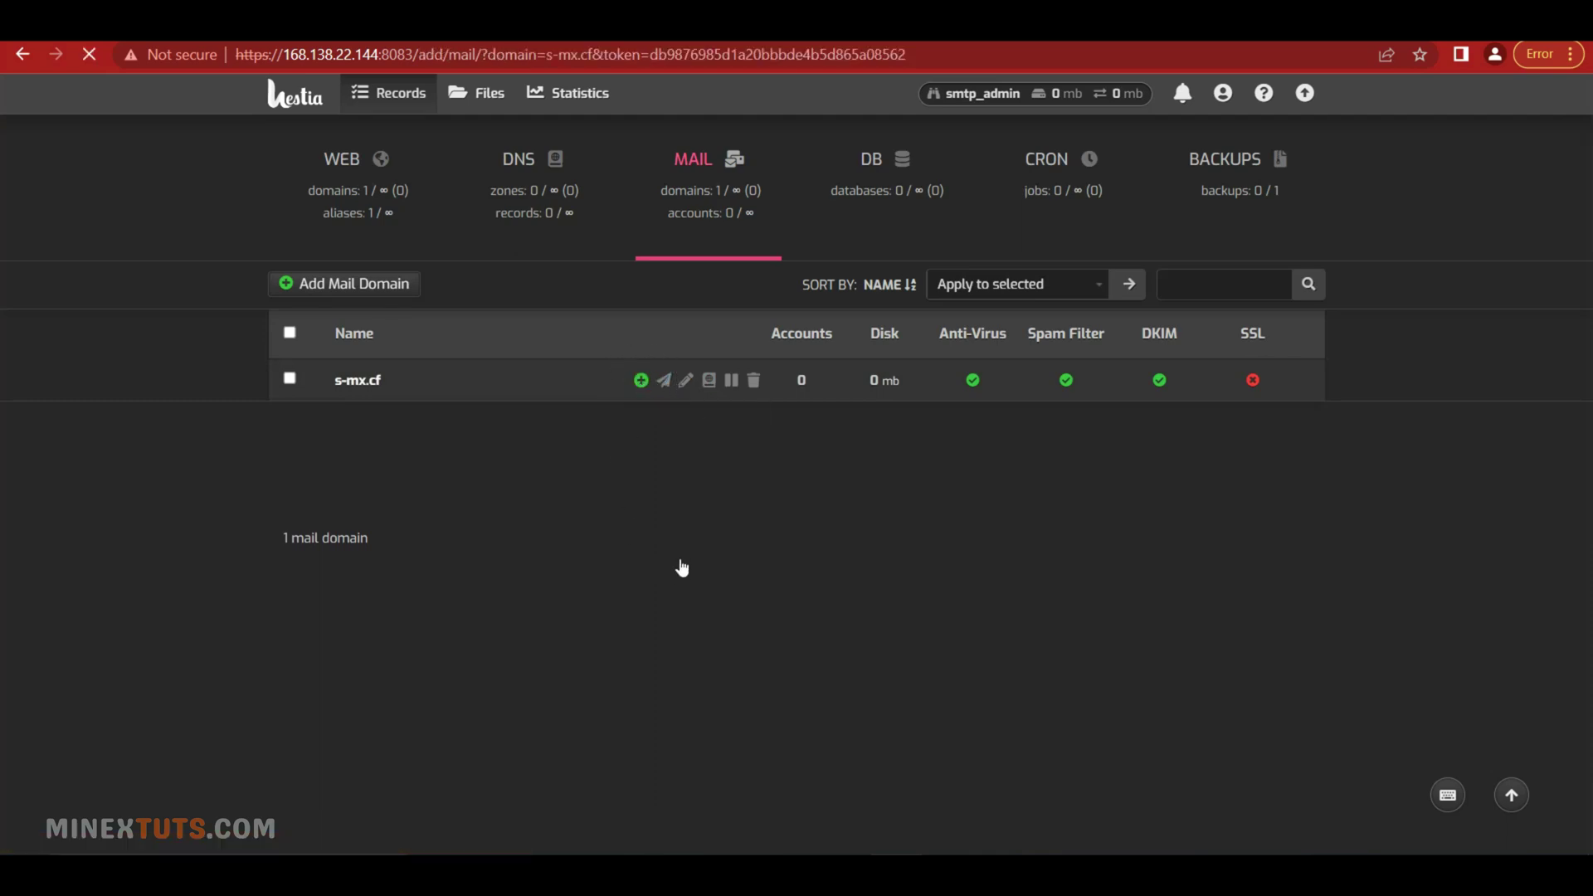
click(577, 547)
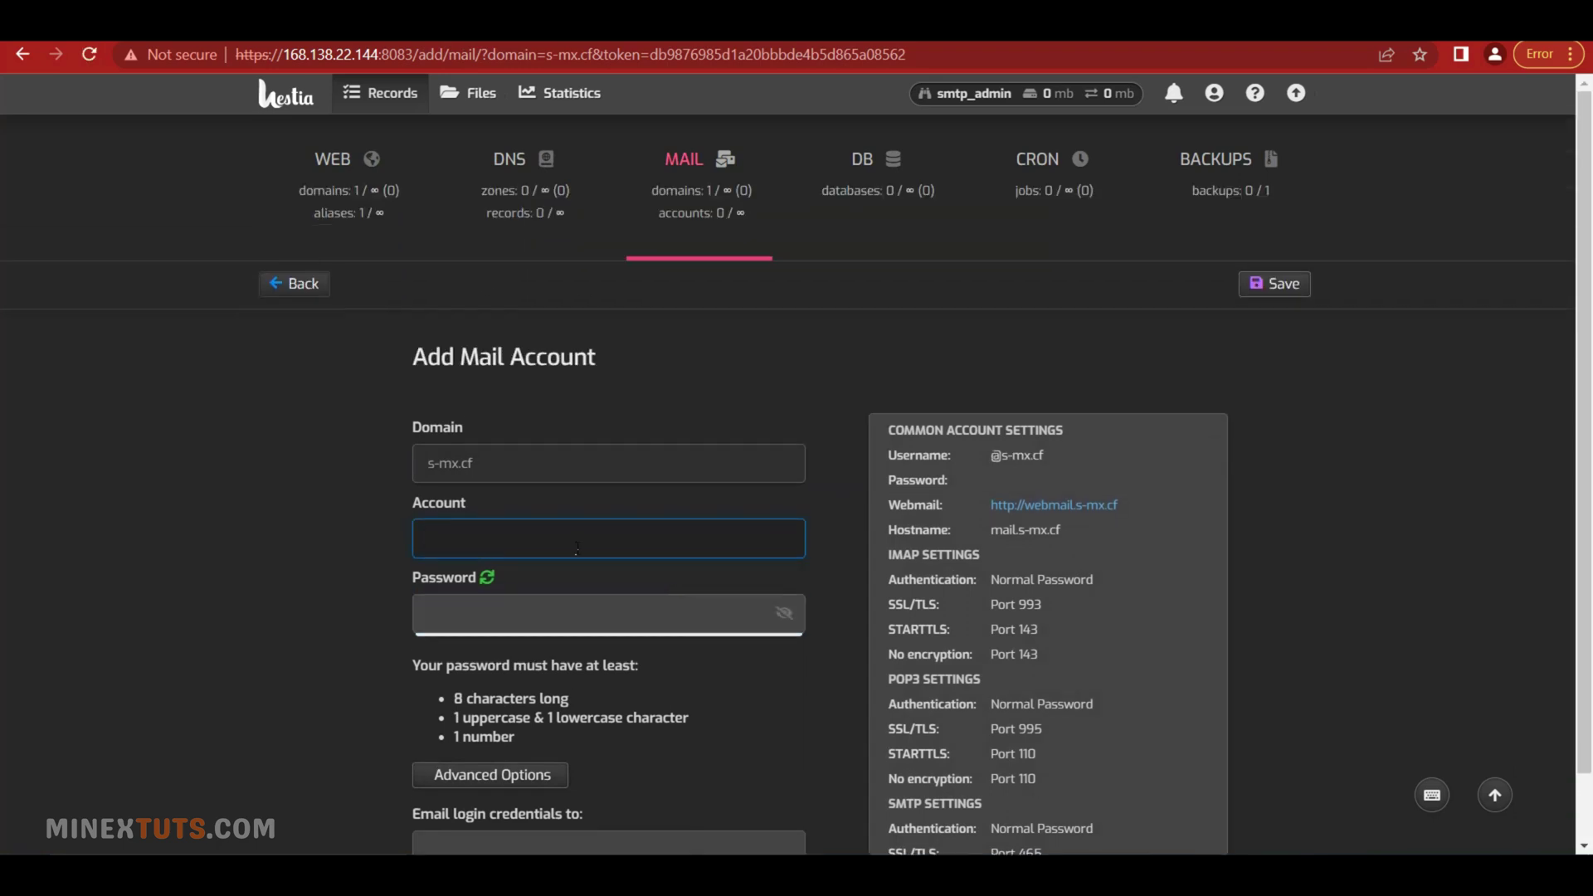
text(admin)
click(711, 562)
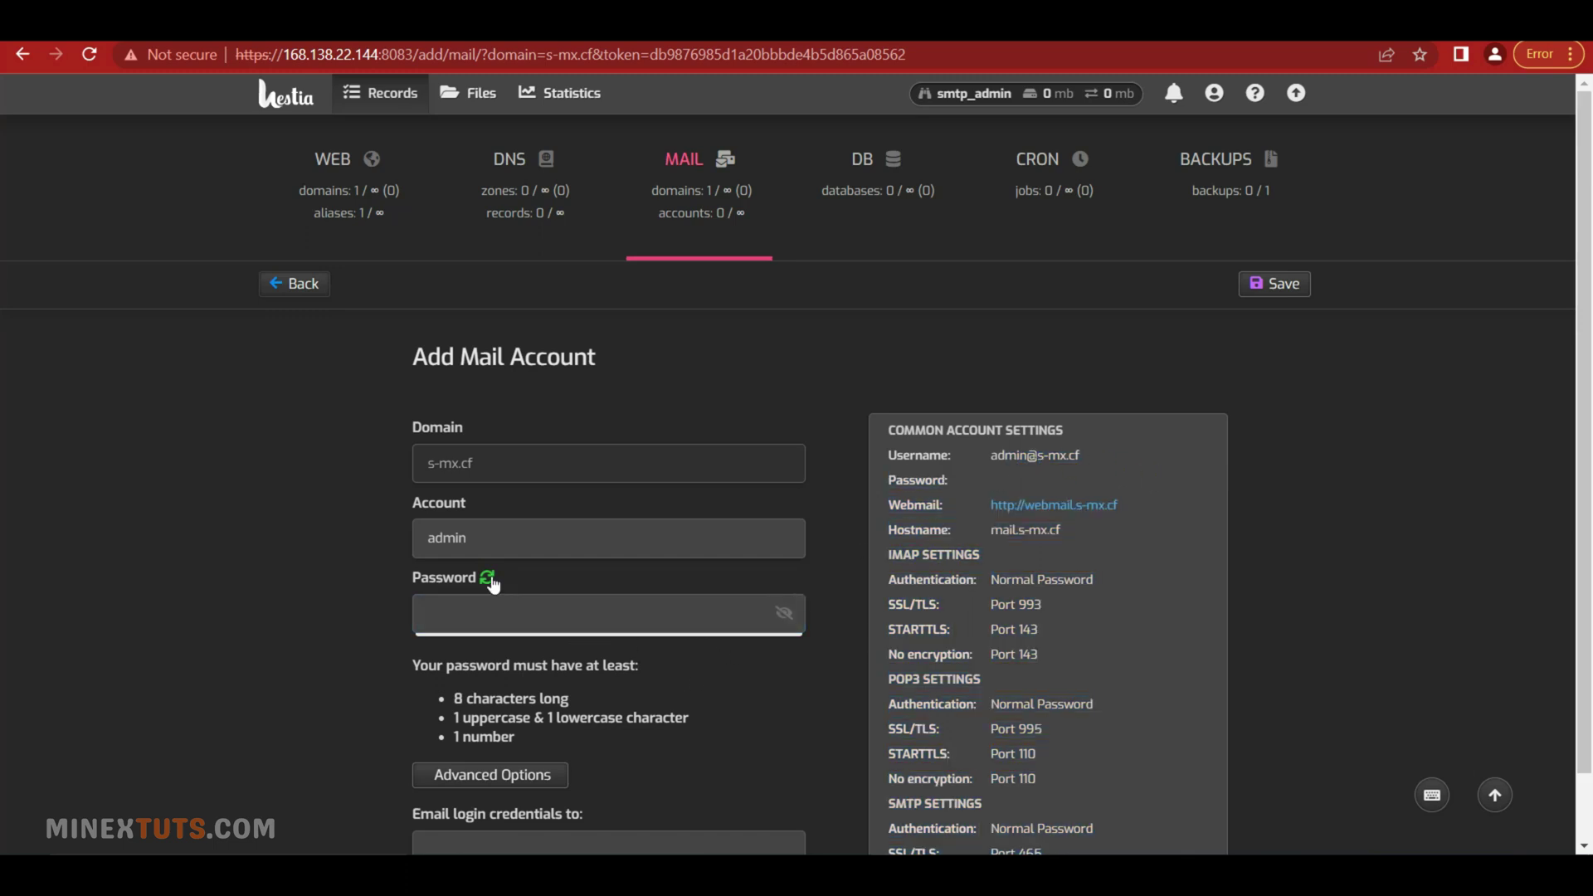
click(488, 578)
Copy the admin account's connection settings and save the new mailbox
click(583, 618)
scroll(583, 618, down, 1)
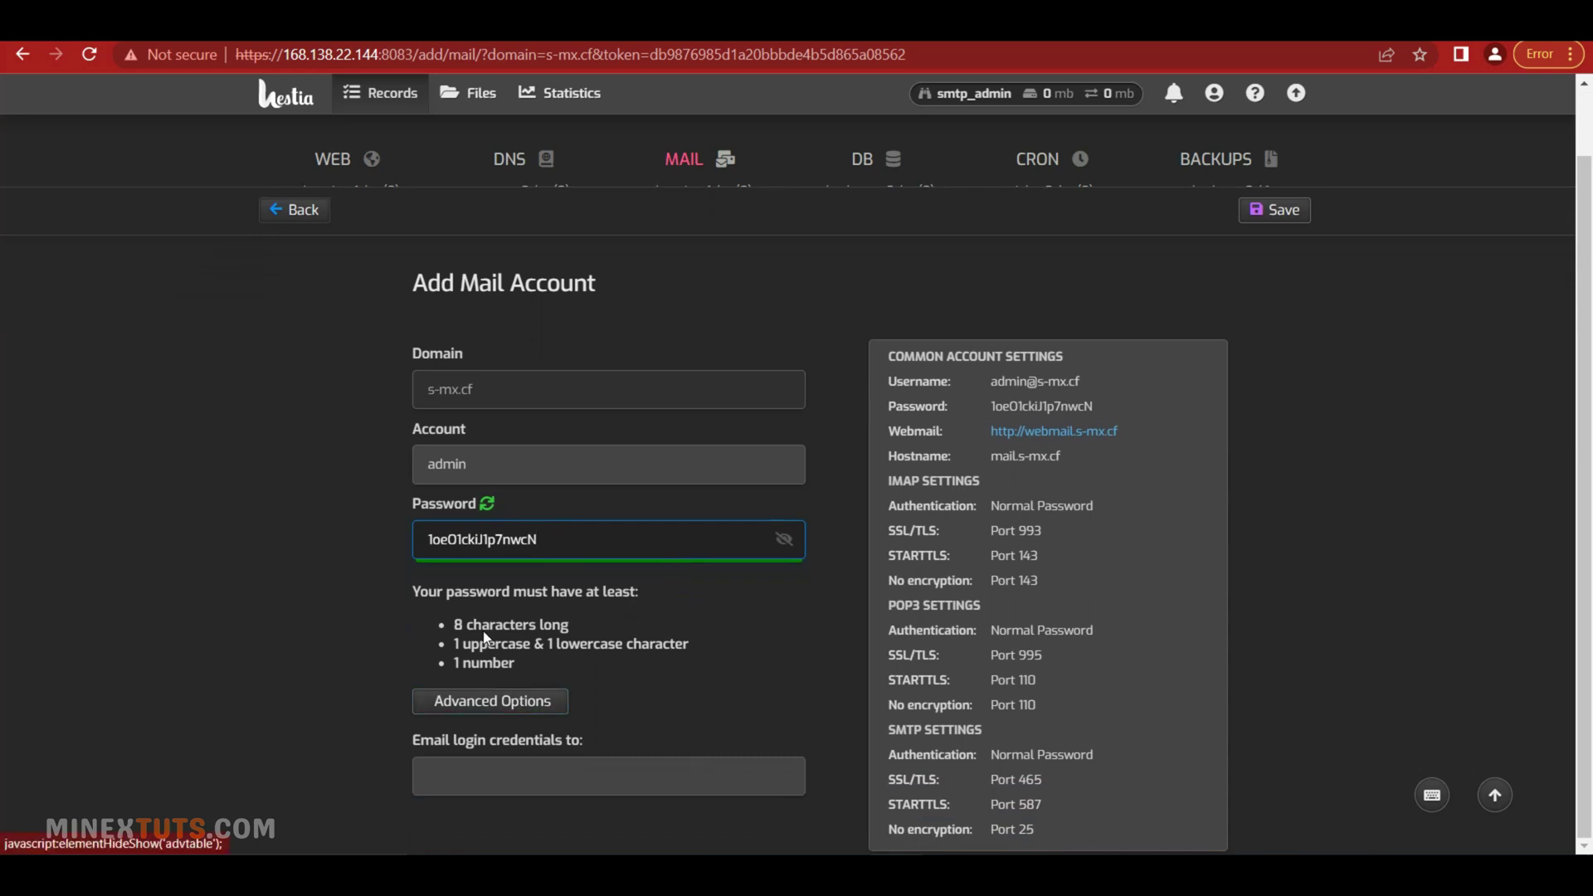
click(583, 749)
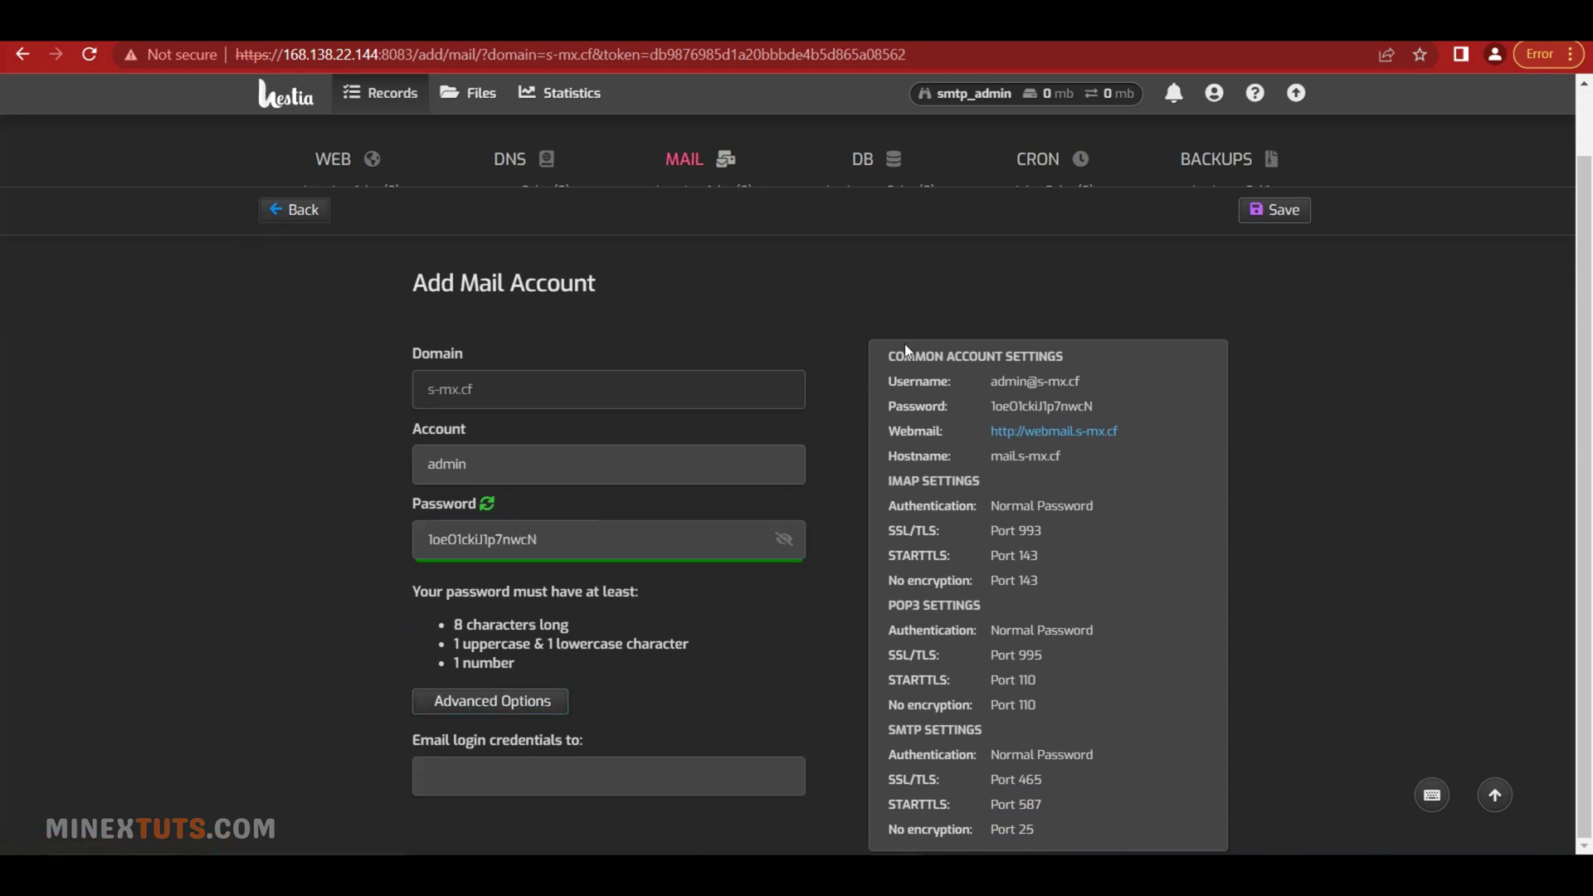
drag(881, 355, 1121, 798)
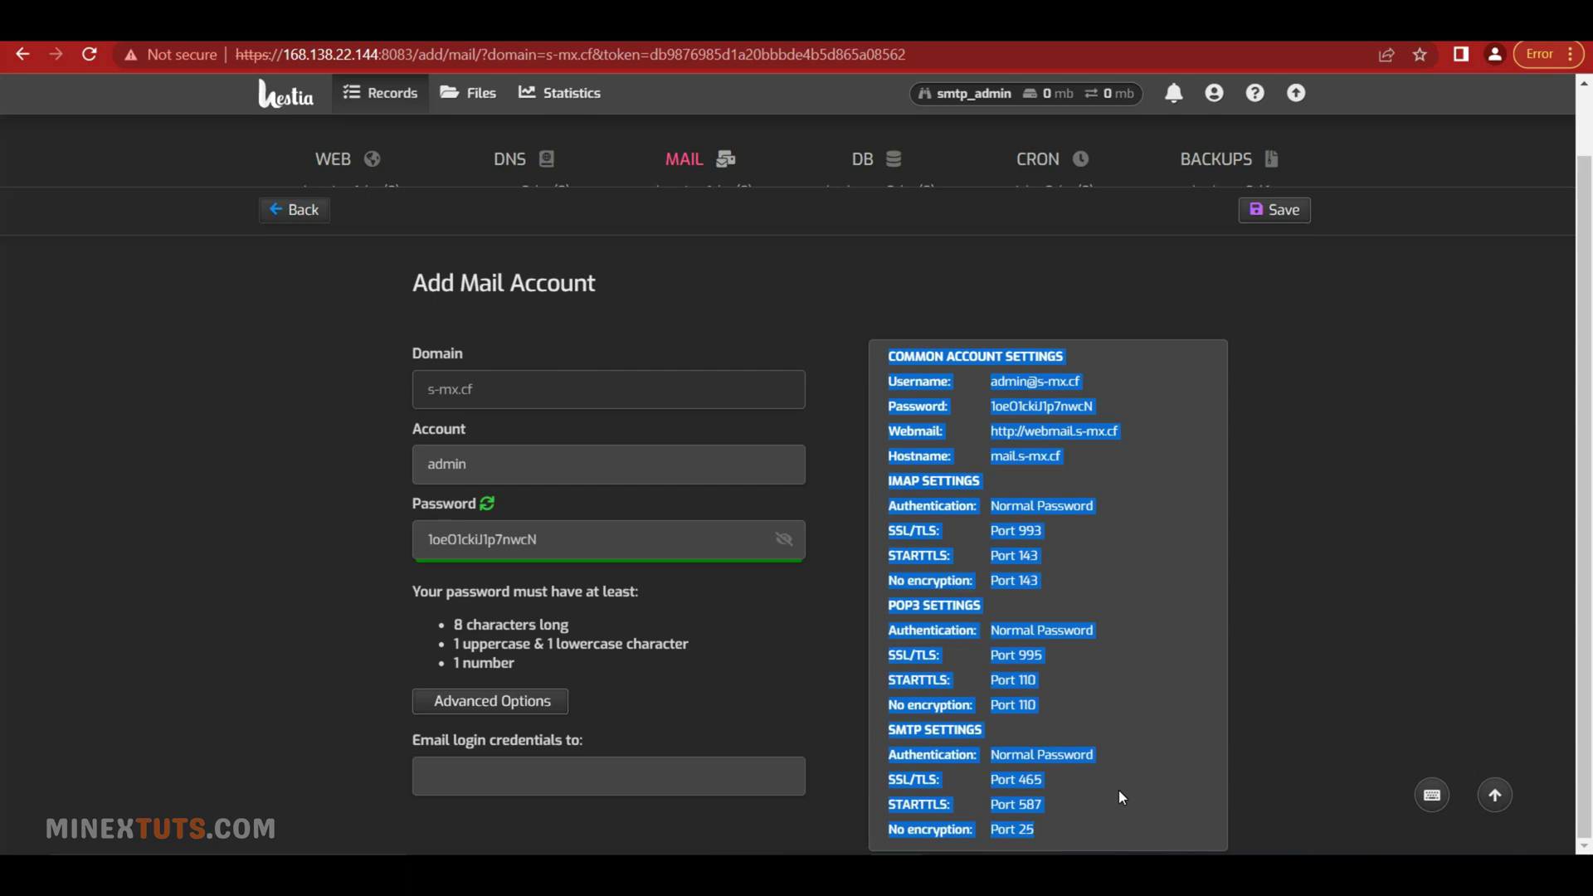
right_click(1118, 798)
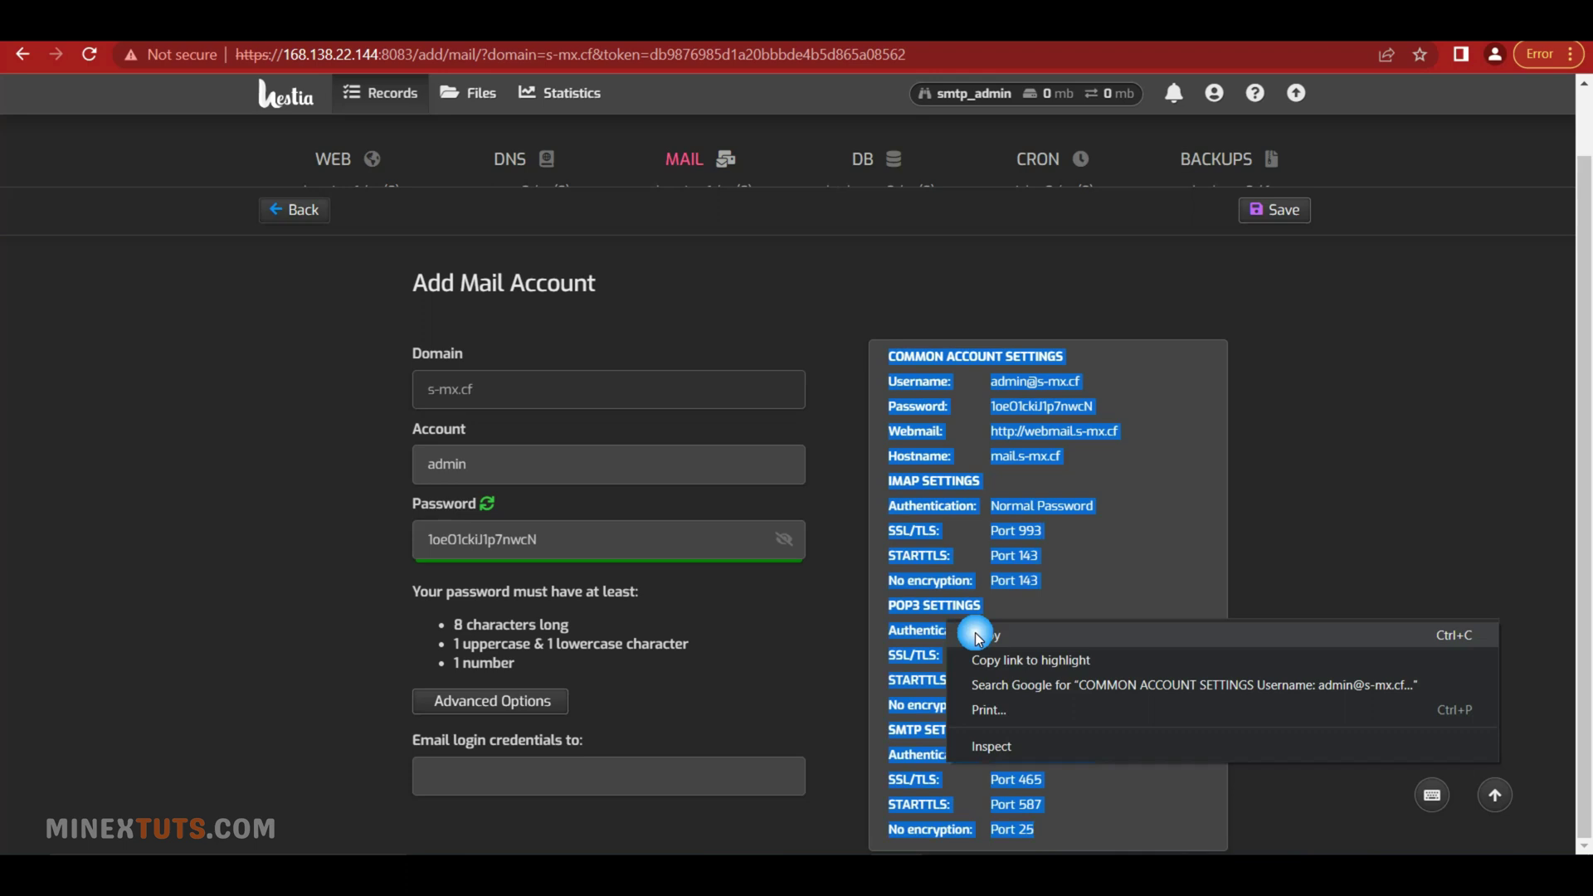
click(1045, 631)
click(738, 822)
click(1274, 210)
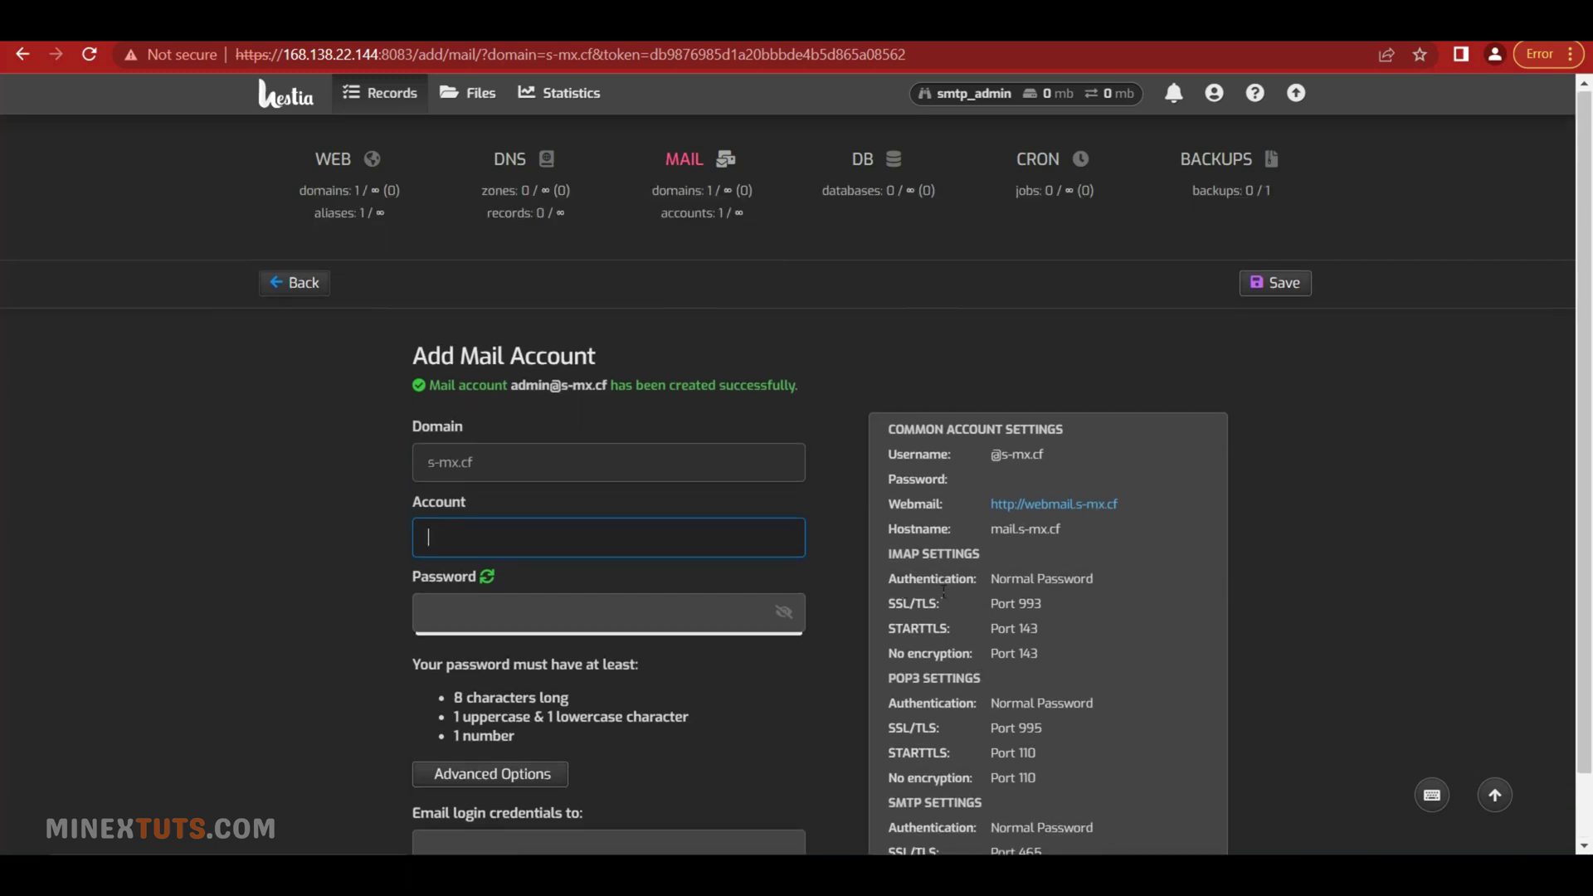
click(301, 282)
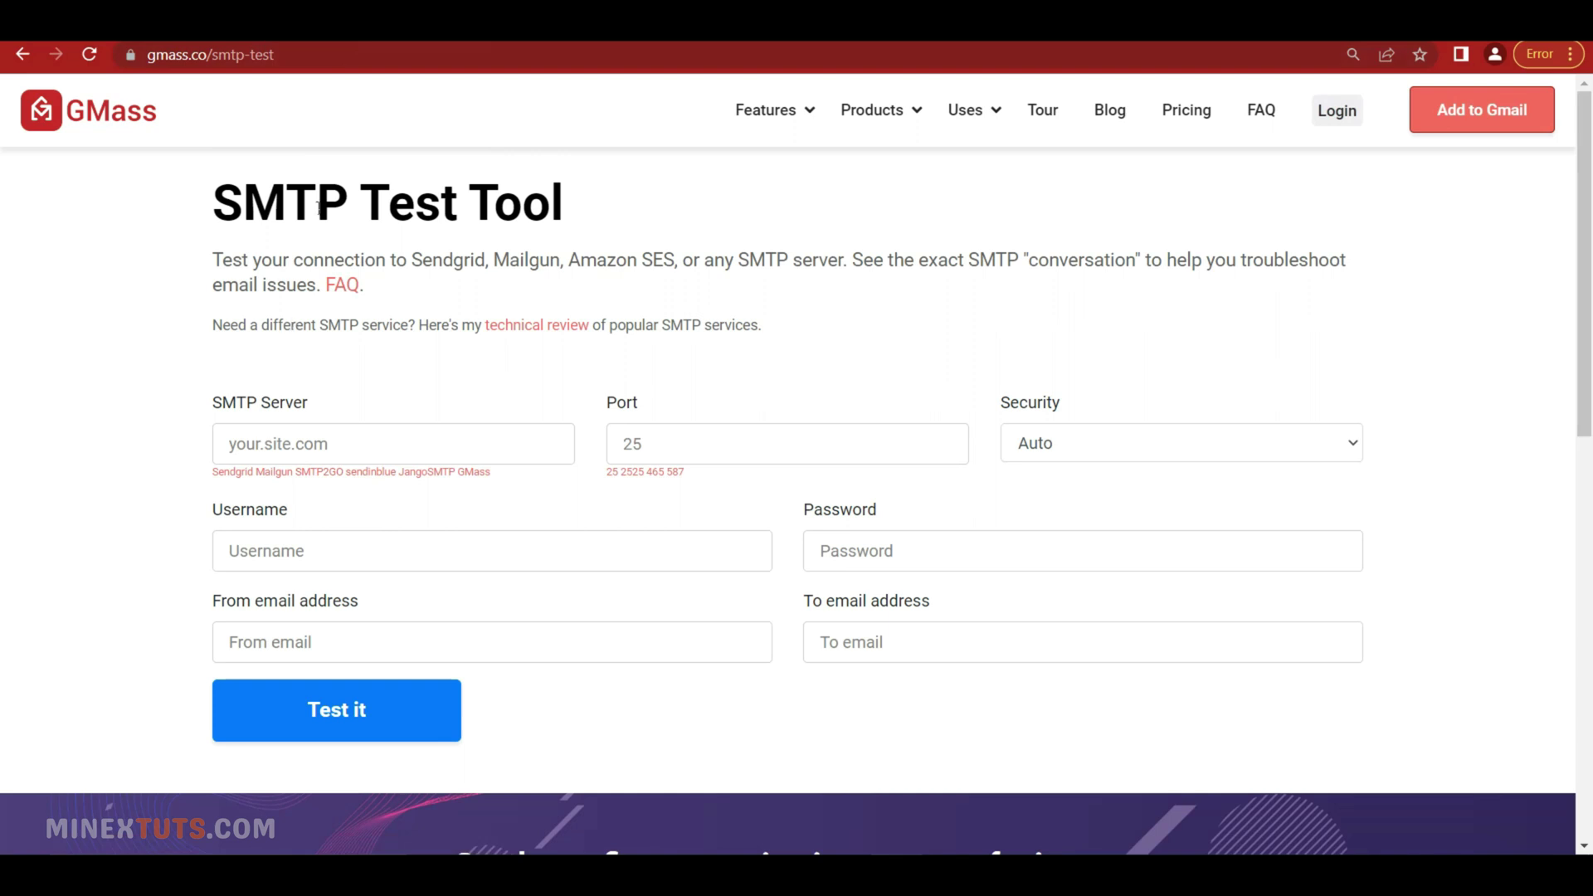
Set the GMass recipient to the mail-tester test address
click(383, 81)
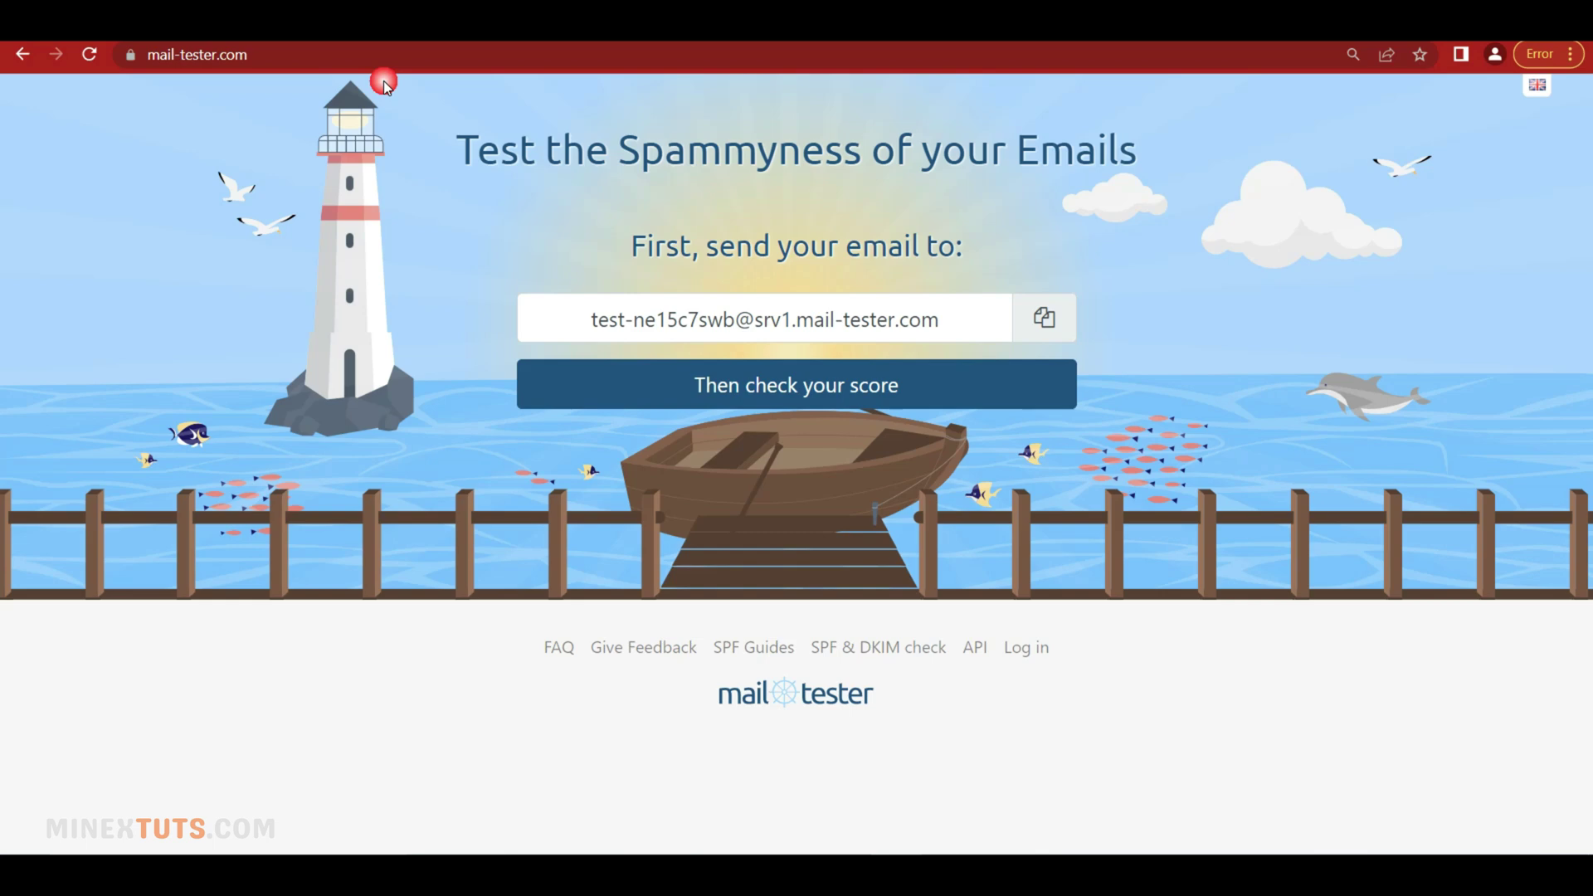
click(1044, 317)
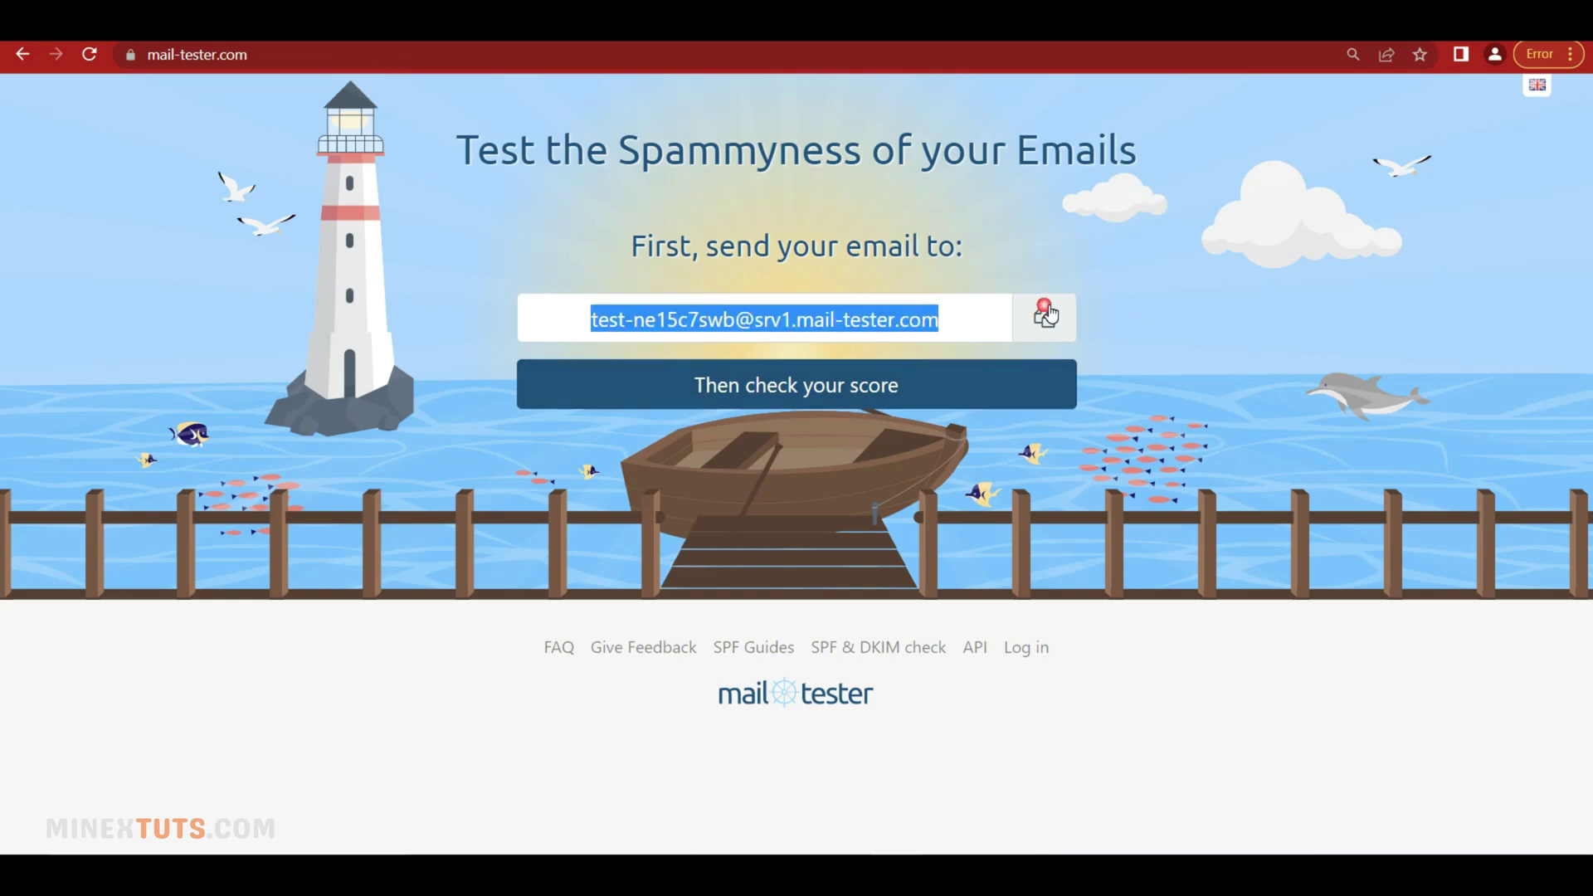
key(ctrl+Tab)
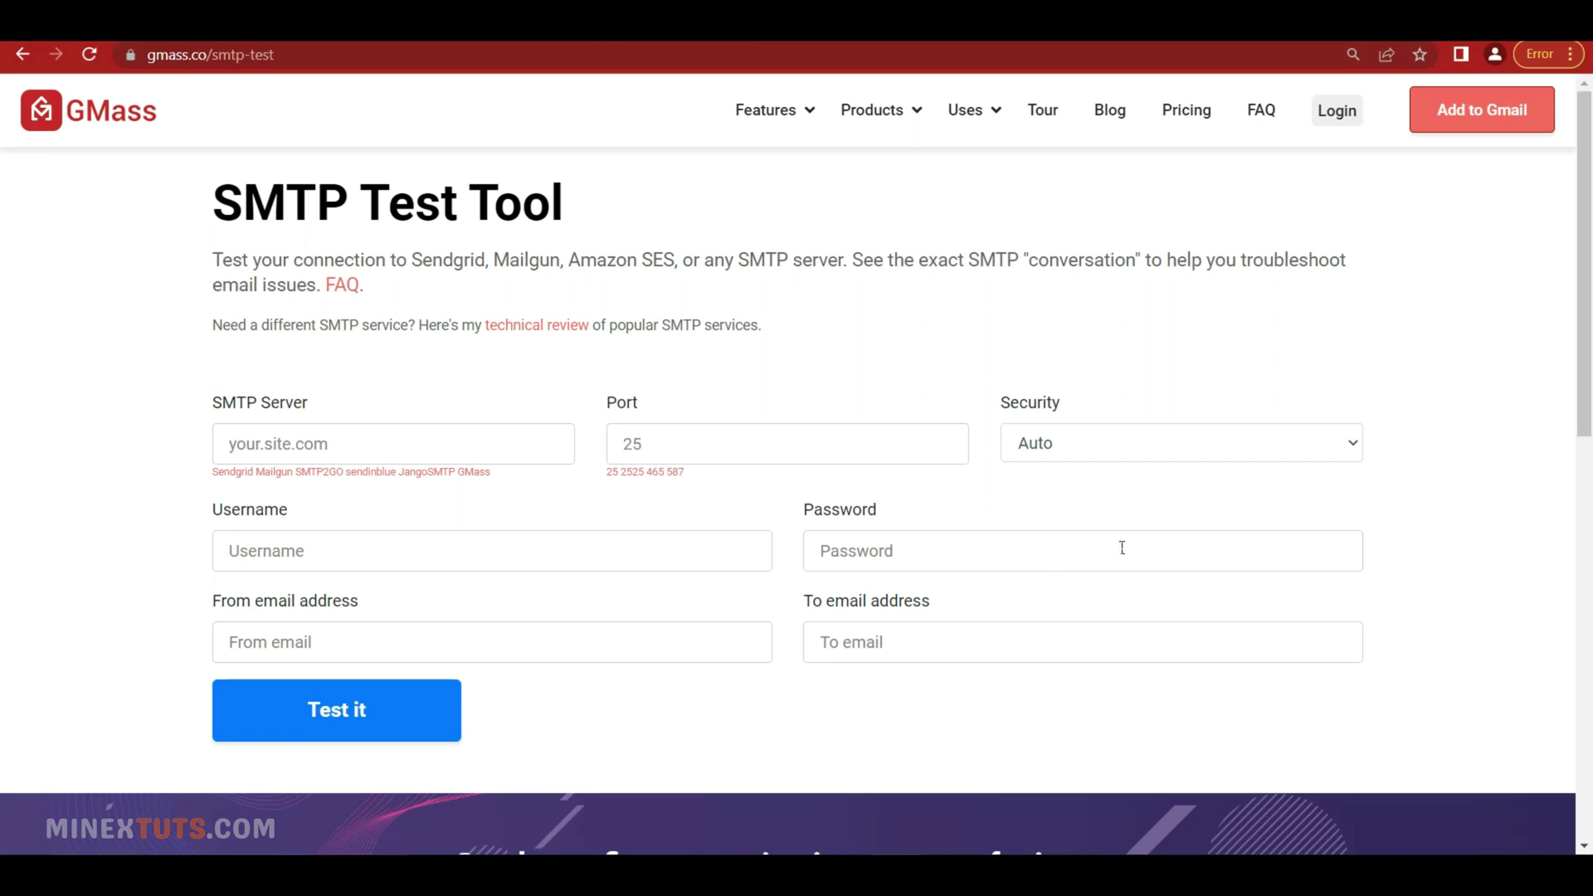
click(901, 644)
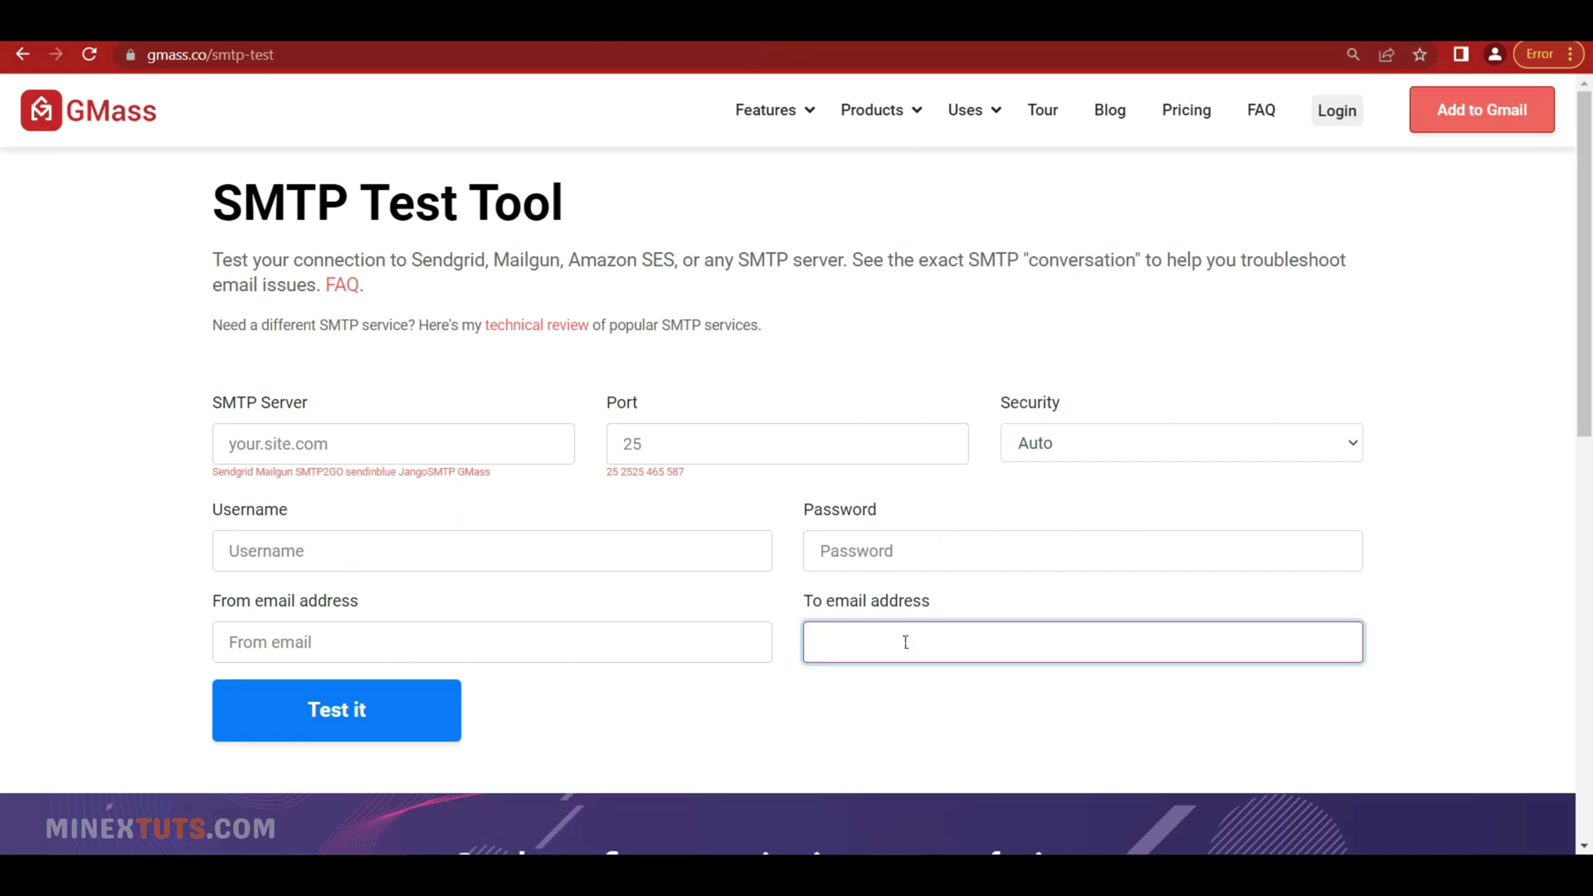
key(ctrl+v)
Use mail.s-mx.cf as the SMTP server on port 25, with security left on Auto
key(alt+Tab)
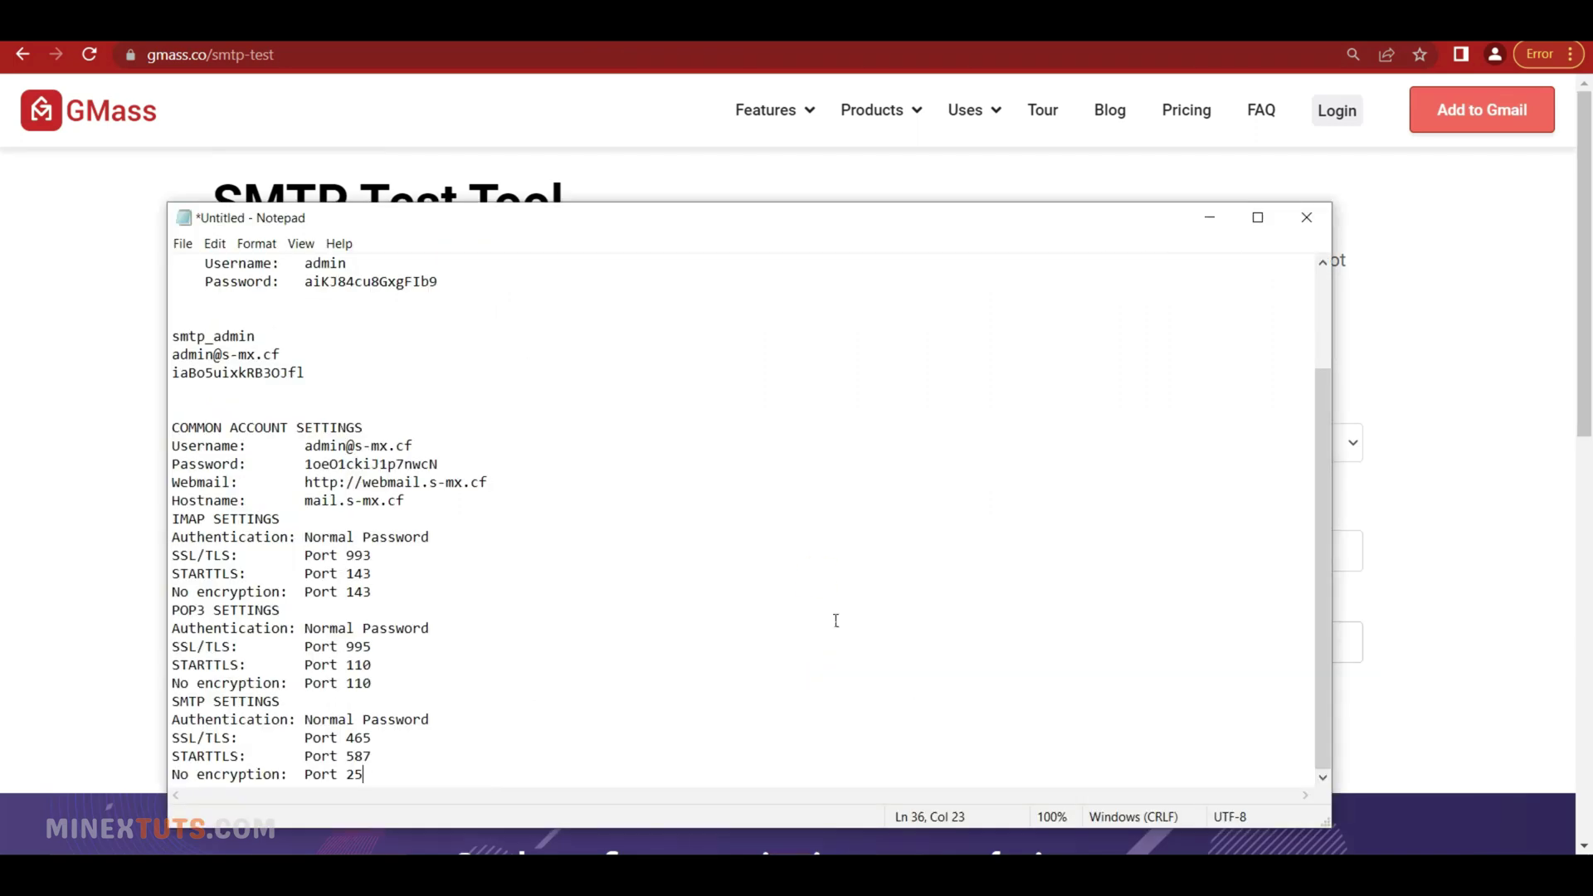
drag(406, 501, 304, 501)
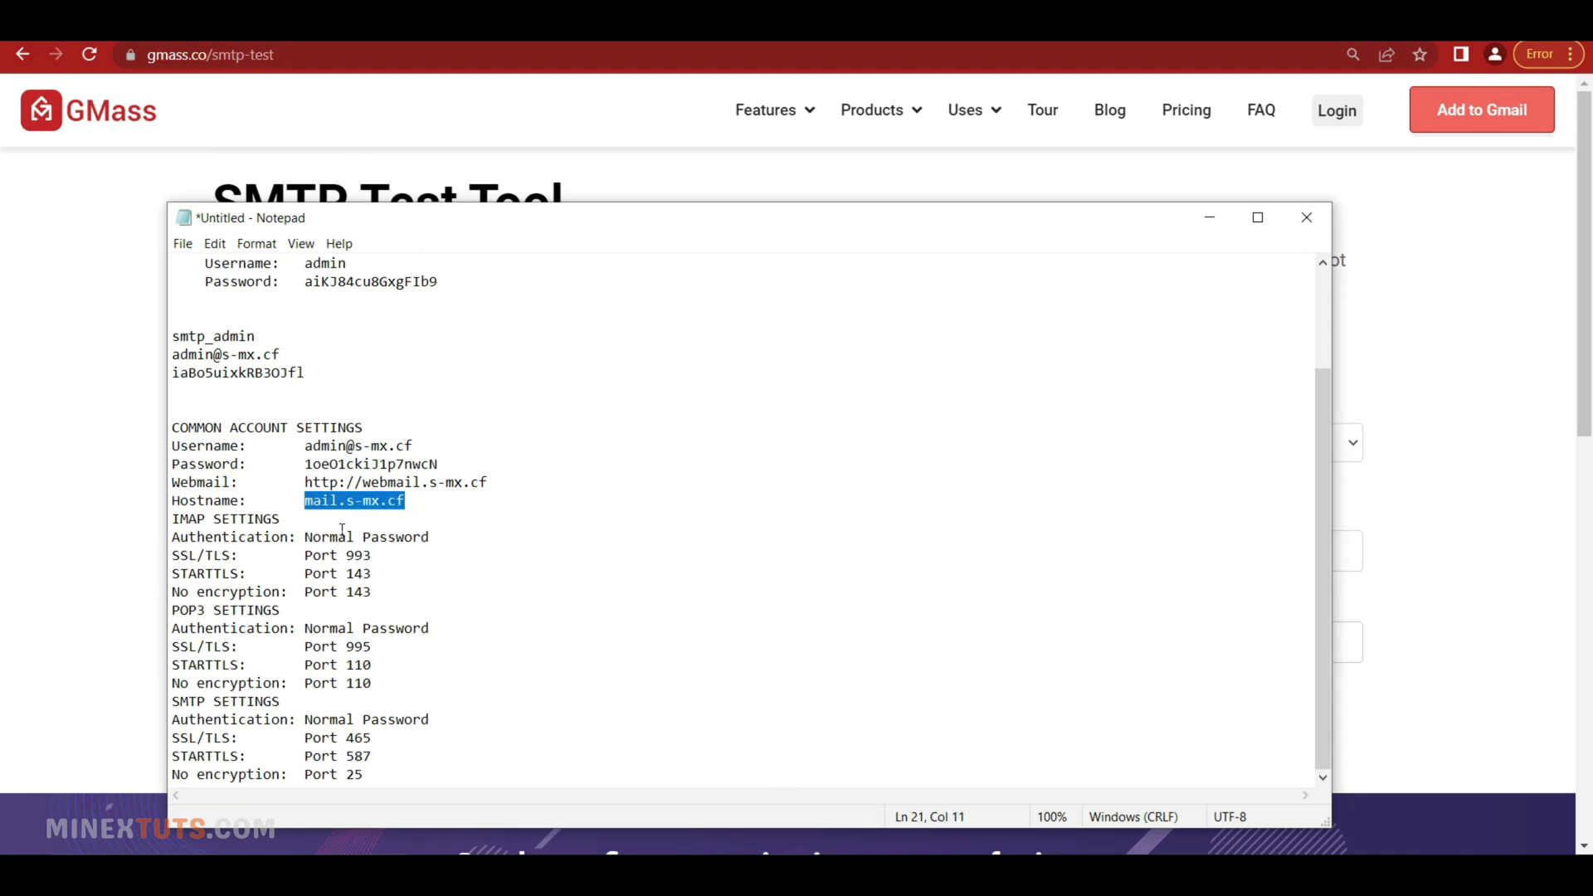
key(ctrl+c)
click(76, 519)
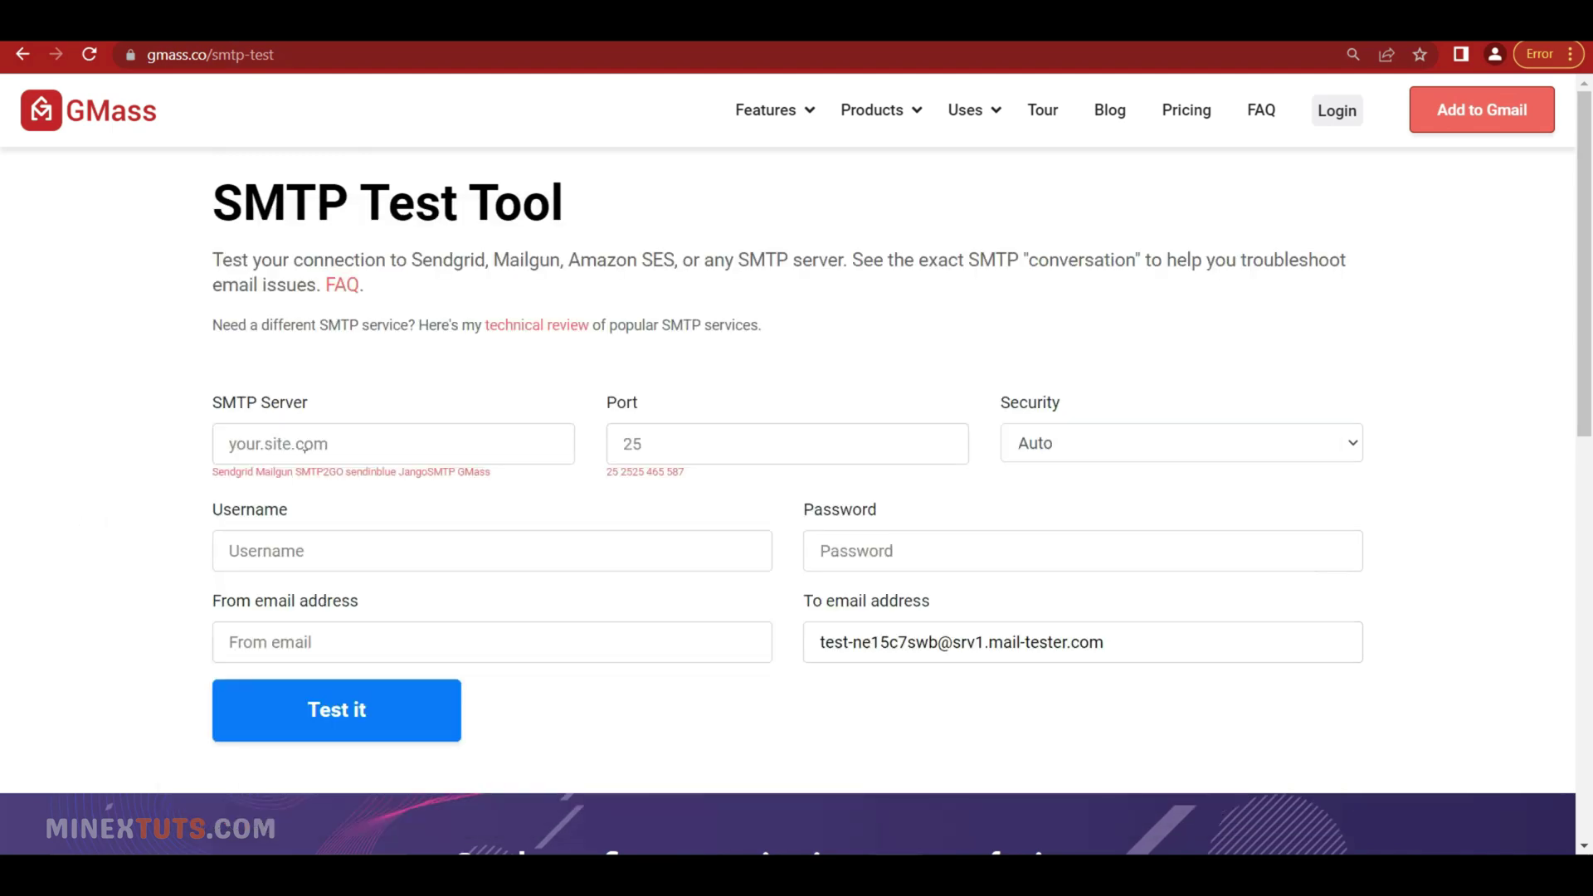
click(320, 448)
key(ctrl+v)
click(680, 453)
text(25)
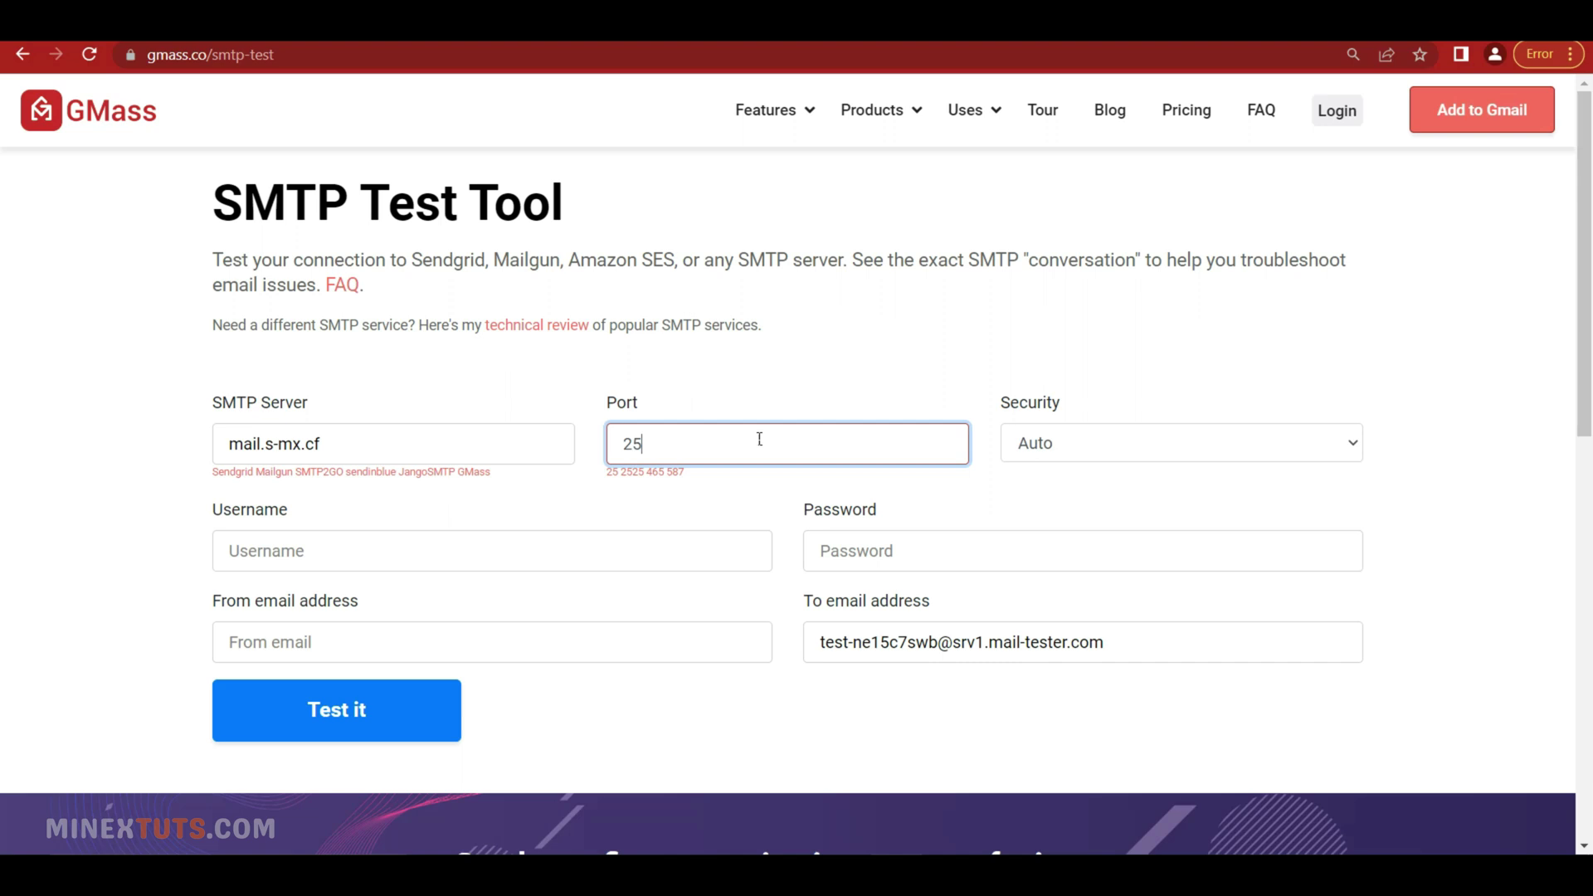
click(868, 370)
click(1091, 445)
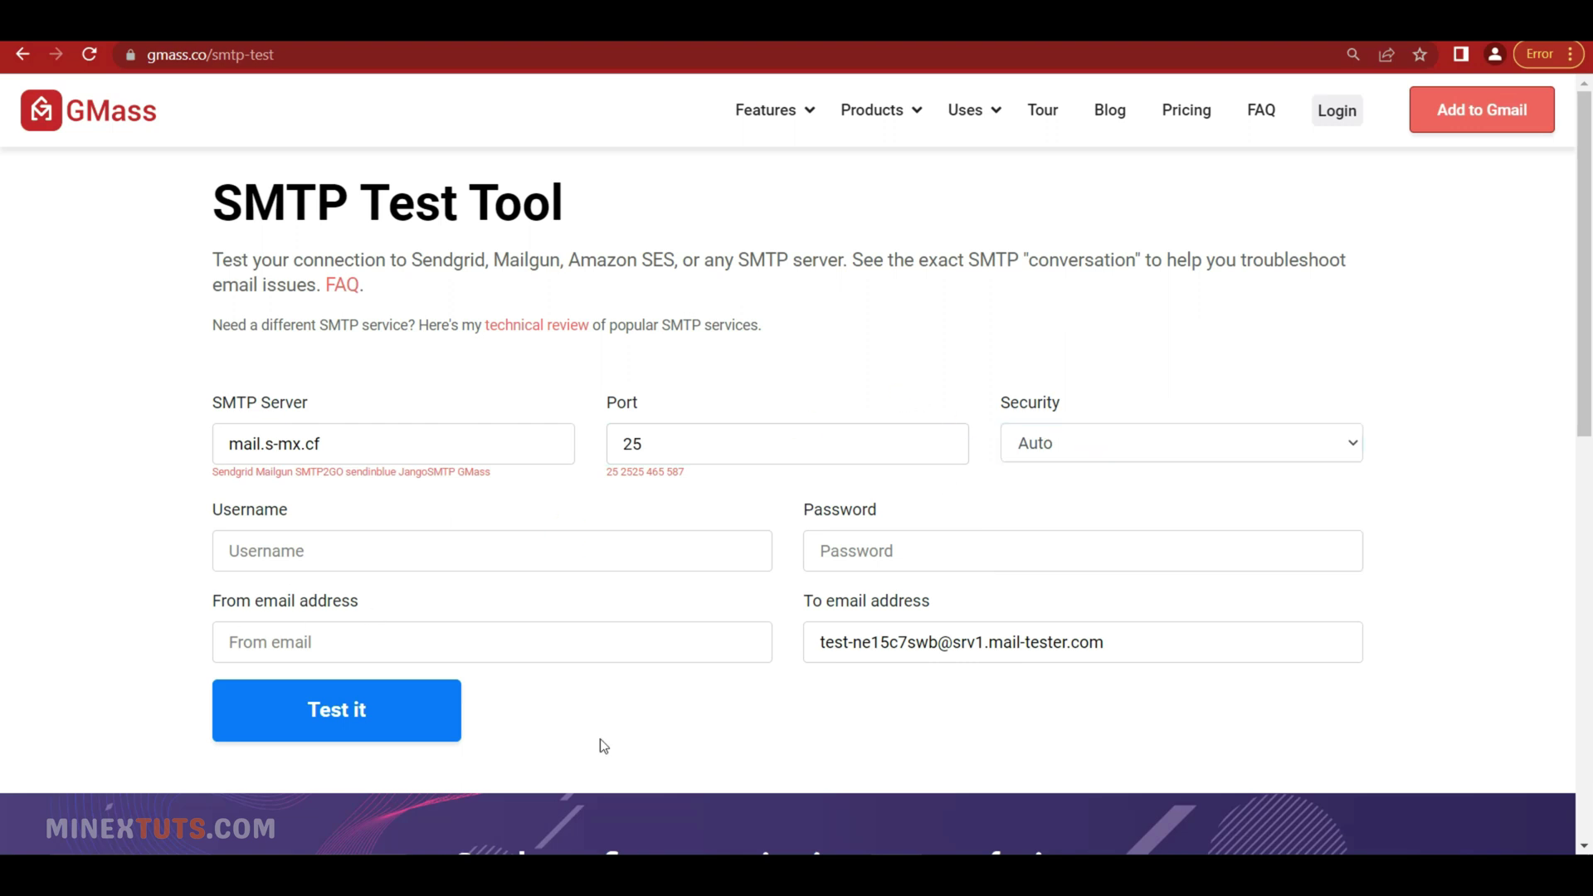
Fill in the admin mail account address as the SMTP username
key(alt+Tab)
drag(414, 445, 302, 447)
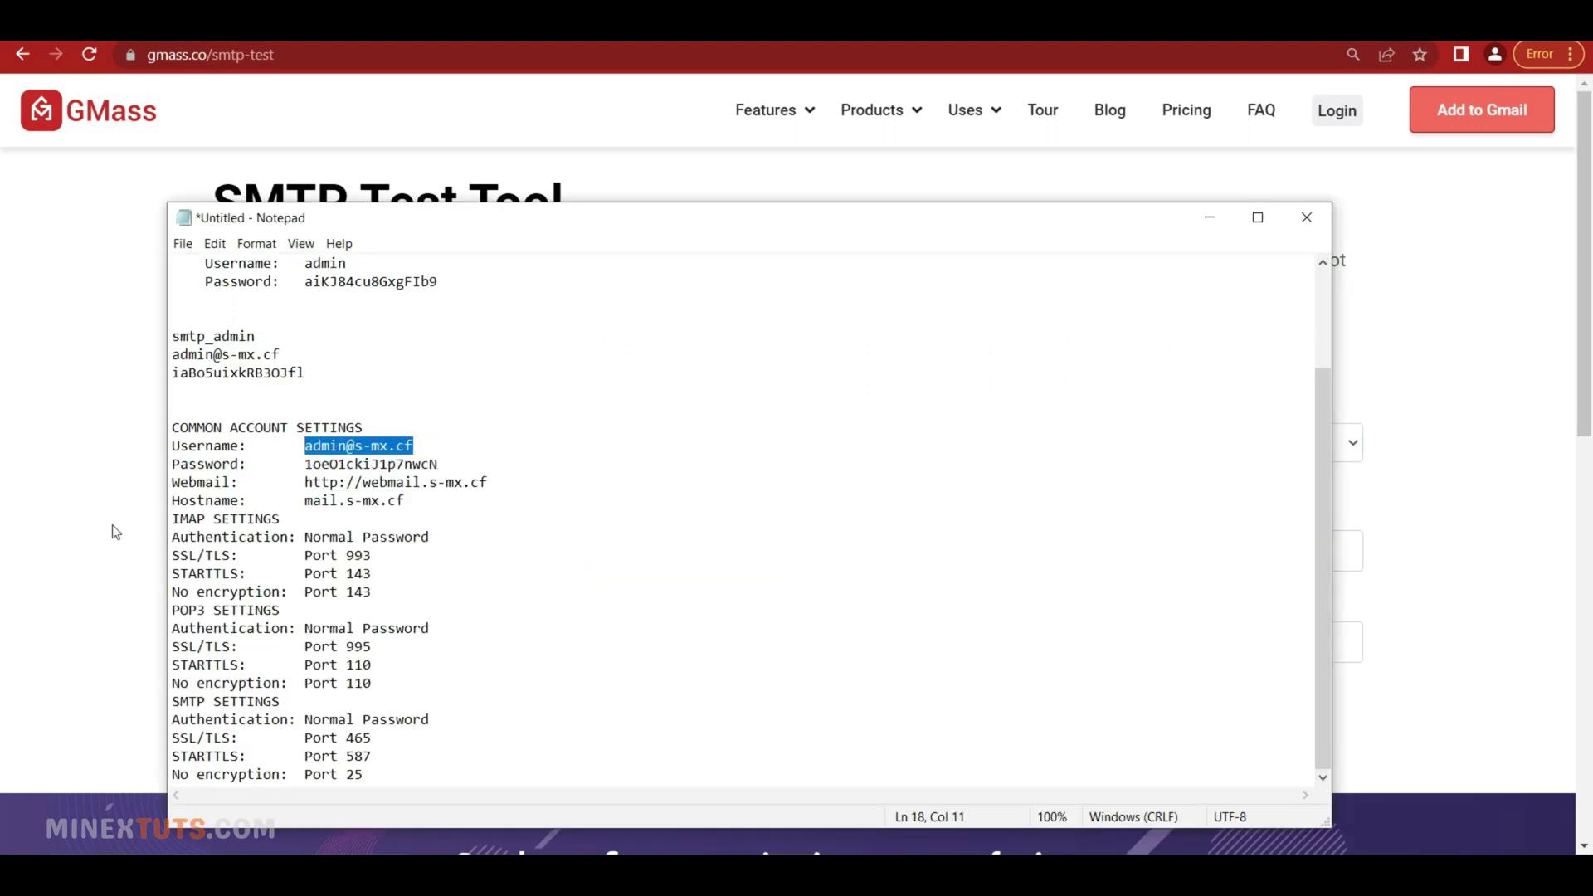
key(ctrl+c)
key(alt+Tab)
click(309, 551)
key(ctrl+v)
click(441, 648)
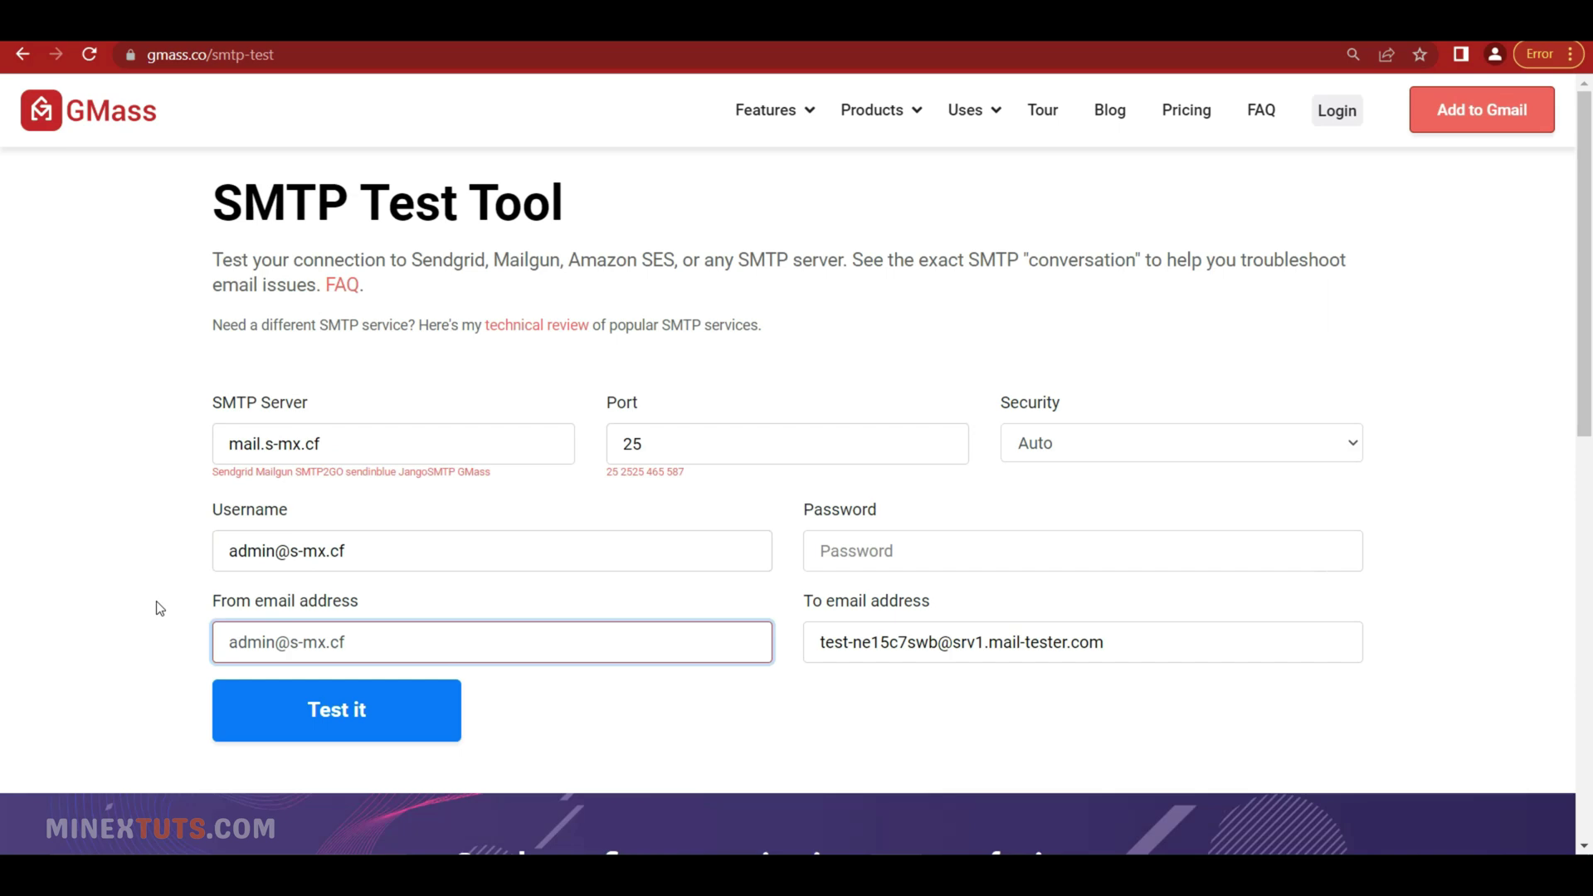
Copy the mail account's password from the notes into the Password field
key(alt+Tab)
drag(438, 464, 316, 475)
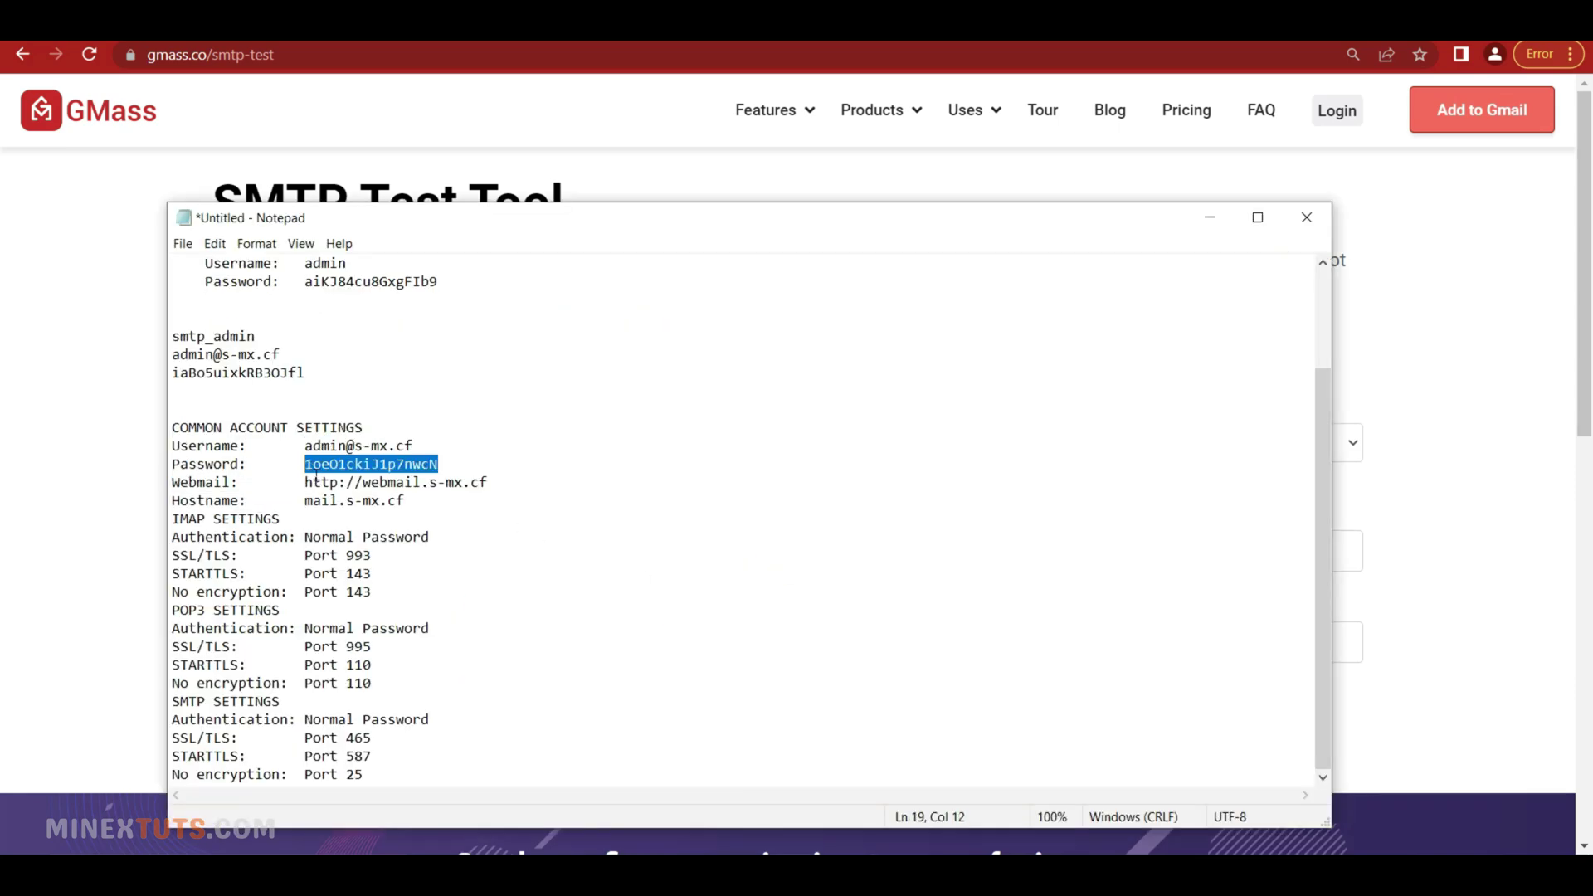
key(ctrl+c)
key(alt+Tab)
click(924, 557)
key(ctrl+v)
click(546, 667)
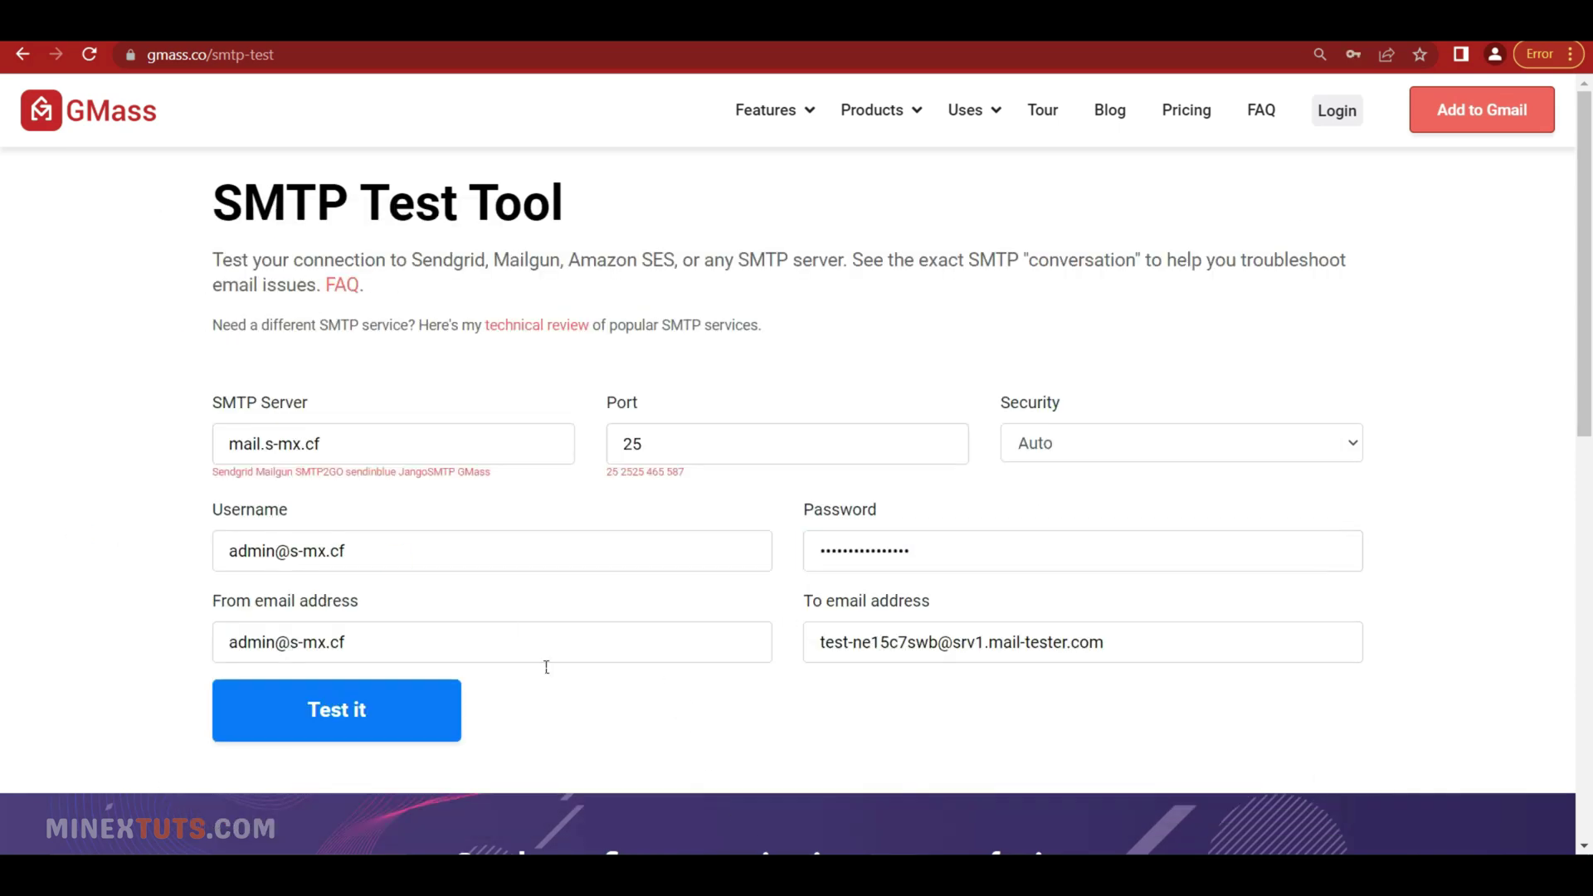
Run the SMTP test and scroll the session log to the 250 OK response
click(358, 736)
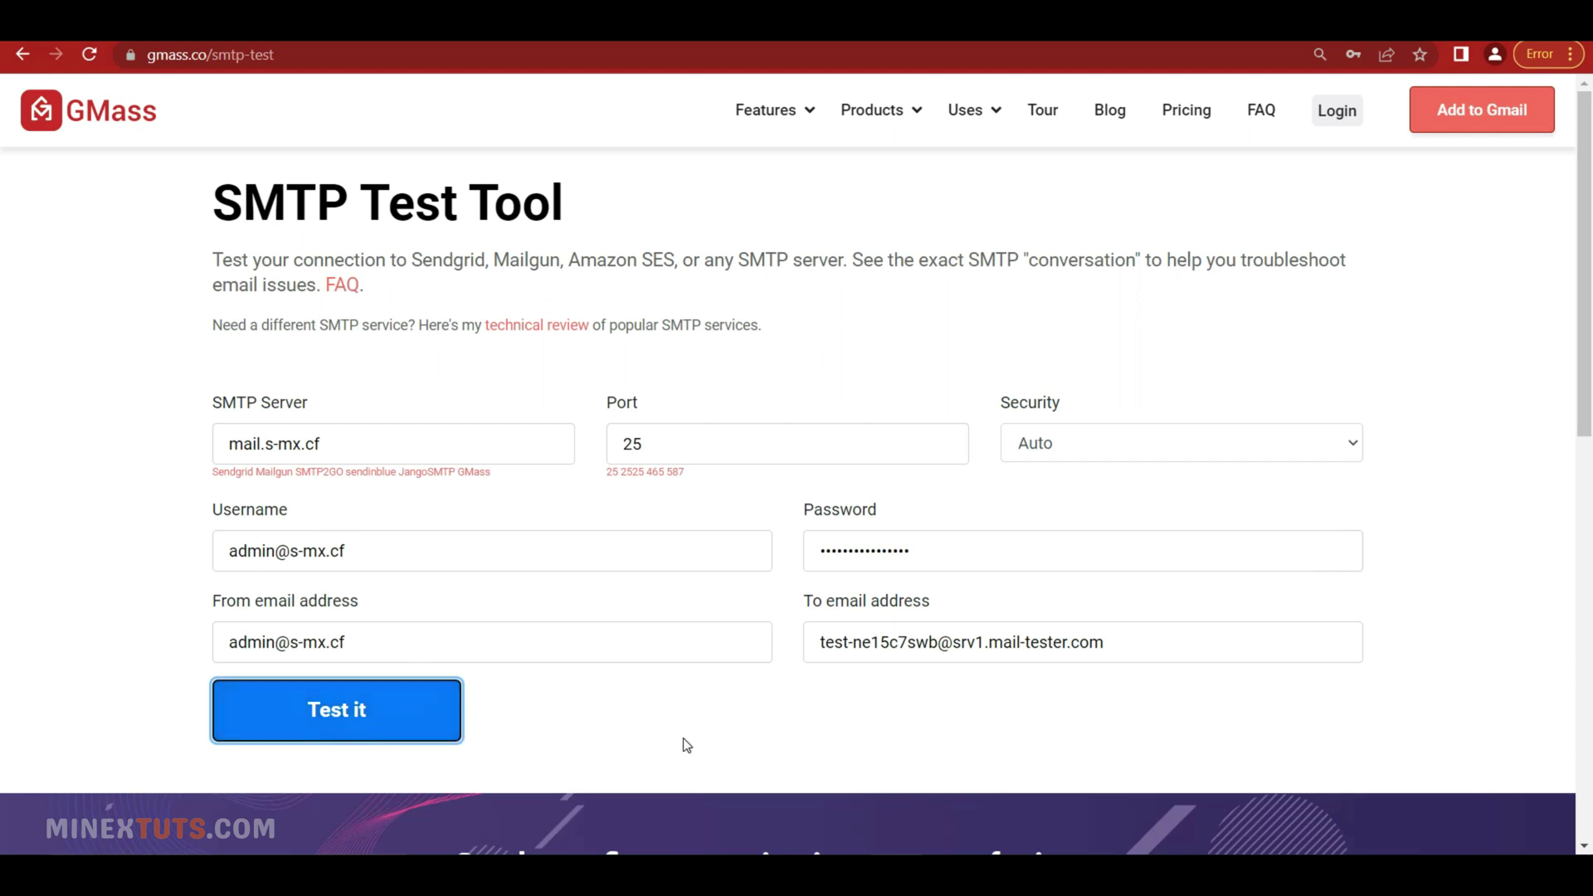
scroll(705, 719, down, 9)
scroll(715, 723, down, 4)
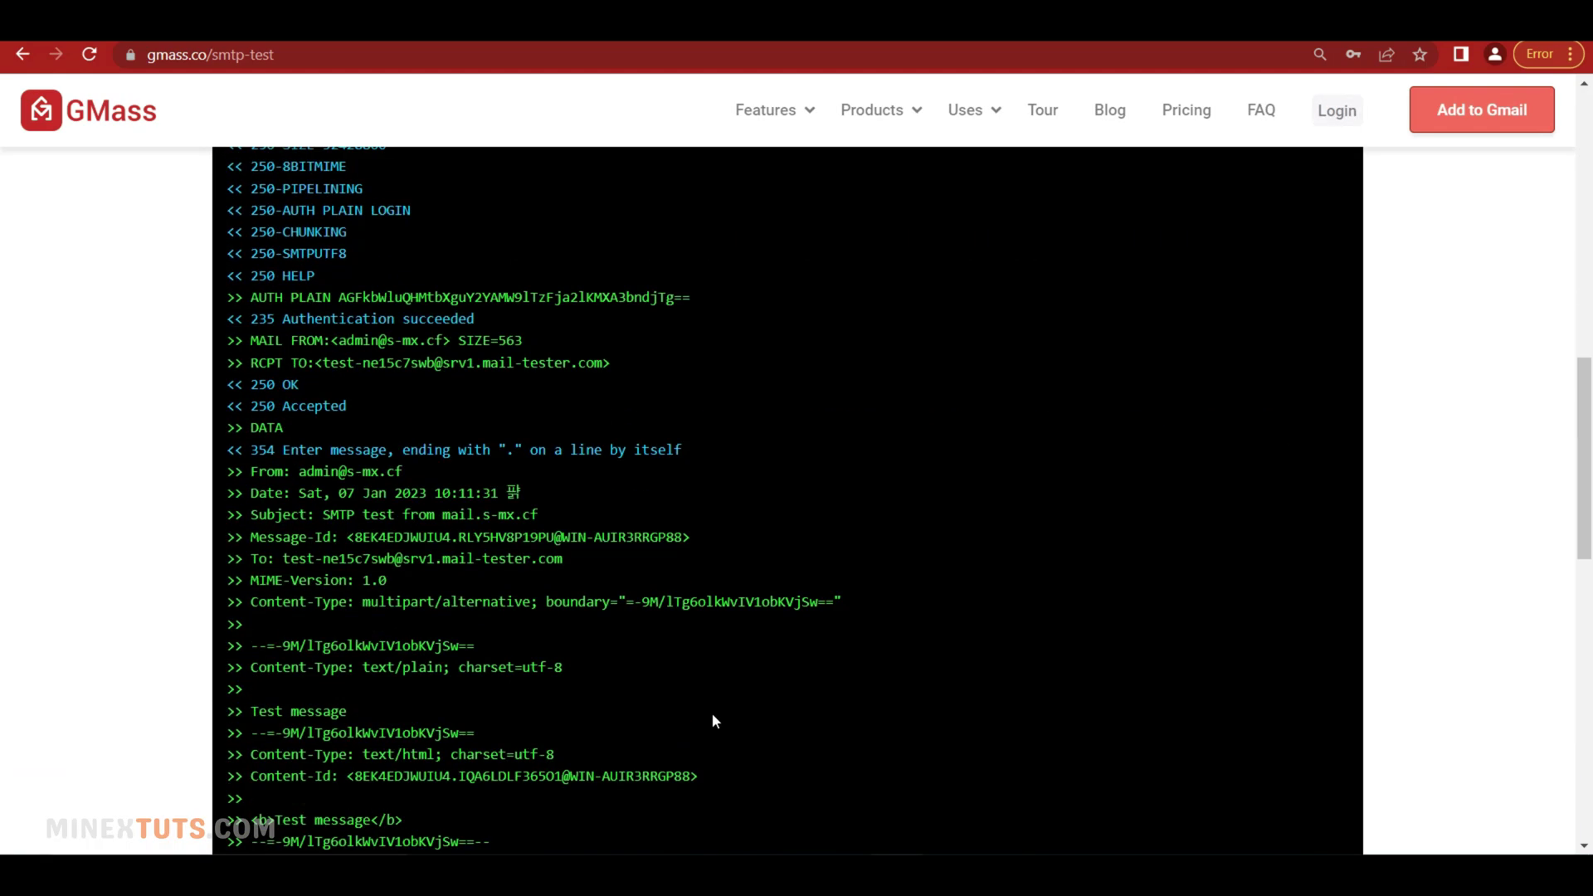
scroll(659, 685, down, 4)
scroll(653, 678, up, 1)
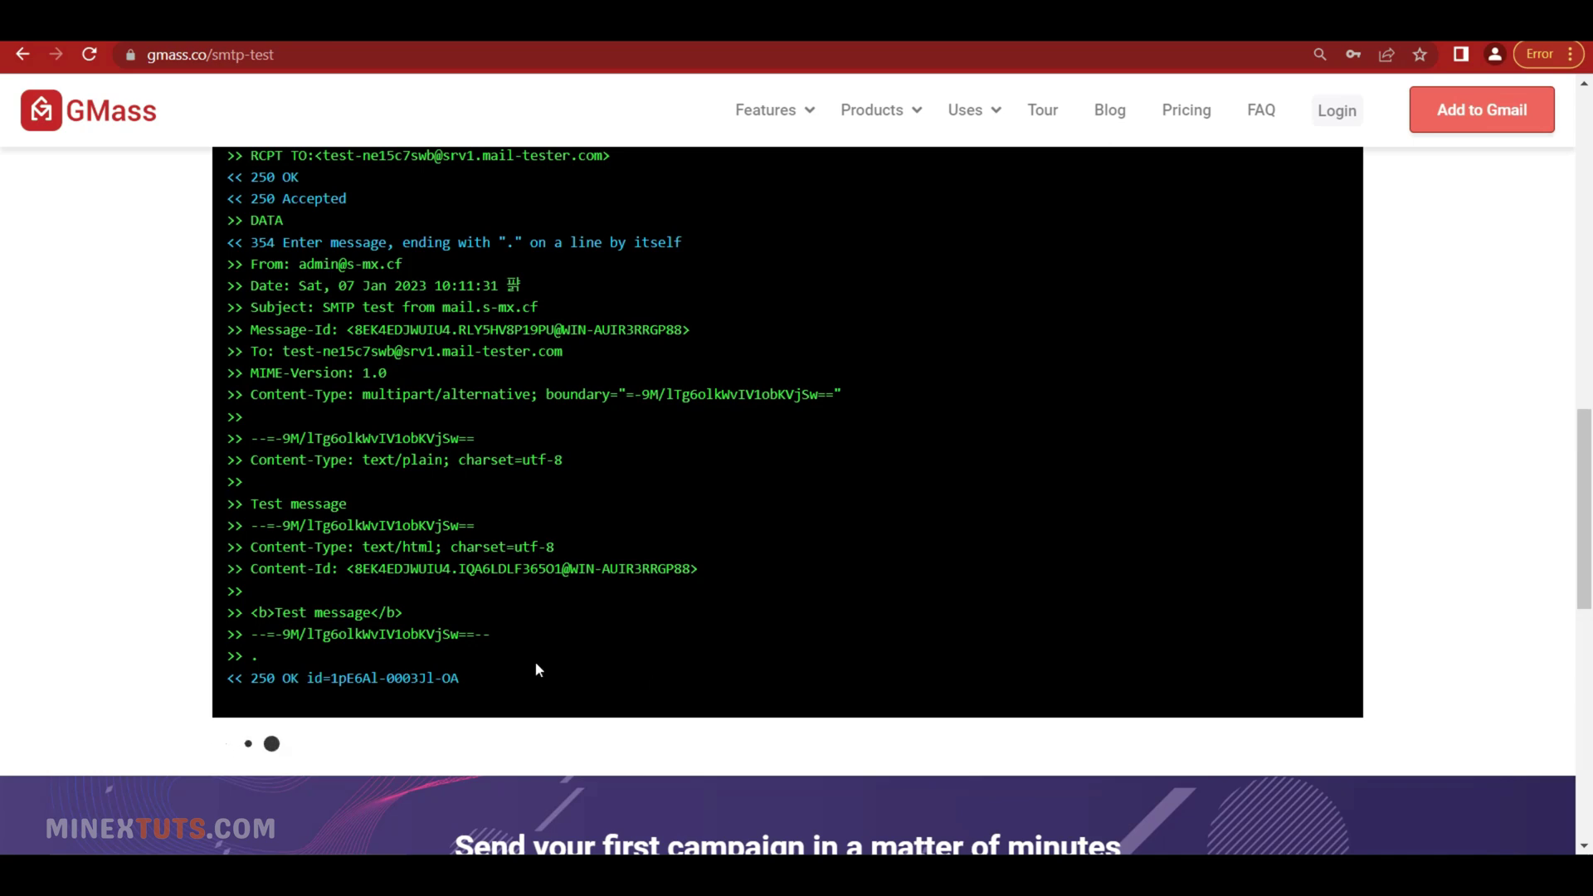
scroll(536, 664, down, 1)
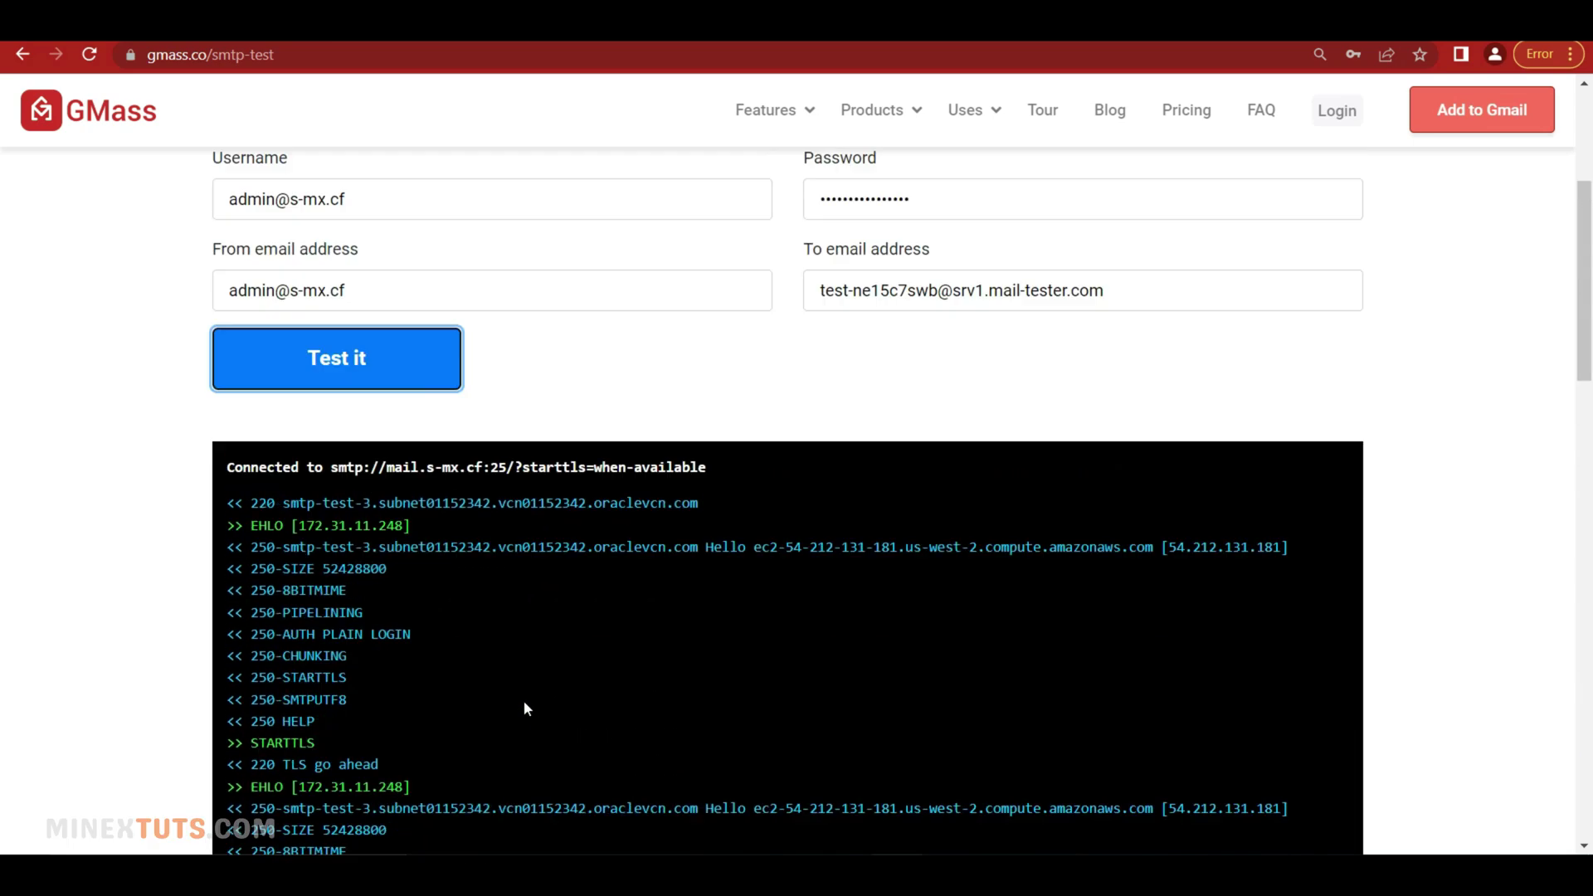
scroll(524, 702, down, 12)
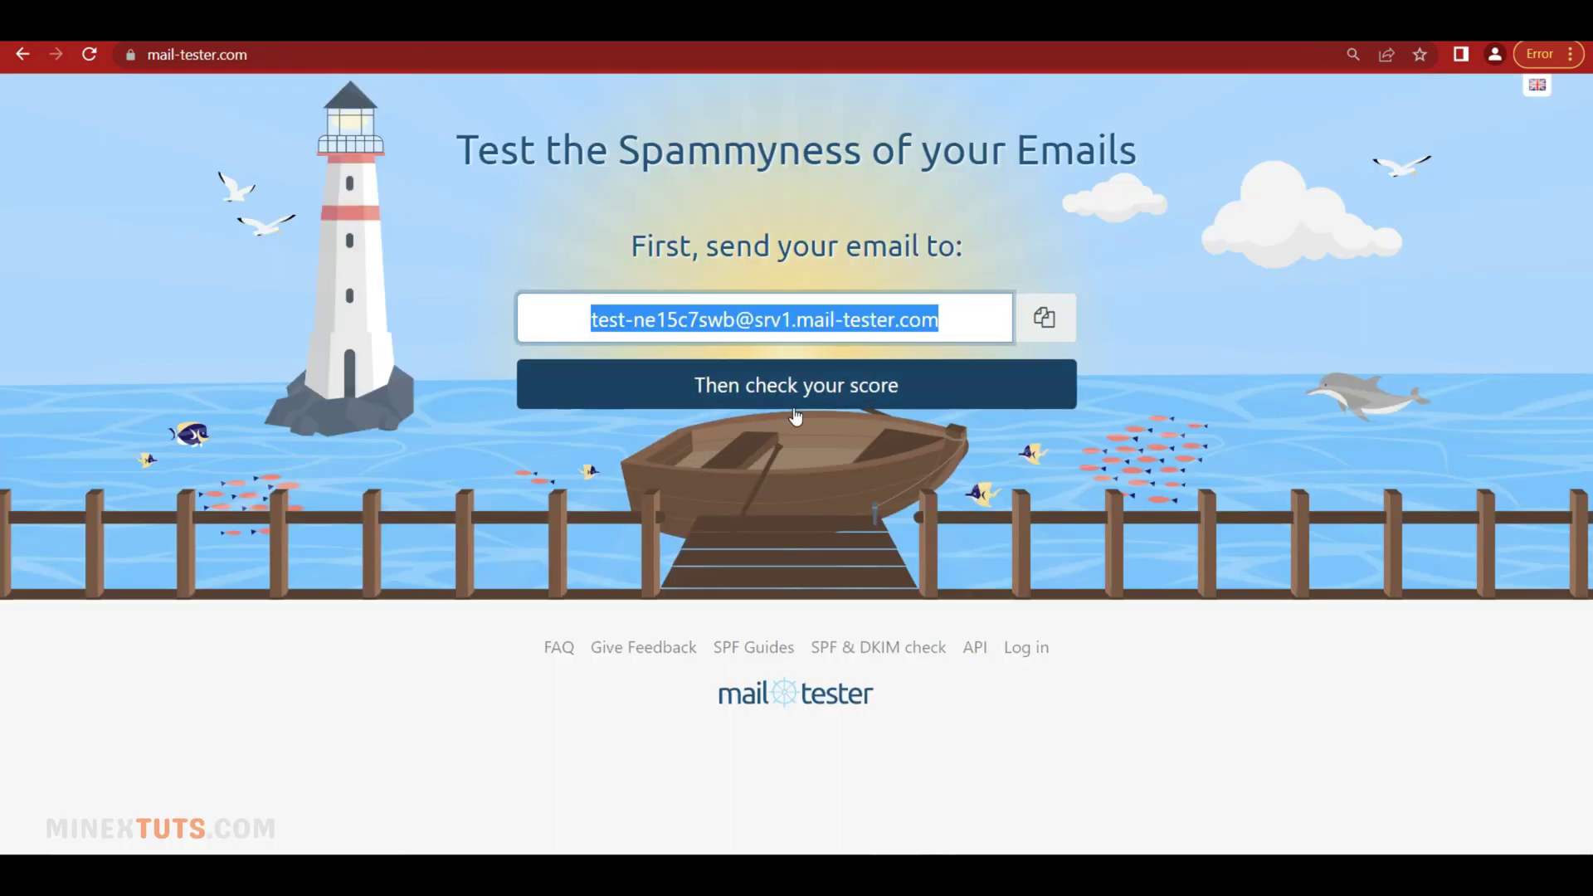
click(795, 411)
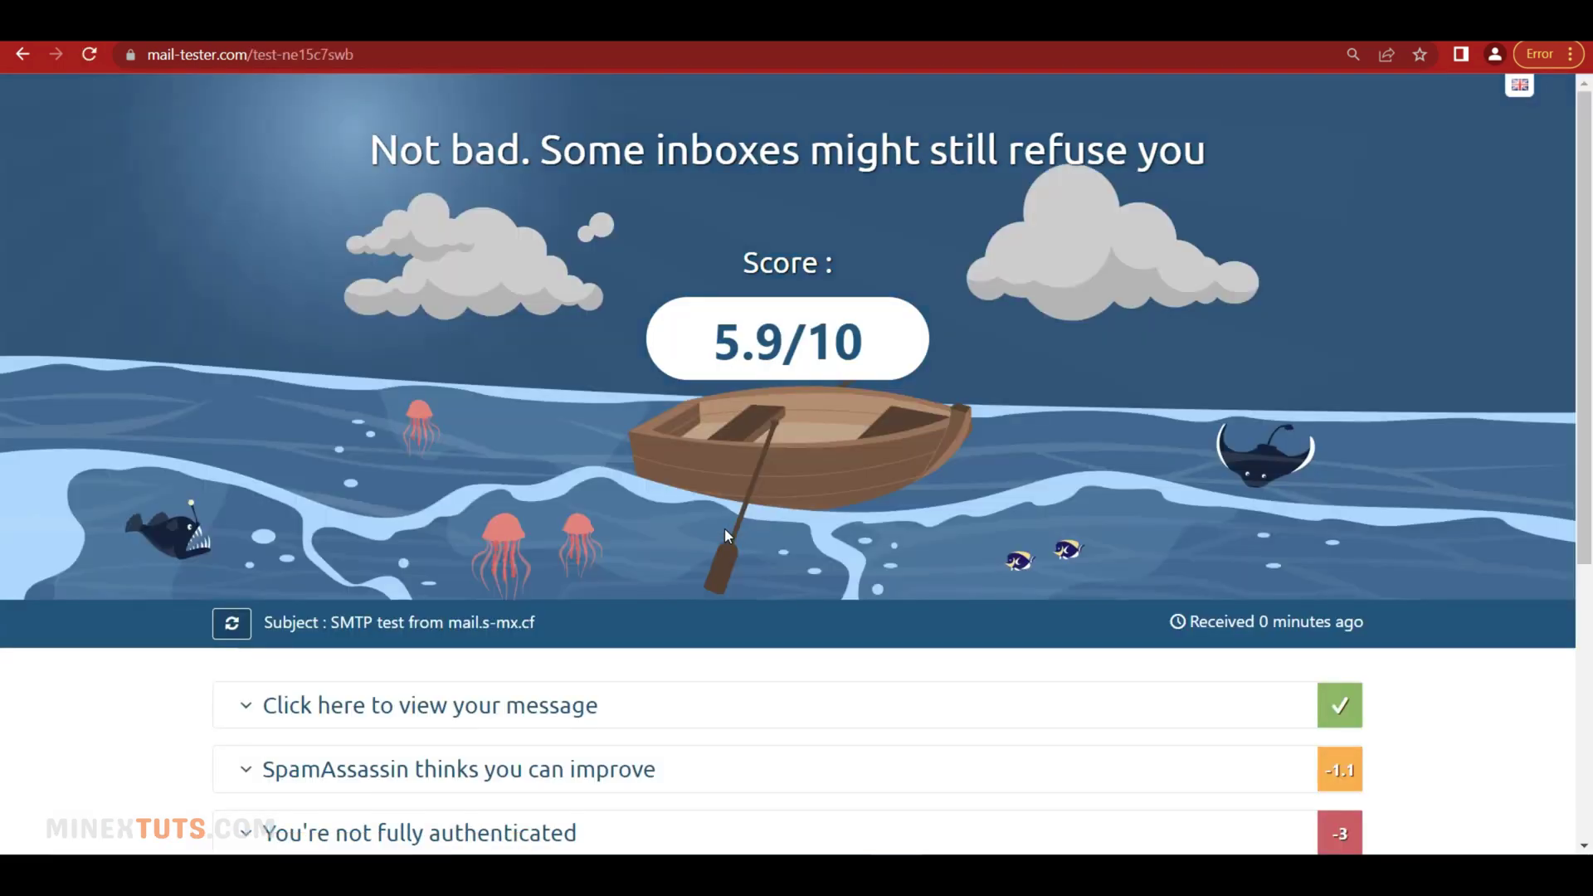
Expand the 'You're not fully authenticated' section and review, then collapse, the A record finding
scroll(599, 468, down, 5)
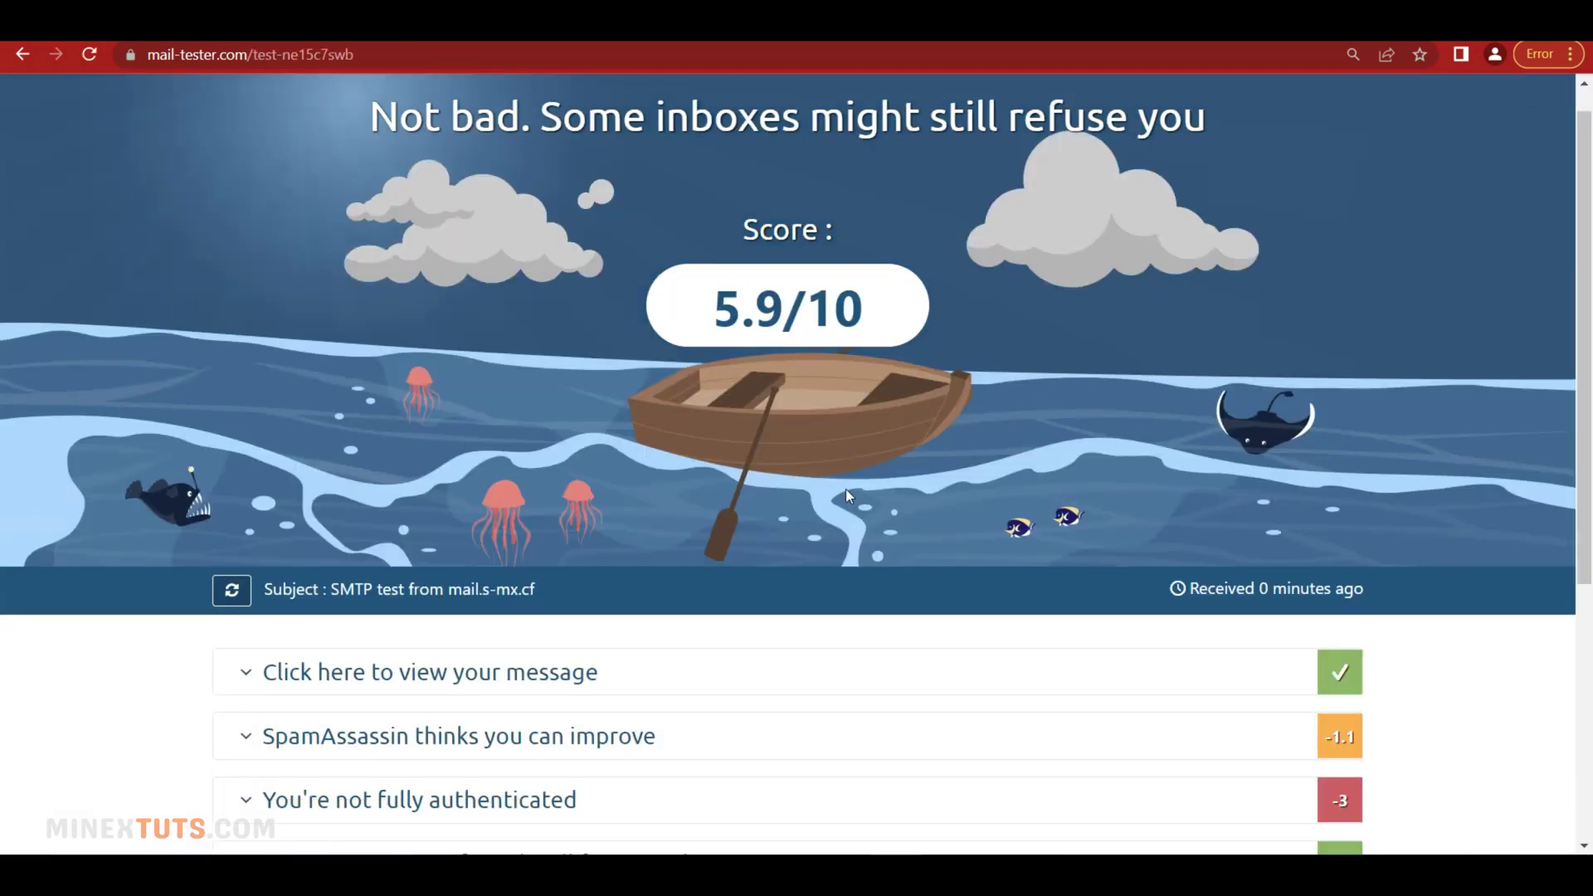
click(600, 418)
scroll(739, 681, down, 2)
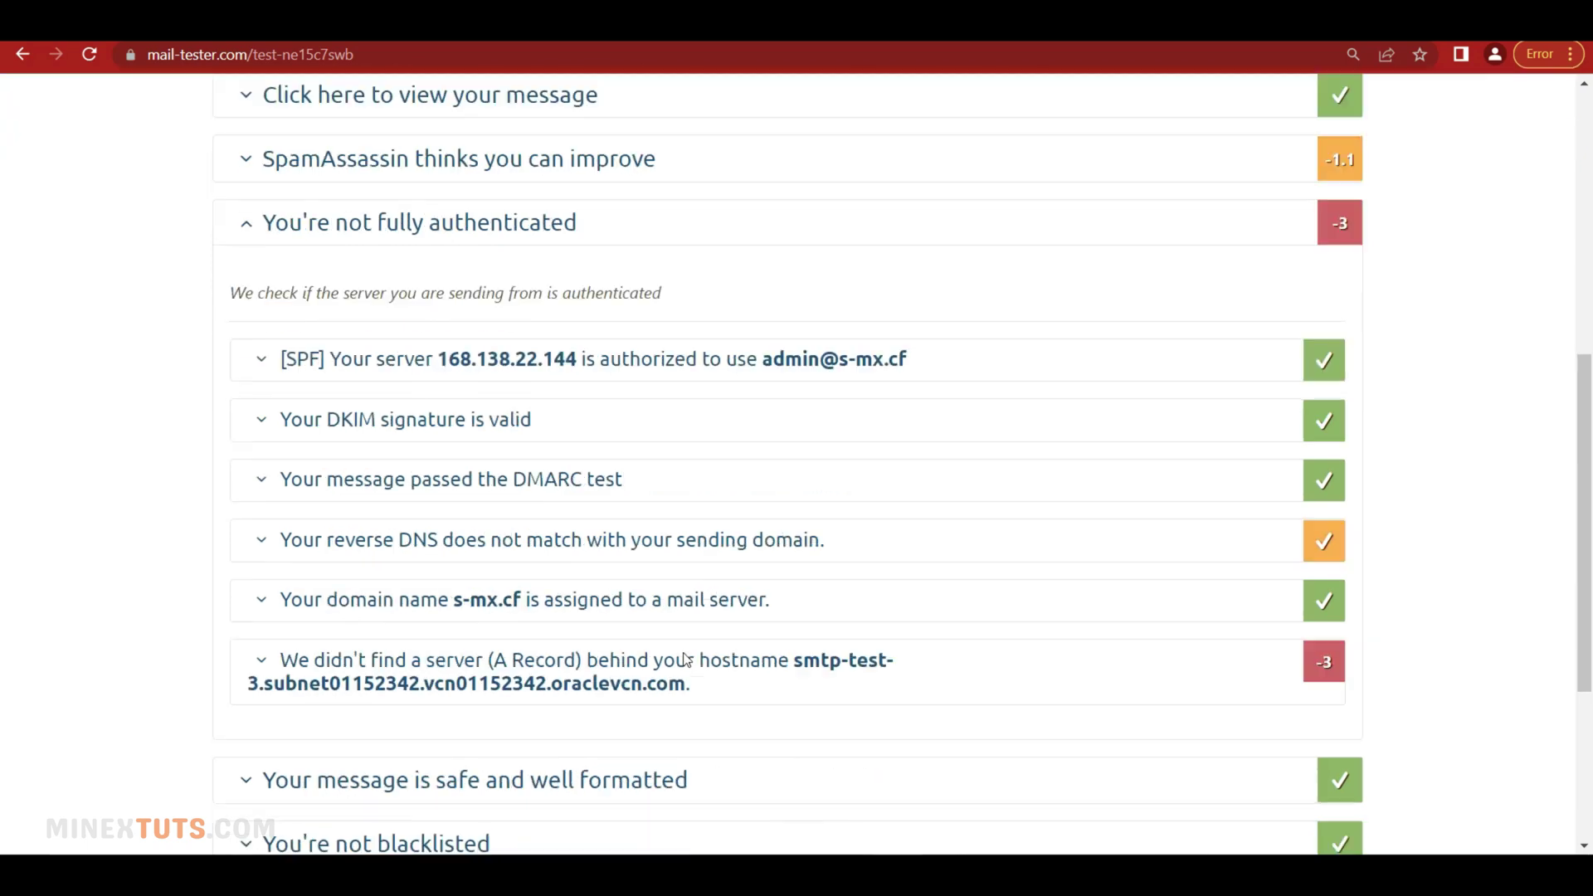
click(282, 651)
scroll(381, 697, down, 3)
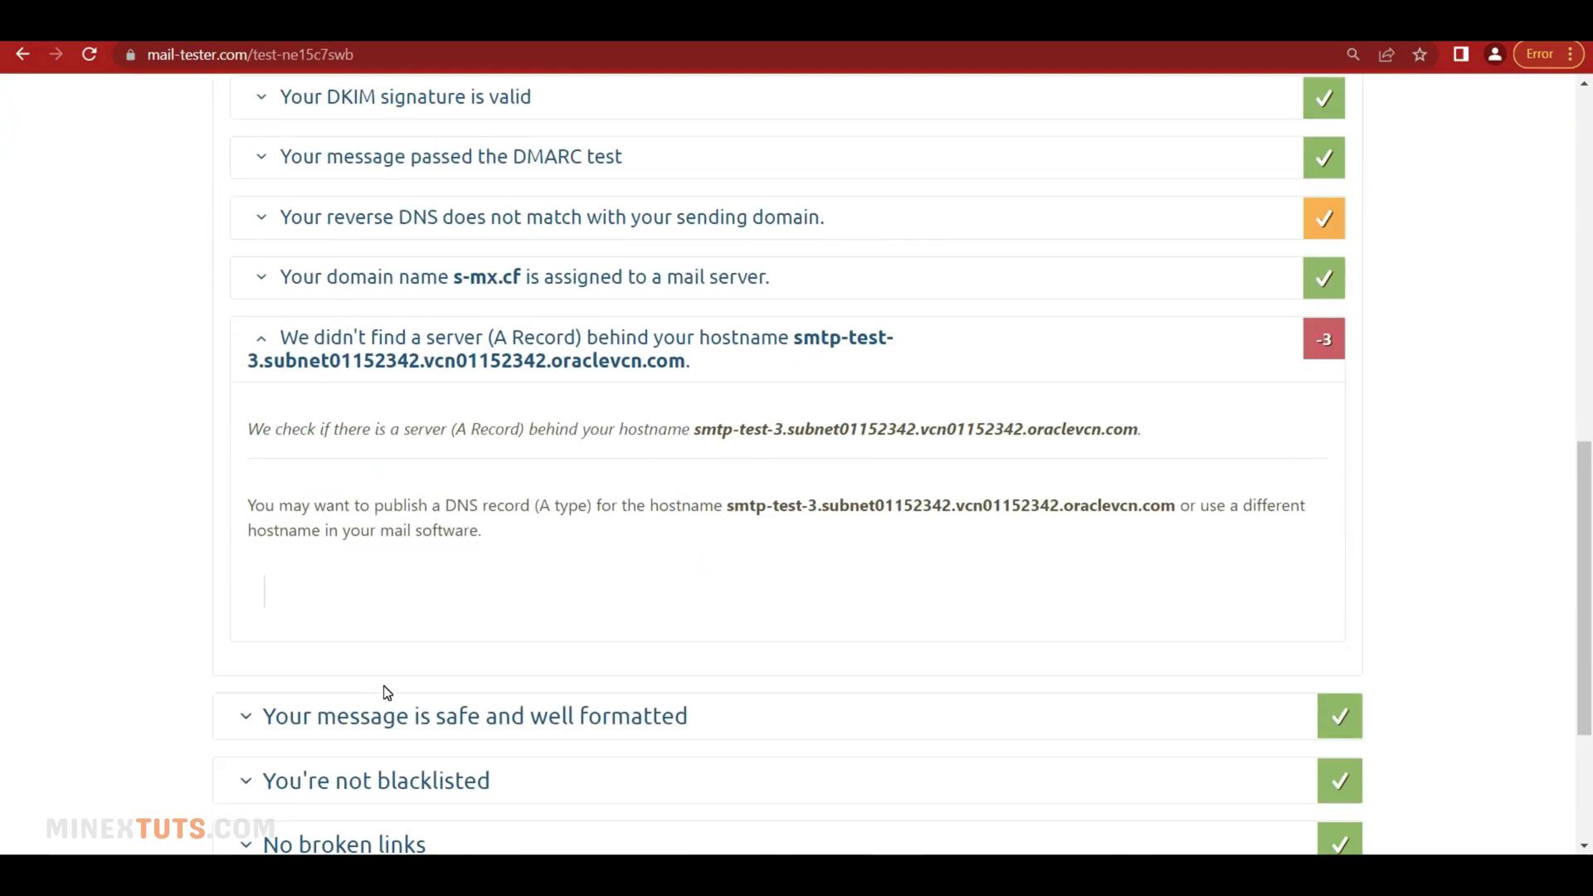
scroll(407, 672, up, 2)
scroll(541, 774, down, 1)
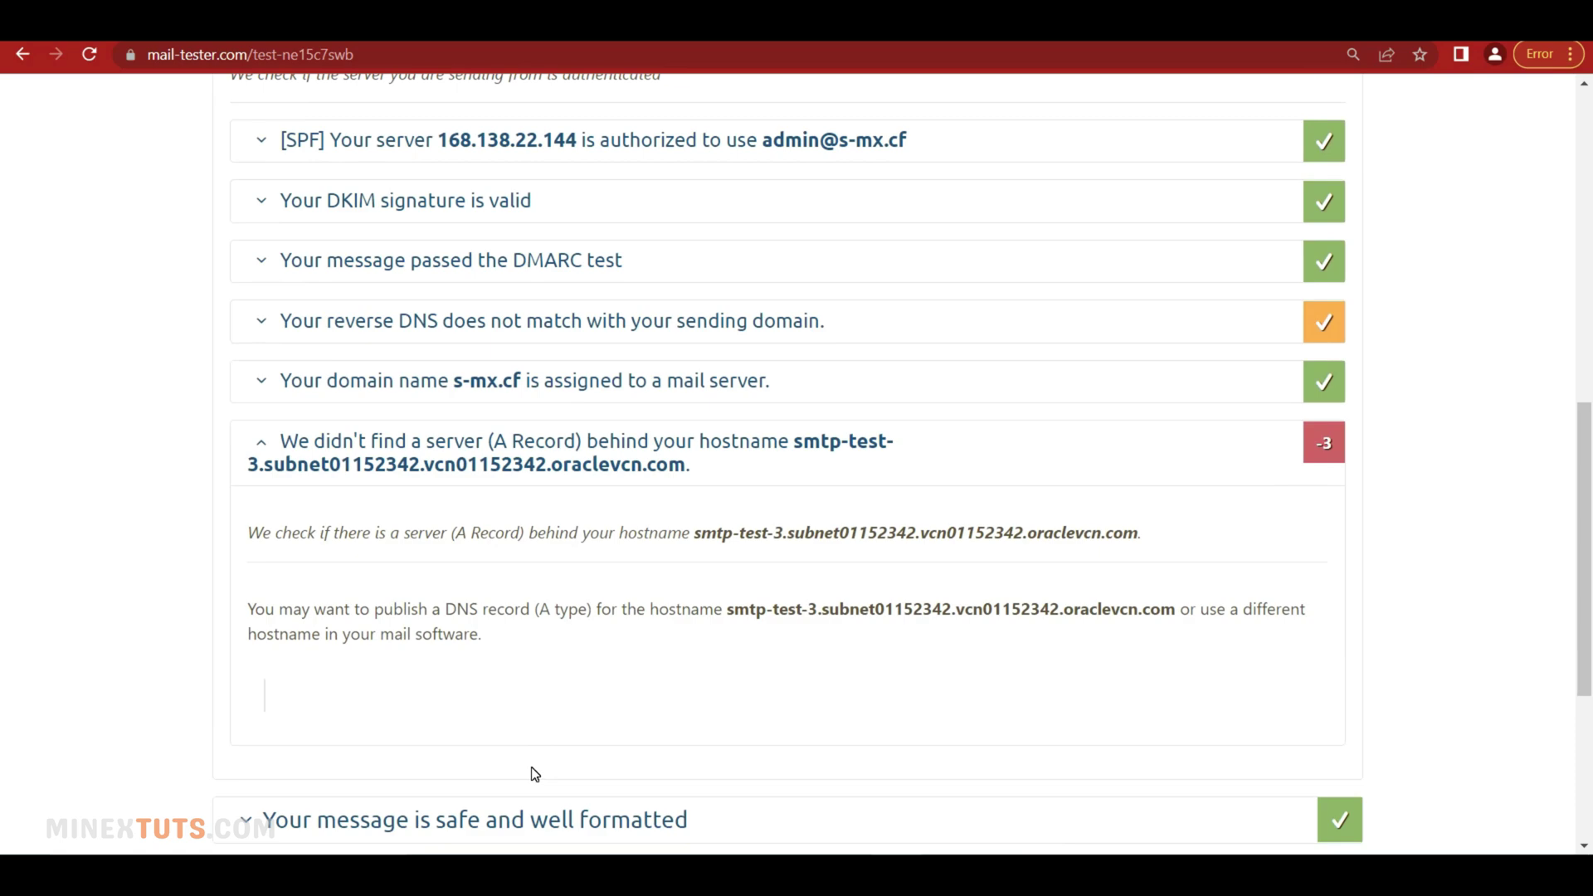
drag(406, 639, 448, 644)
click(495, 653)
drag(643, 535, 952, 538)
click(306, 473)
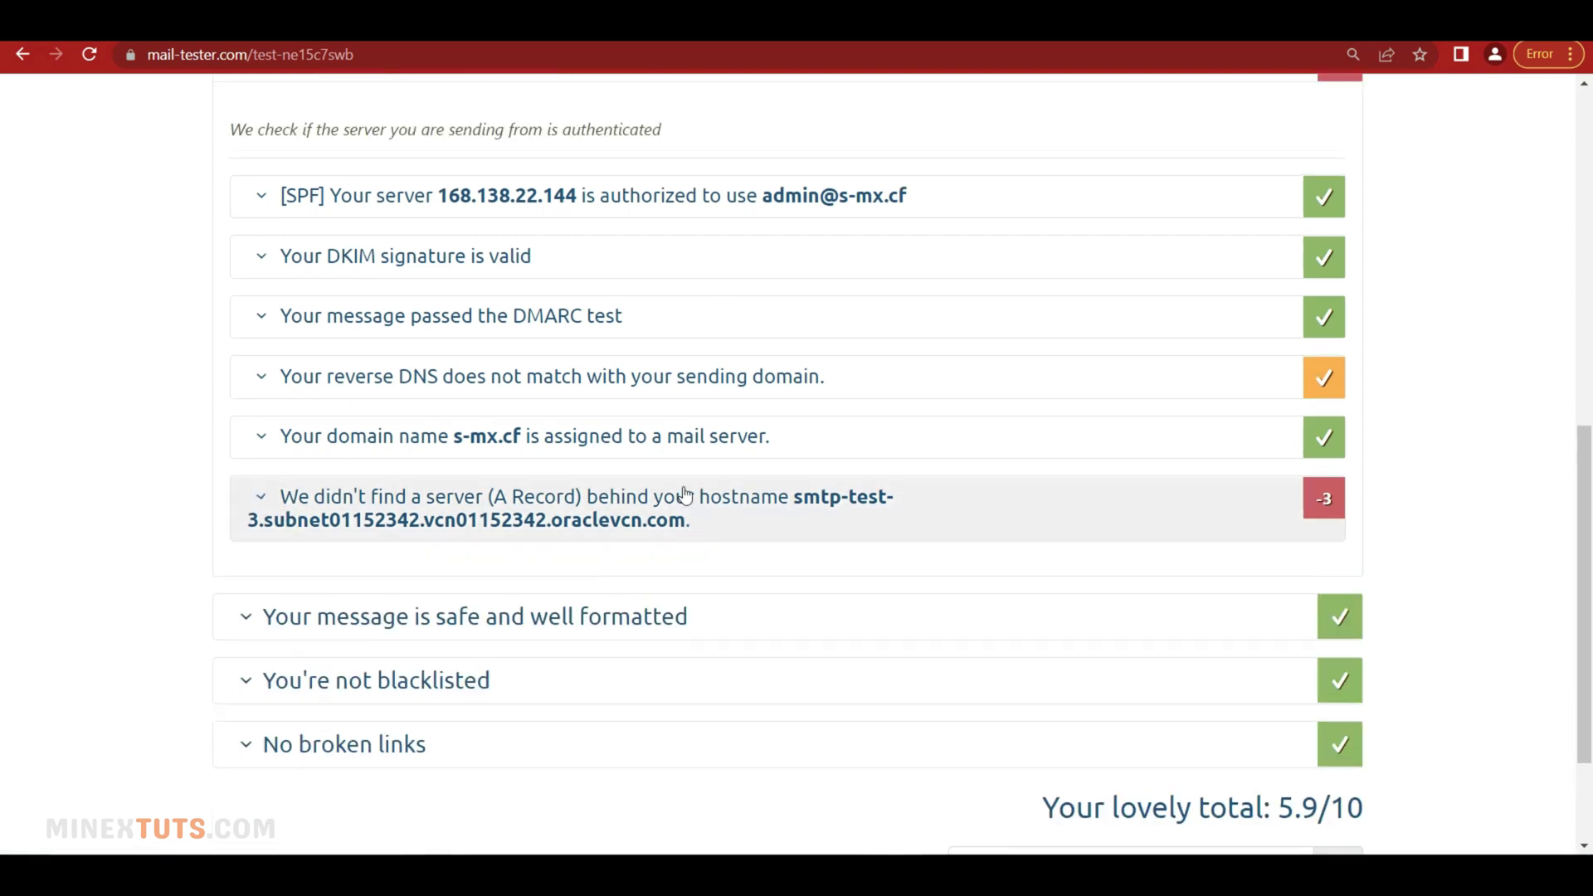
Collapse the authentication details, then expand and collapse the SpamAssassin score breakdown
scroll(685, 496, up, 3)
scroll(669, 494, down, 2)
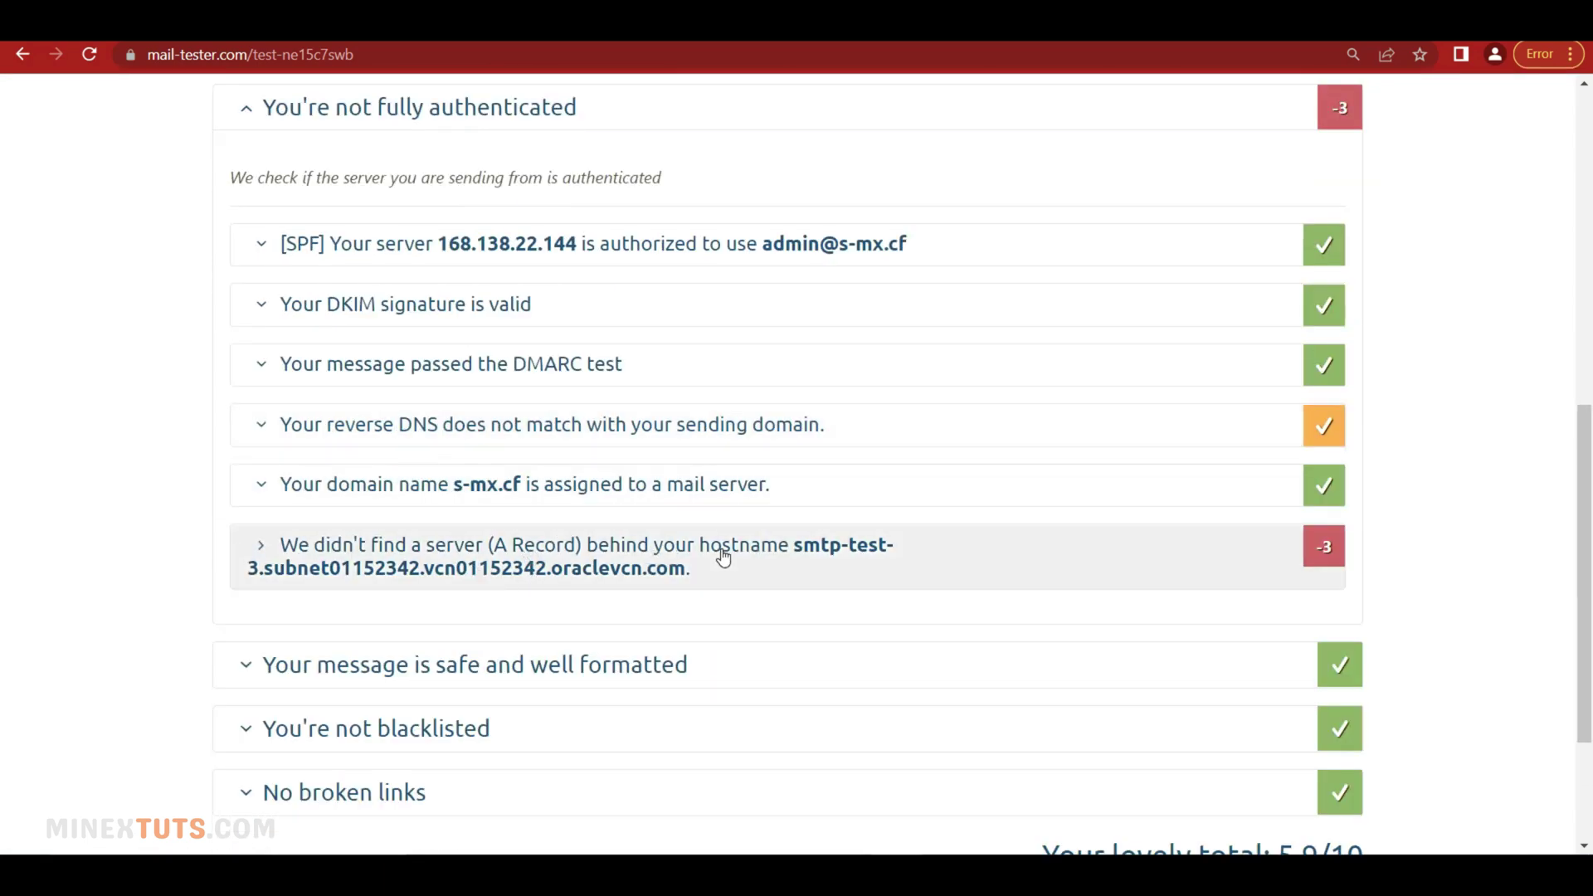
scroll(713, 581, down, 3)
scroll(697, 573, up, 6)
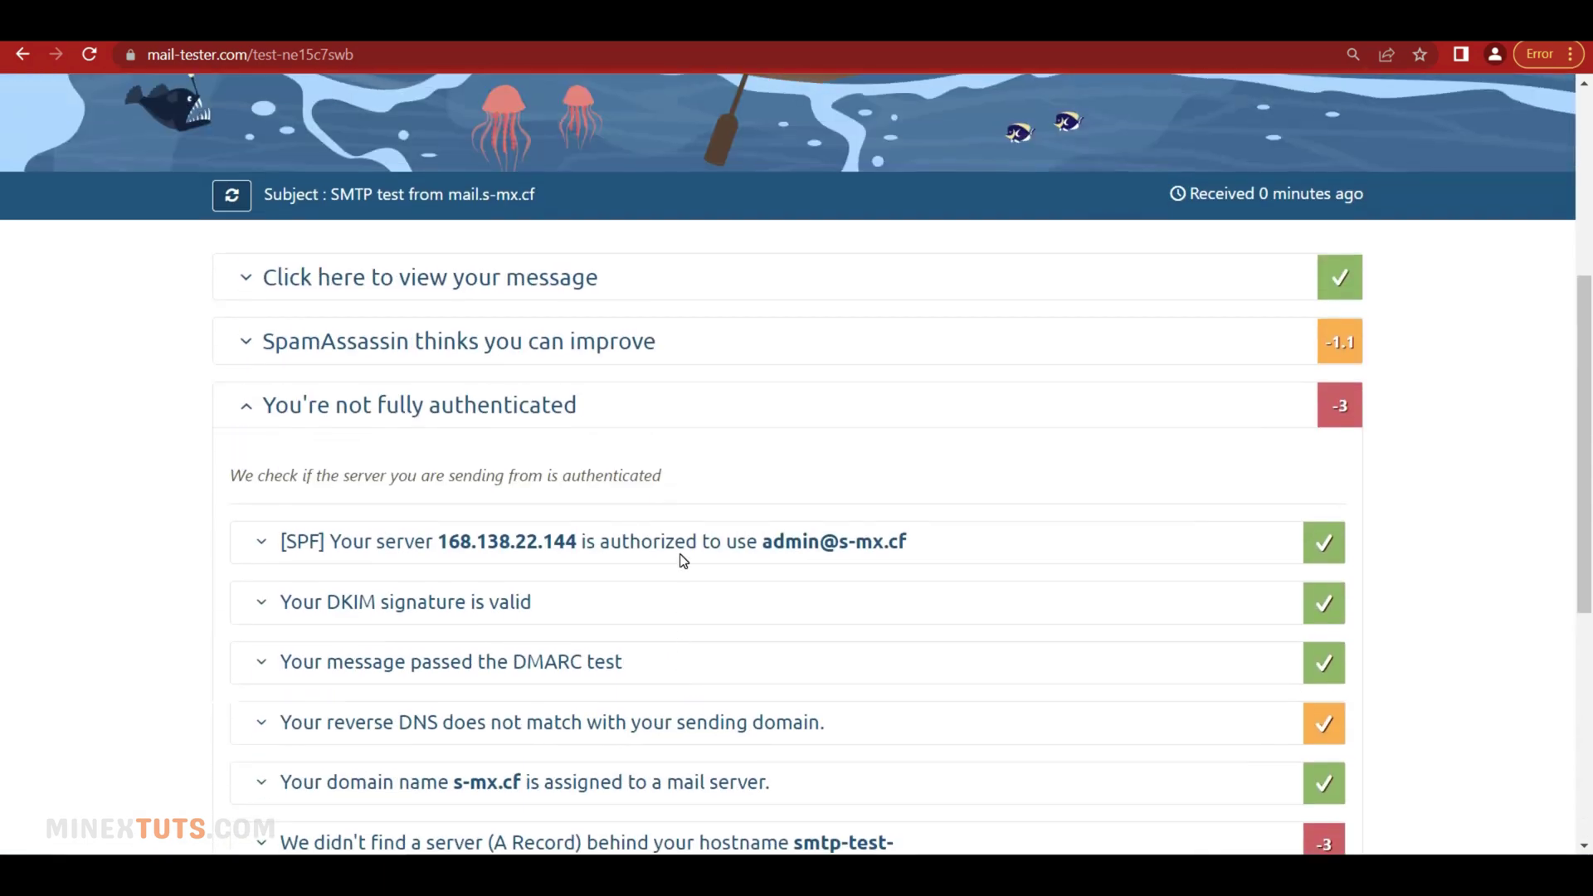
click(381, 404)
click(740, 341)
scroll(629, 615, down, 6)
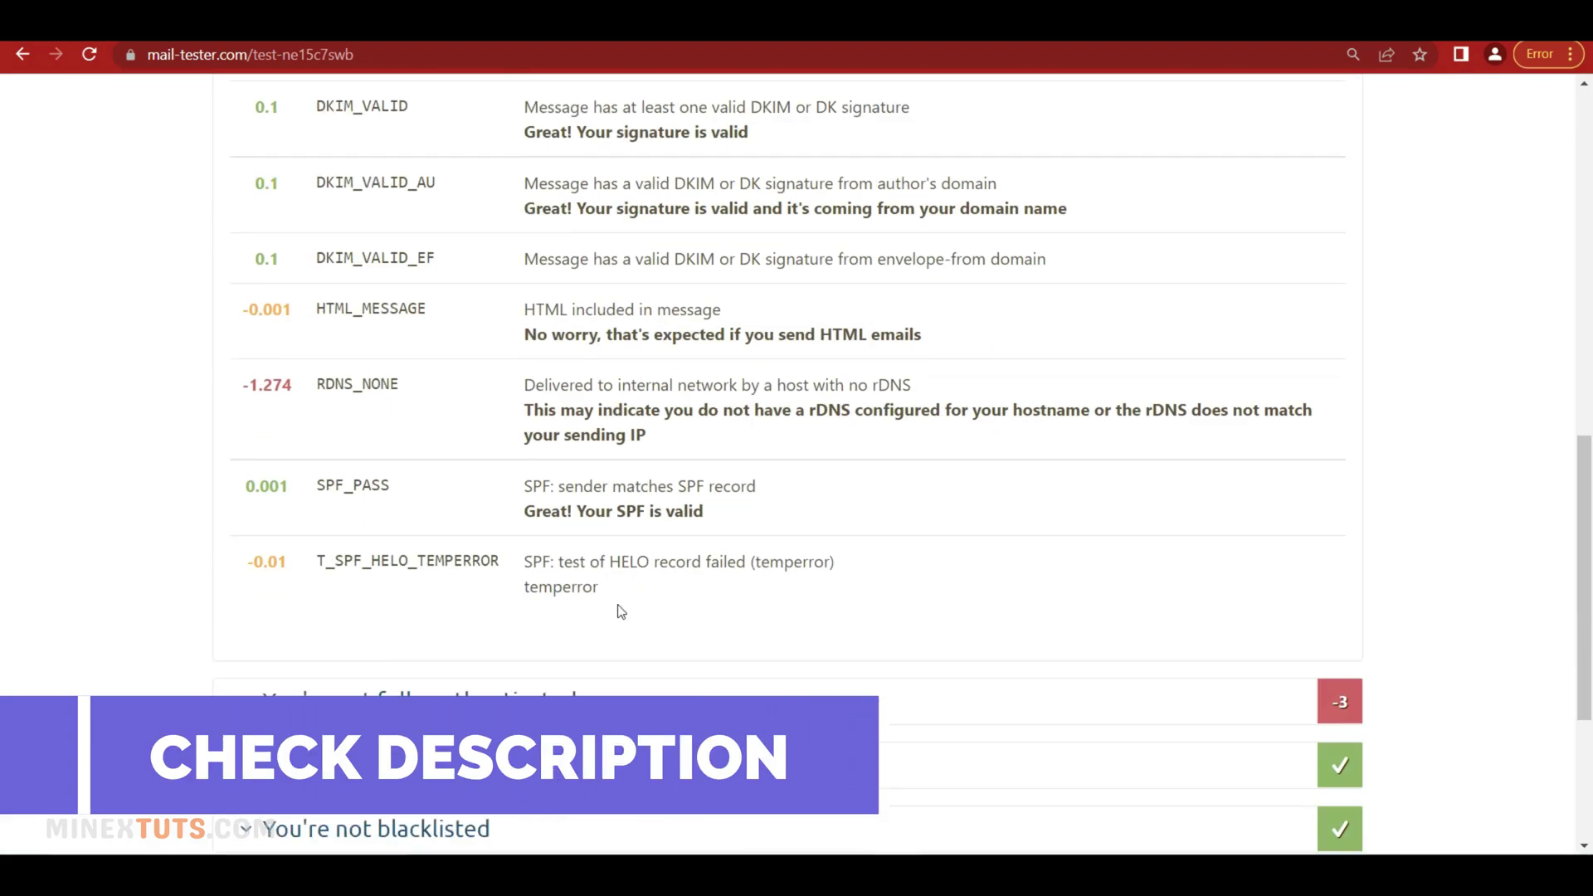
scroll(581, 597, up, 6)
click(576, 354)
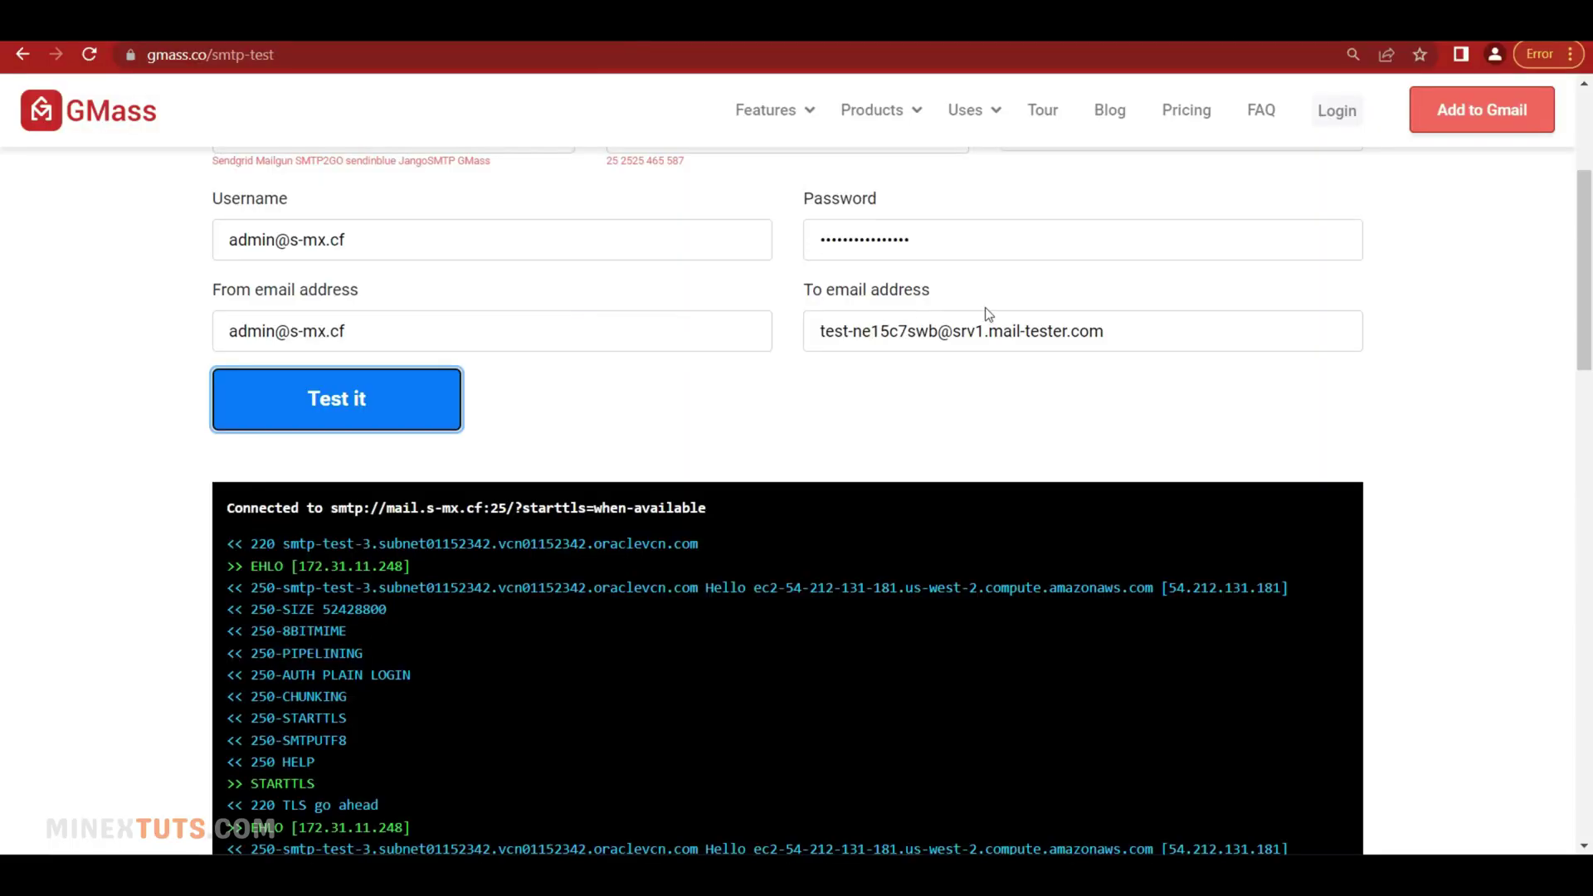
Replace the mail-tester recipient with a Gmail address and rerun the GMass SMTP test
triple_click(988, 315)
key(BackSpace)
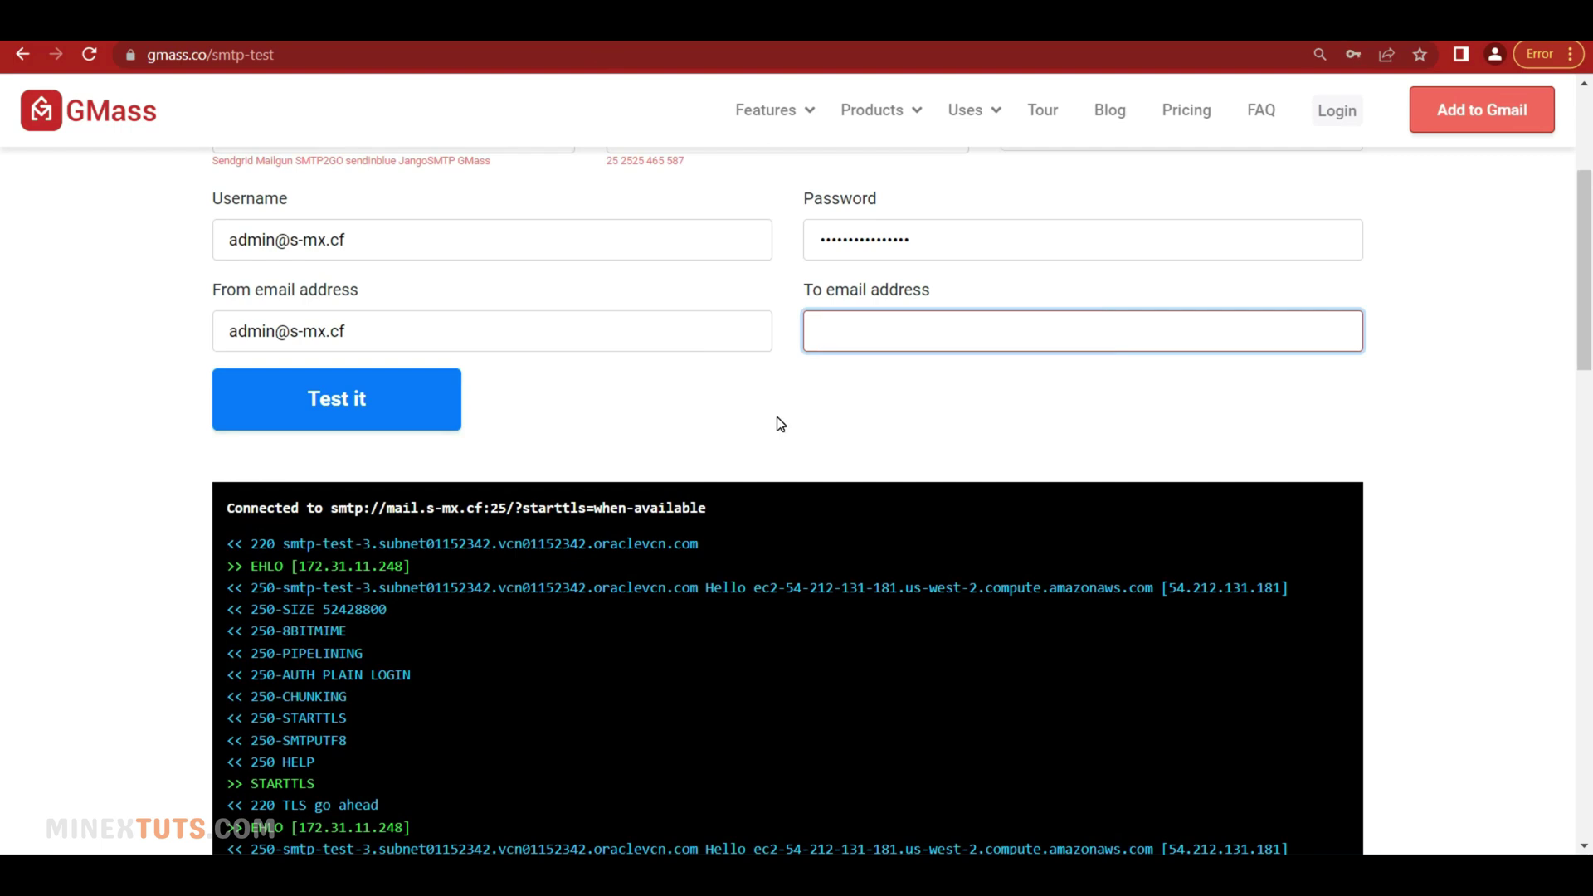
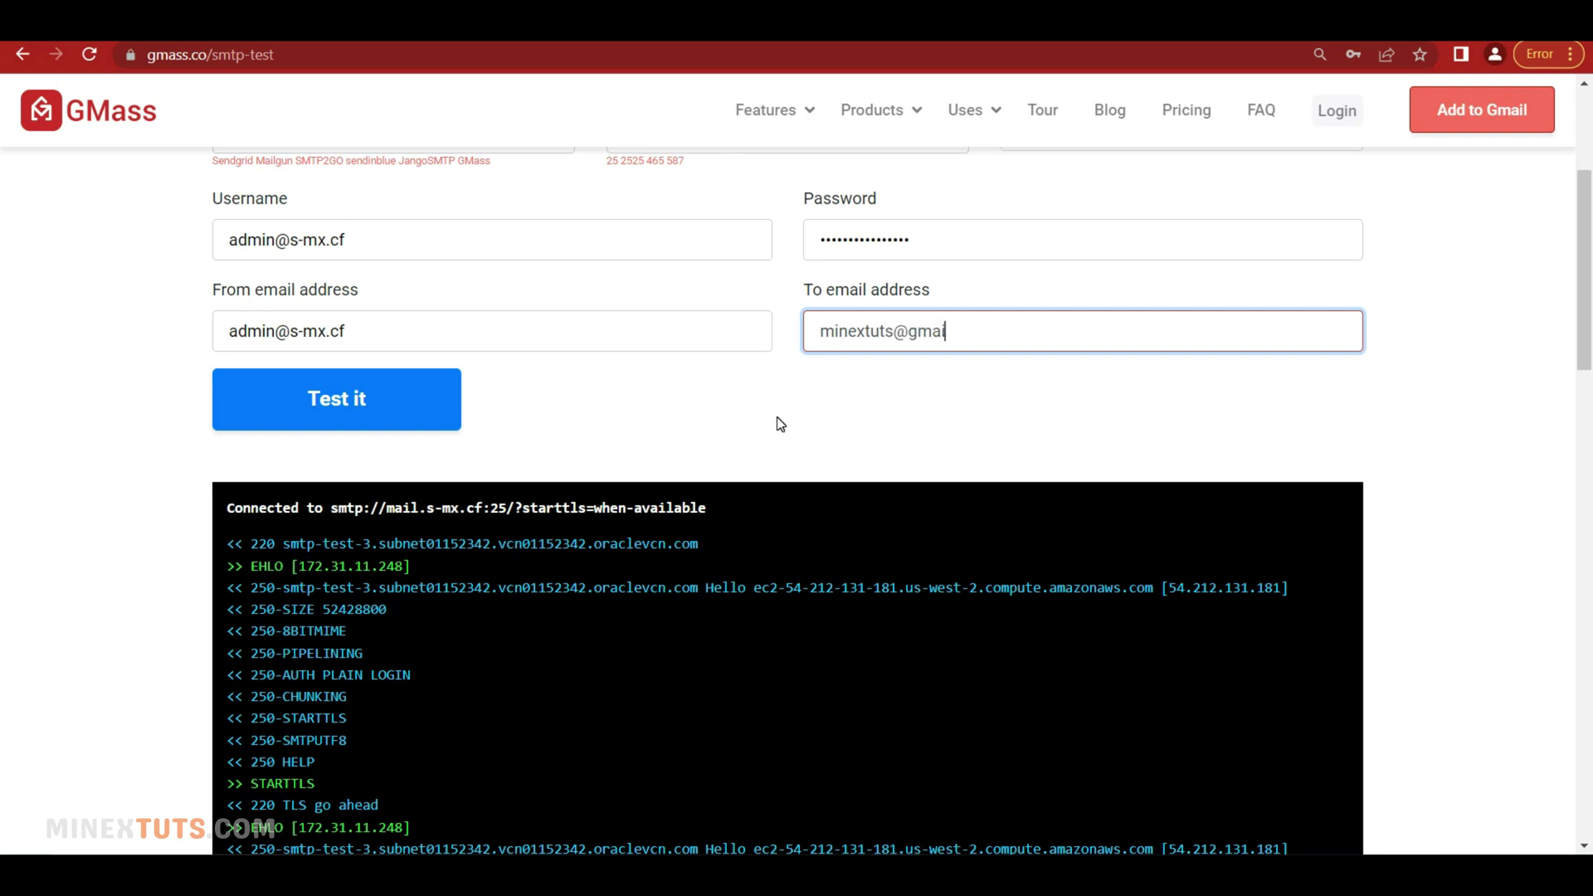
key(Tab)
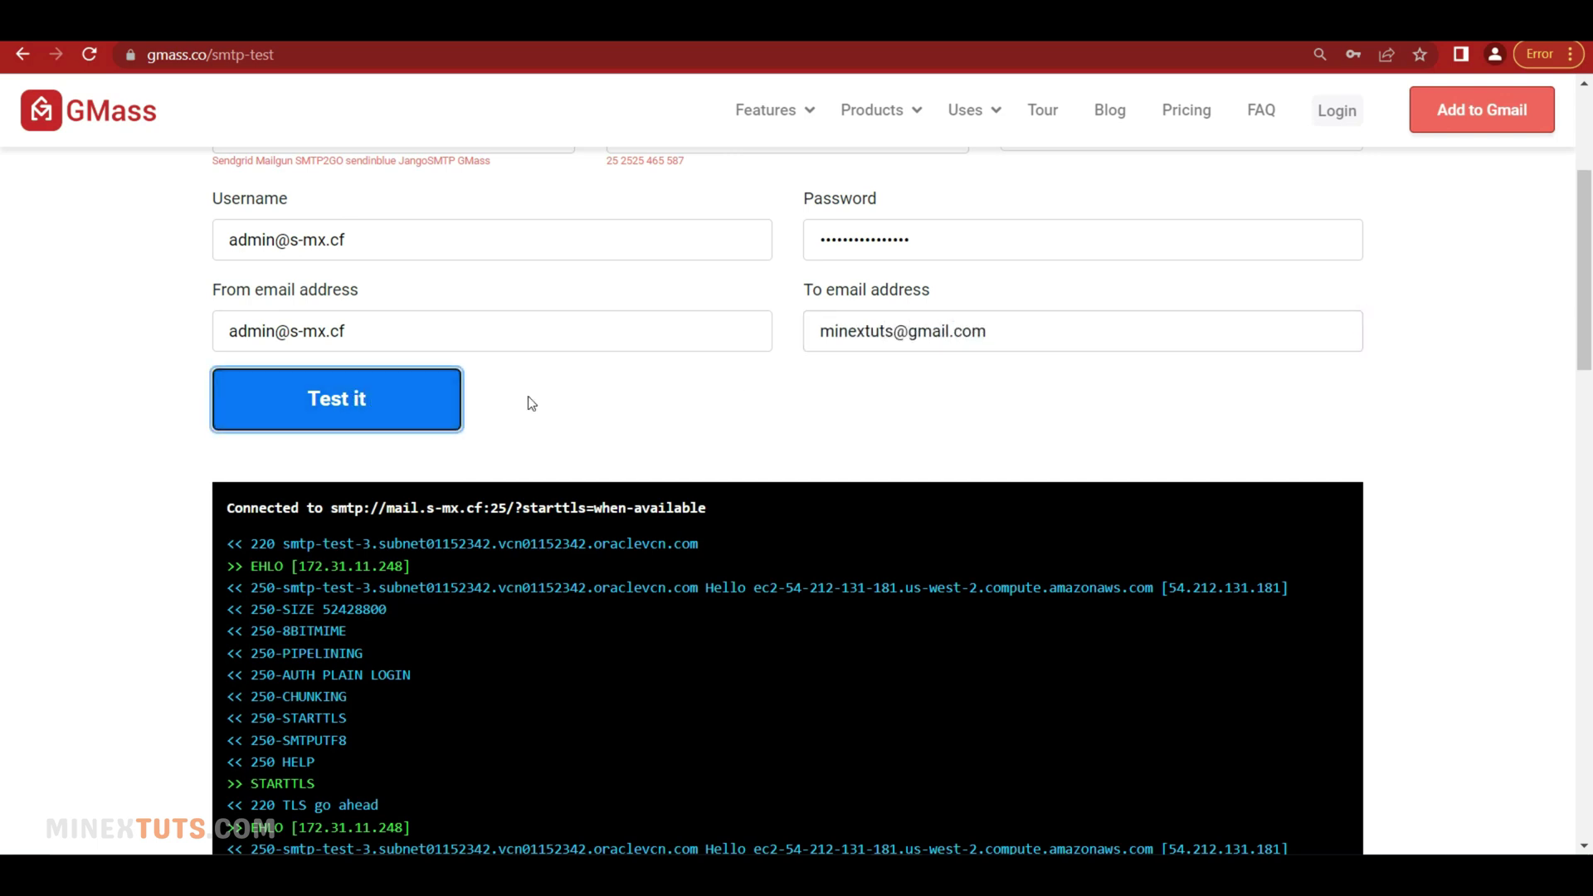
key(Return)
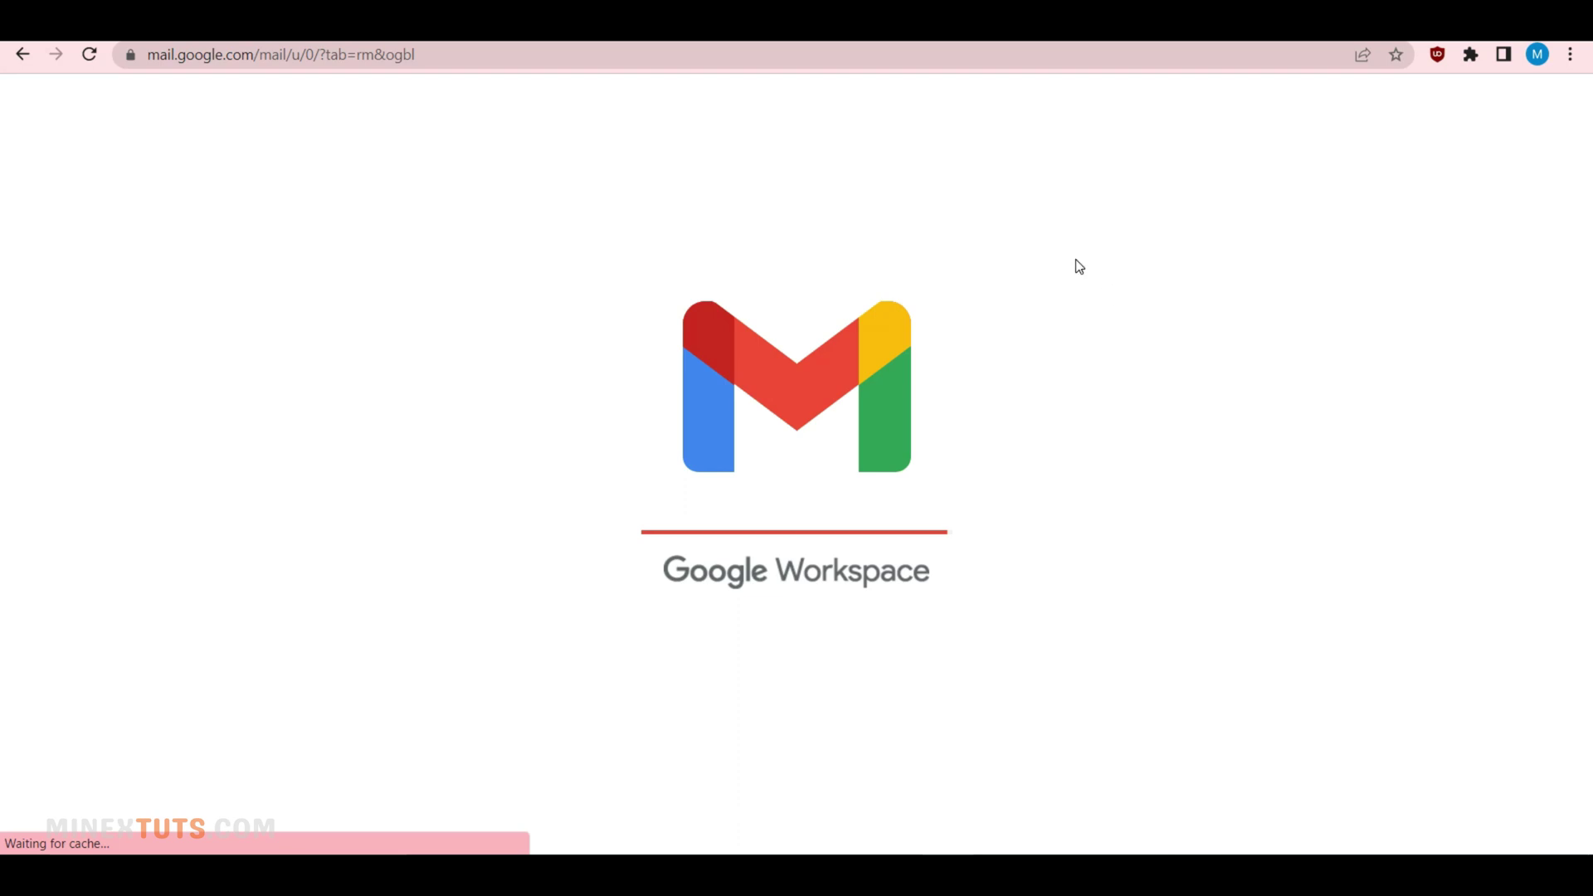
Open the 'SMTP test from mail.s-mx.cf' email in the Gmail inbox and expand its sender details
click(405, 286)
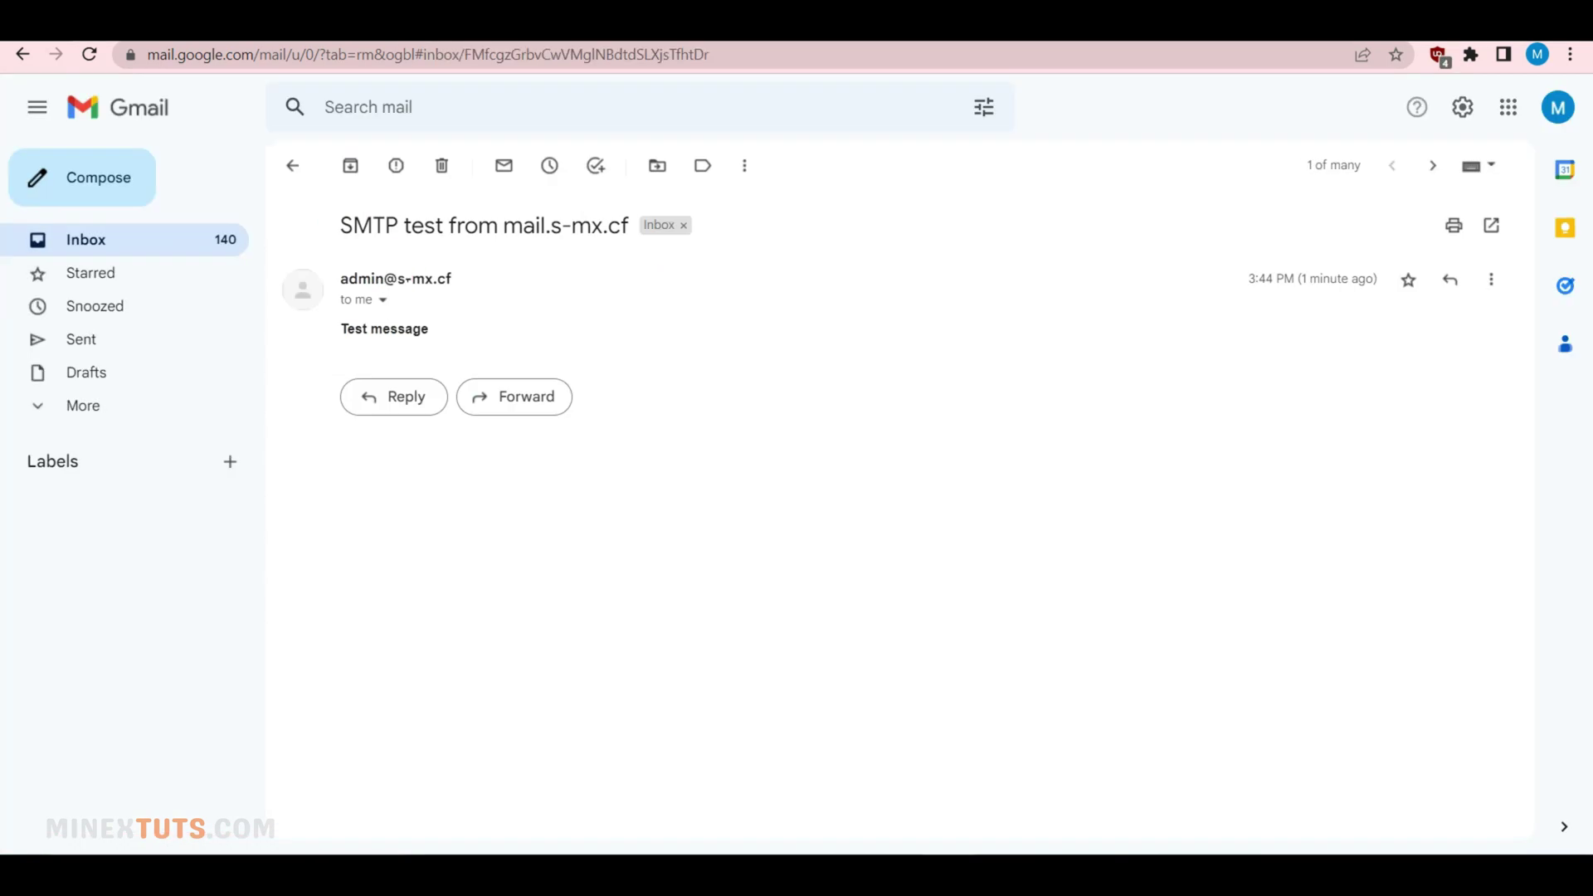
click(154, 247)
click(555, 272)
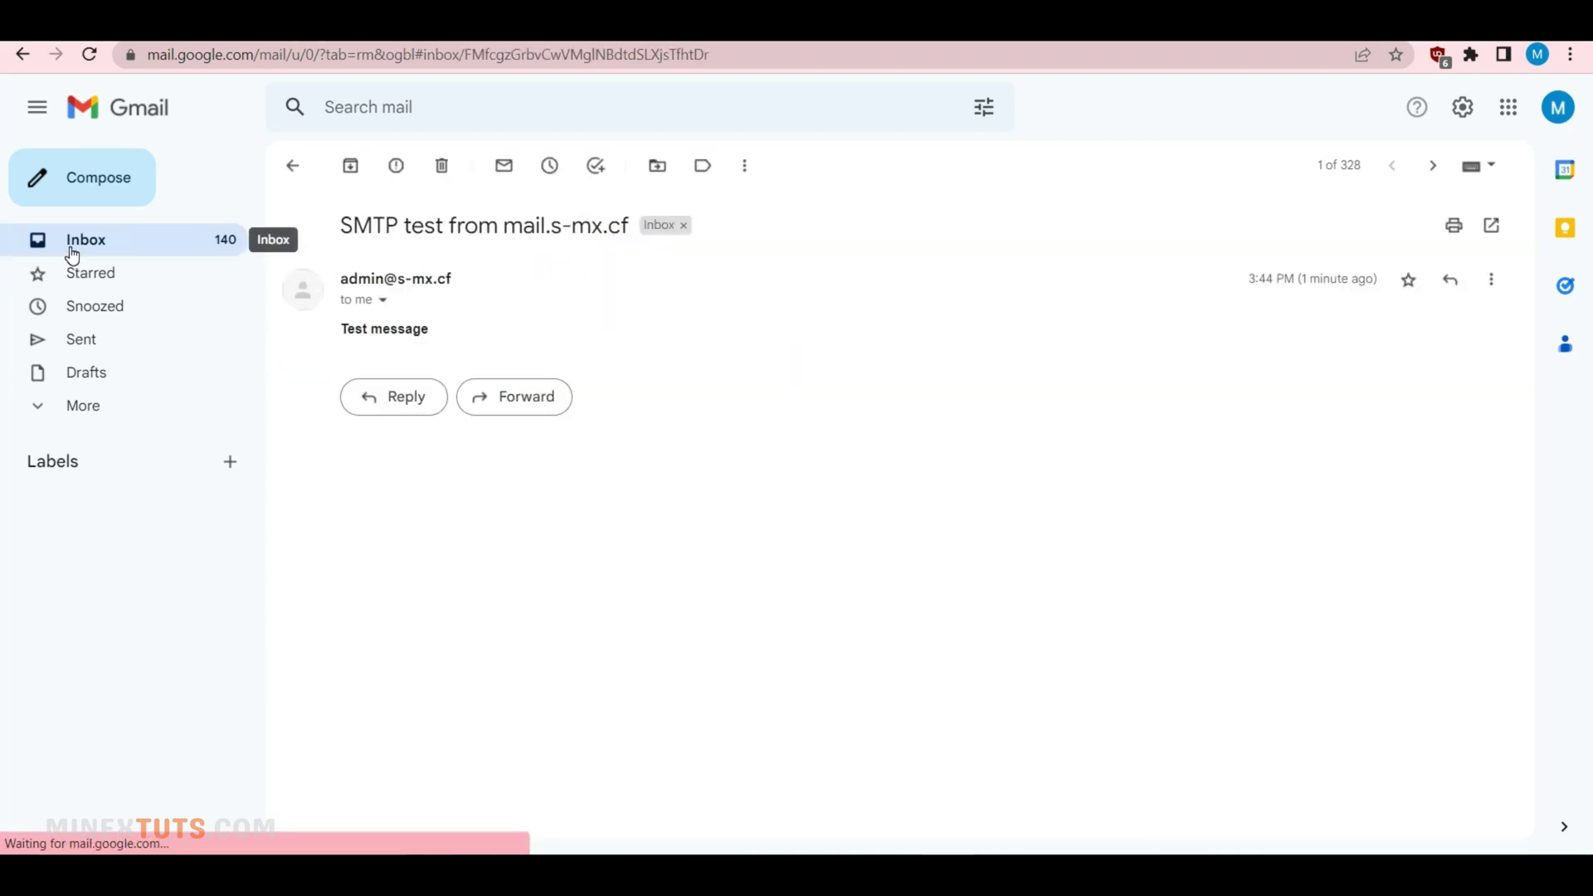
click(383, 300)
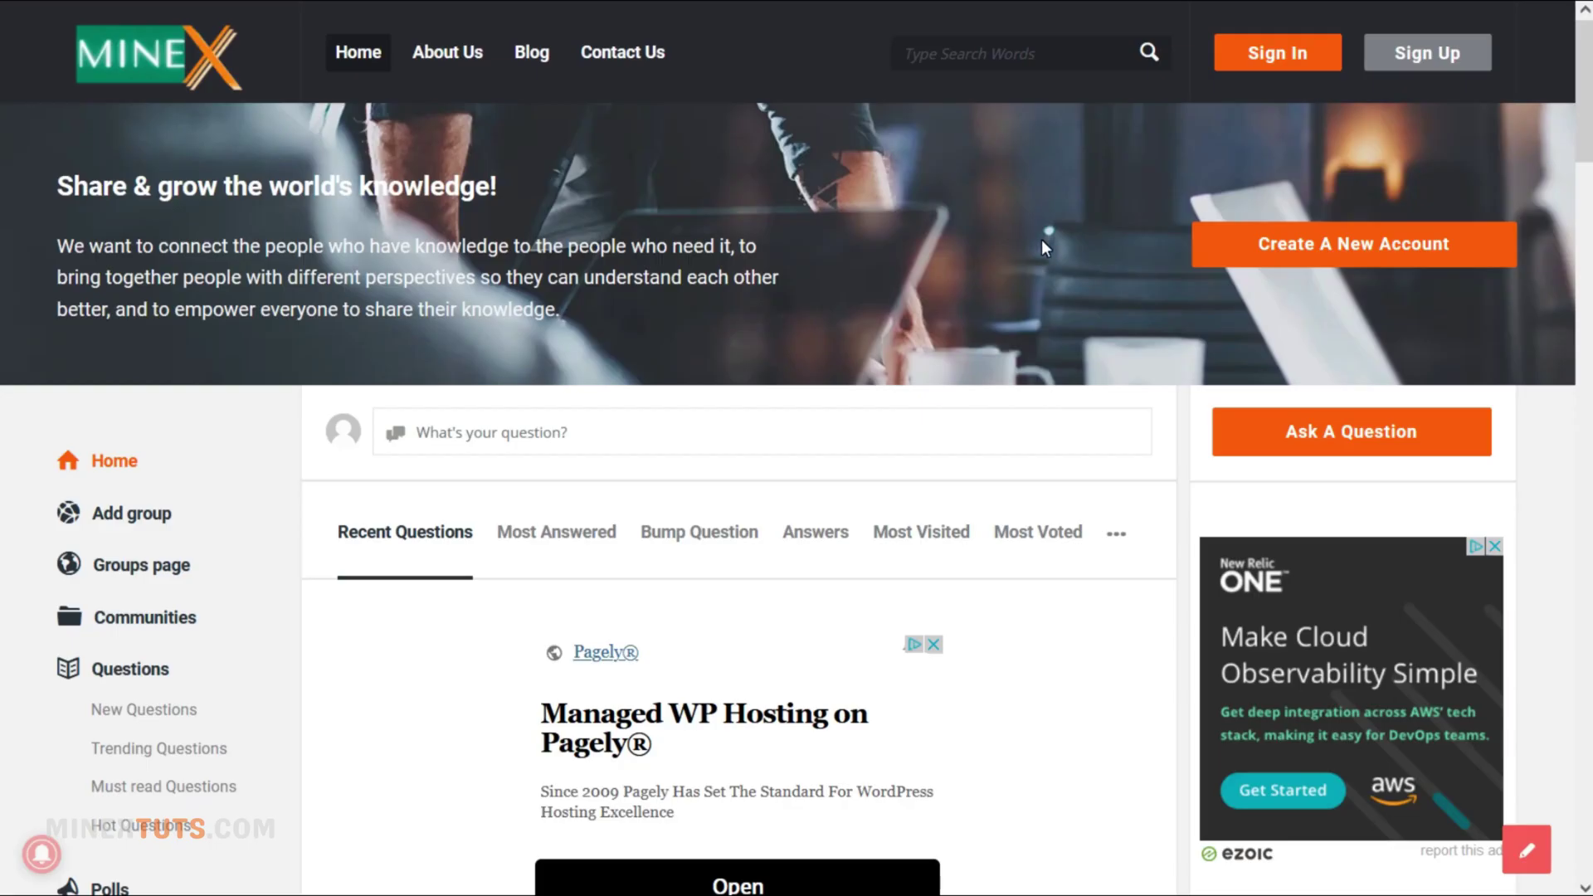
Open the Ask A Question form and scroll down to its Publish Your Question button
click(1261, 420)
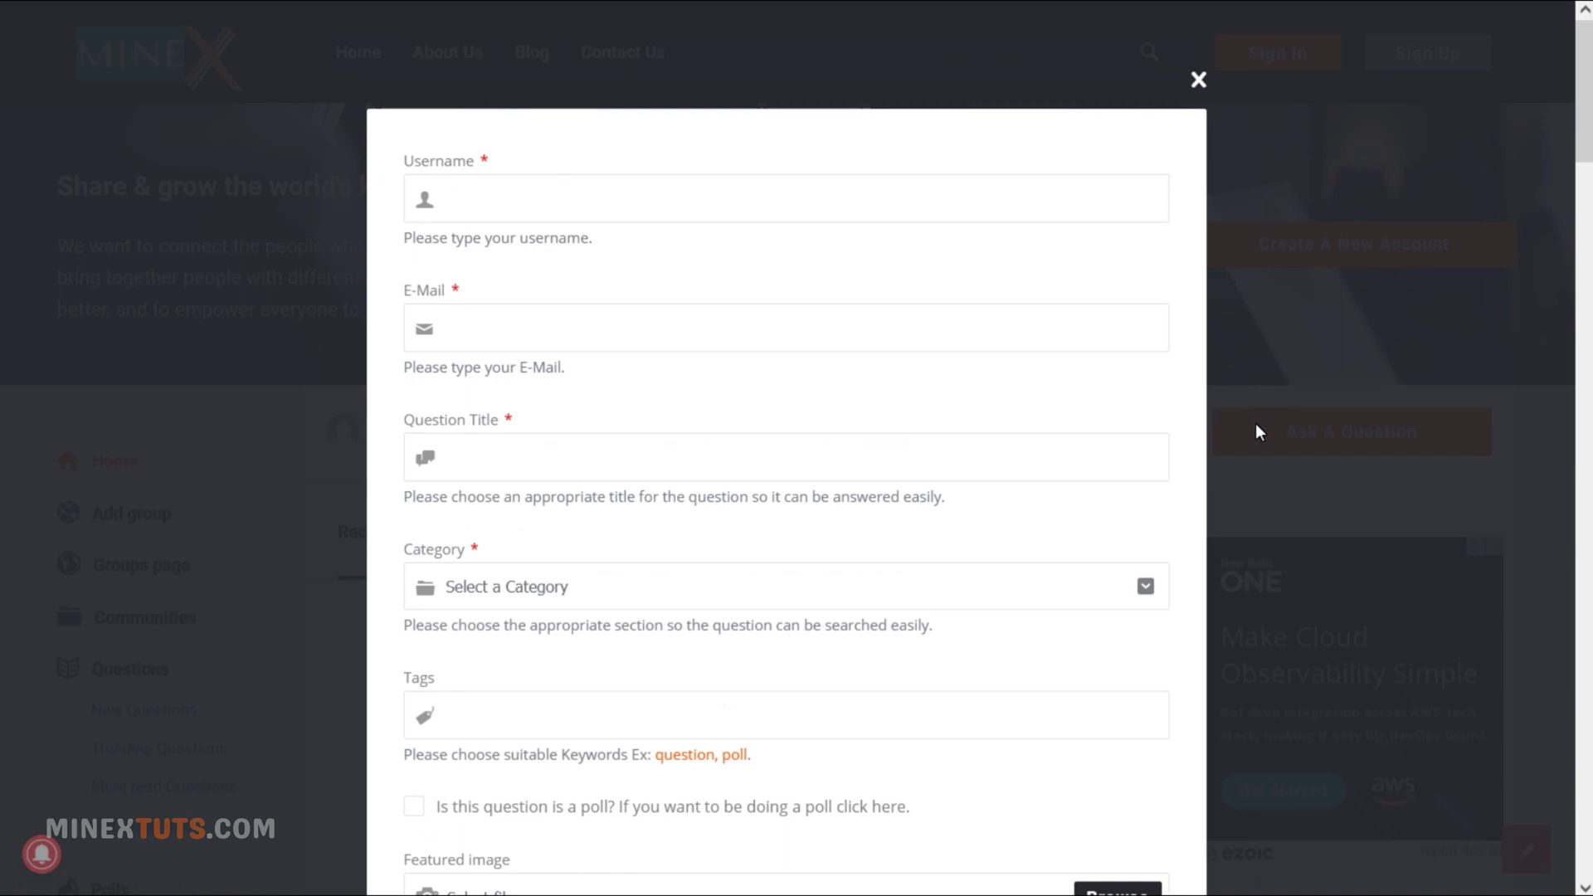
scroll(953, 474, down, 9)
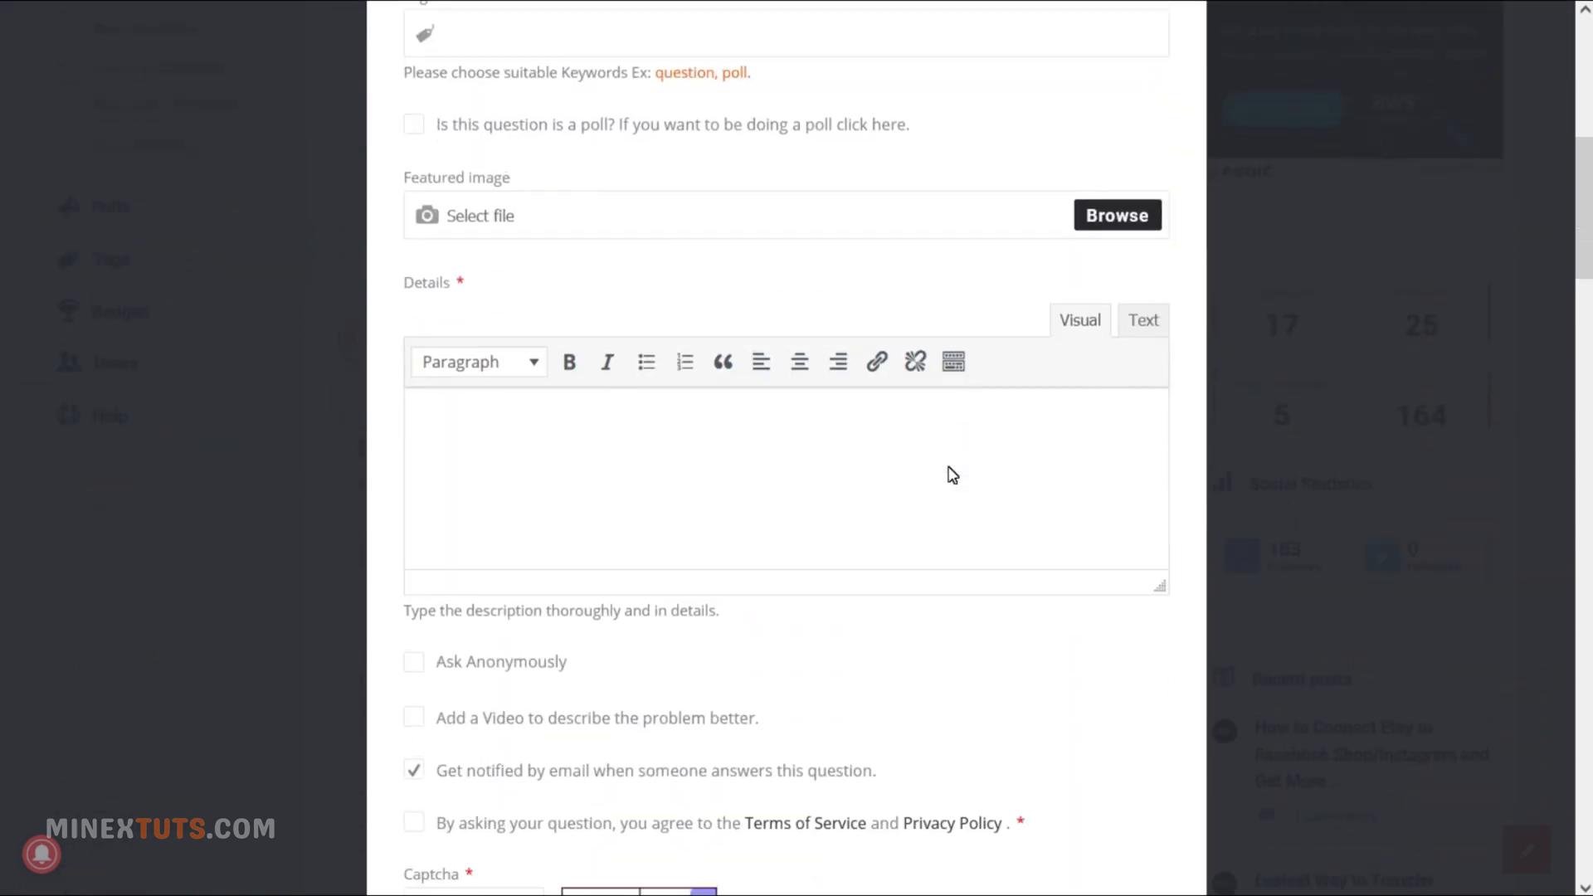
scroll(952, 474, down, 2)
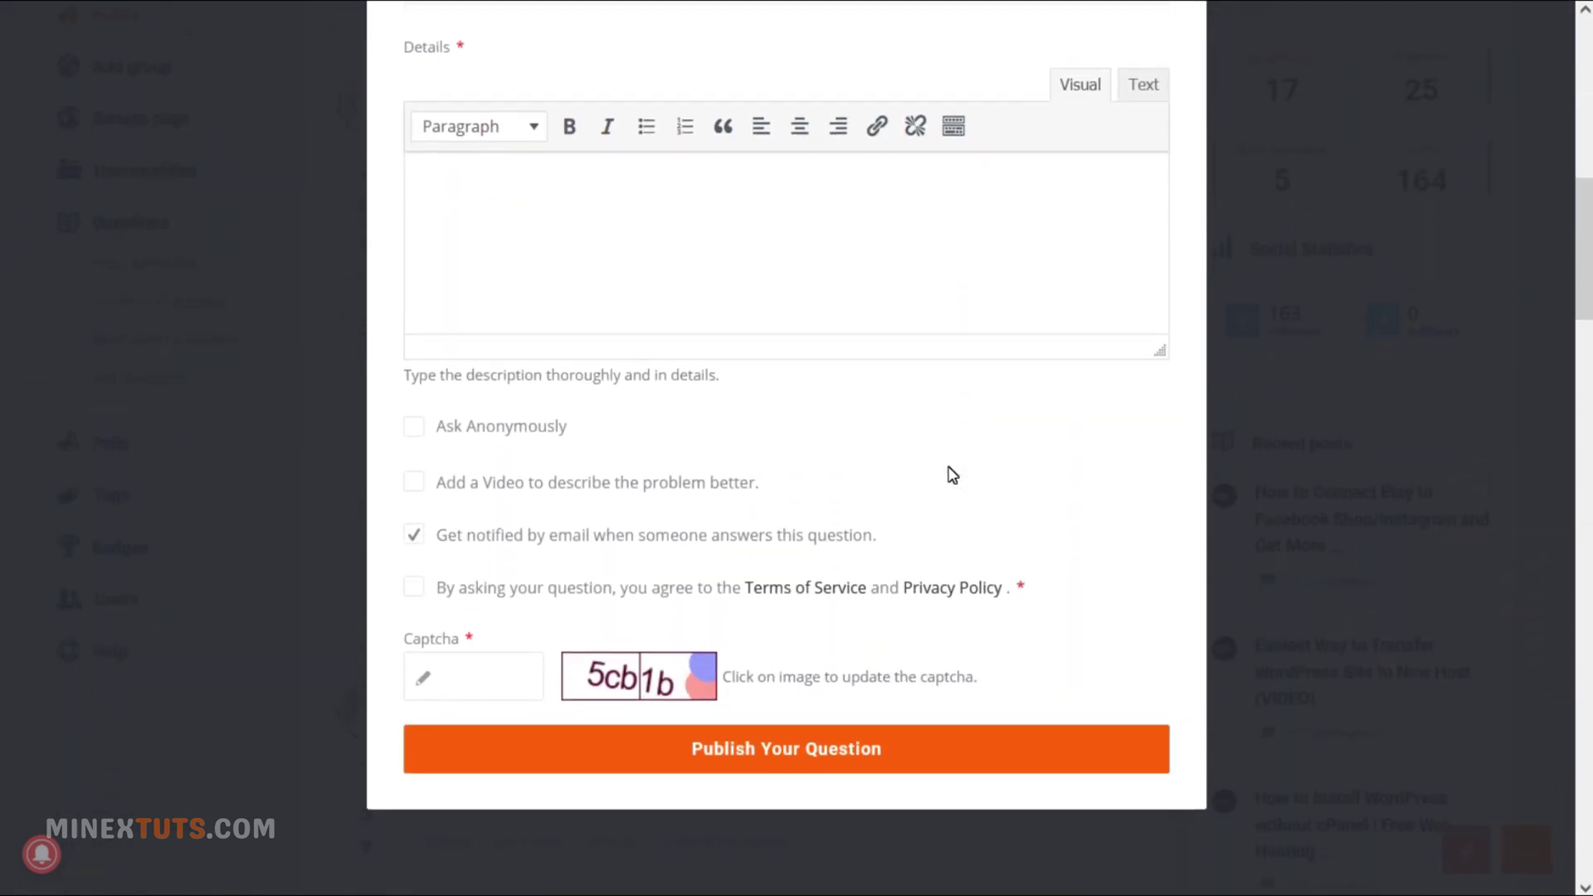